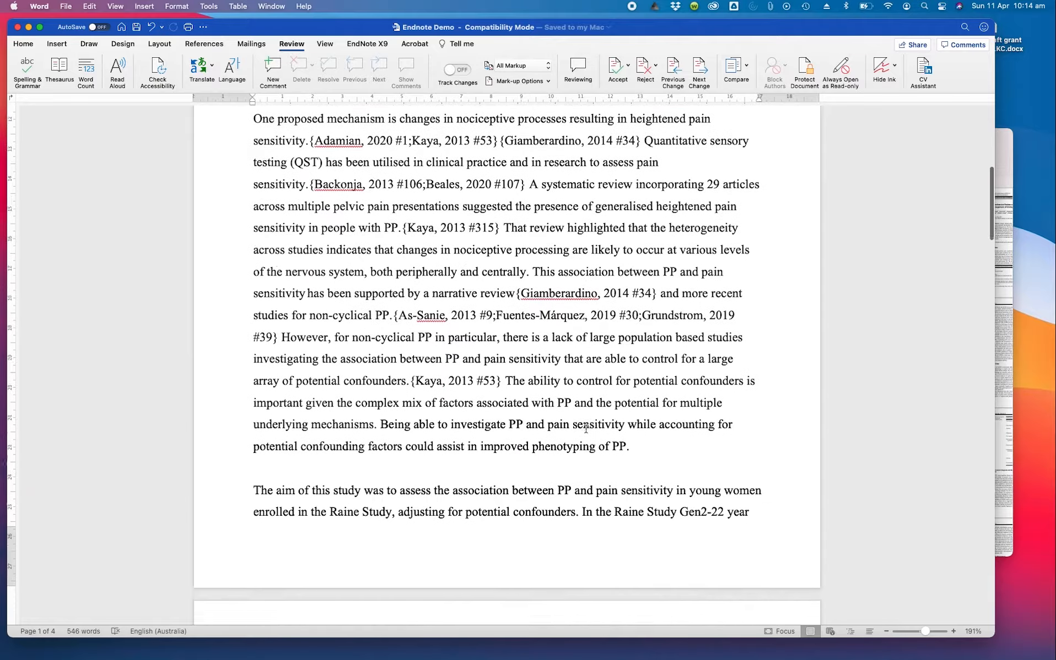
Switch to EndNote and look through individual references in the Pelvic Pain Library
scroll(642, 295, "up", 3)
left_click(1007, 138)
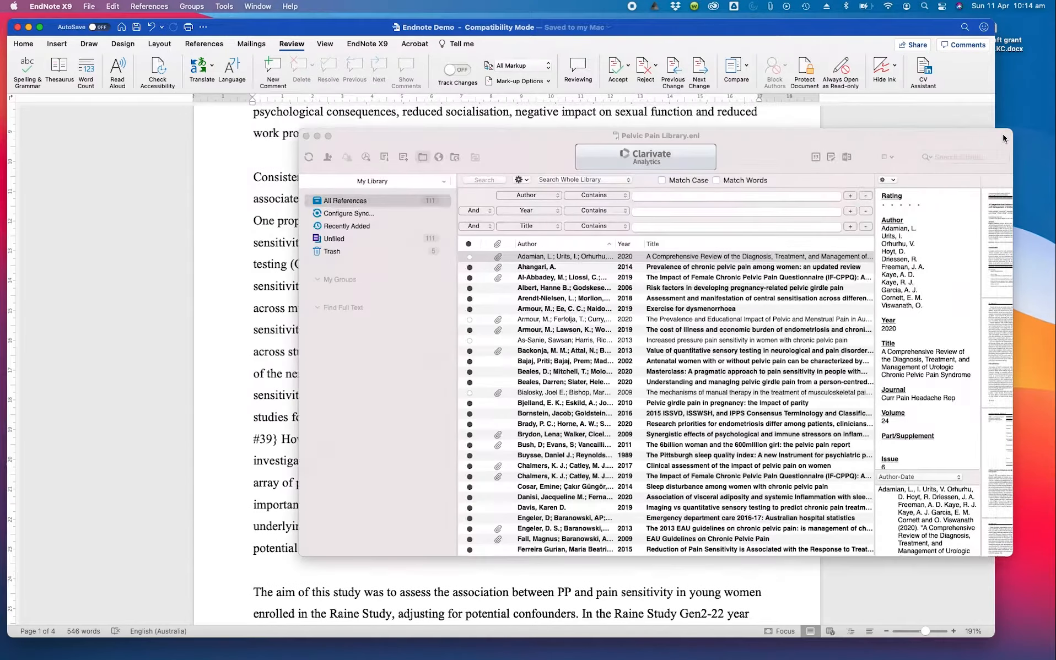
left_click_drag(767, 147, 786, 148)
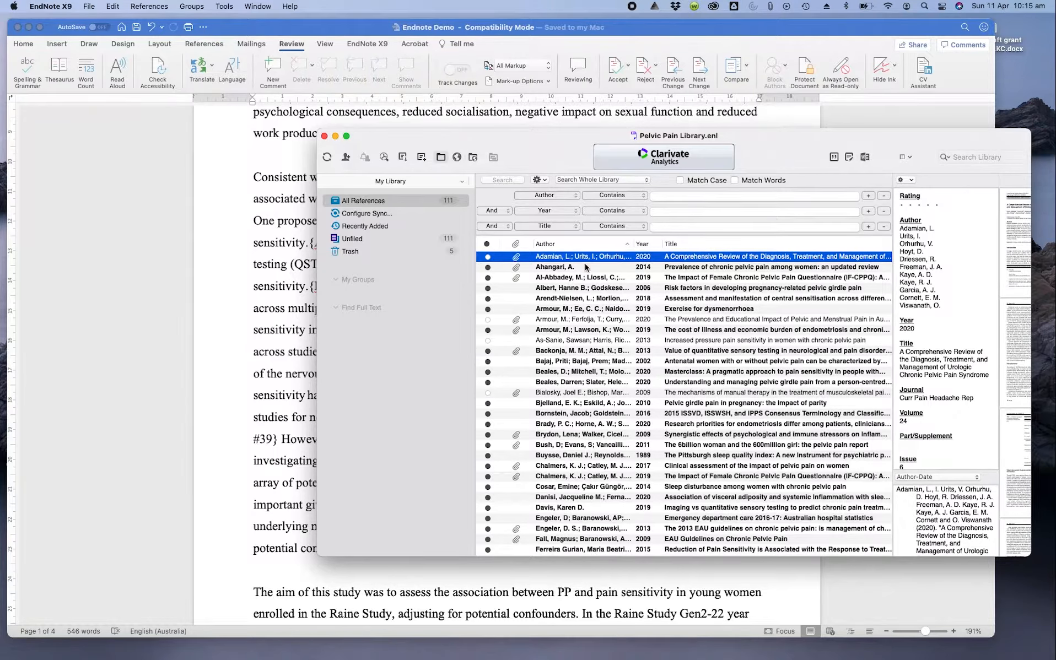
left_click(579, 285)
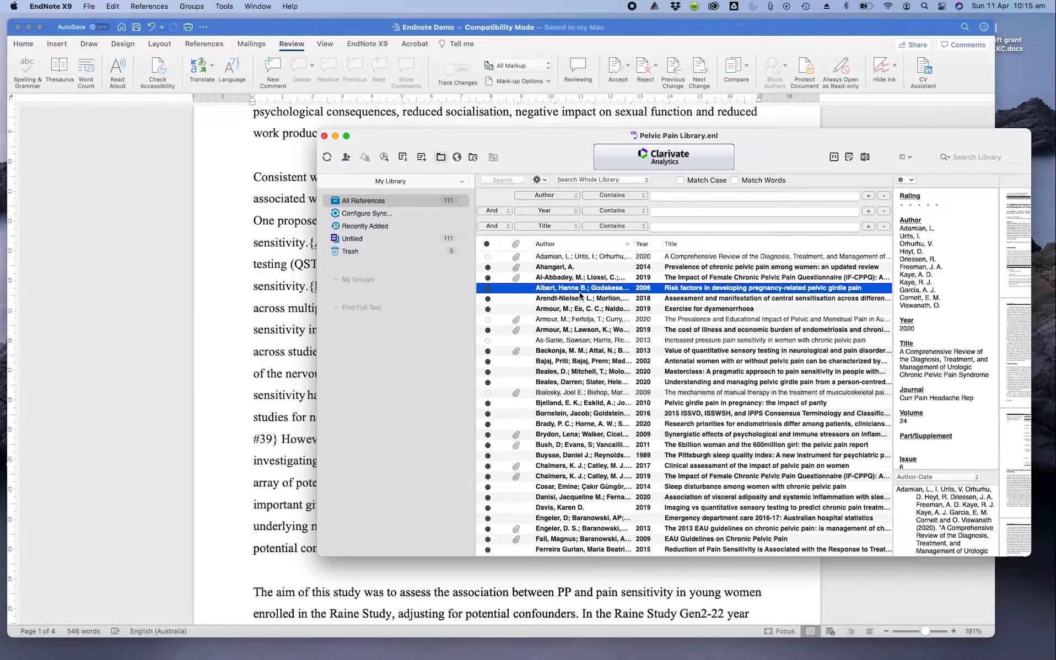
left_click(588, 331)
left_click(592, 372)
left_click(585, 437)
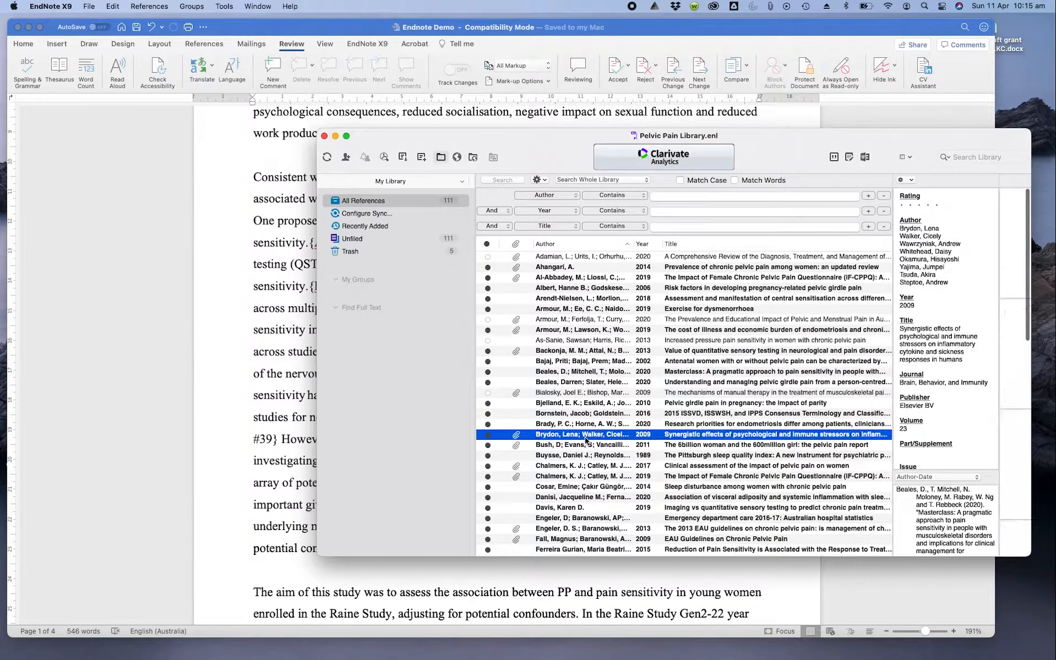
left_click(586, 476)
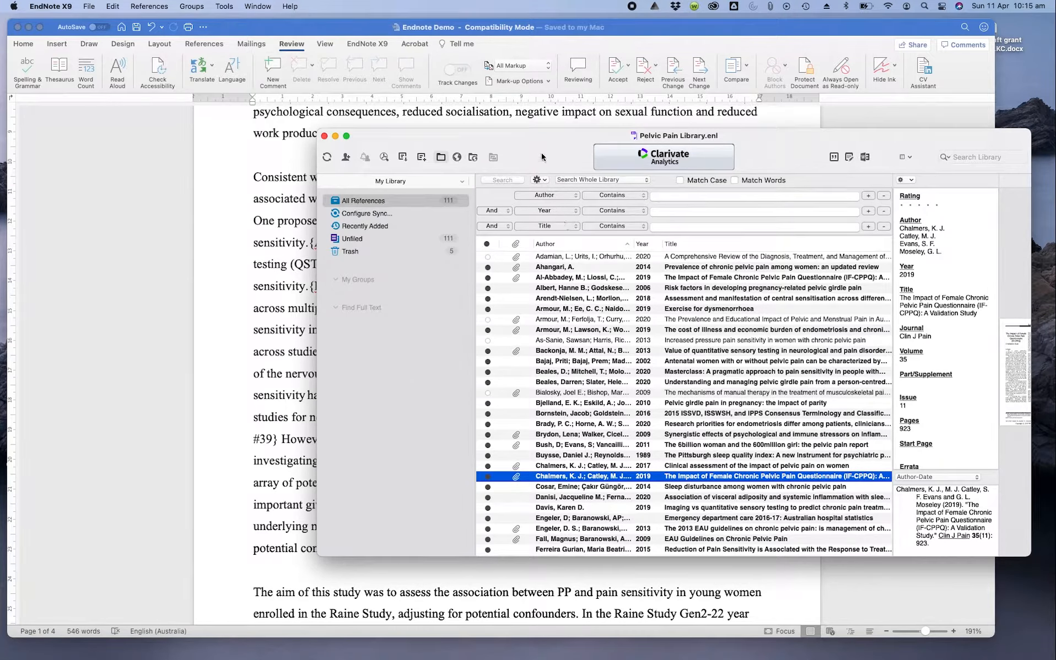
left_click(592, 330)
left_click(593, 361)
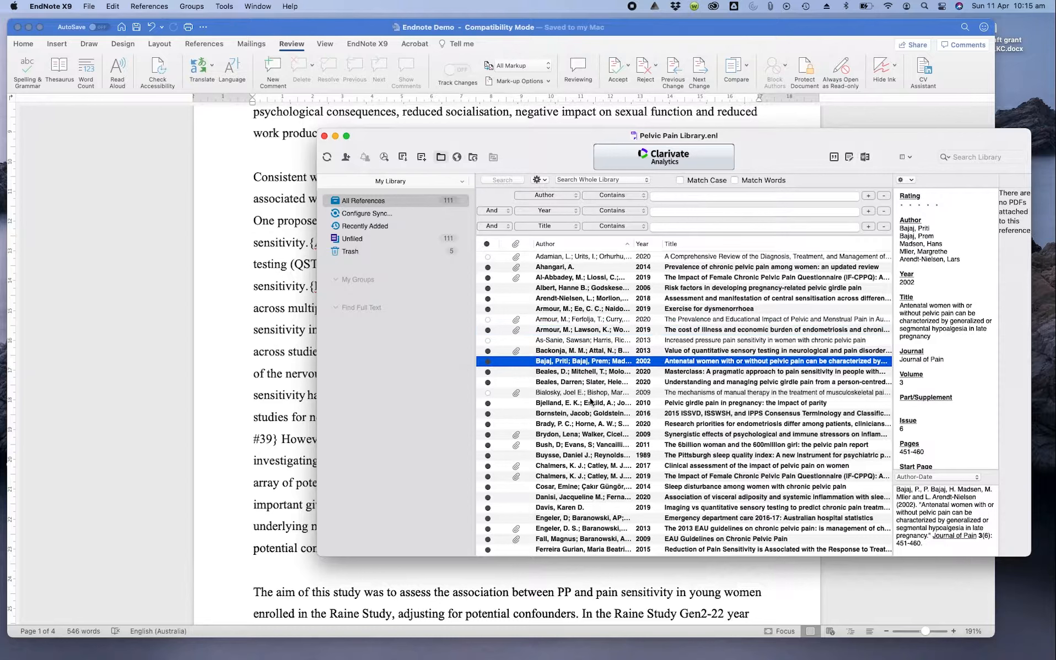
left_click(592, 403)
Return to the Word document and examine the first temporary citation in the Introduction and its enclosing curly brackets
left_click(696, 27)
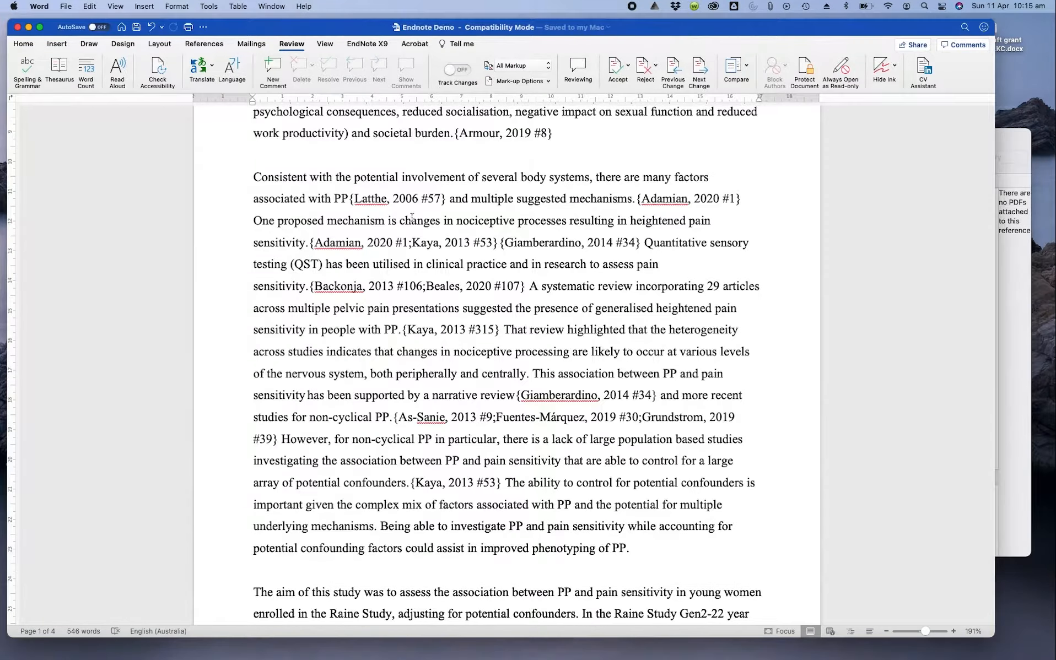
scroll(426, 222, "up", 5)
scroll(426, 222, "up", 4)
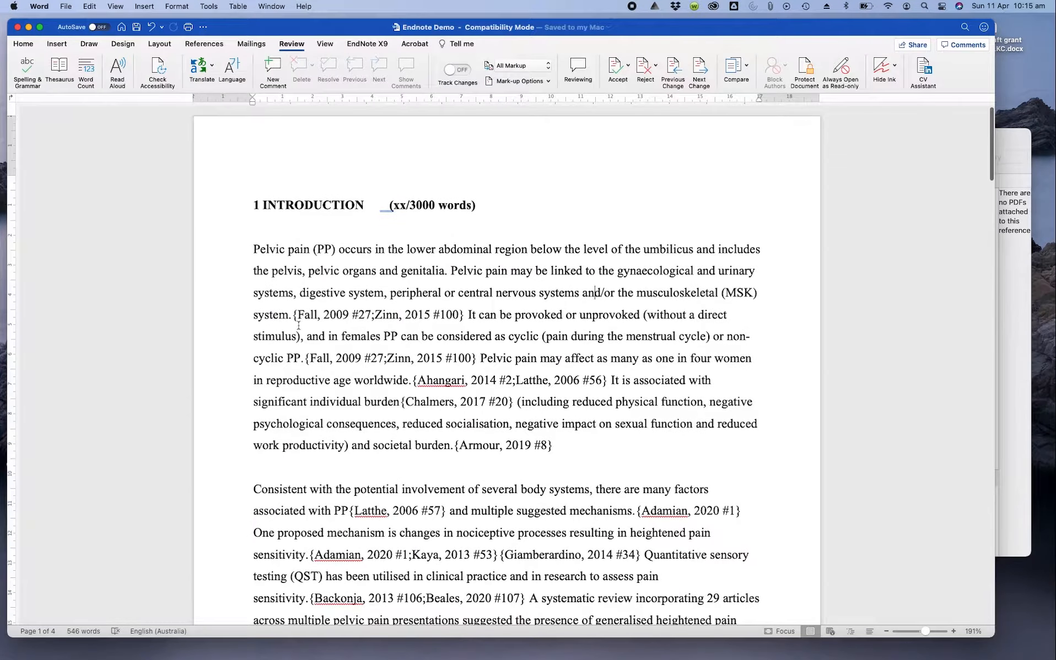
left_click_drag(292, 315, 446, 319)
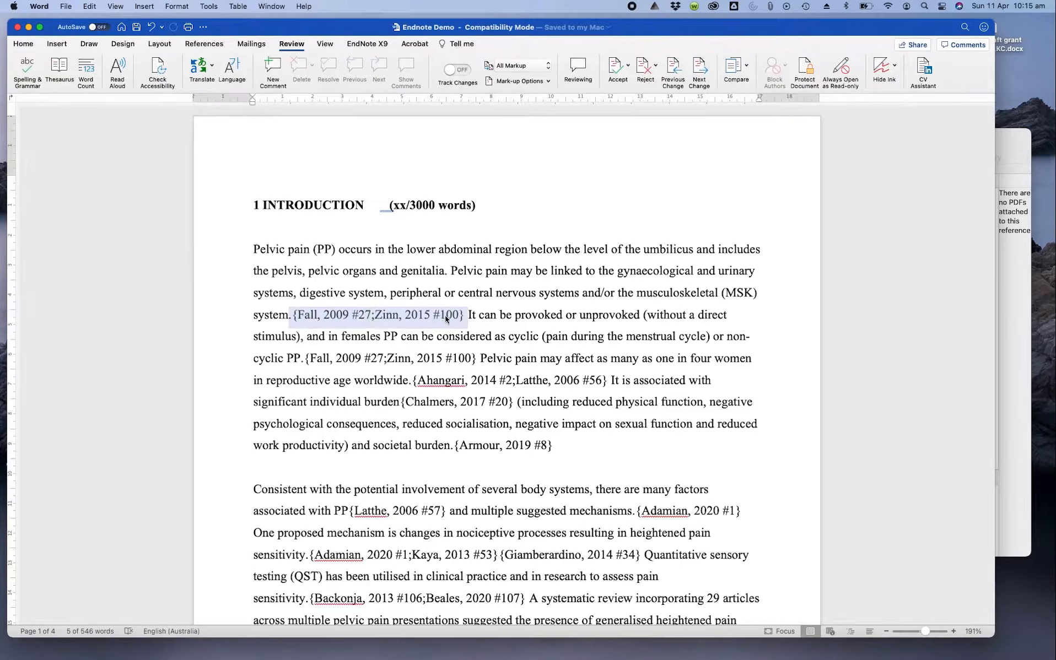
left_click(294, 320)
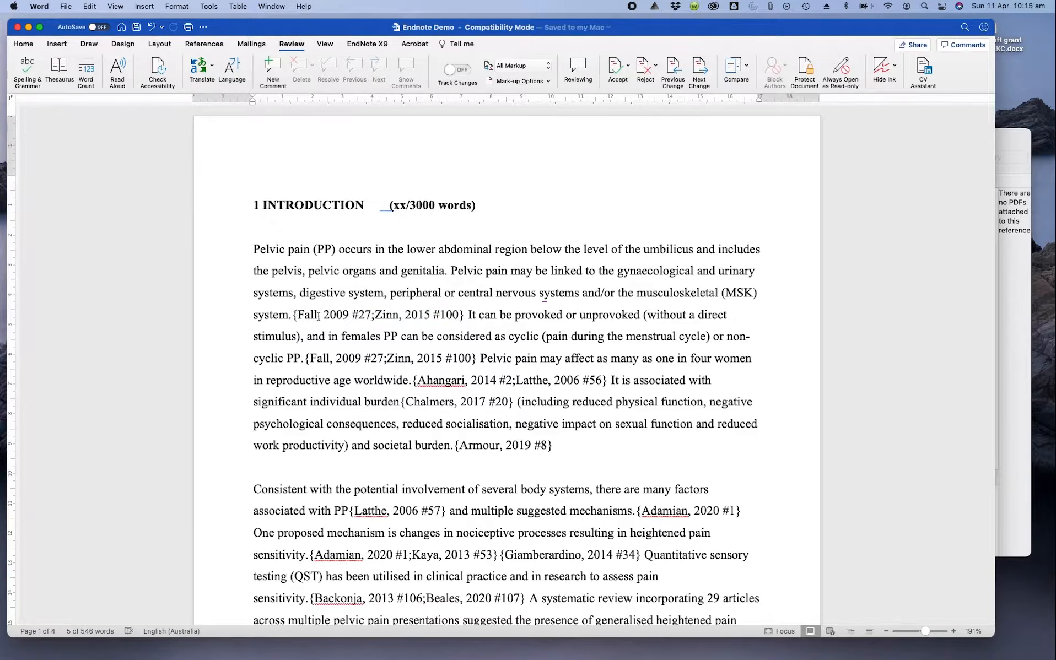
left_click(461, 316)
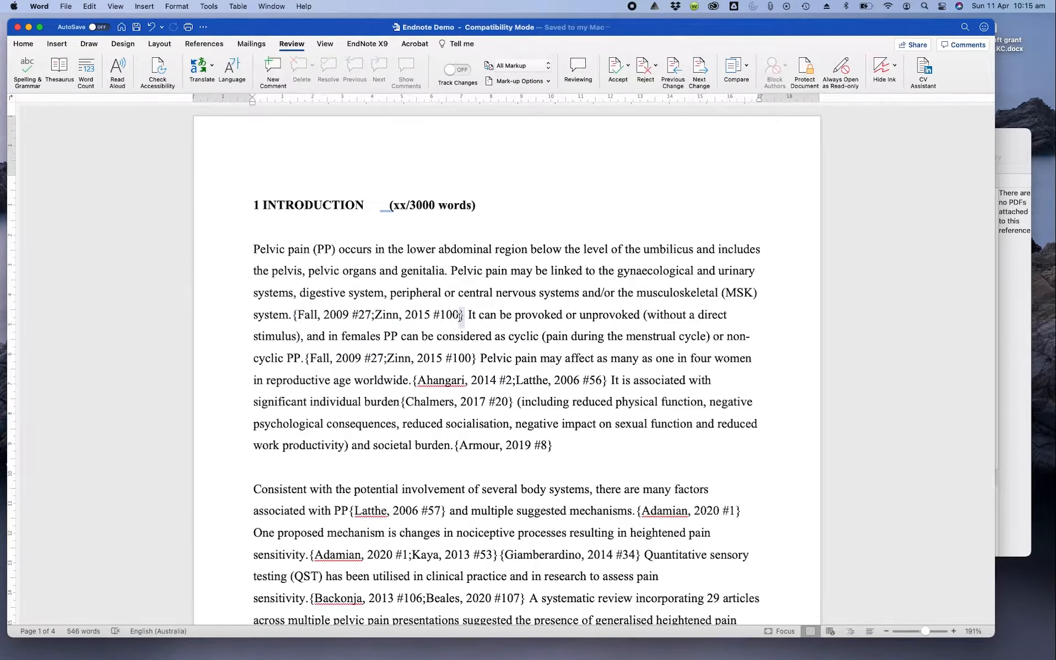
double_click(294, 315)
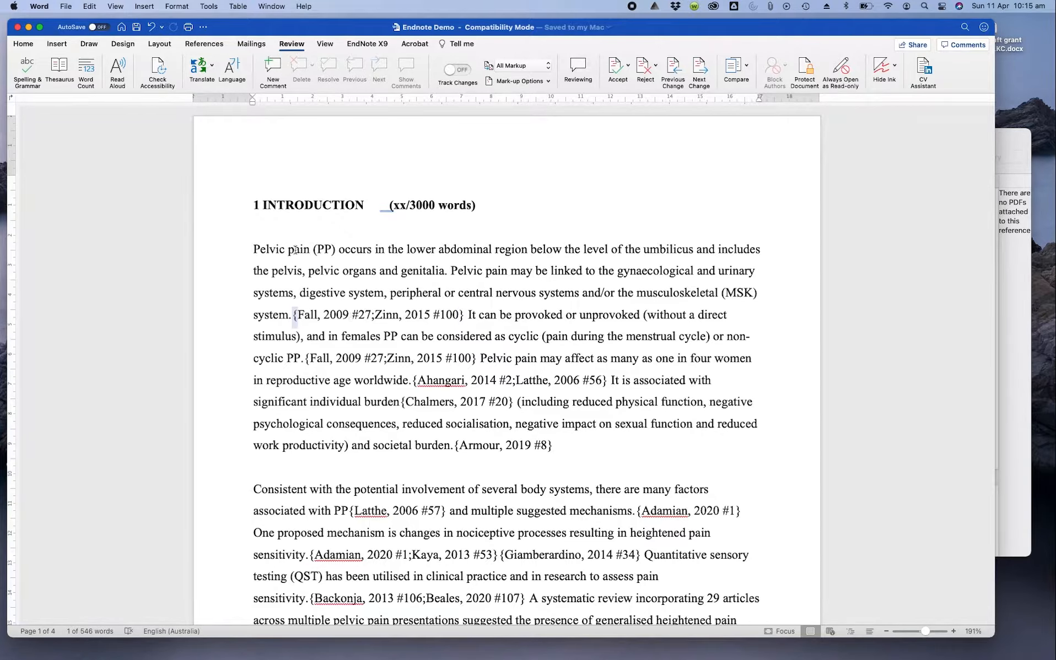
Insert the 2019 EndNote reference on the cost of illness and economic burden of endometriosis as a citation after "genitalia." in the Introduction
left_click(444, 271)
left_click(1007, 332)
left_click(581, 330)
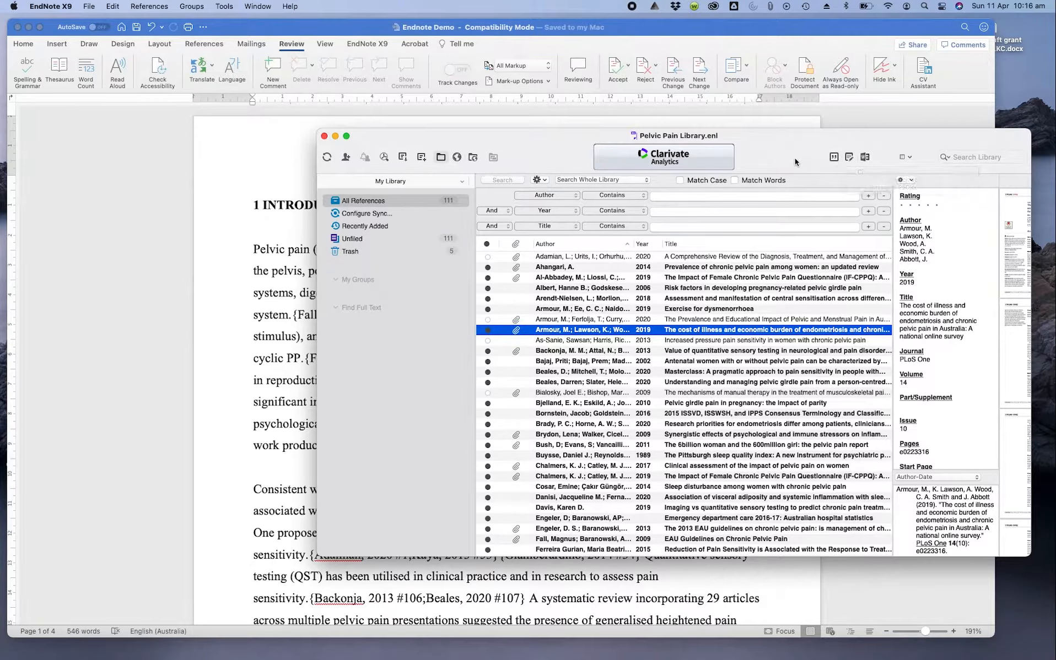
left_click(835, 158)
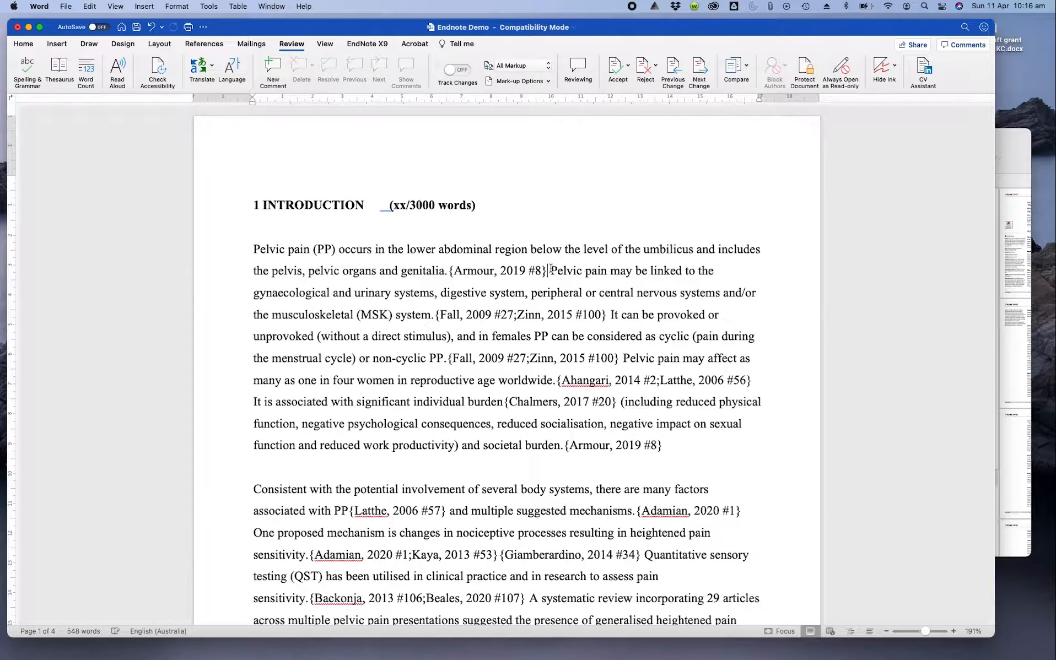
left_click_drag(547, 271, 452, 274)
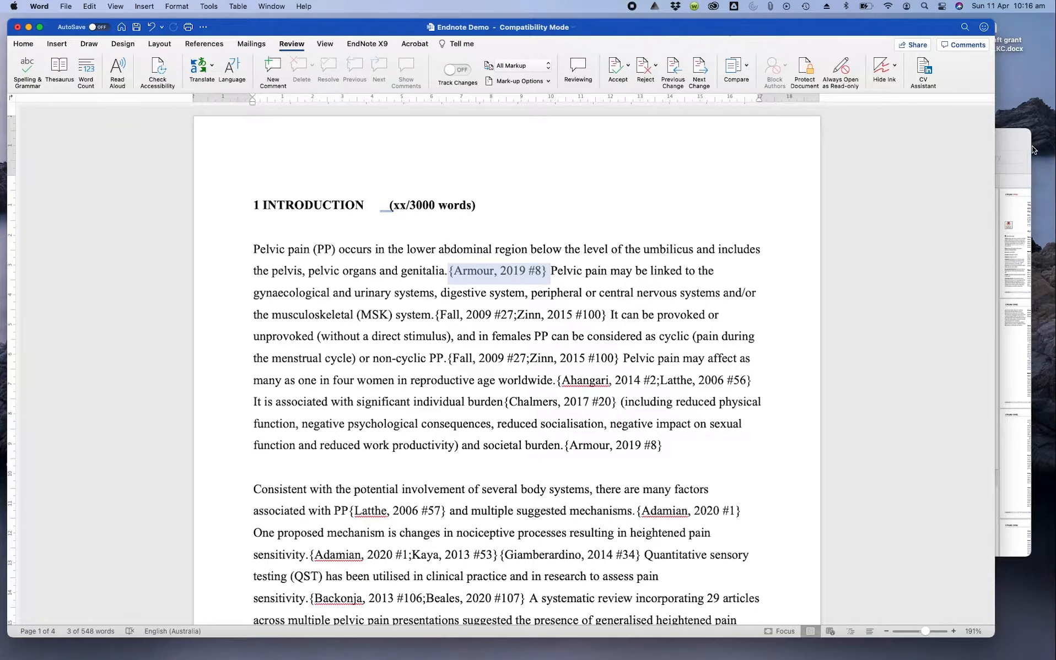
Insert the reference selected in EndNote after "Pelvic pain may be linked" using Word's Insert Selected Citation(s) command
left_click(1008, 139)
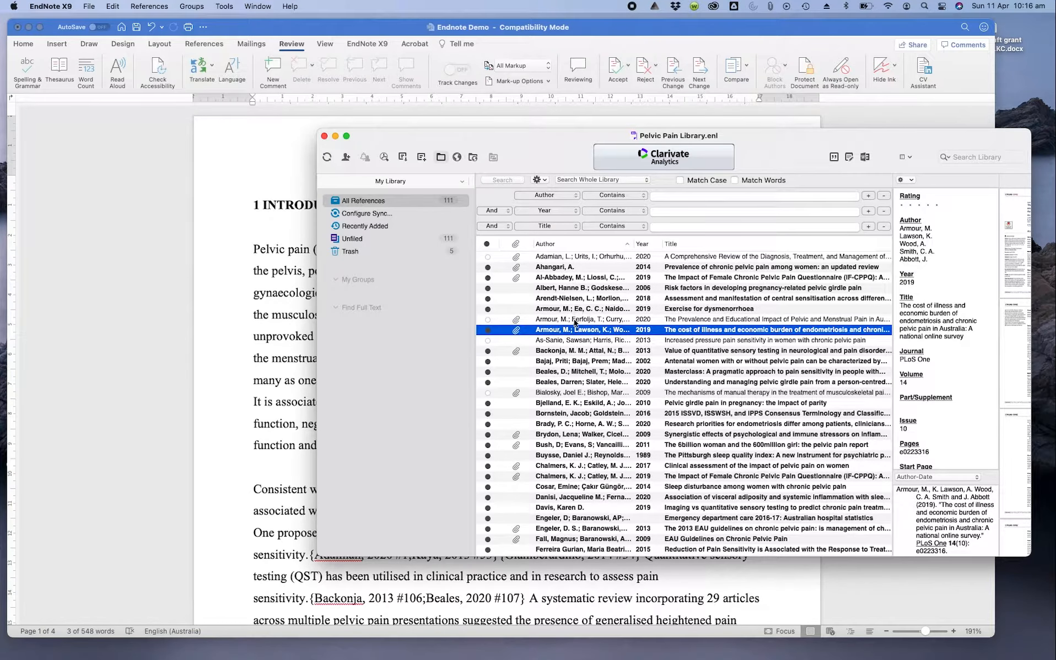
left_click(663, 35)
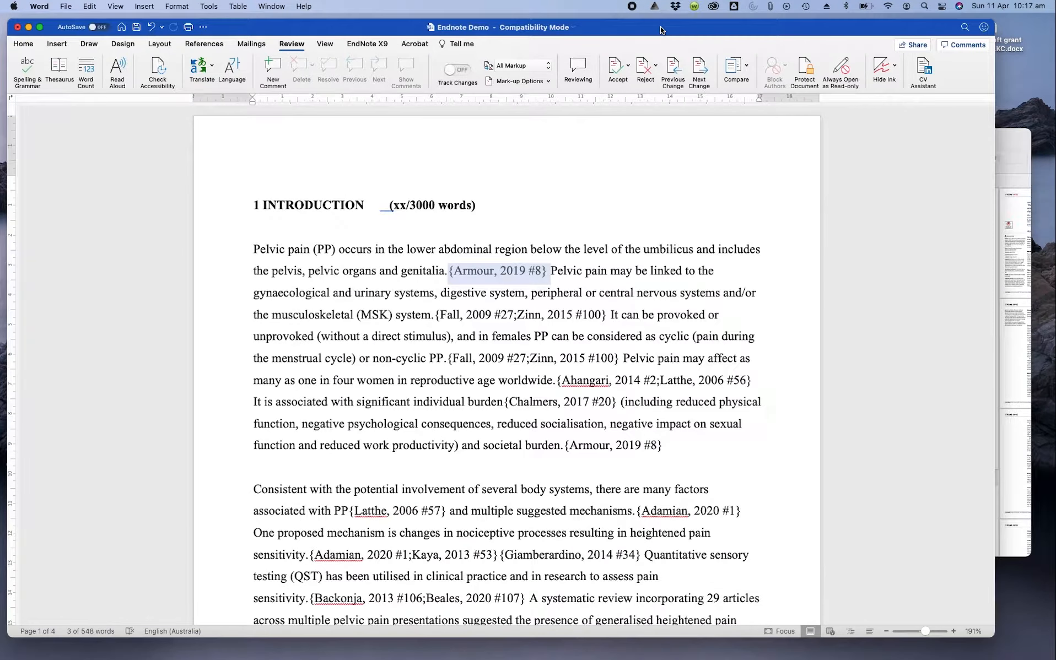
left_click(683, 269)
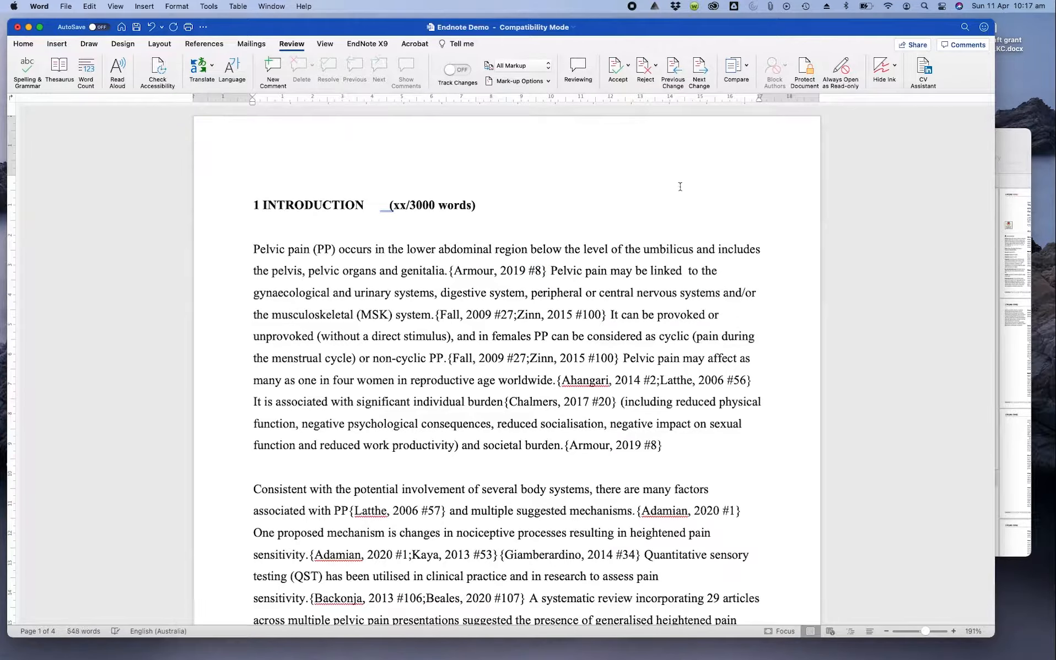
left_click(363, 46)
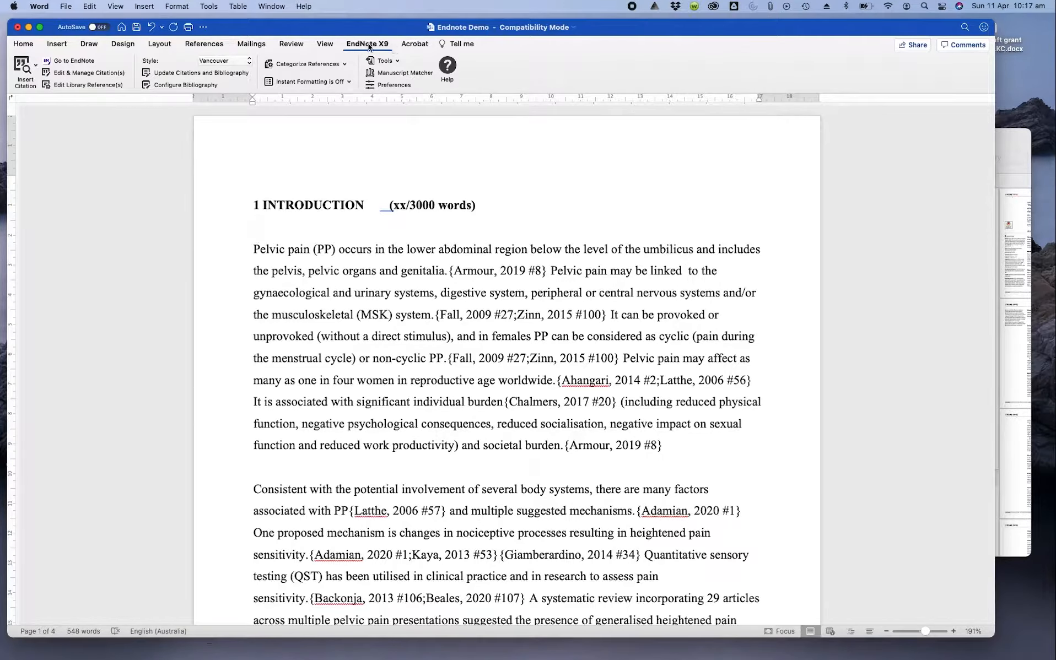
left_click(36, 65)
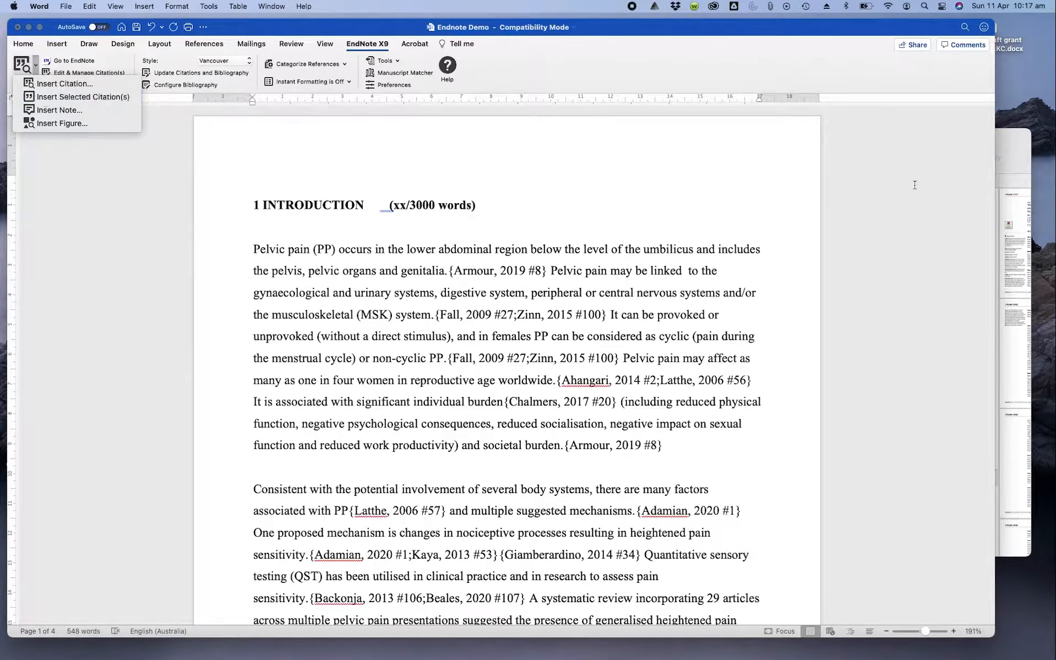
left_click(1023, 148)
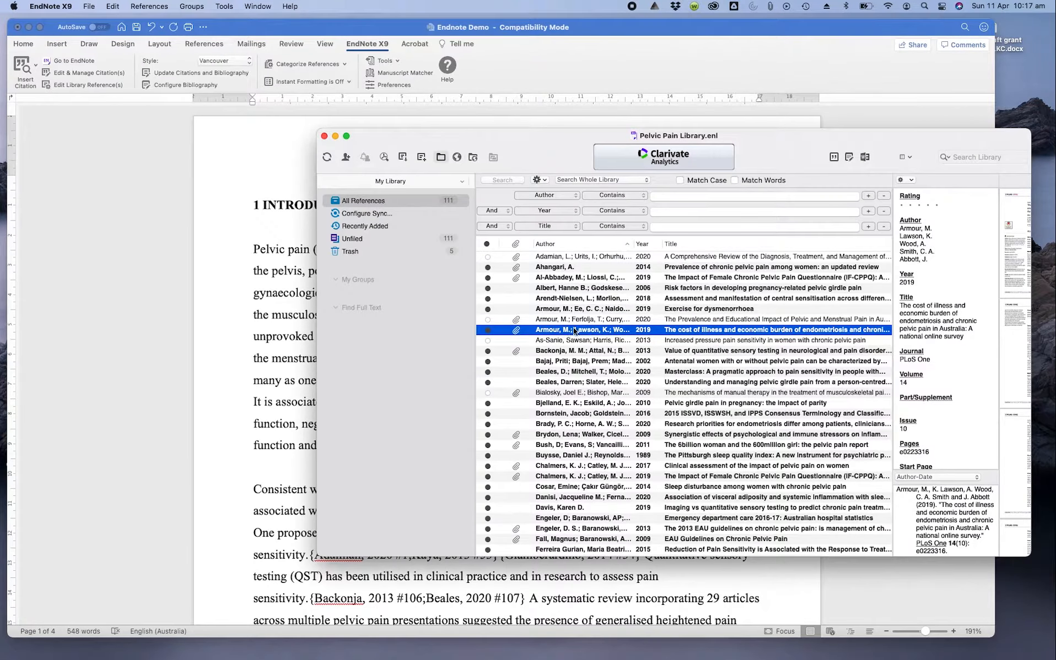
left_click(339, 27)
left_click(37, 65)
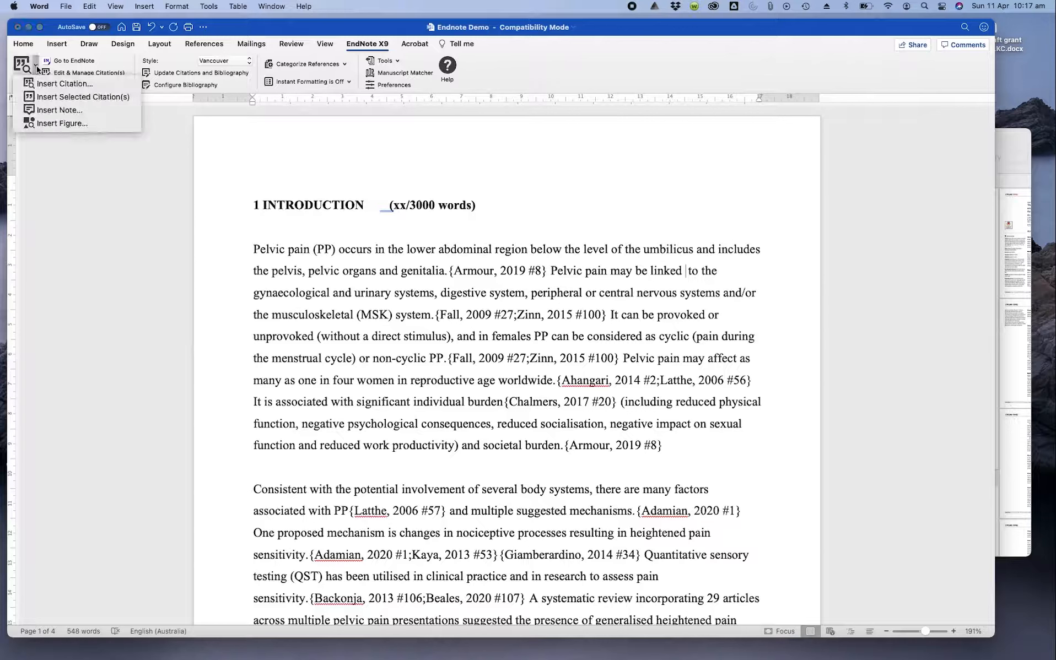
left_click(46, 98)
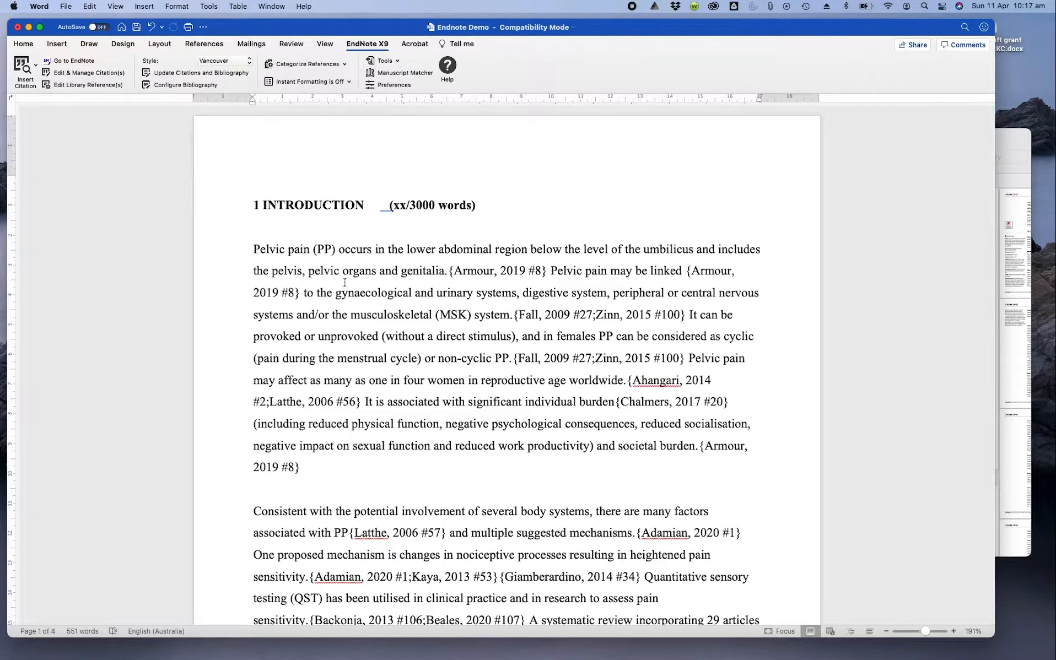
left_click(35, 63)
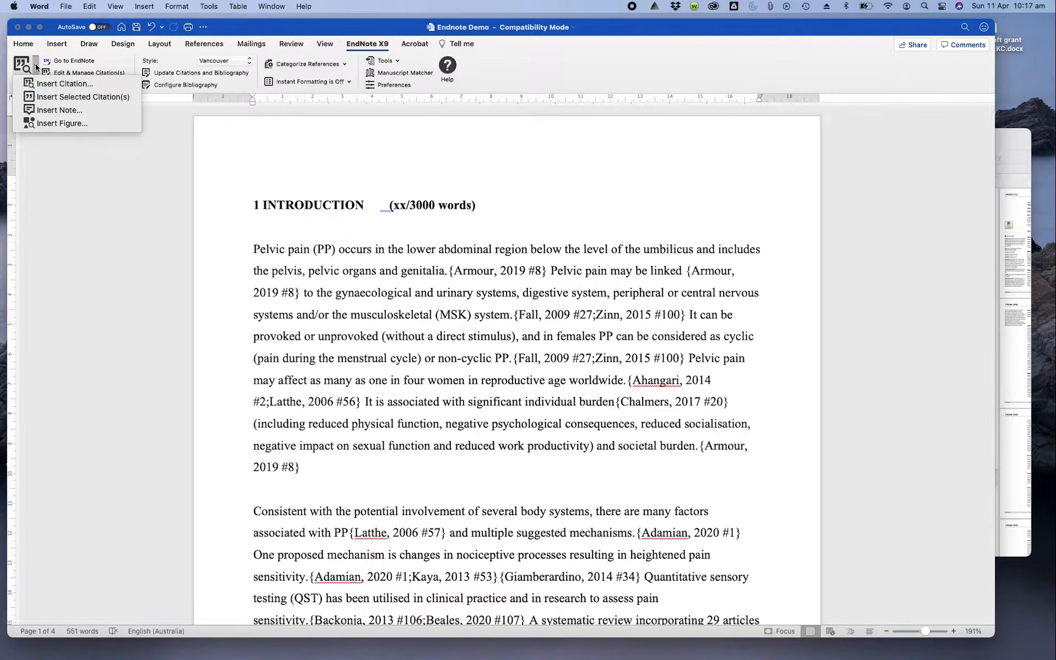
left_click(35, 64)
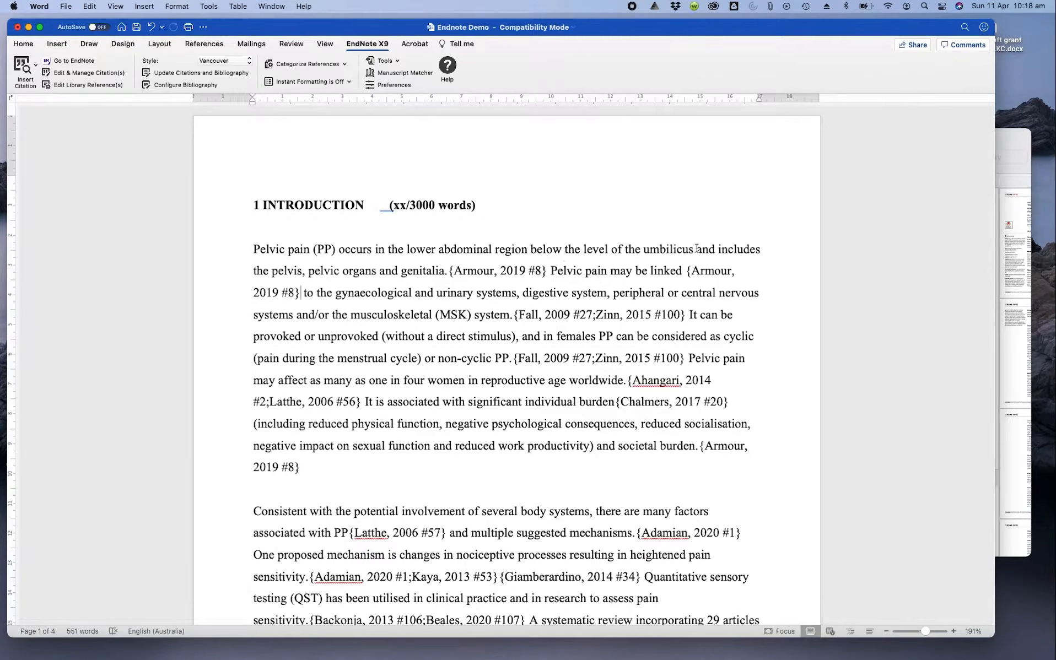
Switch to EndNote and select a consecutive block of references, from "Exercise for dysmenorrhoea" through "Understanding and managing pelvic girdle pain"
left_click(1013, 138)
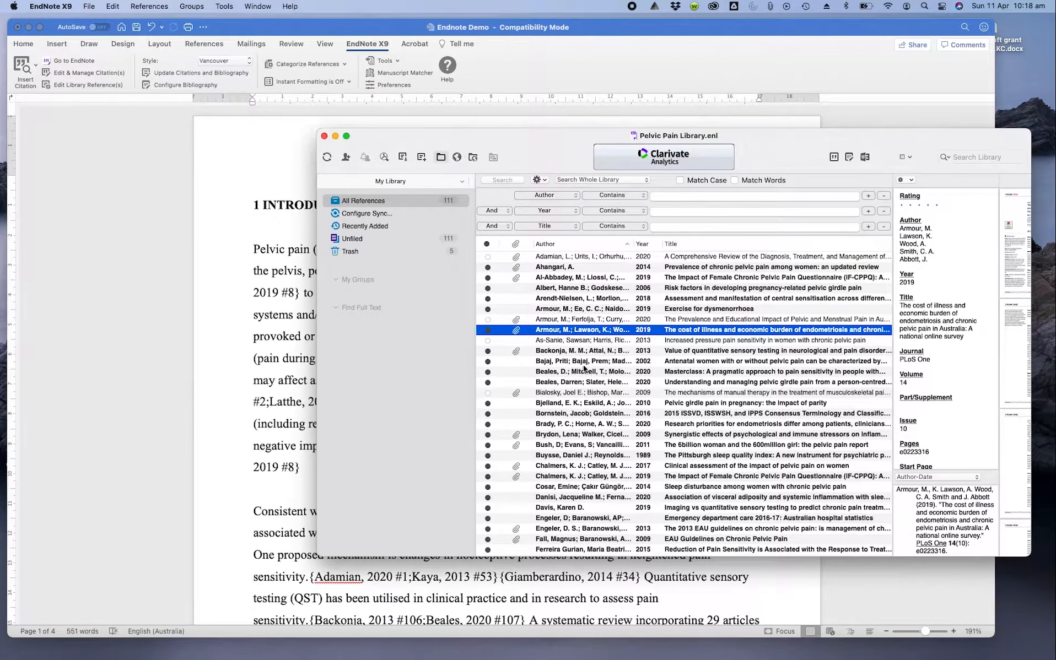
left_click(583, 388, "shift")
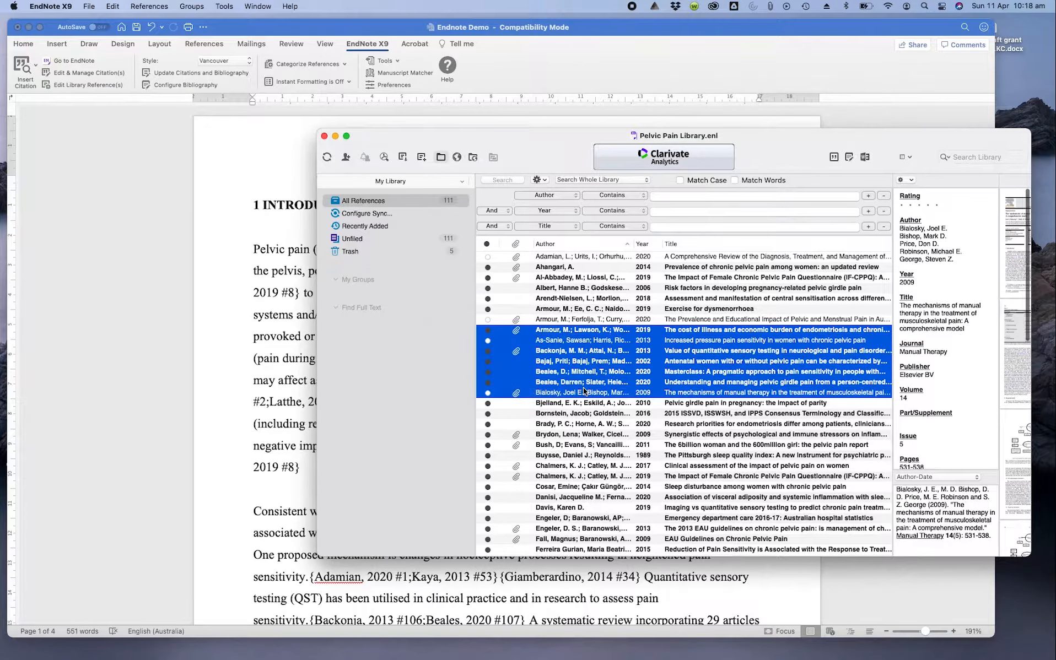
left_click(571, 310)
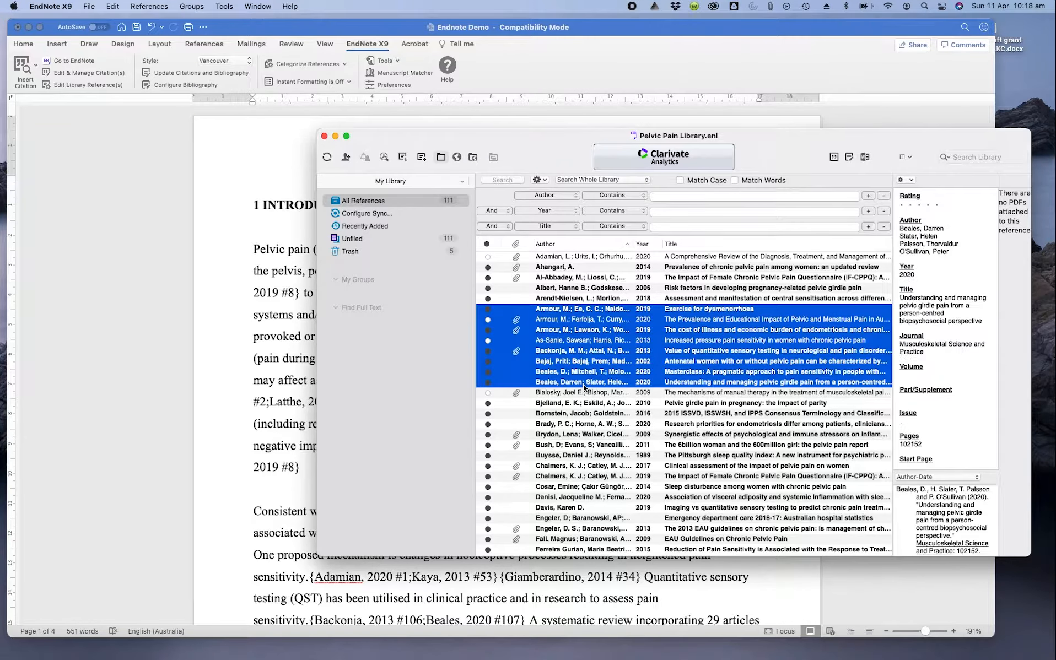
Insert the impact of parity, Pittsburgh sleep quality index, emergency department care 2016-17 and vulvodynia in Spain references as one Word citation after "umbilicus"
left_click(579, 404)
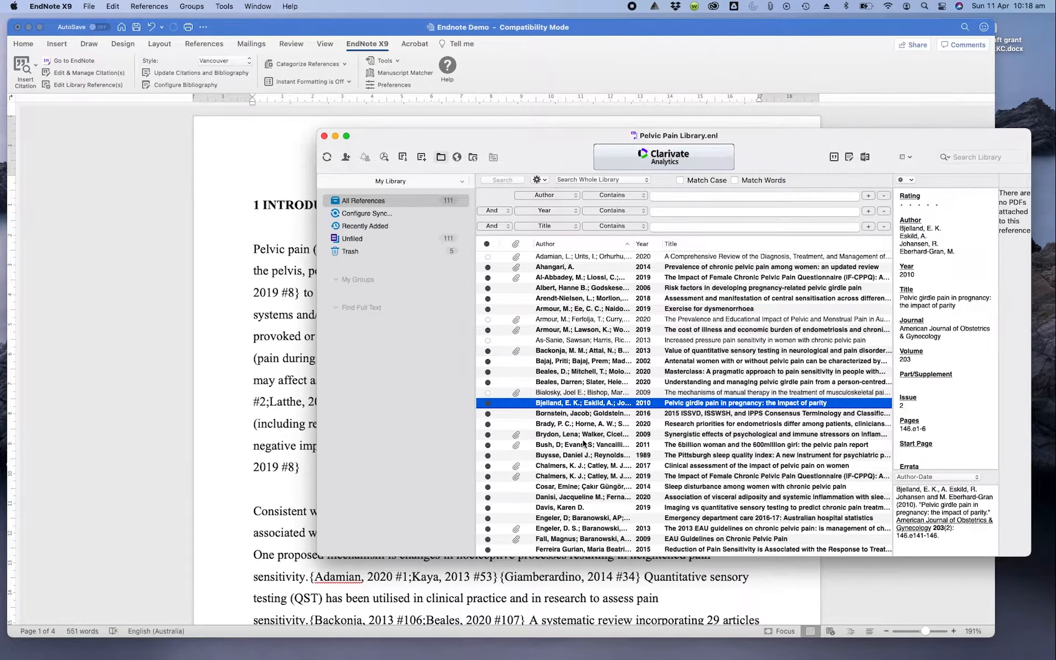
left_click(593, 455, "super")
left_click(599, 520, "super")
scroll(681, 448, "down", 5)
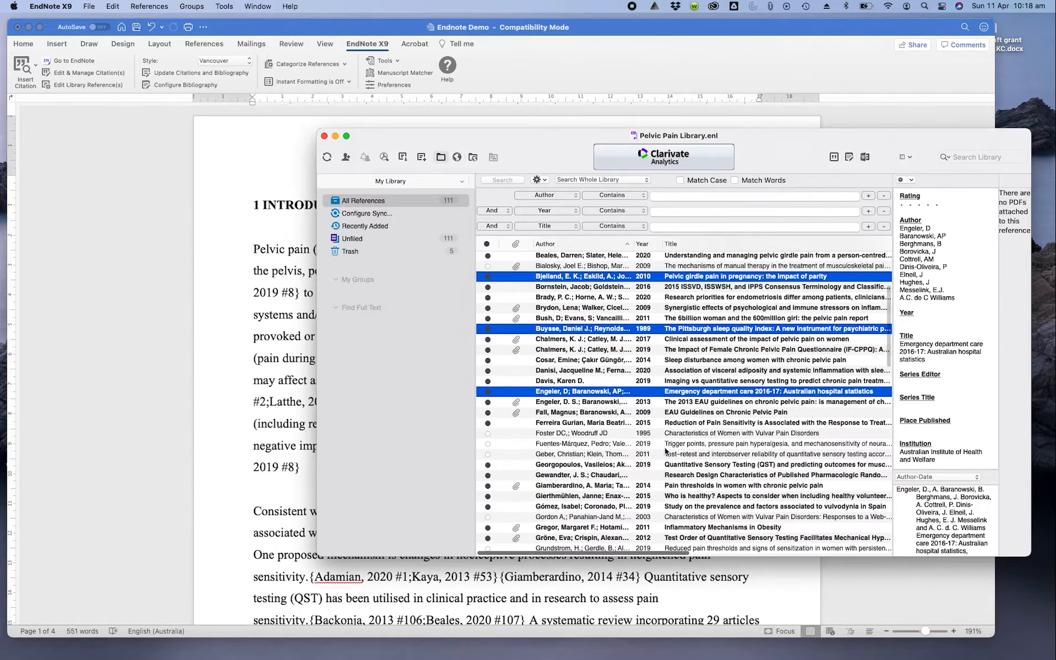
left_click(607, 506, "super")
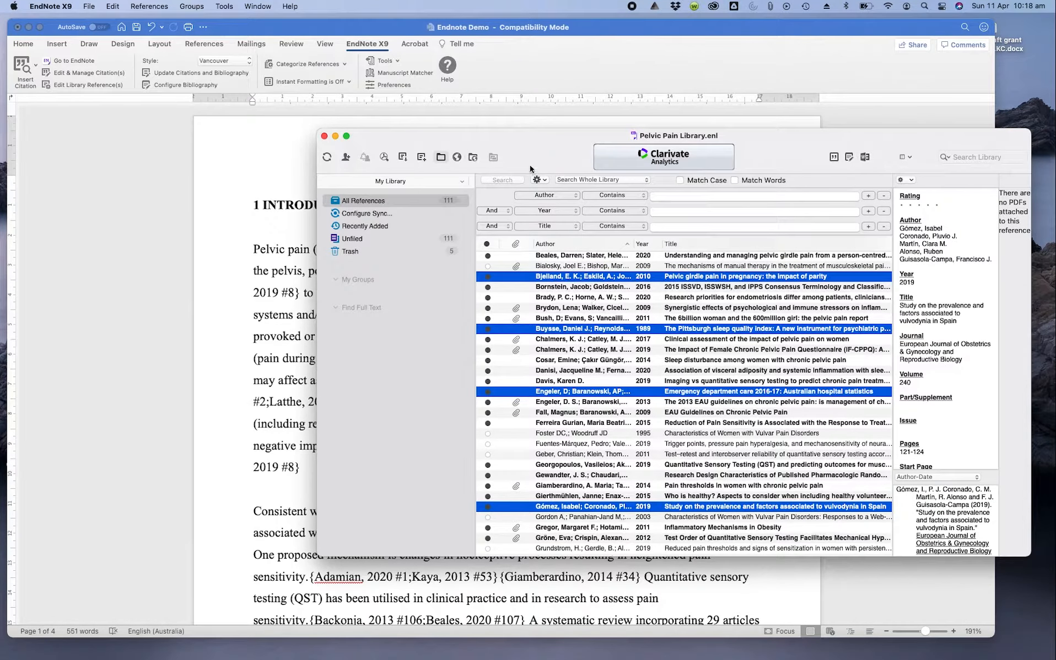
left_click(619, 32)
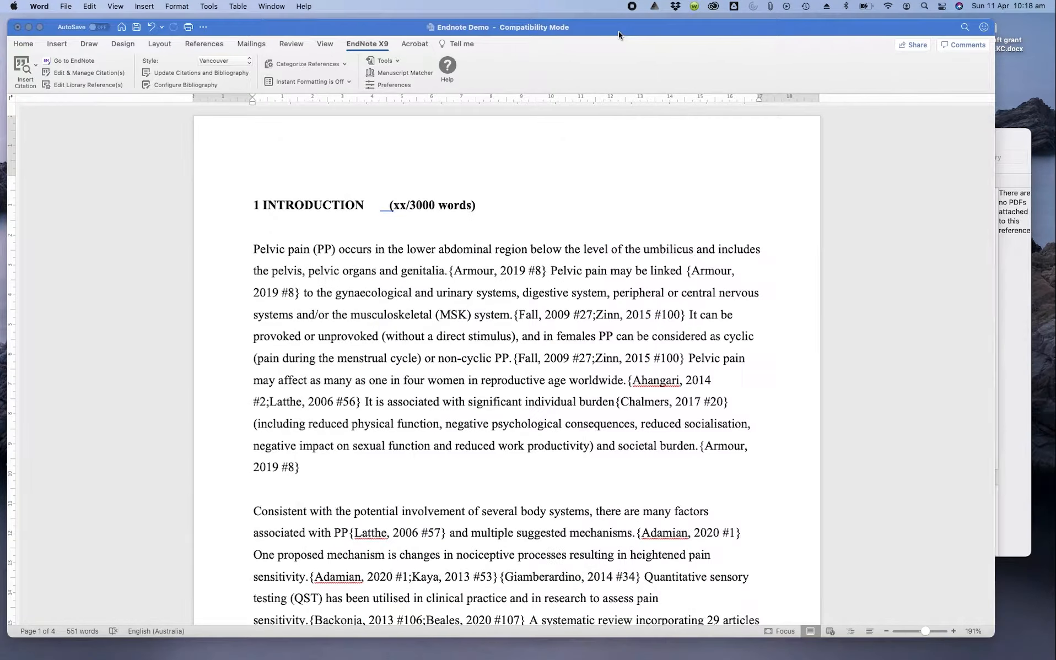
left_click(35, 65)
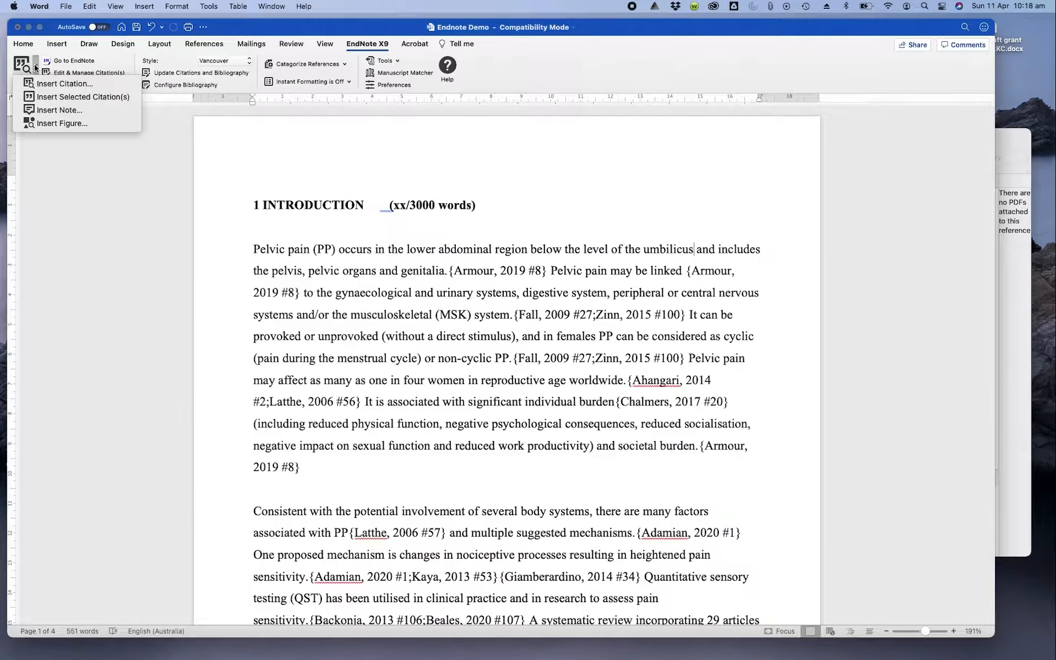
left_click(52, 97)
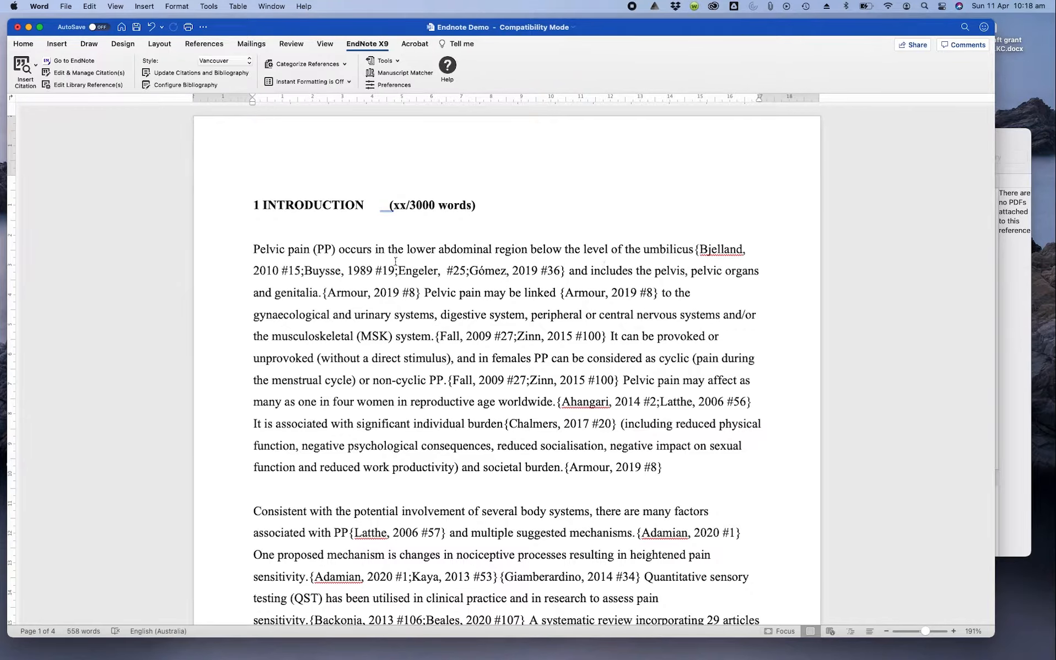
left_click_drag(696, 250, 566, 273)
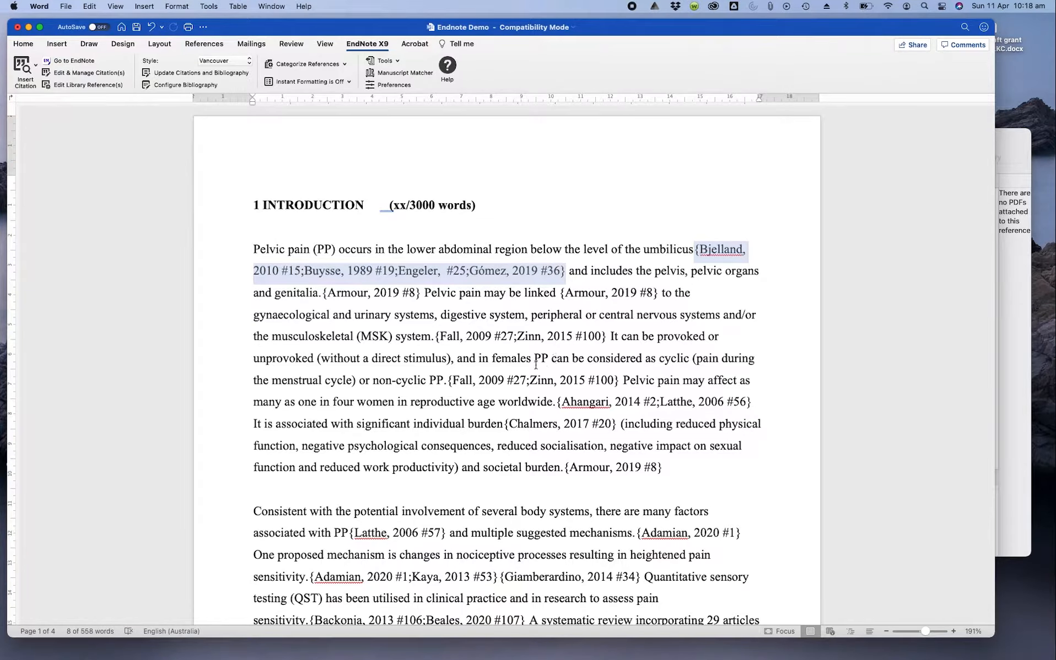
Copy the 2017 #20 temporary citation after "individual burden" and paste it after the existing citation following "Pelvic pain may be linked"
left_click(562, 336)
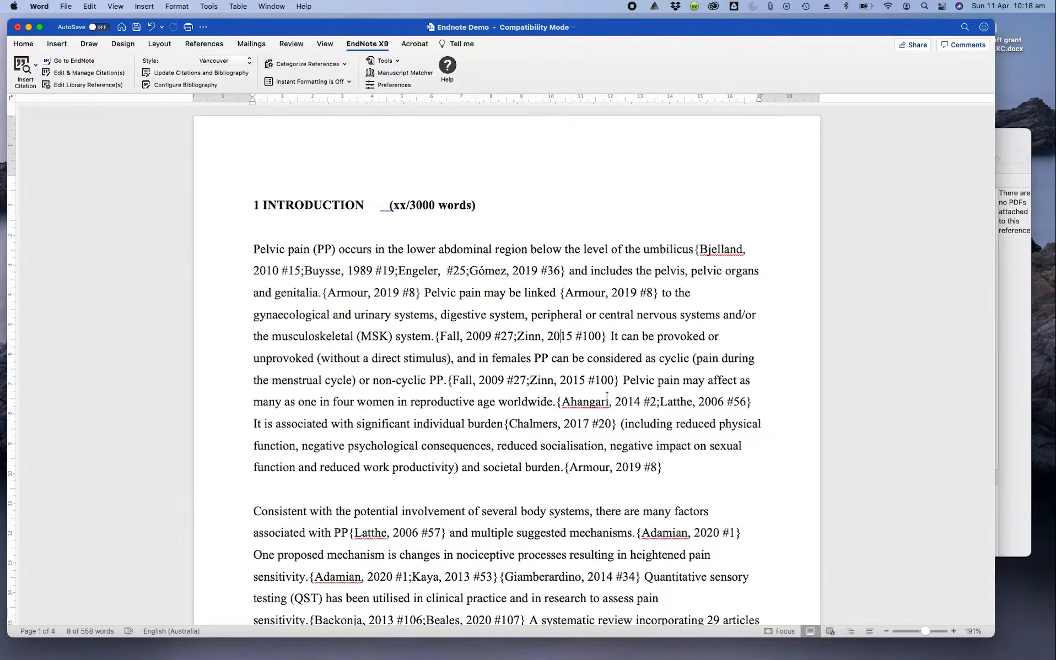
left_click_drag(616, 424, 505, 425)
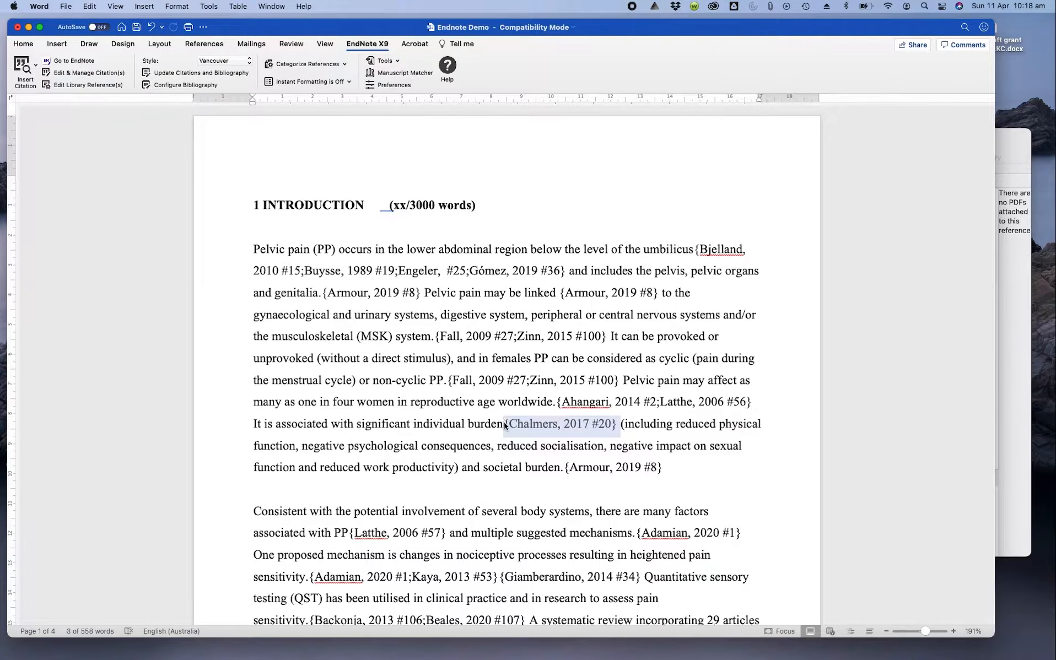
key("super+c")
left_click(656, 293)
key("super+v")
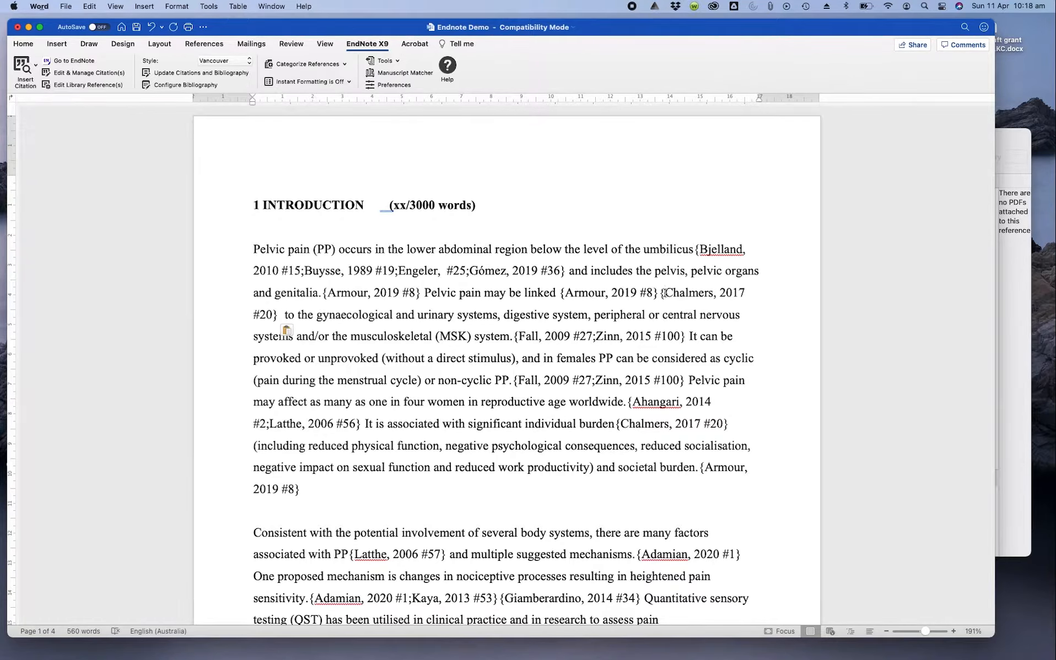
Merge the two adjacent citations after "may be linked" into one set of braces, separated by a semicolon
left_click(664, 292)
key("BackSpace")
key("BackSpace")
key("BackSpace")
type(";")
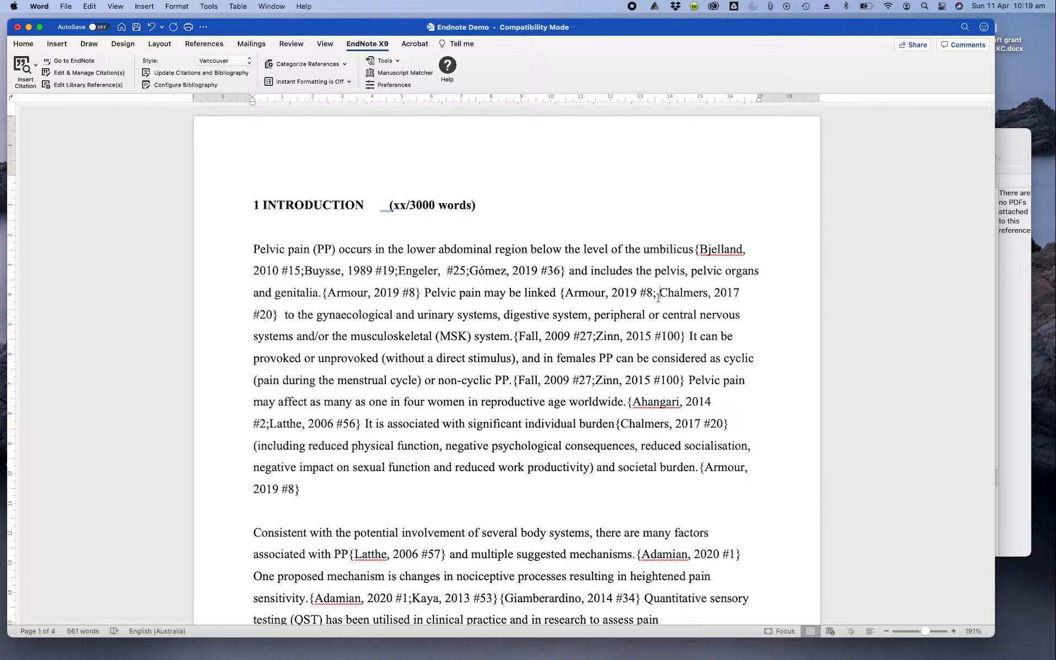
Undo the merging of the two adjacent citations after "may be linked"
left_click(152, 27)
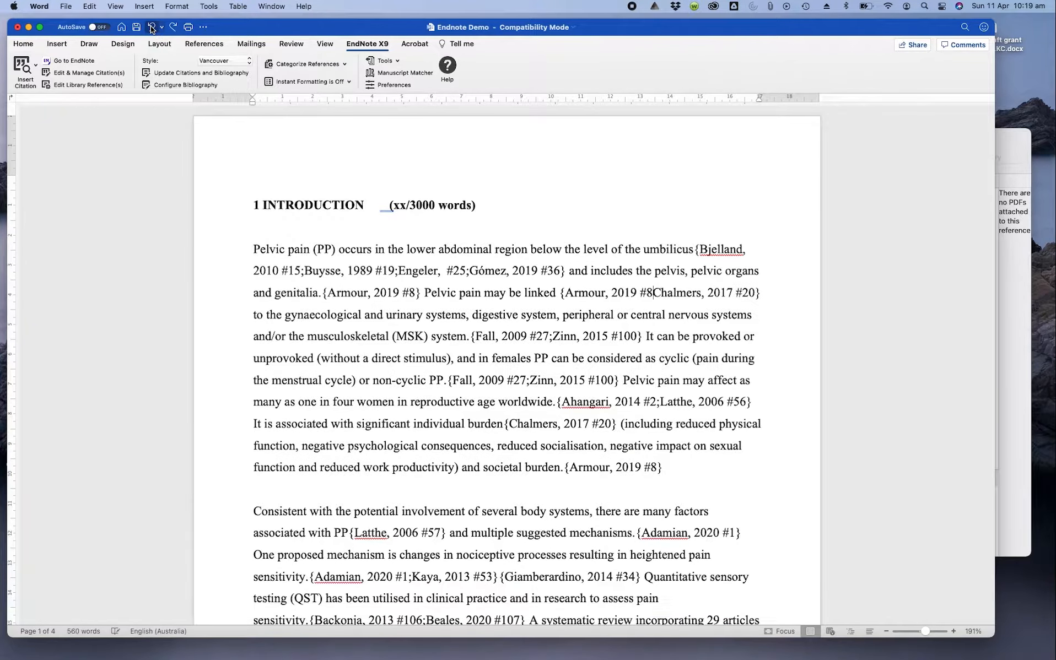
left_click(152, 27)
left_click(151, 27)
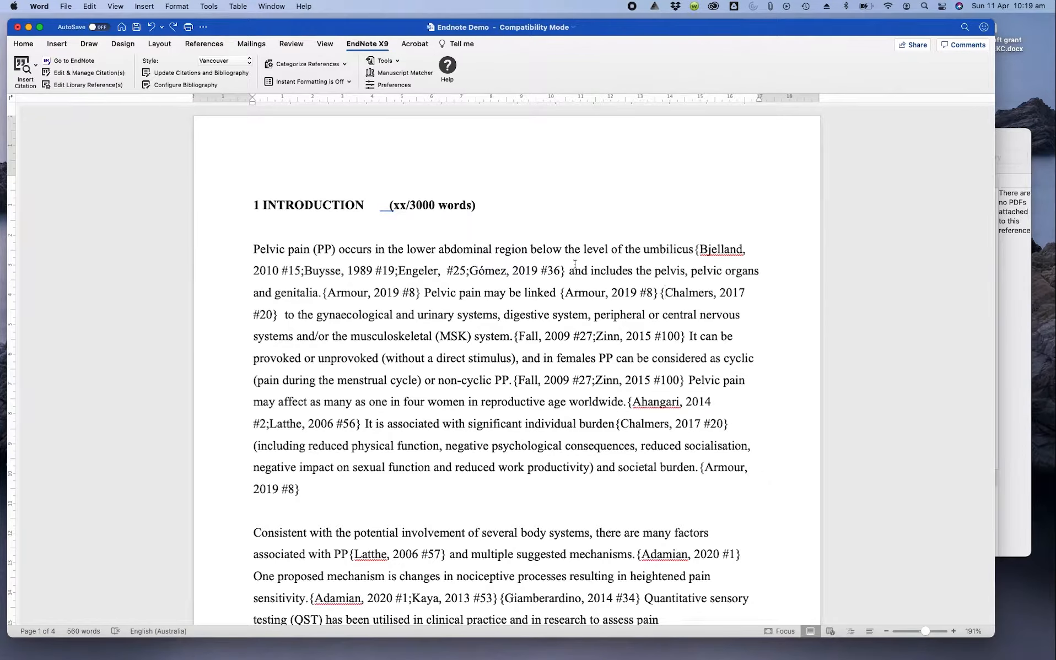
Try to update the citations and bibliography in Vancouver style, bringing the EndNote library window forward during matching
left_click_drag(566, 270, 695, 250)
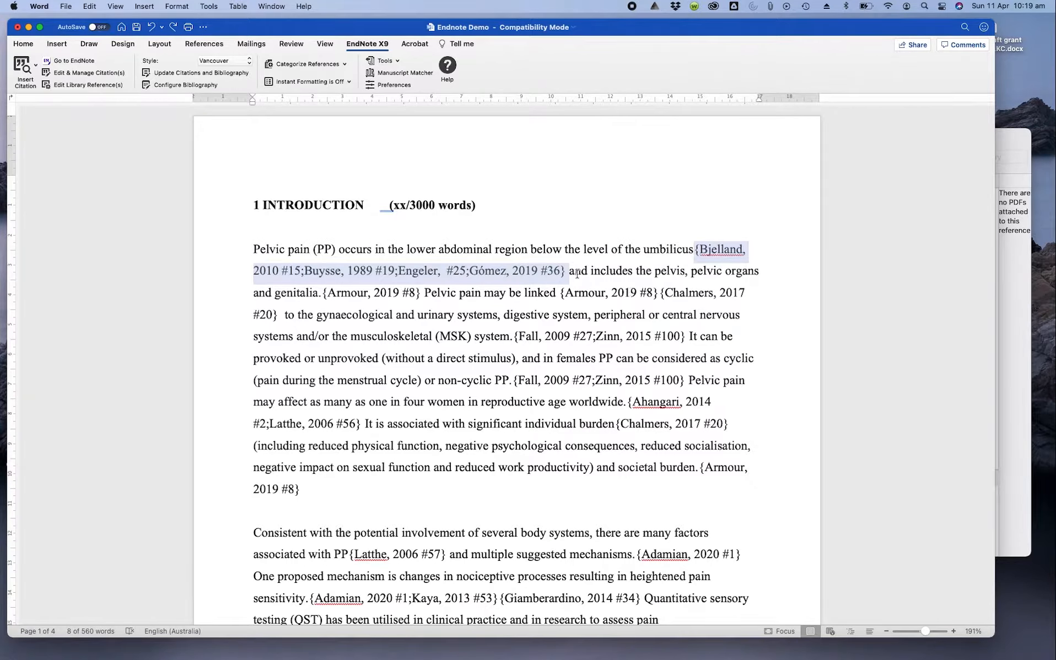
left_click(604, 287)
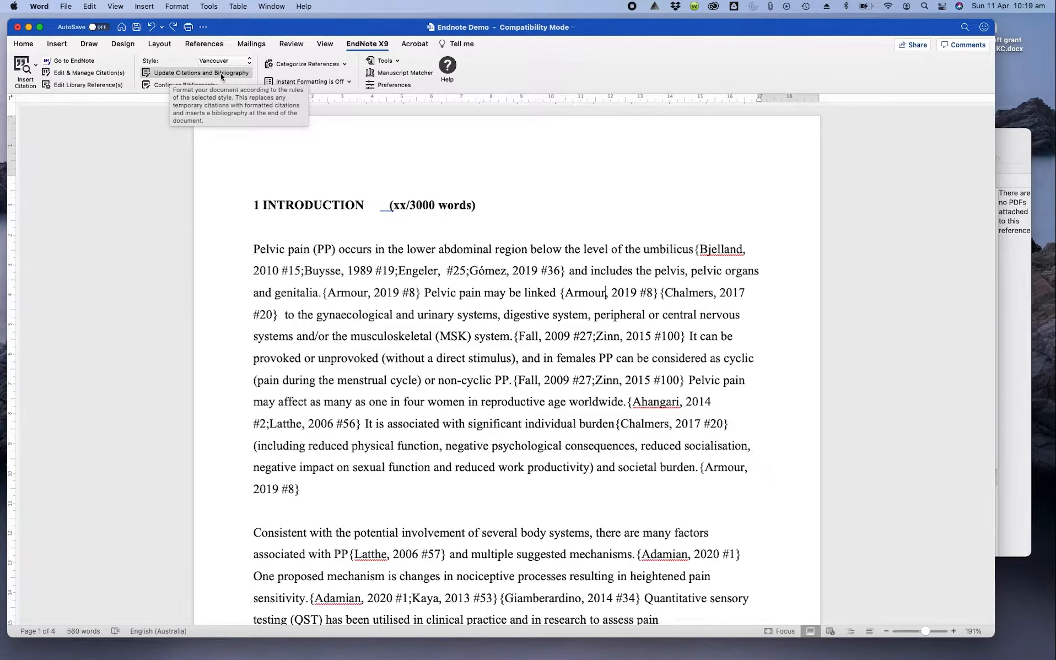
left_click(178, 73)
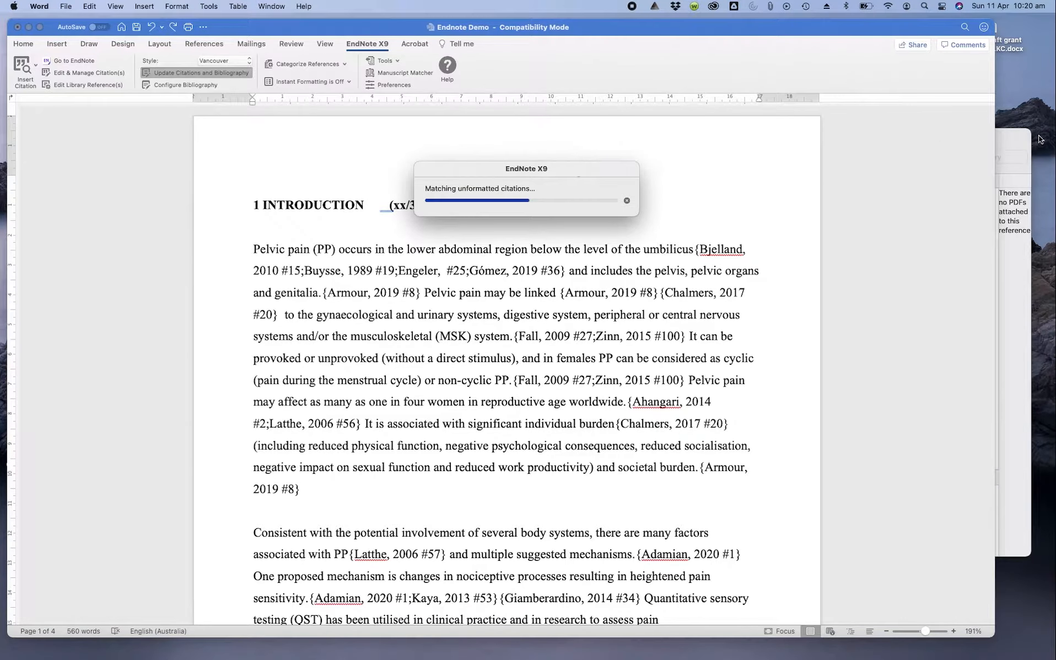
left_click(1009, 135)
left_click(564, 167)
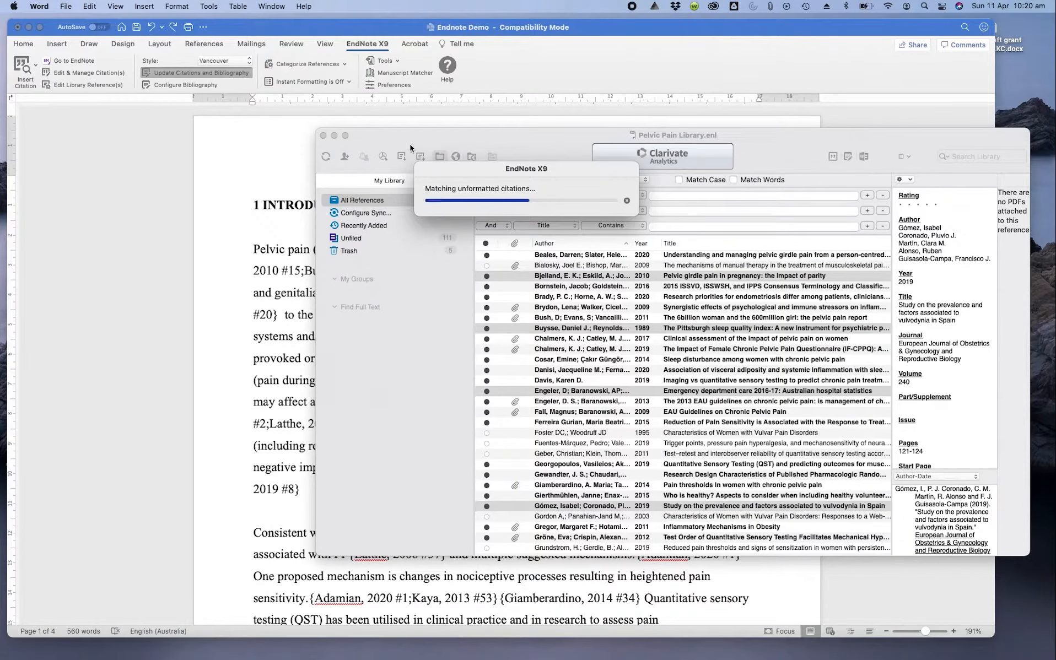
left_click_drag(410, 135, 433, 128)
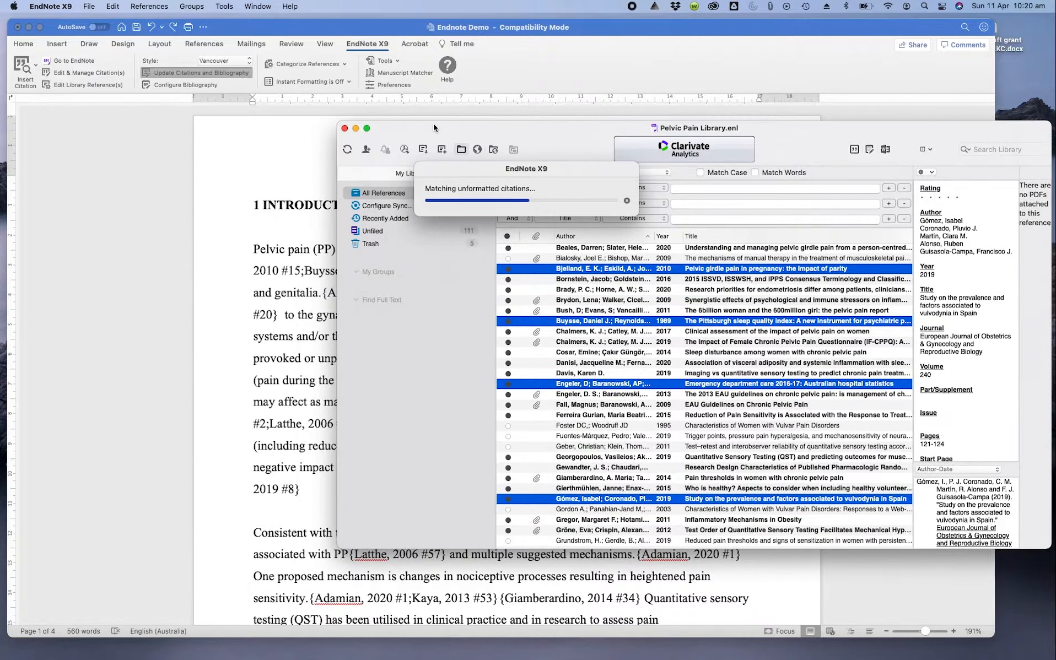
left_click(571, 173)
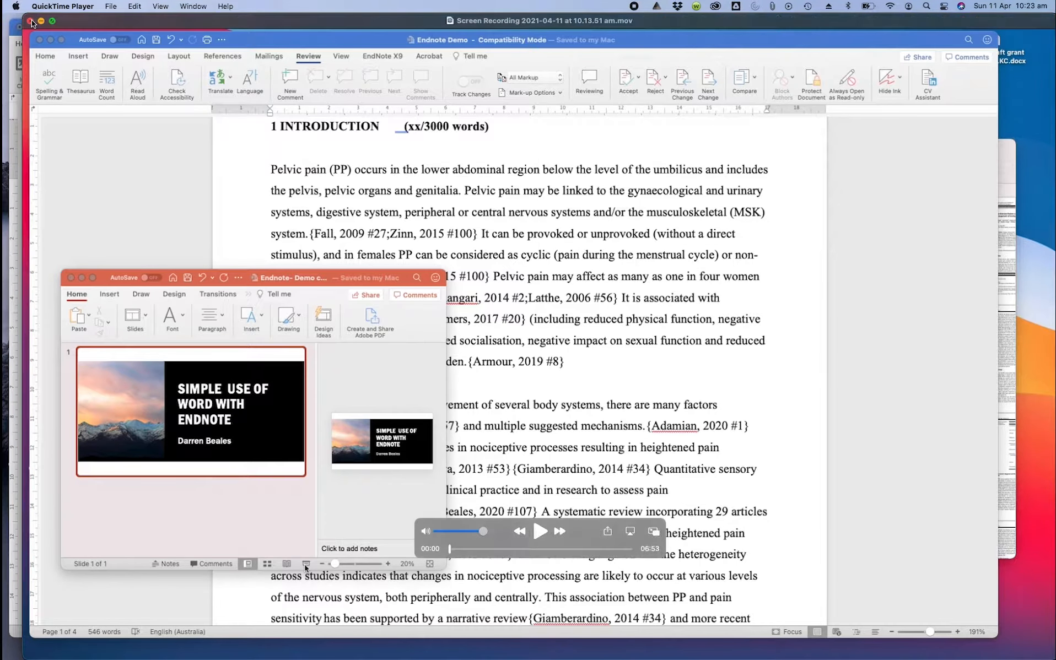
Put away the QuickTime recording and bring the EndNote library forward before returning to the Endnote Demo document in Word
left_click(40, 21)
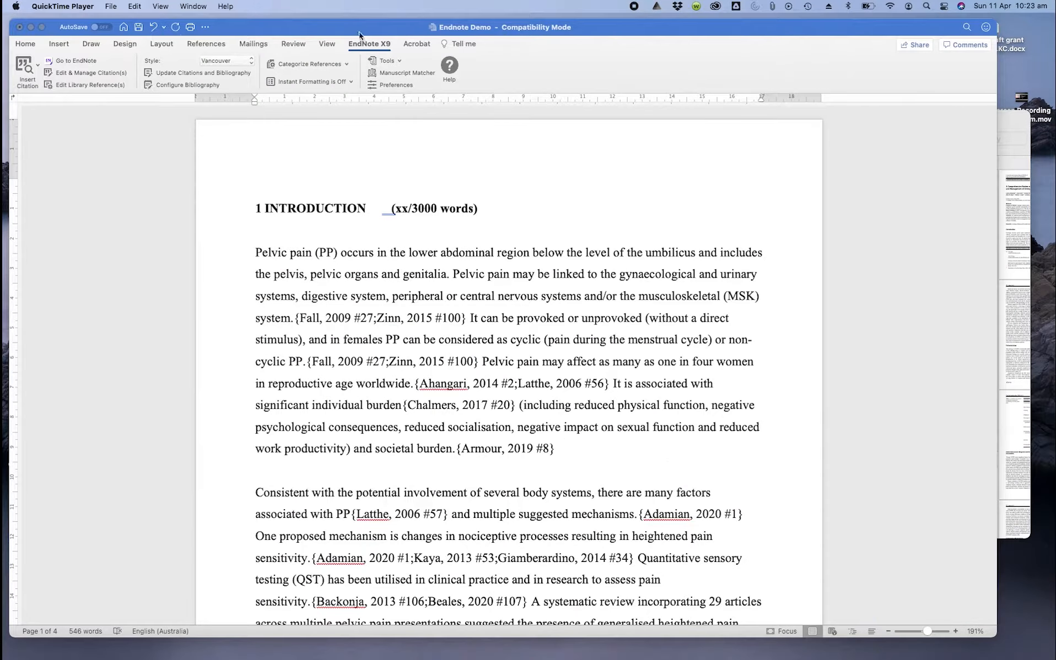
left_click_drag(1008, 117, 1019, 133)
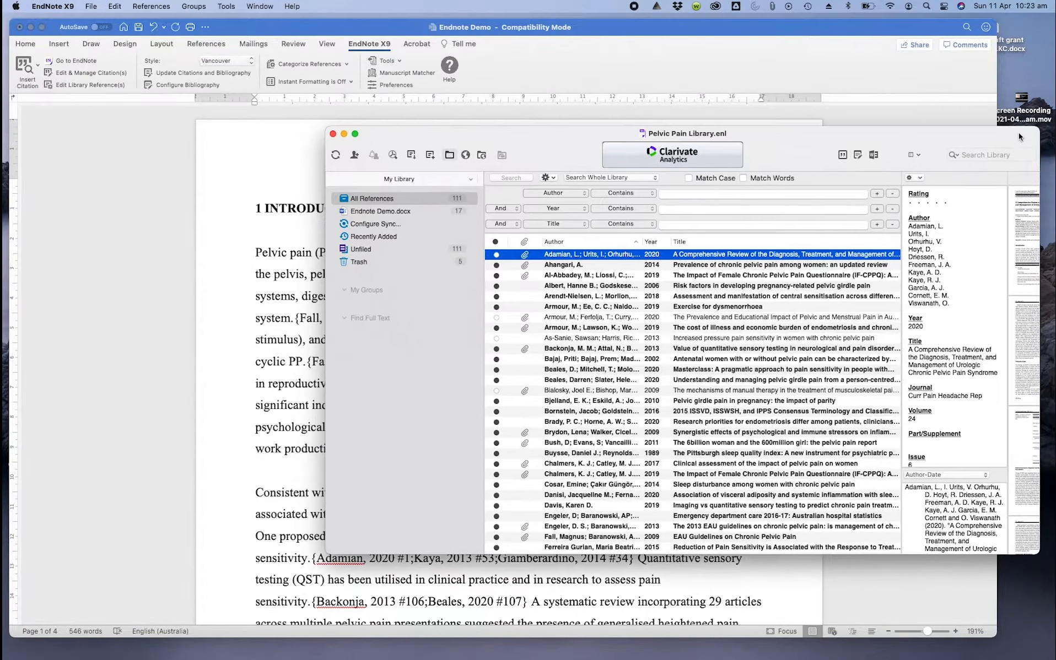
left_click(707, 35)
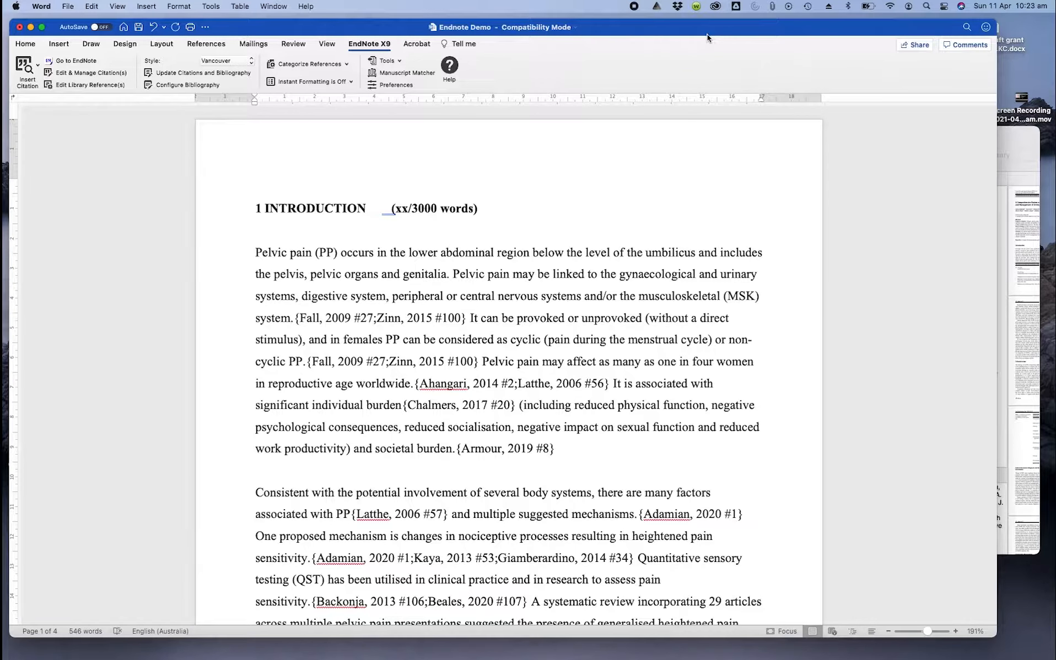
Format the temporary citations in Vancouver style with Update Citations and Bibliography and review the generated reference list
scroll(615, 349, "down", 3)
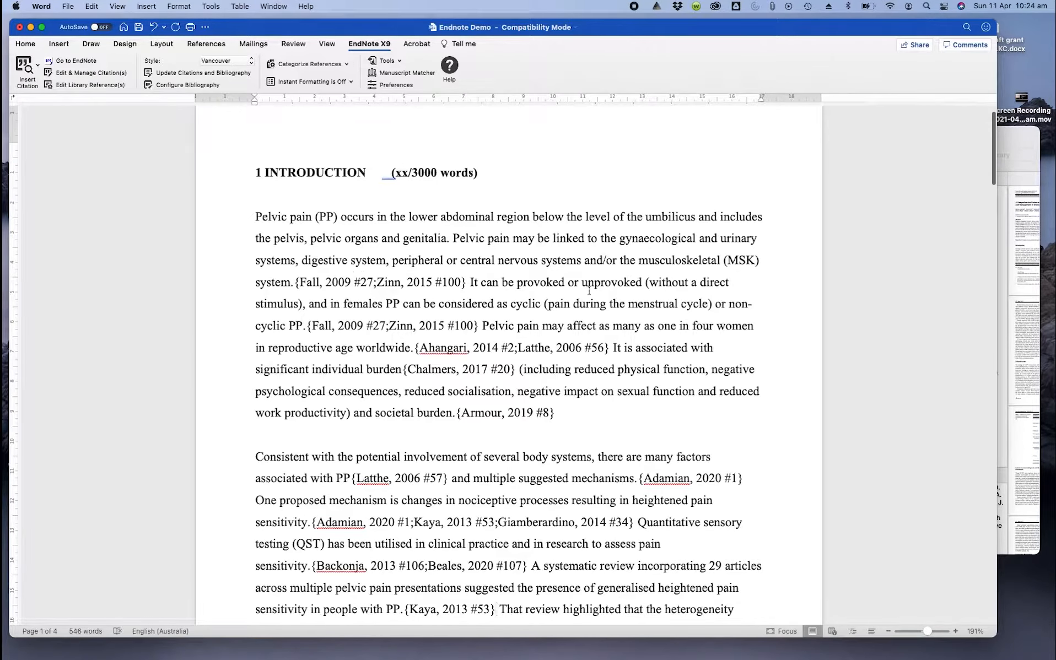
left_click(416, 348)
left_click(169, 75)
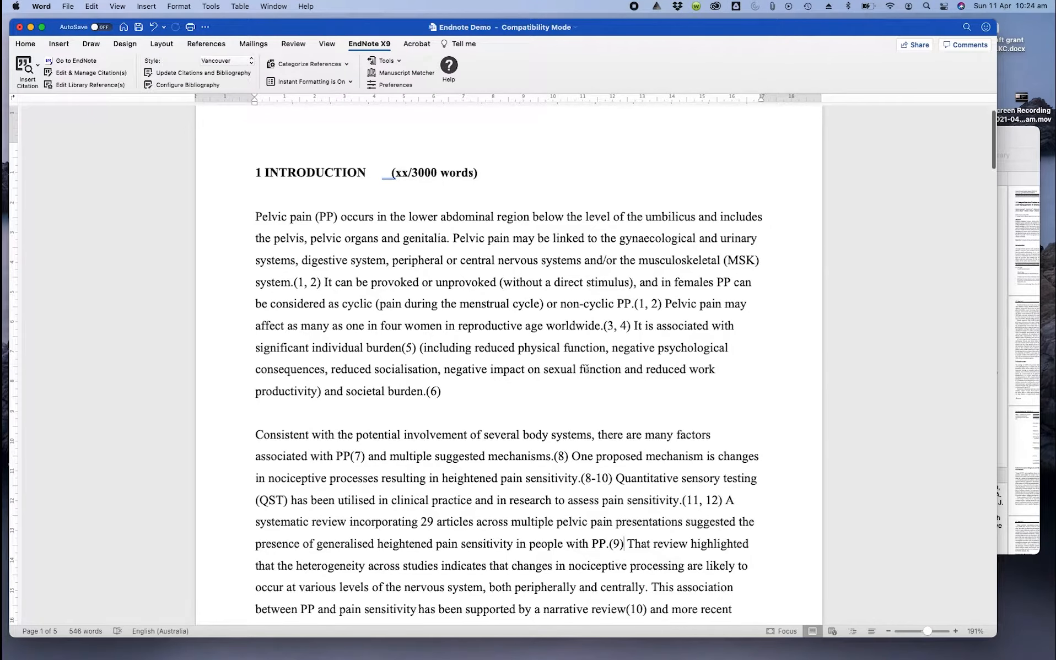
scroll(587, 369, "down", 5)
scroll(587, 369, "down", 20)
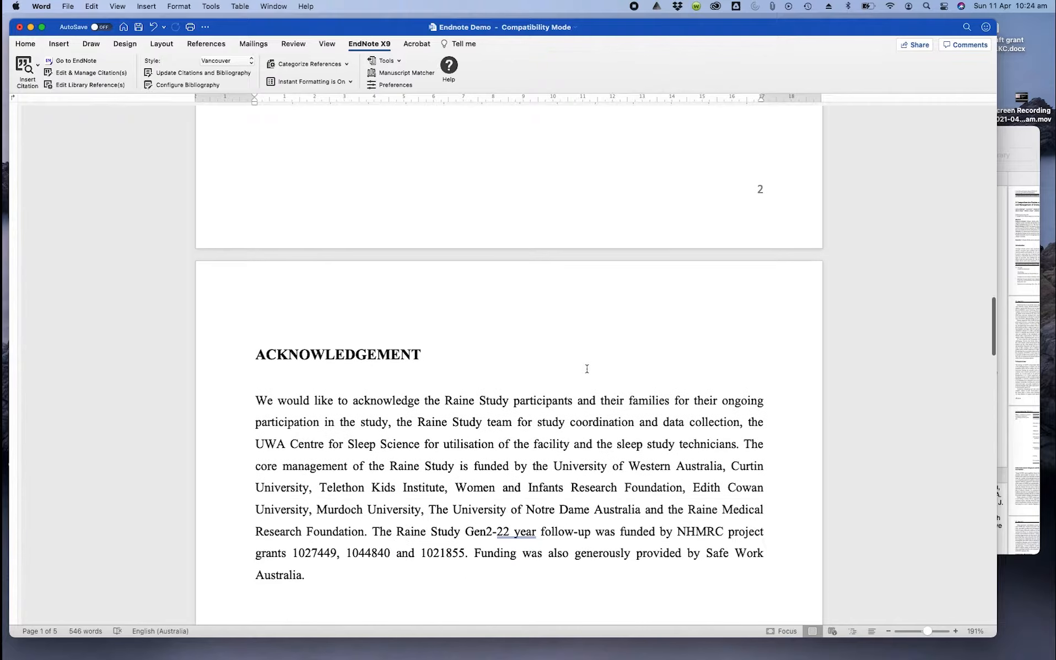
scroll(587, 369, "down", 12)
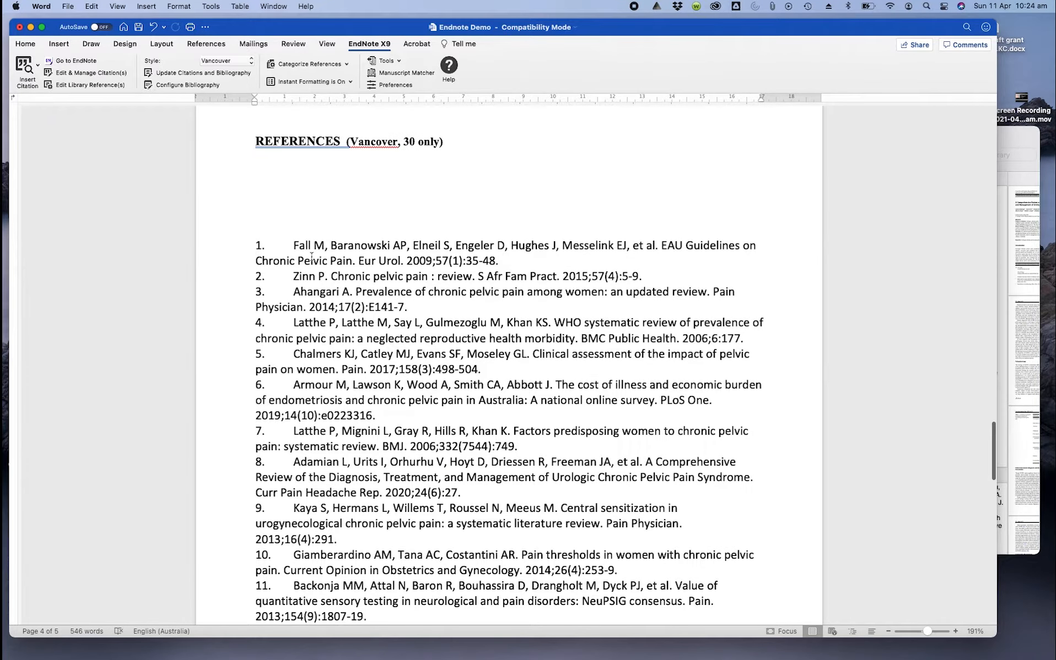
Convert the formatted citations back to unformatted citations and inspect the grouped citation after "to assess pain sensitivity"
left_click(399, 61)
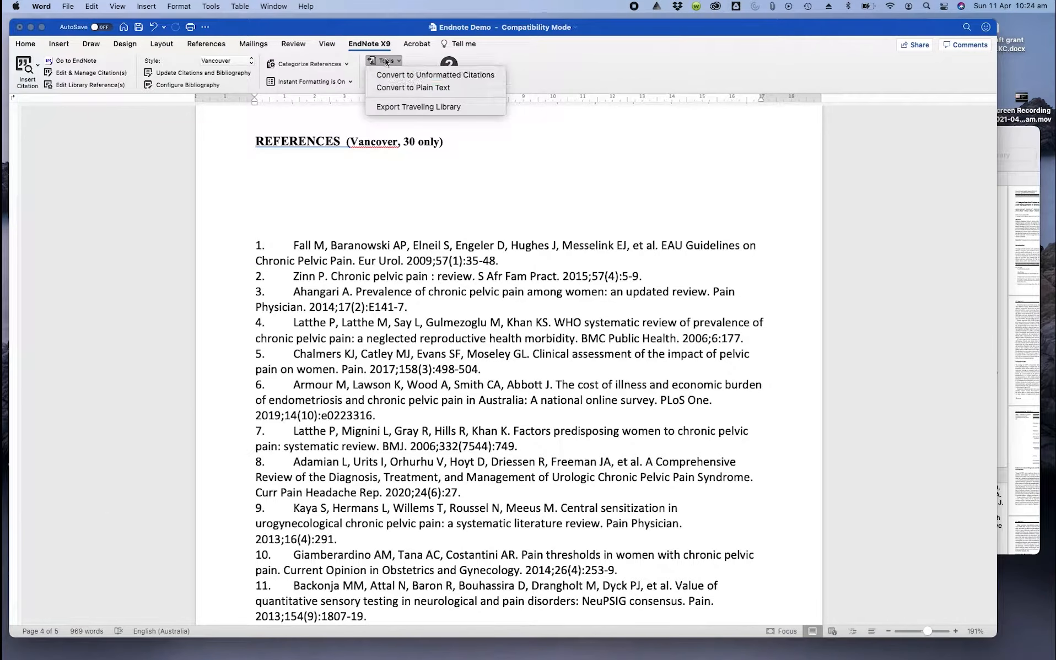
left_click(406, 75)
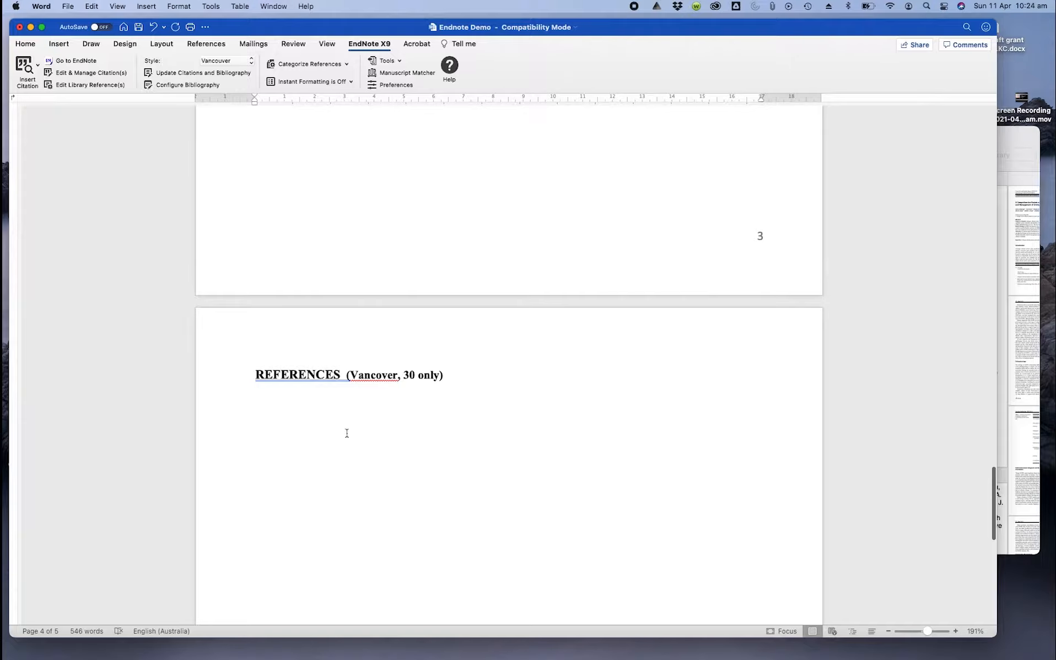
scroll(506, 392, "up", 20)
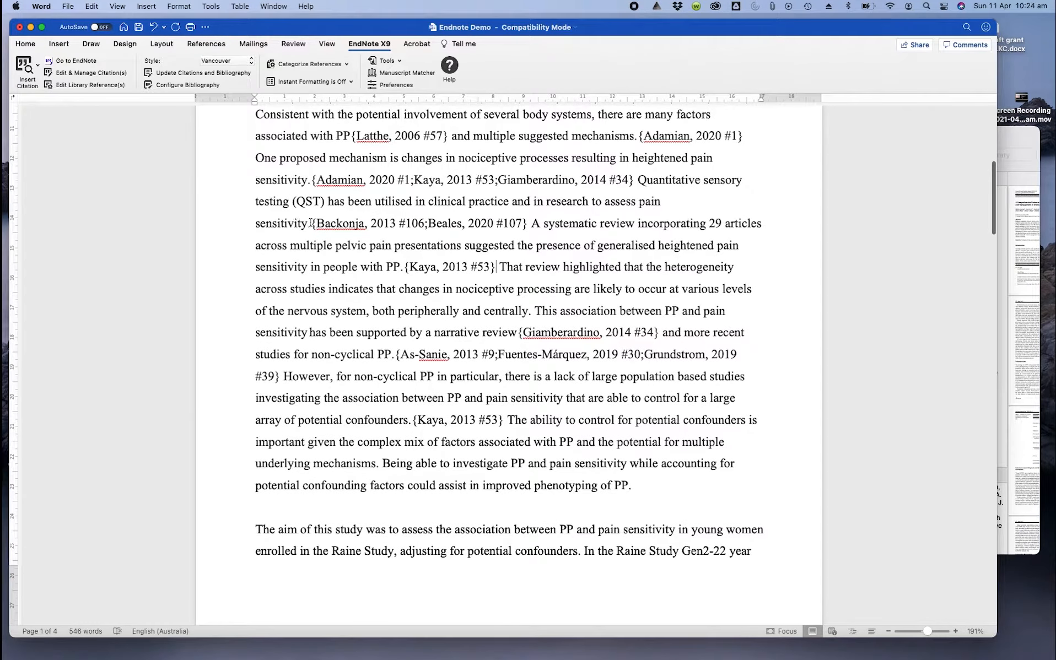
mouse_move(311, 223)
left_mouse_down()
mouse_move(527, 226)
mouse_move(312, 227)
left_mouse_up()
left_click_drag(522, 224, 469, 225)
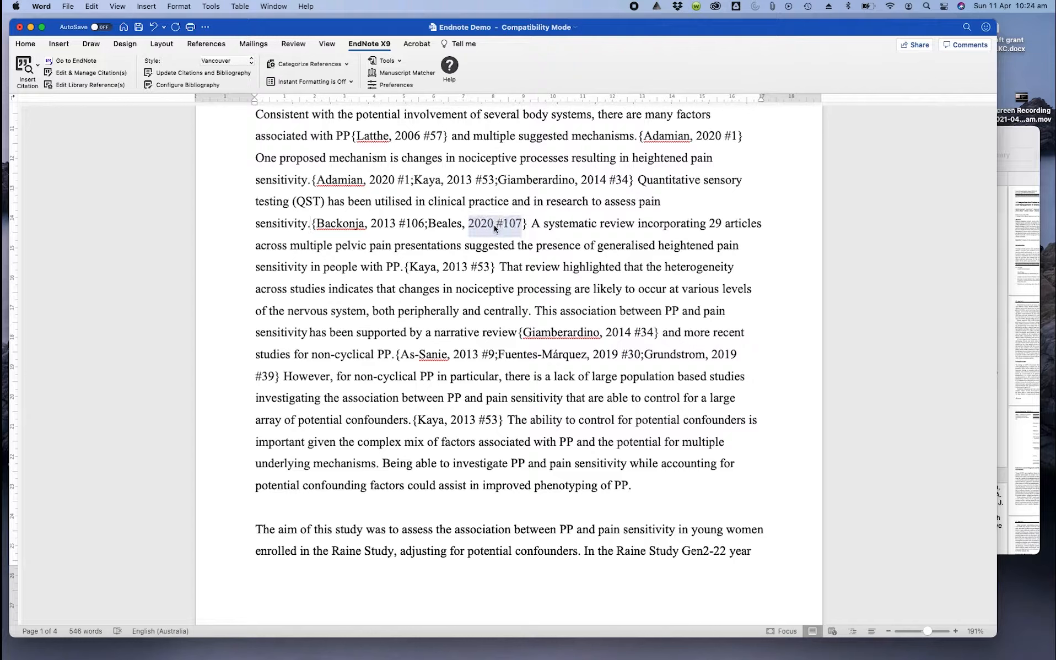
Update the citations and bibliography again and check where the reference list sits relative to the Acknowledgement section
left_click(189, 73)
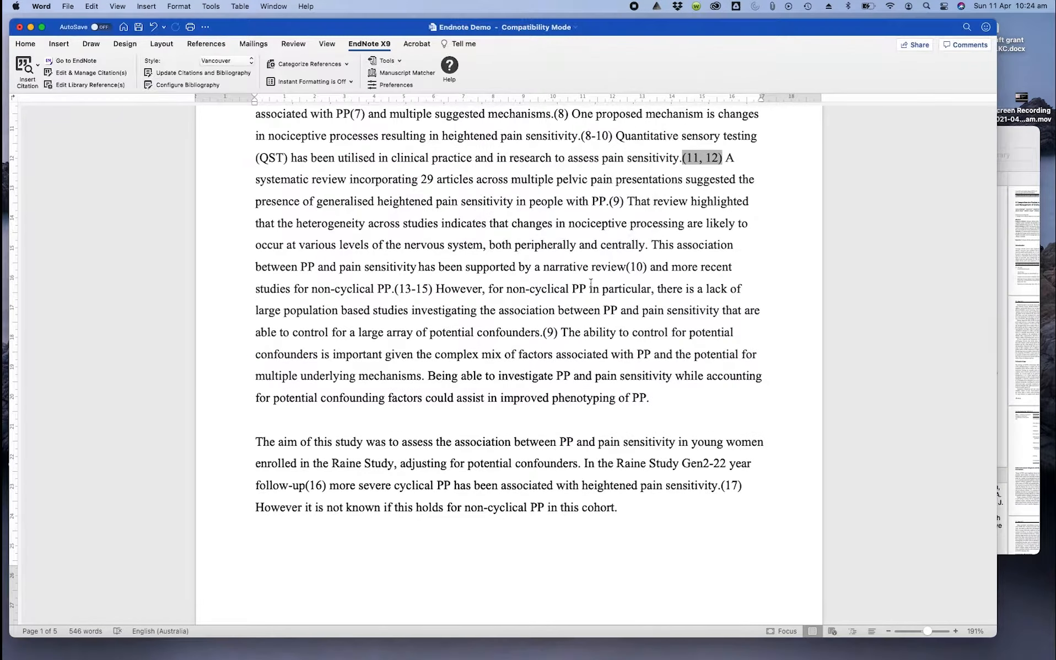
scroll(543, 387, "down", 15)
scroll(542, 387, "down", 20)
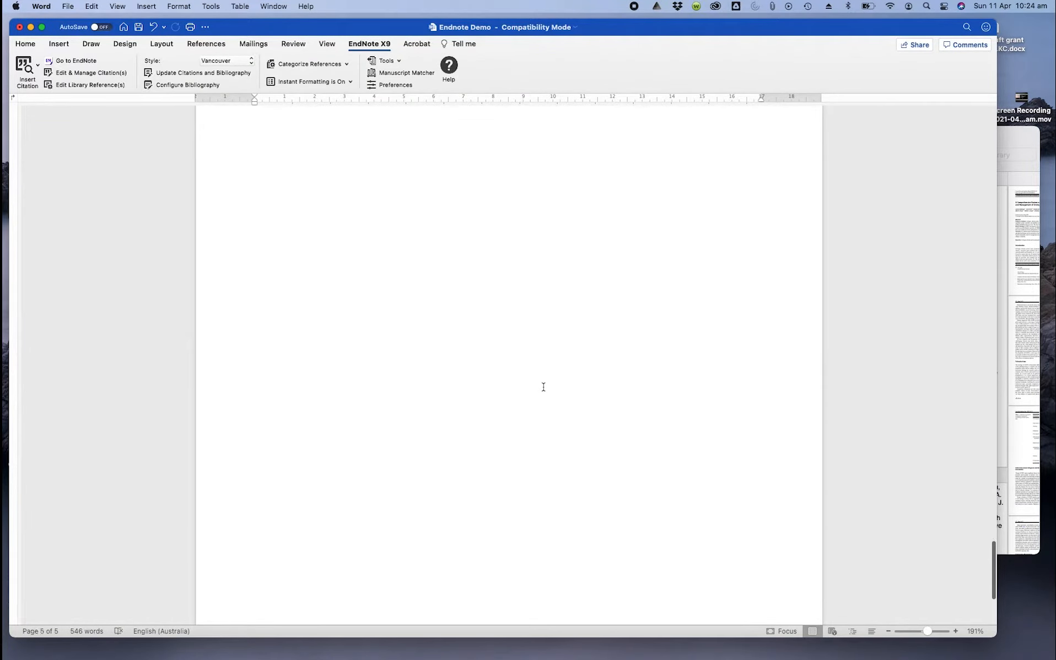
scroll(542, 388, "up", 8)
scroll(542, 387, "up", 15)
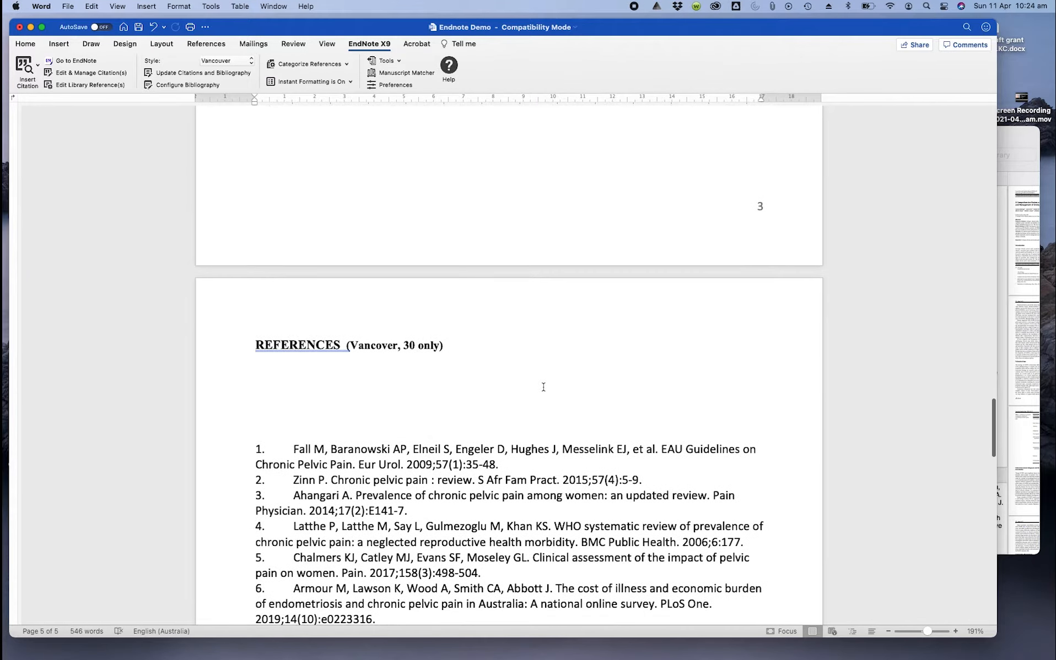
scroll(543, 388, "up", 1)
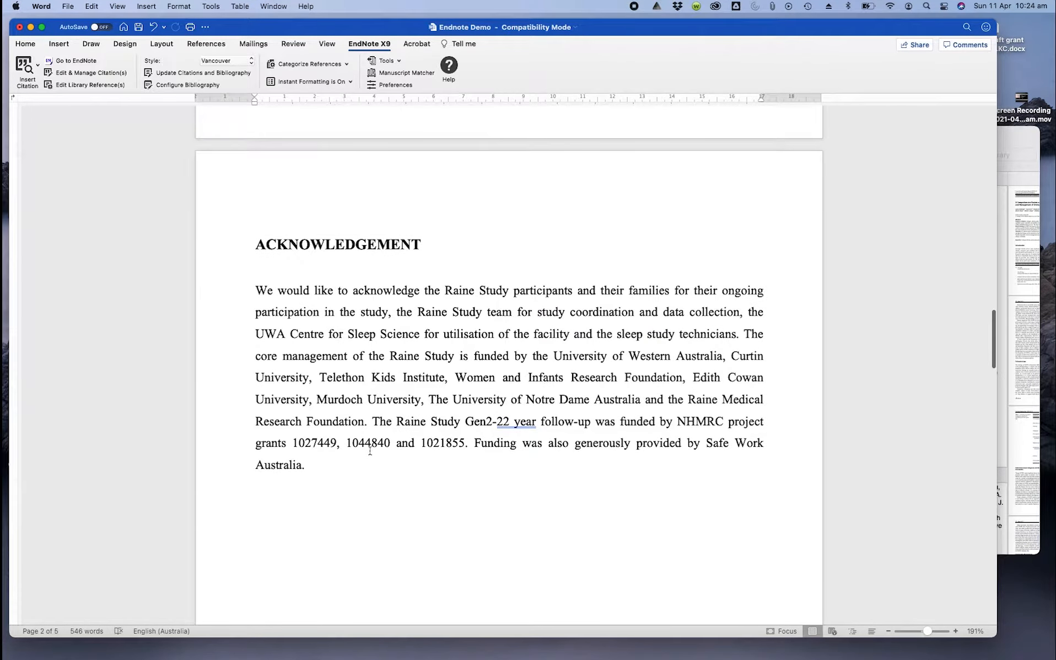
Move the whole Acknowledgement section, heading included, to the page after the reference list, adding two line breaks before it
left_click_drag(306, 465, 224, 223)
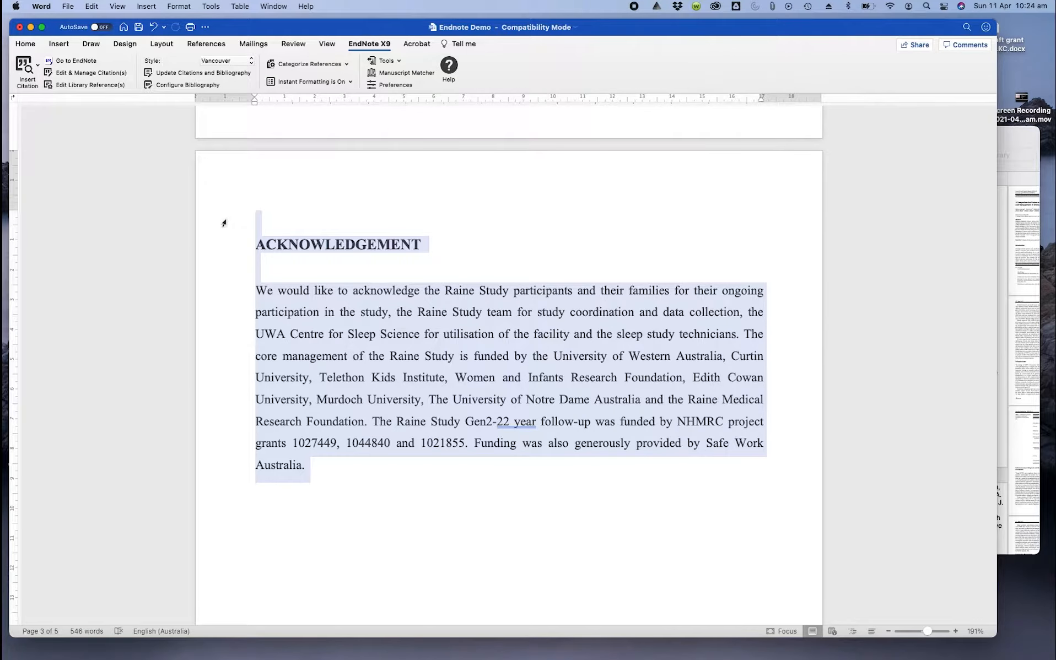
scroll(397, 407, "down", 15)
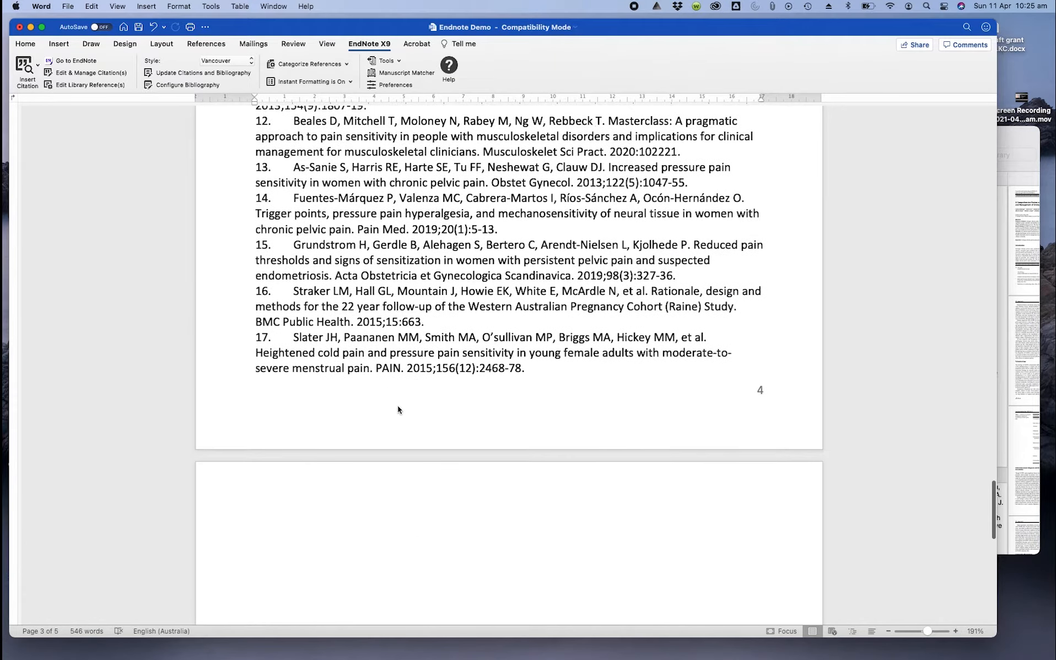
scroll(398, 406, "down", 3)
left_click(320, 452)
key("Return")
key("Return")
key("super+v")
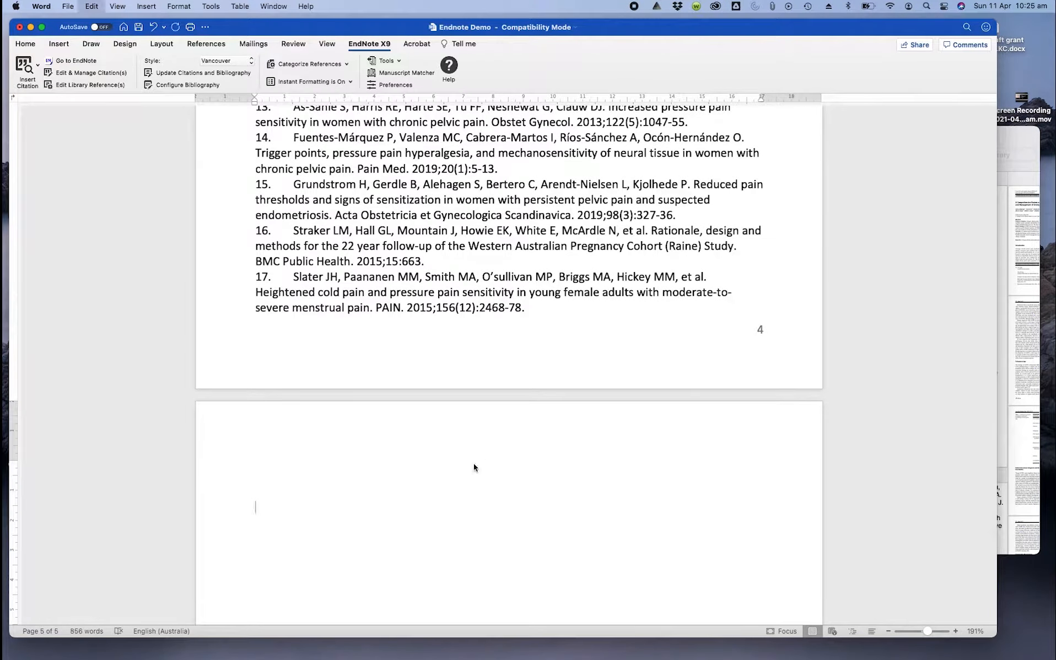
Save the document with its formatted Vancouver citations
scroll(413, 466, "up", 10)
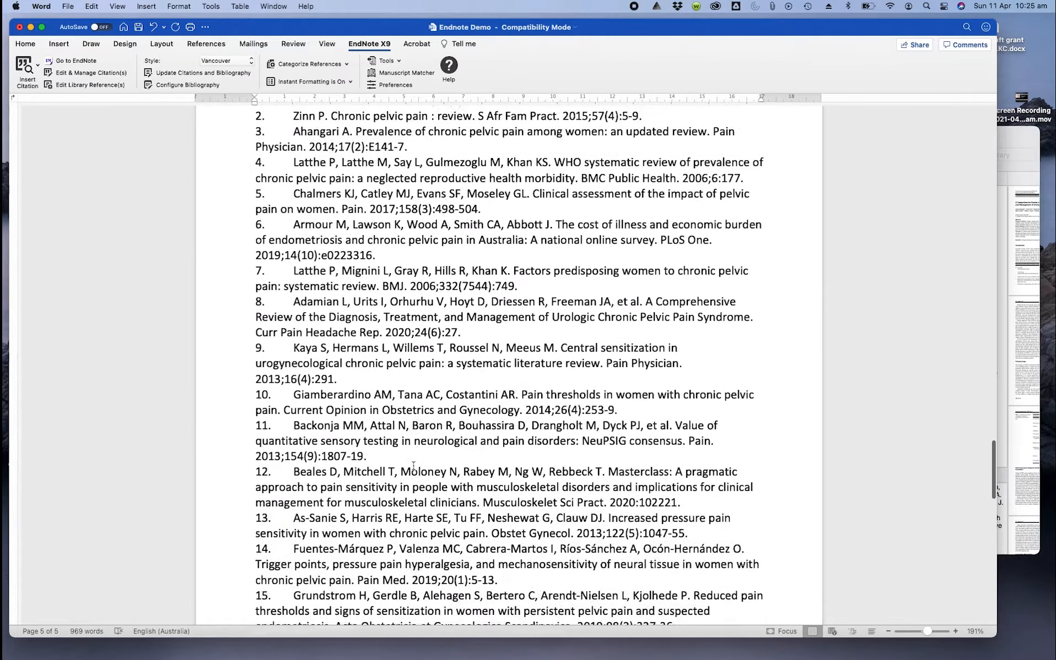
scroll(413, 465, "up", 20)
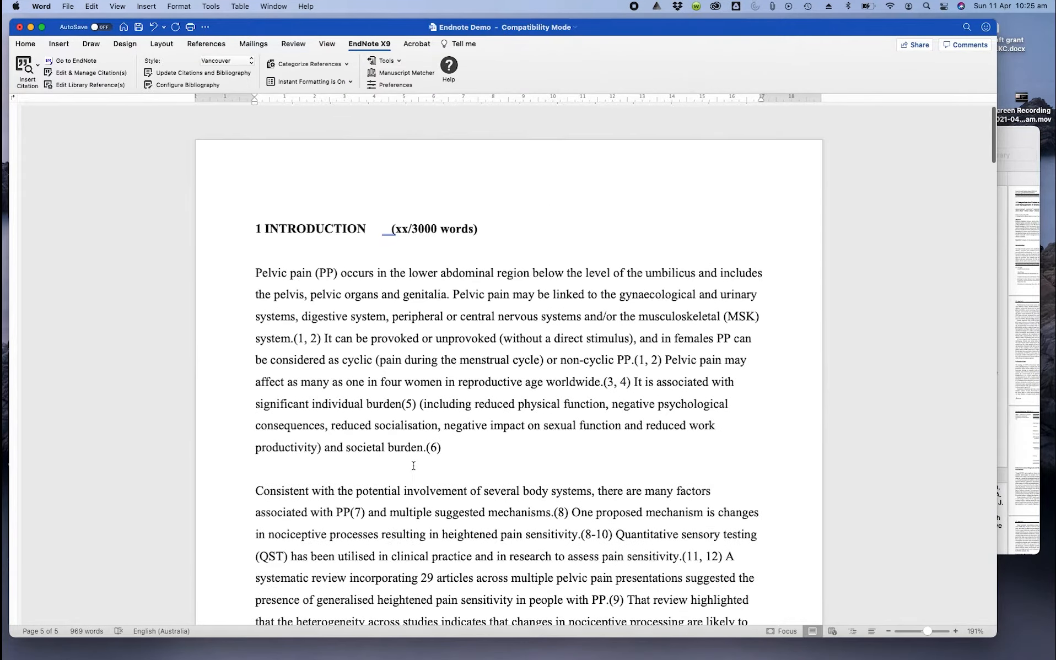
left_click(398, 63)
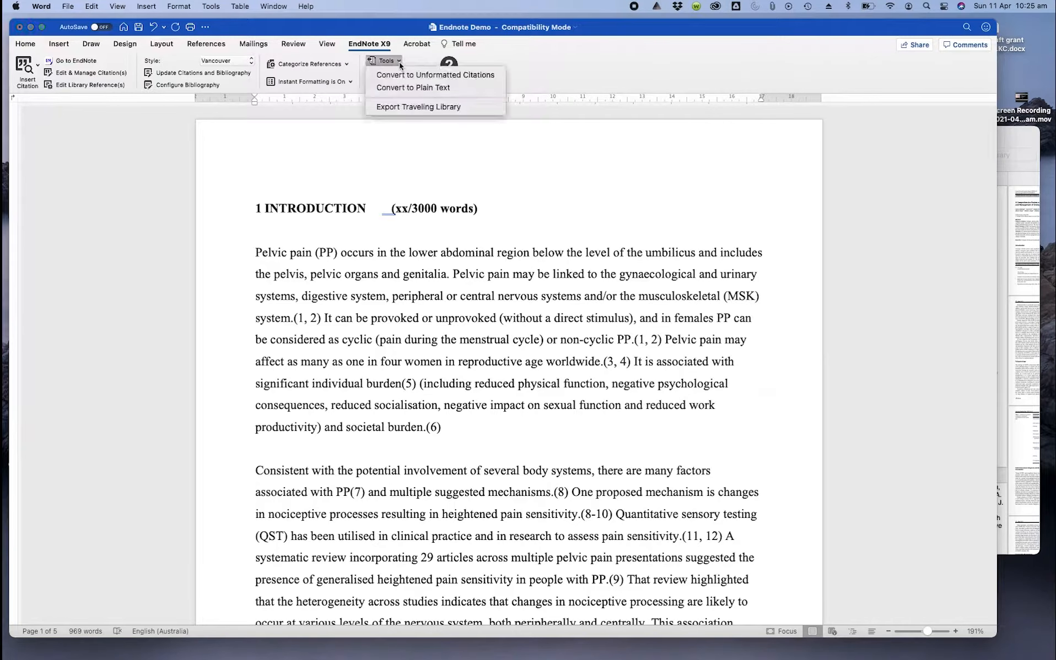
left_click(245, 32)
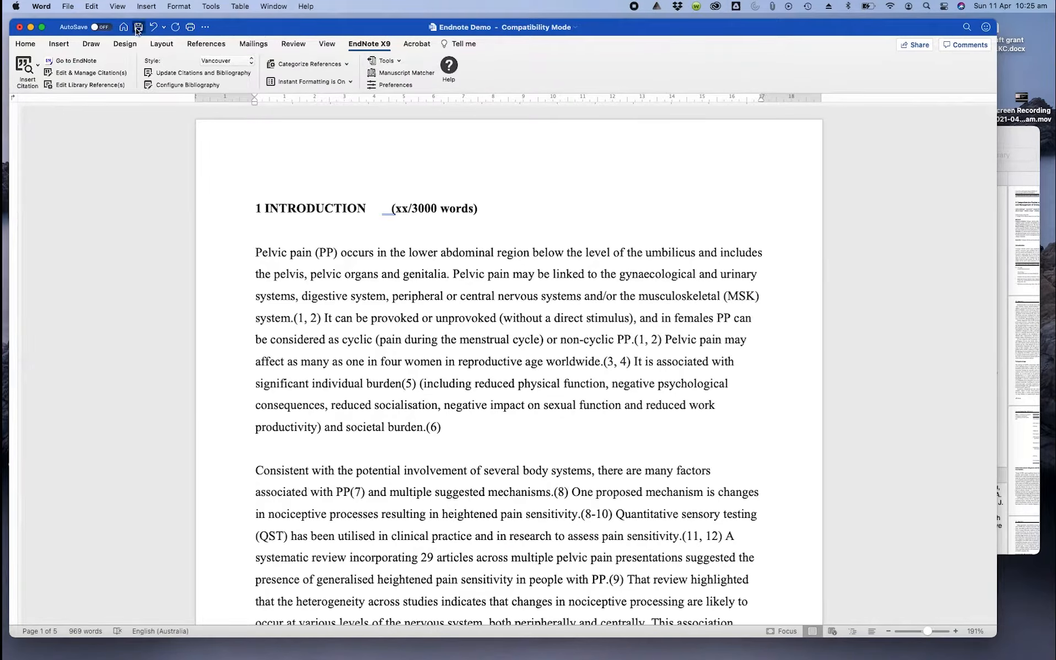
left_click(137, 27)
Convert the formatted citations to unformatted citations and check the References and Acknowledgement headings
left_click(385, 61)
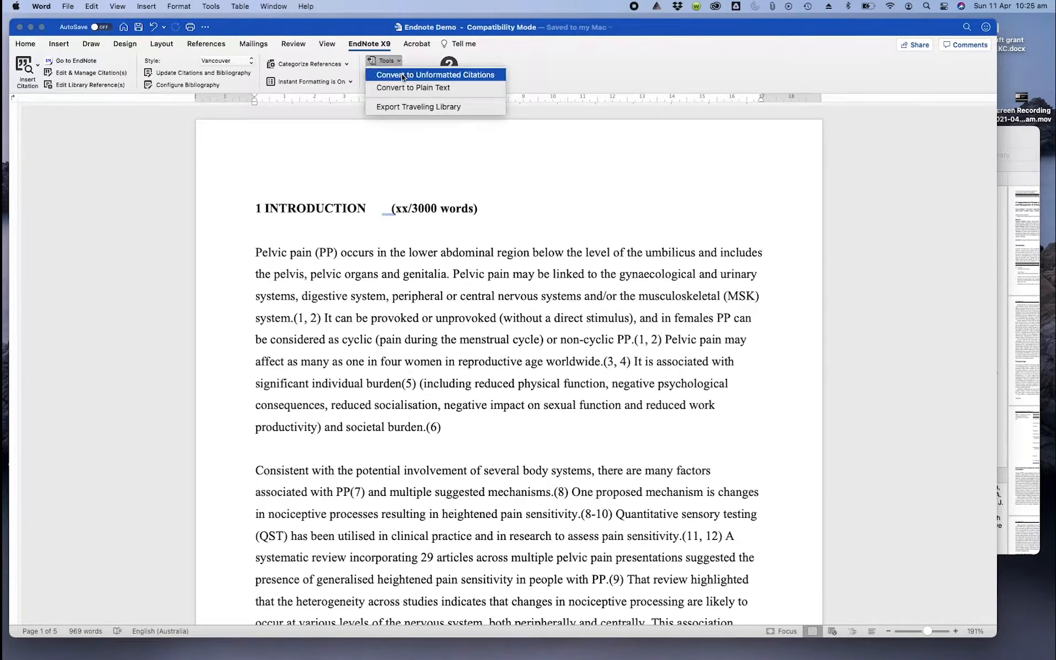
left_click(403, 75)
scroll(503, 407, "down", 20)
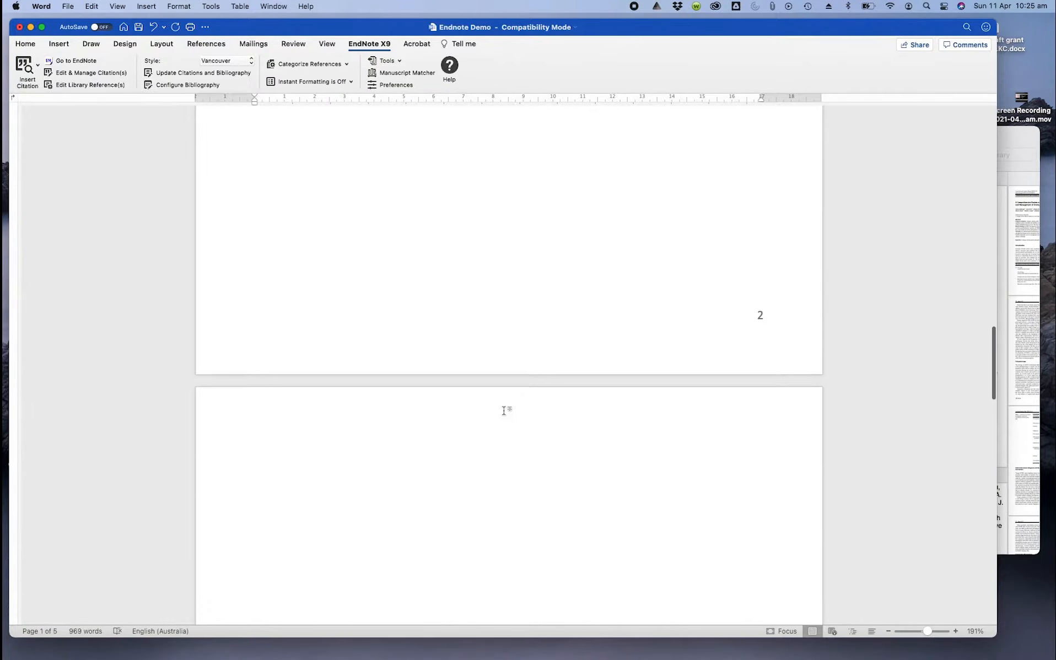
scroll(503, 411, "down", 20)
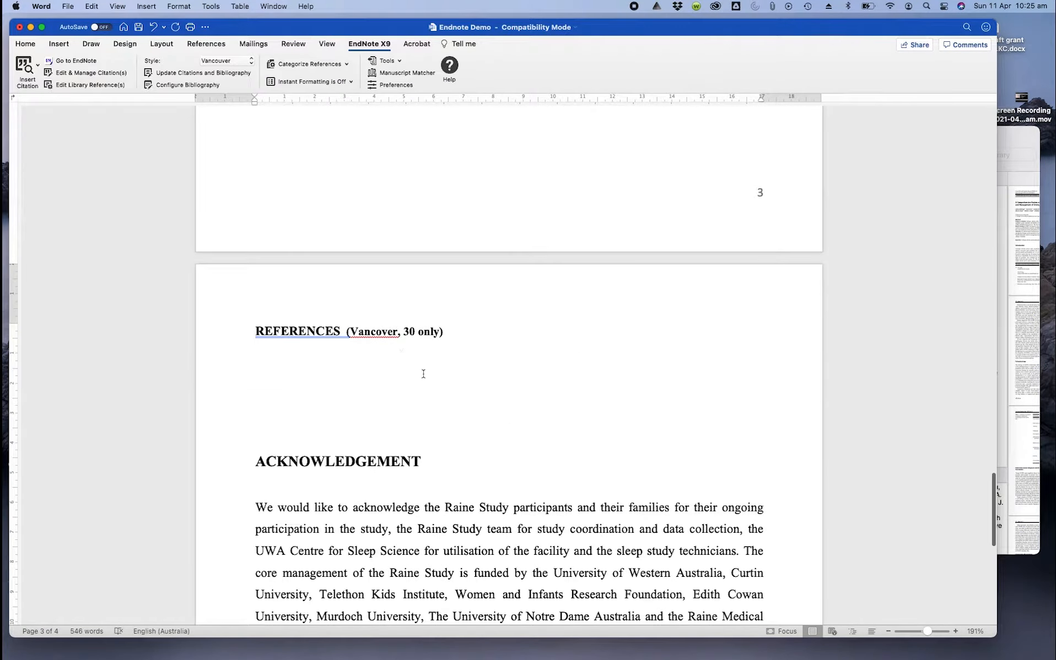
scroll(425, 377, "up", 2)
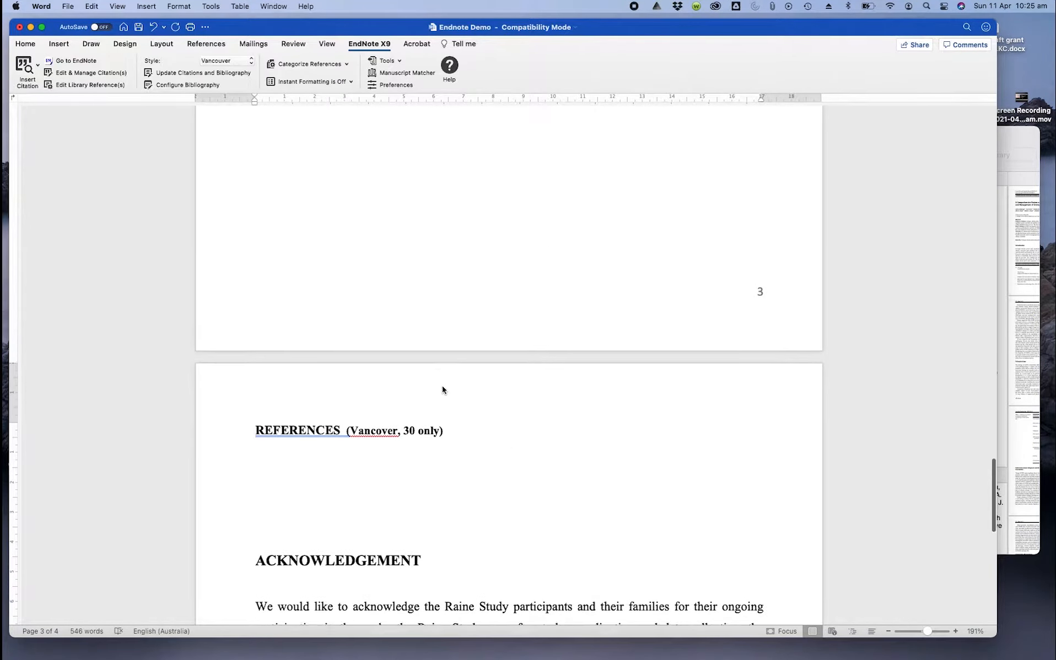
Update the citations and bibliography again and check the reference list's position relative to the Acknowledgement section
left_click(183, 75)
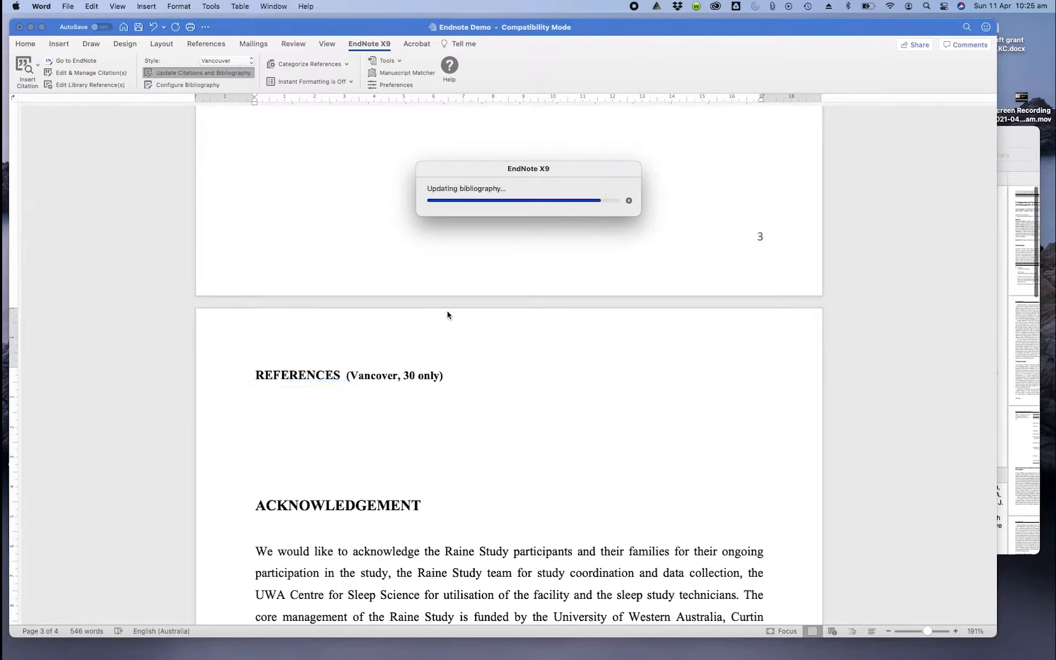
scroll(520, 469, "down", 10)
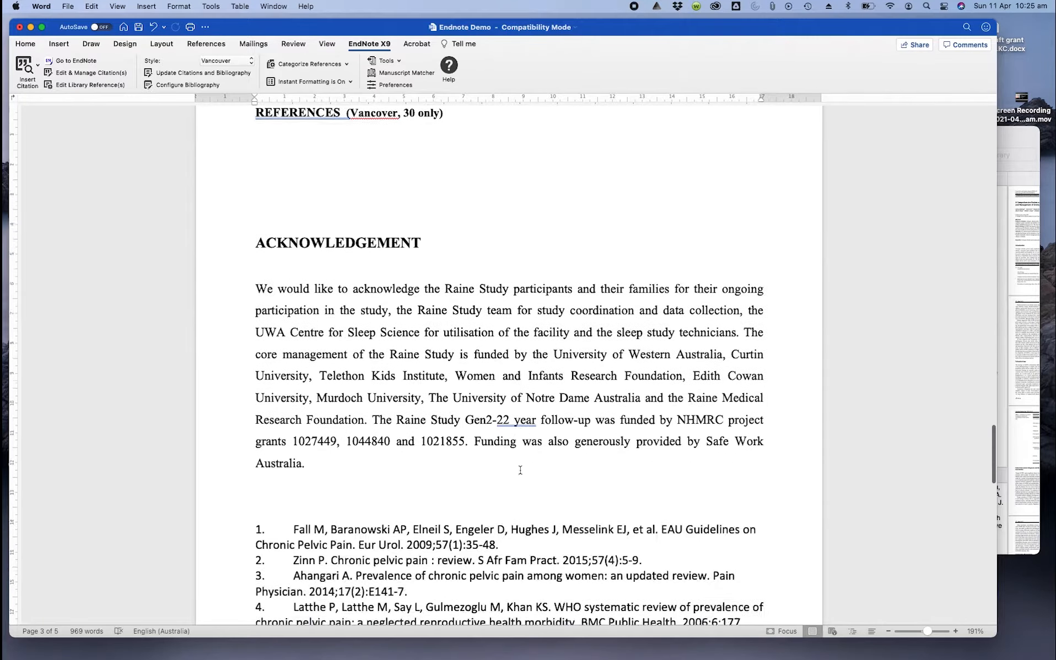
scroll(520, 469, "up", 7)
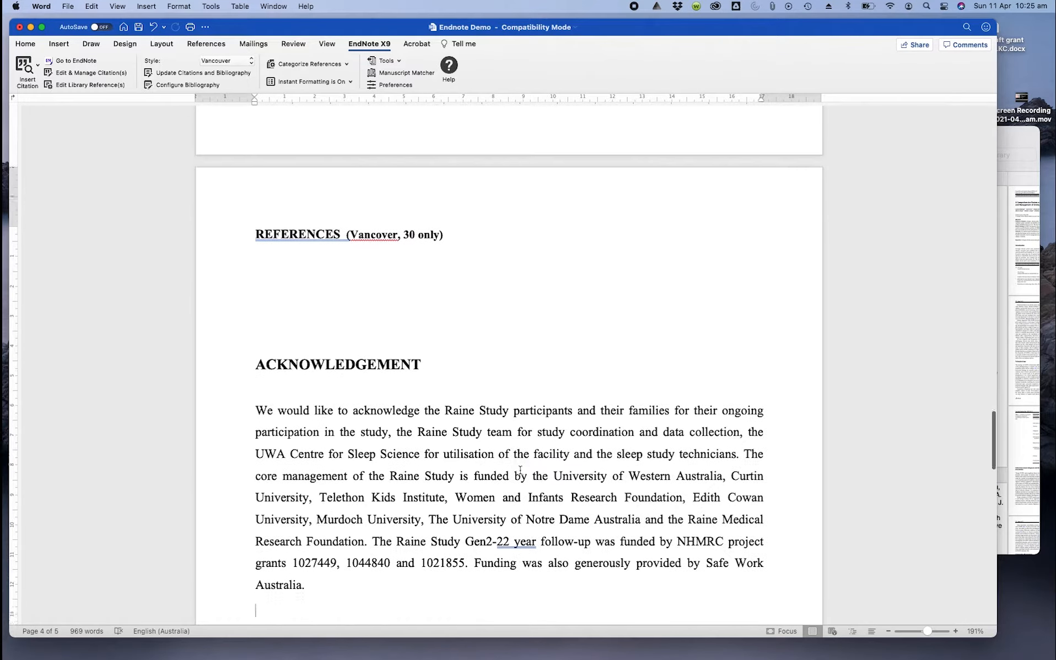
scroll(520, 469, "down", 5)
scroll(519, 470, "up", 2)
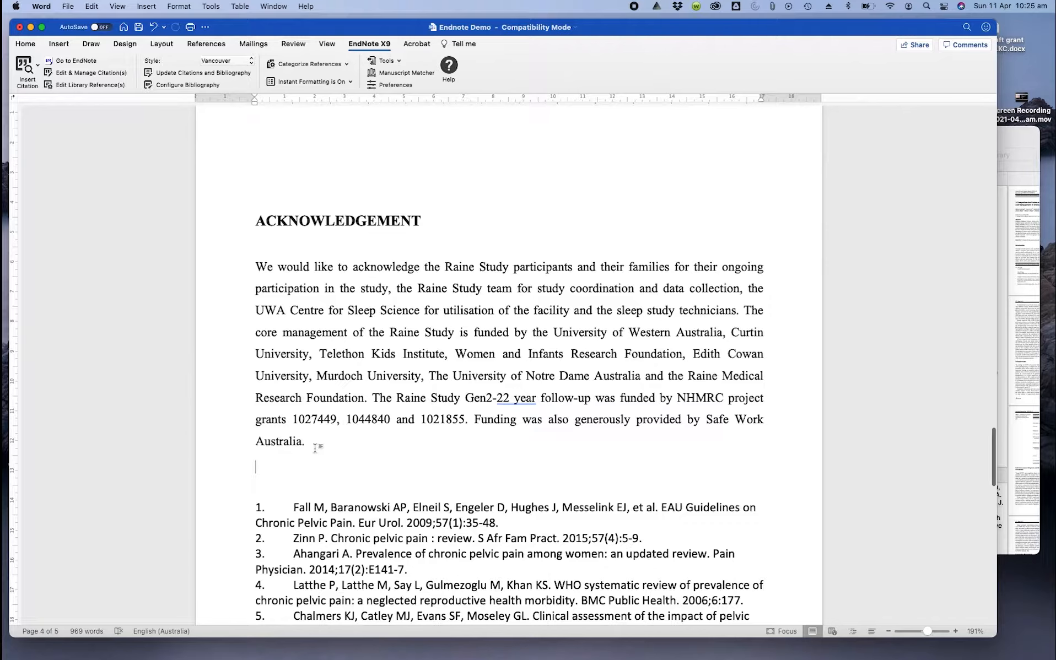
Move the "REFERENCES (Vancover, 30 only)" heading from above the Acknowledgement section to directly above the reference list, adding blank lines before it
scroll(328, 396, "up", 6)
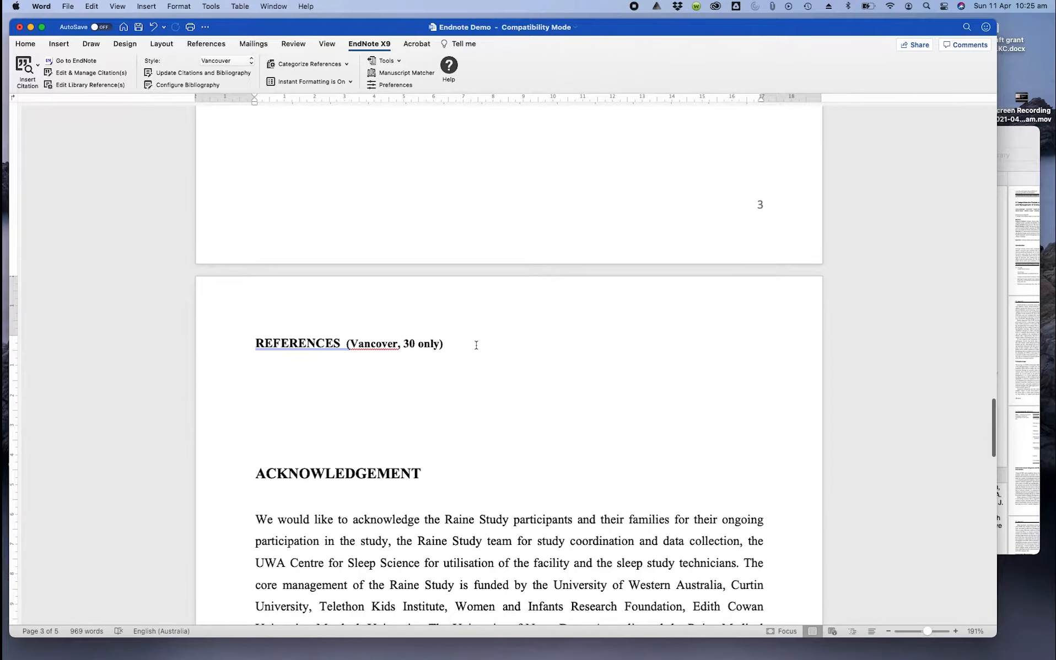
left_click(183, 346)
key("super+c")
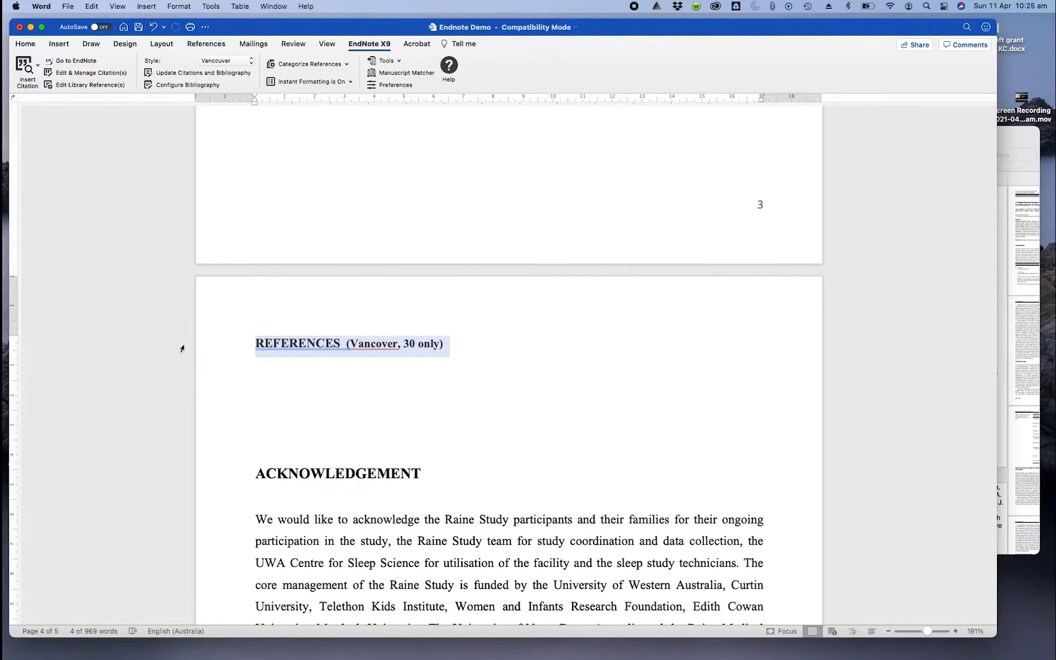
key("BackSpace")
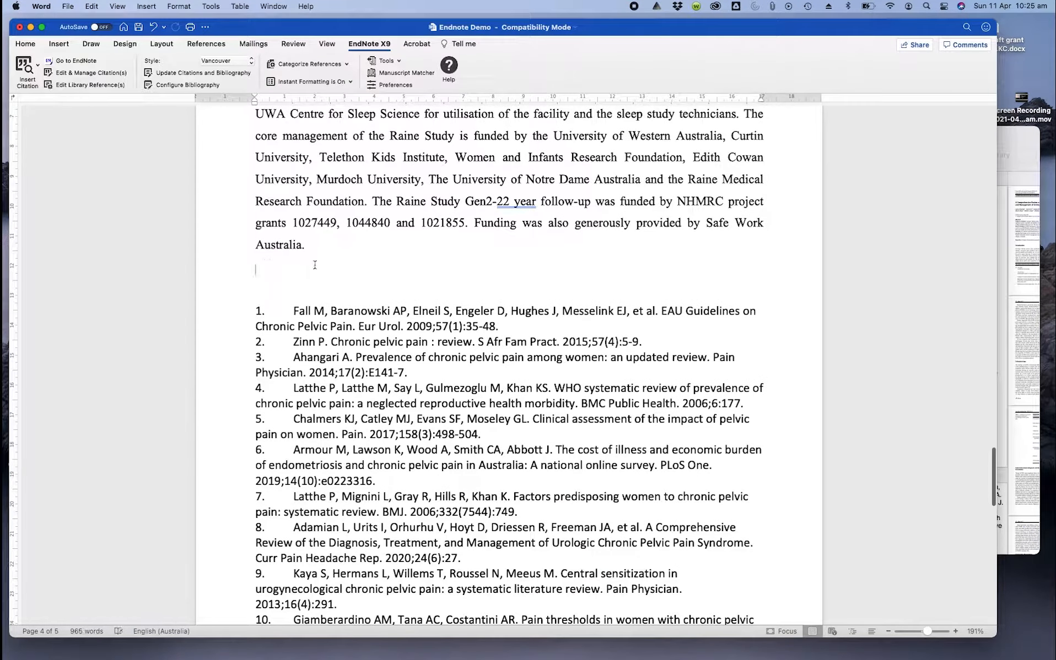
key("Return")
key("Return")
key("super+v")
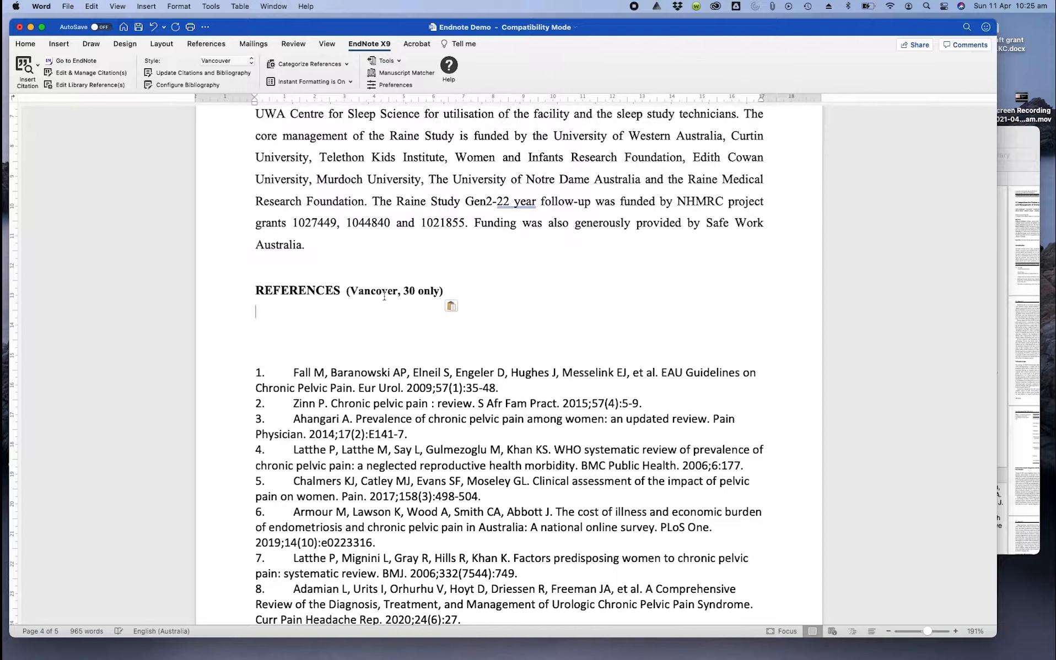
left_click(300, 269)
key("Return")
key("Return")
scroll(367, 401, "down", 2)
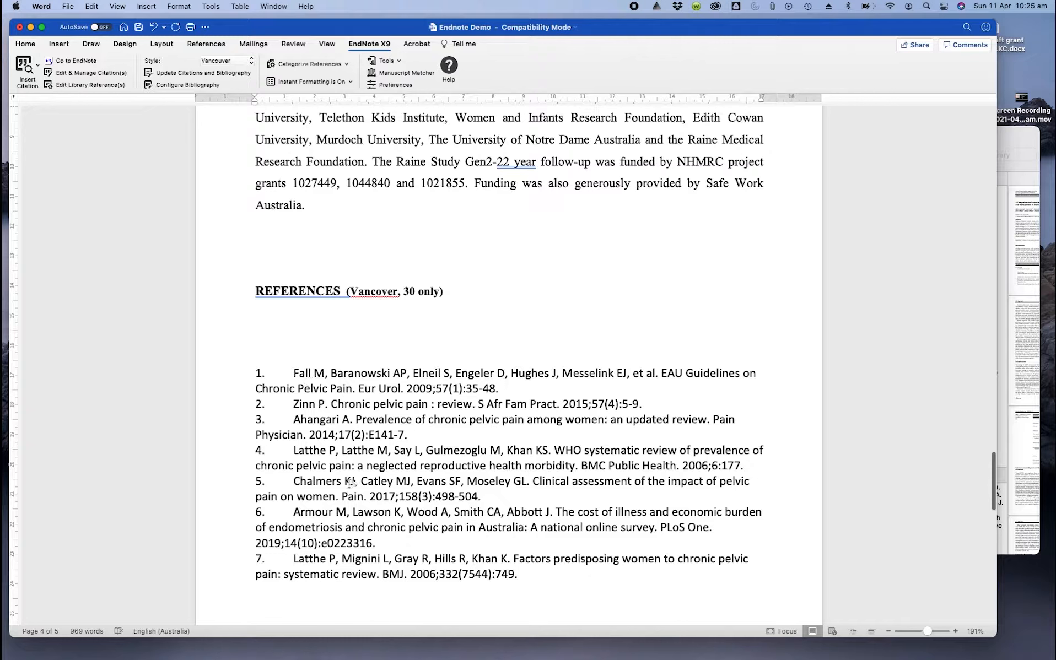
left_click(190, 85)
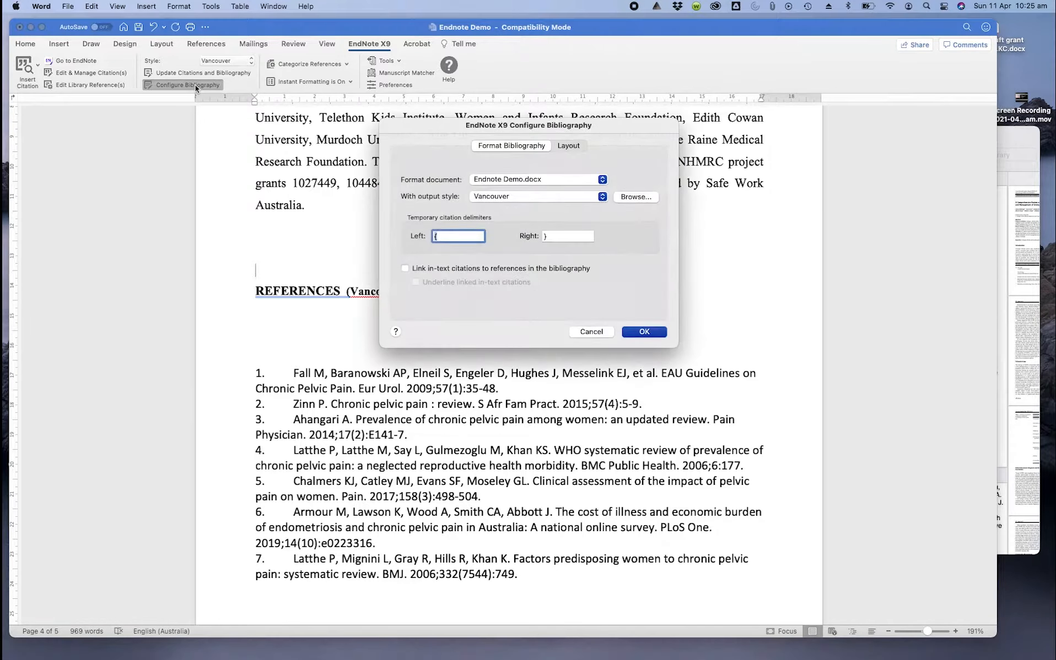
left_click(569, 146)
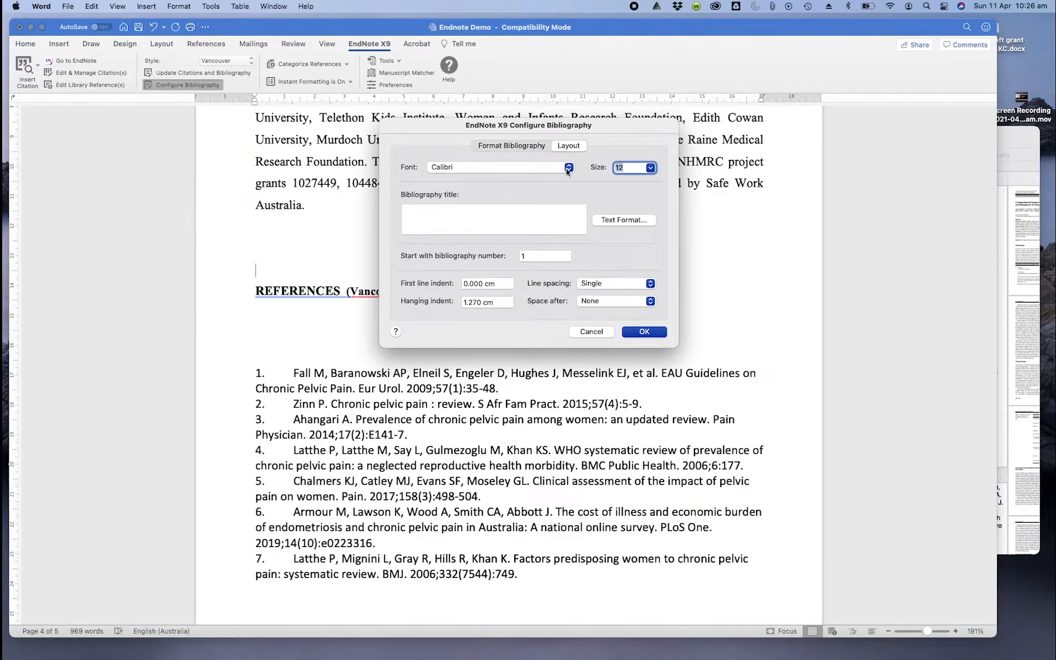
left_click(568, 168)
left_click(570, 167)
left_click(592, 332)
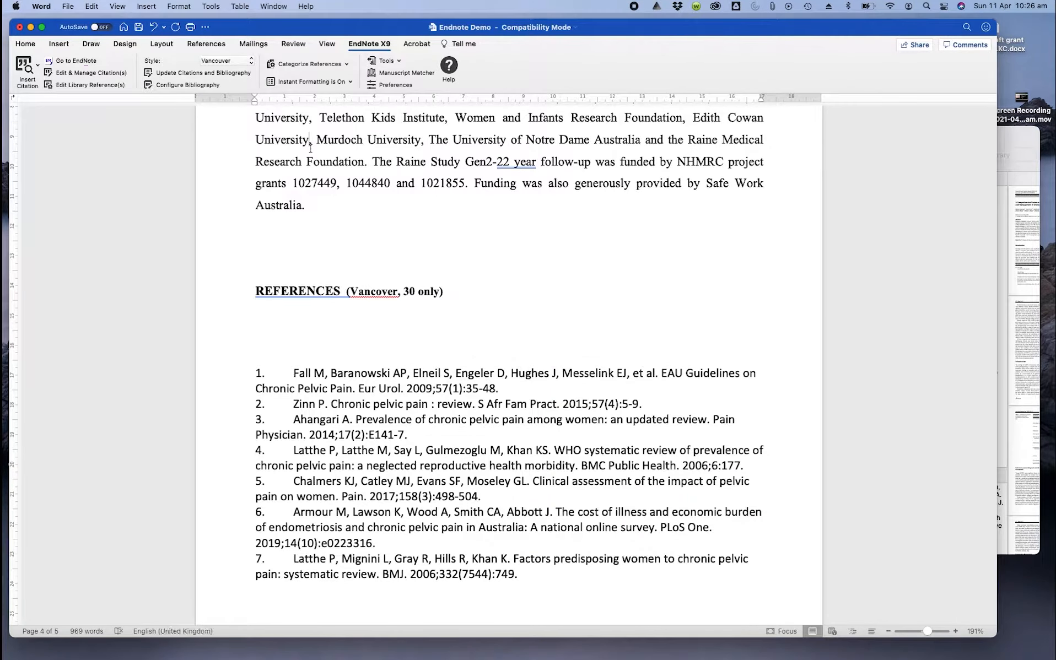
Check the font of the Acknowledgement text and choose Times New Roman as the font in the bibliography layout settings
left_click(28, 44)
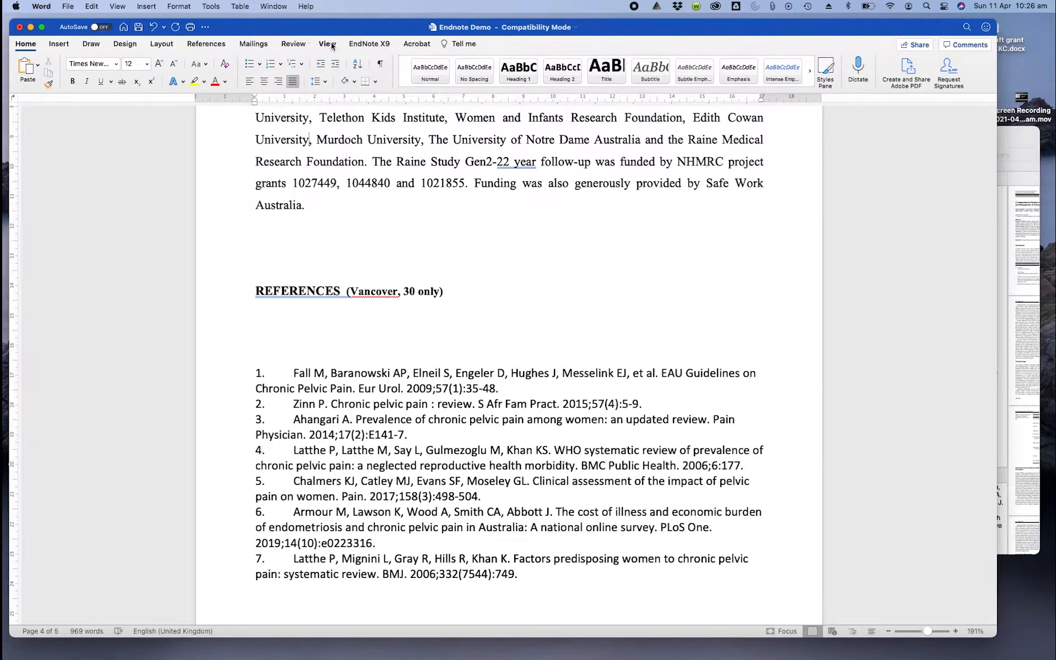
left_click(369, 44)
left_click(181, 85)
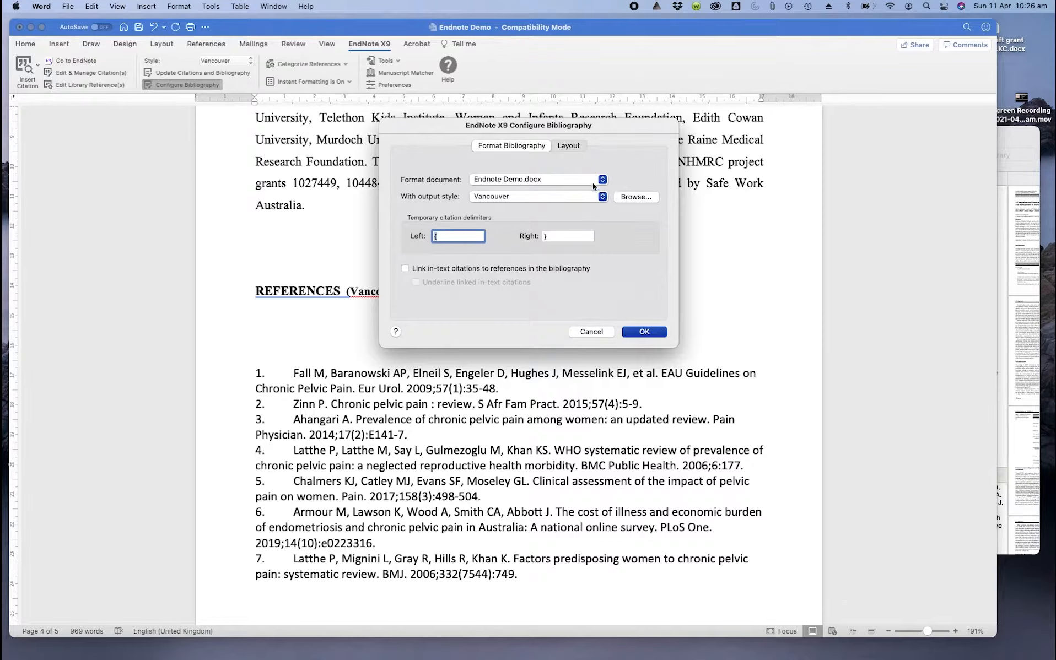
left_click(575, 146)
left_click(568, 169)
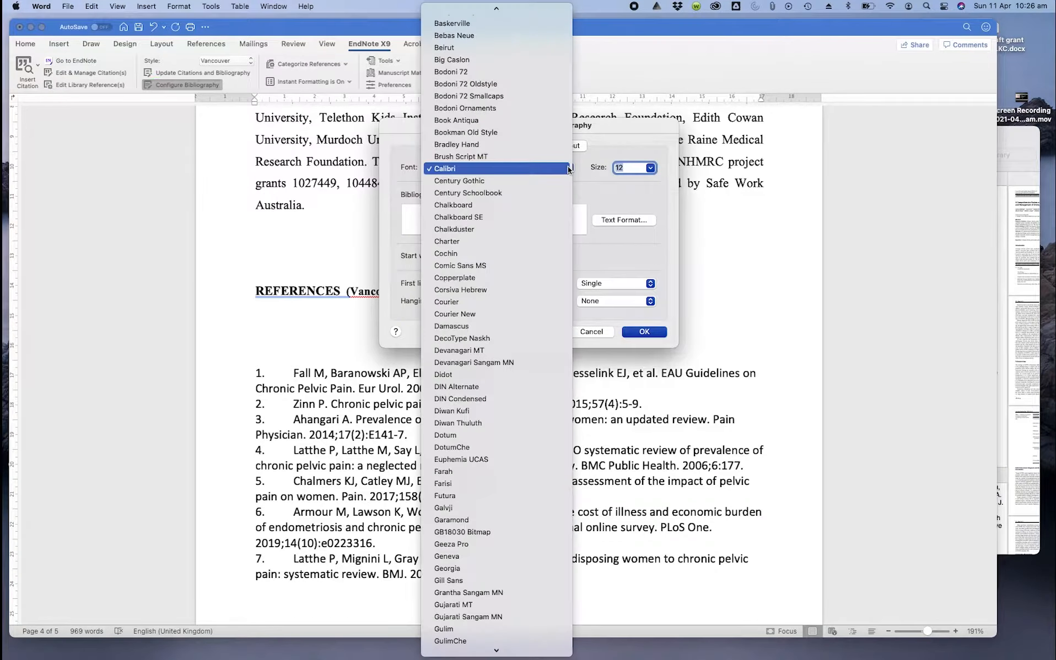
scroll(499, 374, "down", 10)
scroll(499, 372, "down", 10)
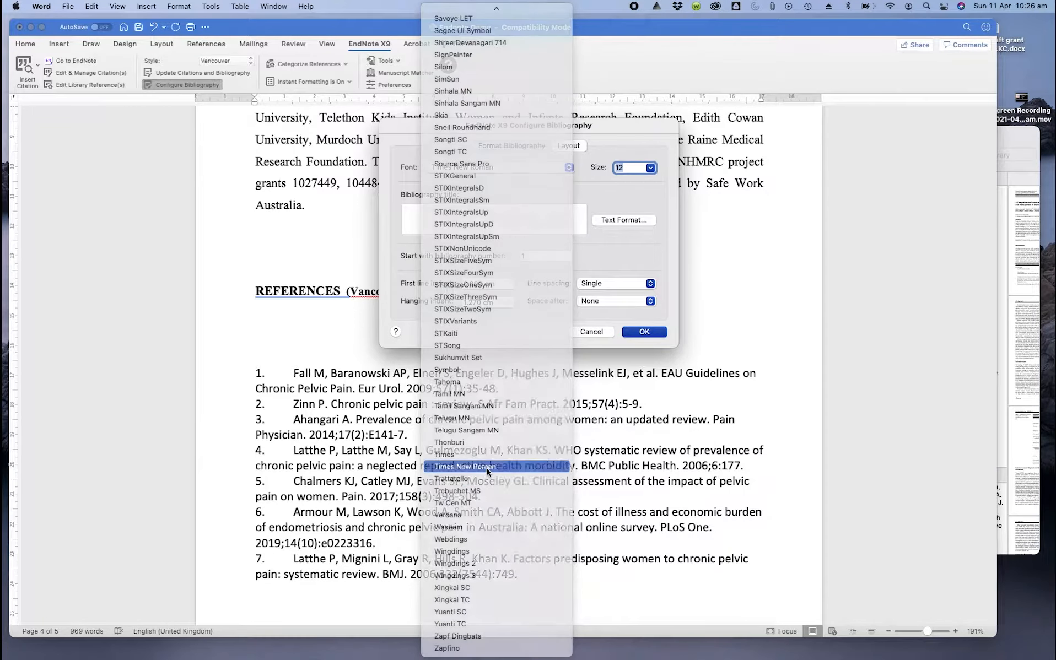
left_click(486, 468)
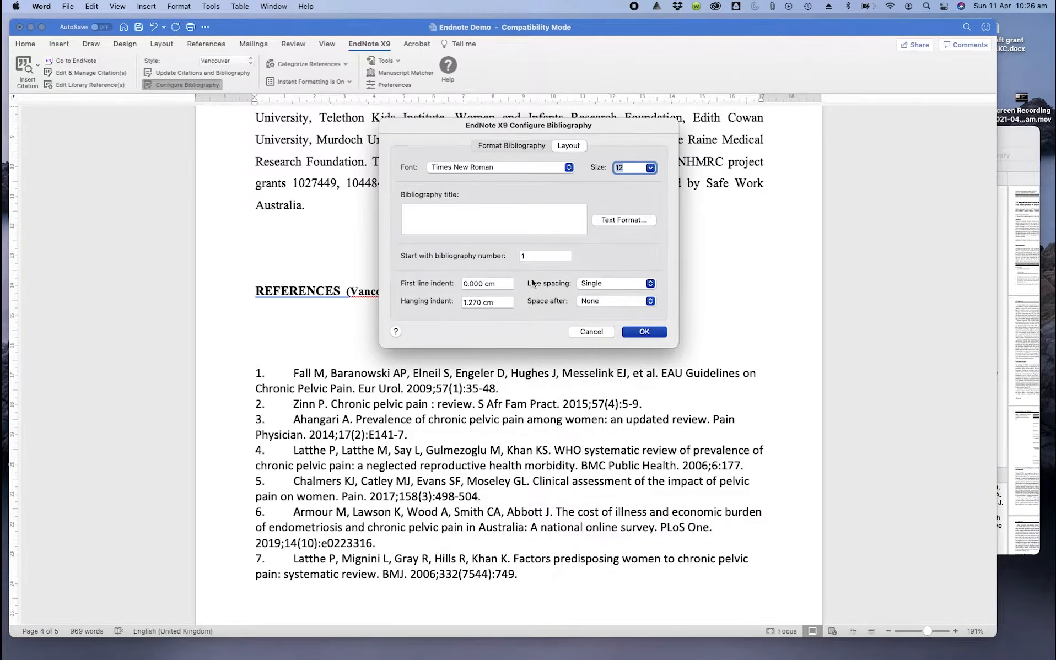
Set the bibliography's line spacing to 1.5 Lines and its space after to 1.5 Lines
left_click(651, 285)
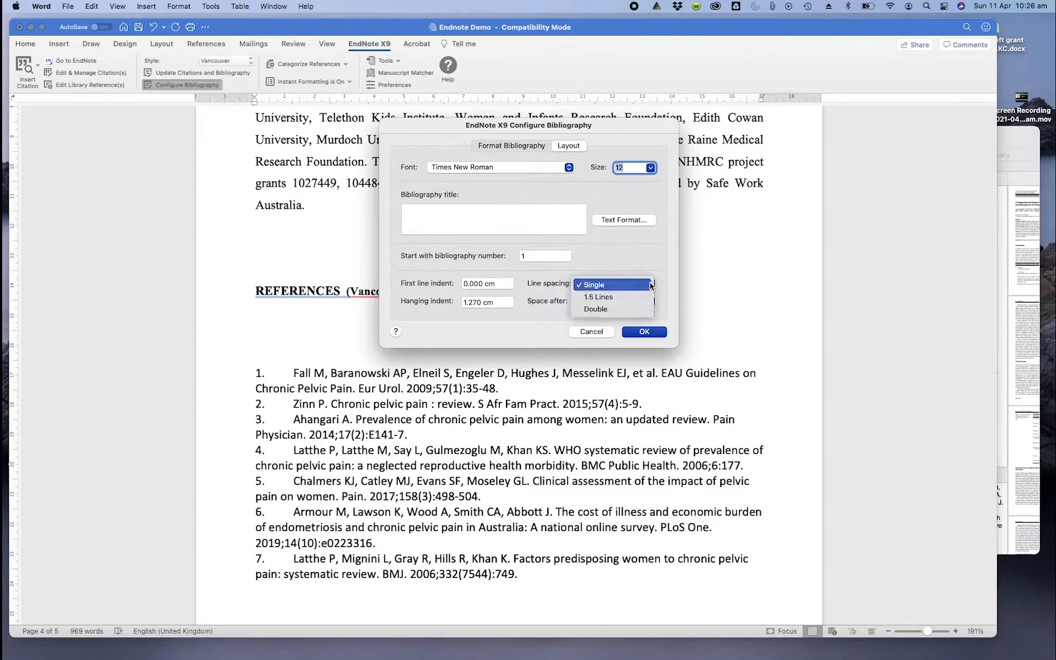
left_click(636, 298)
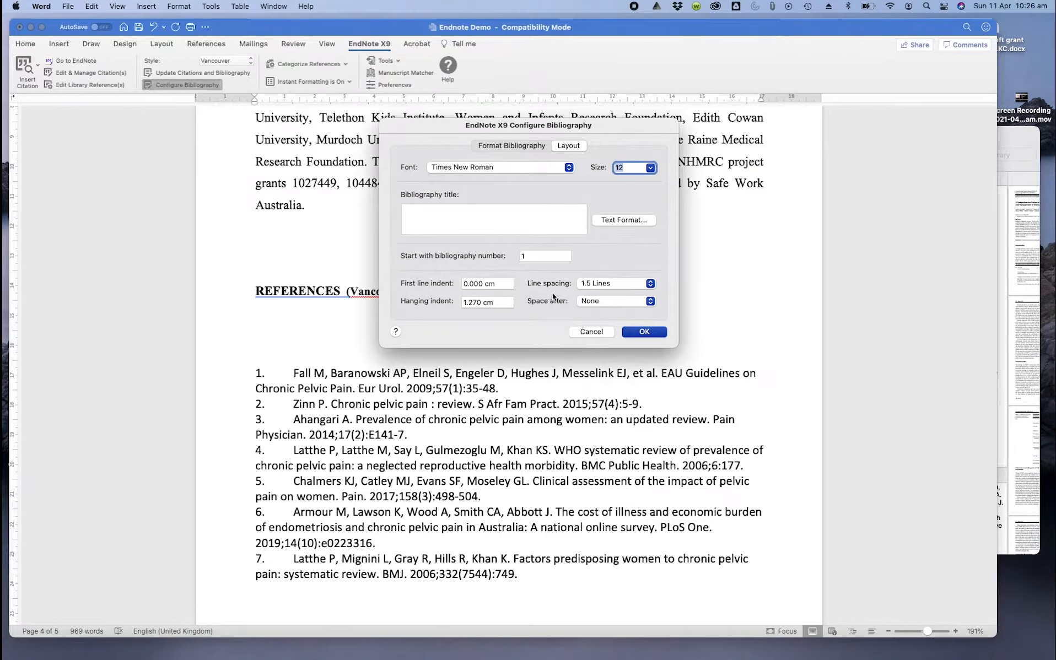
left_click(639, 301)
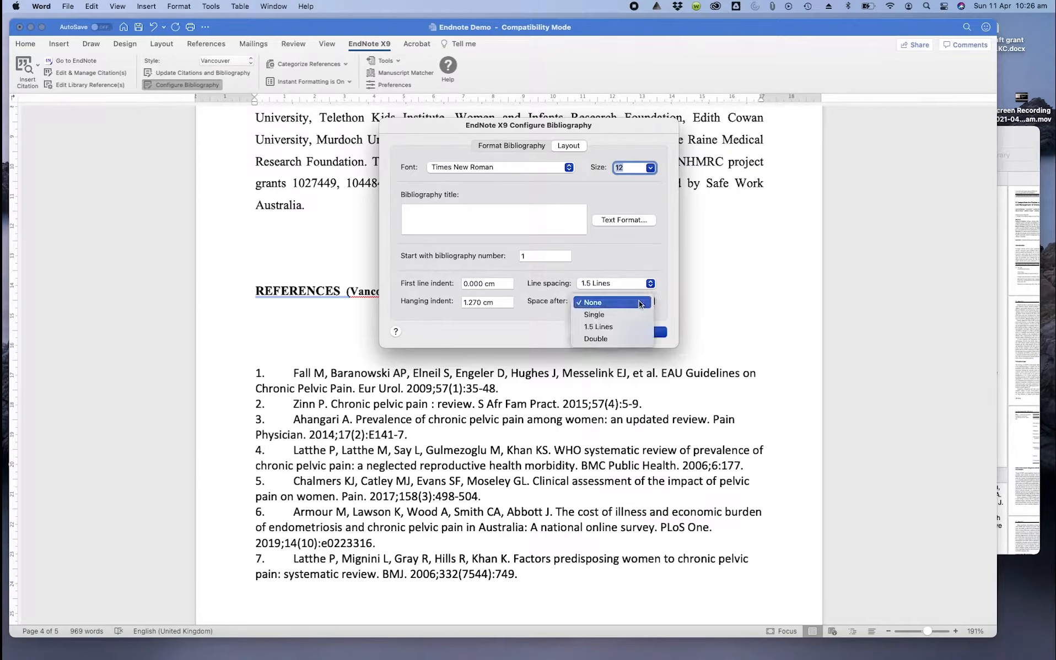
left_click(617, 328)
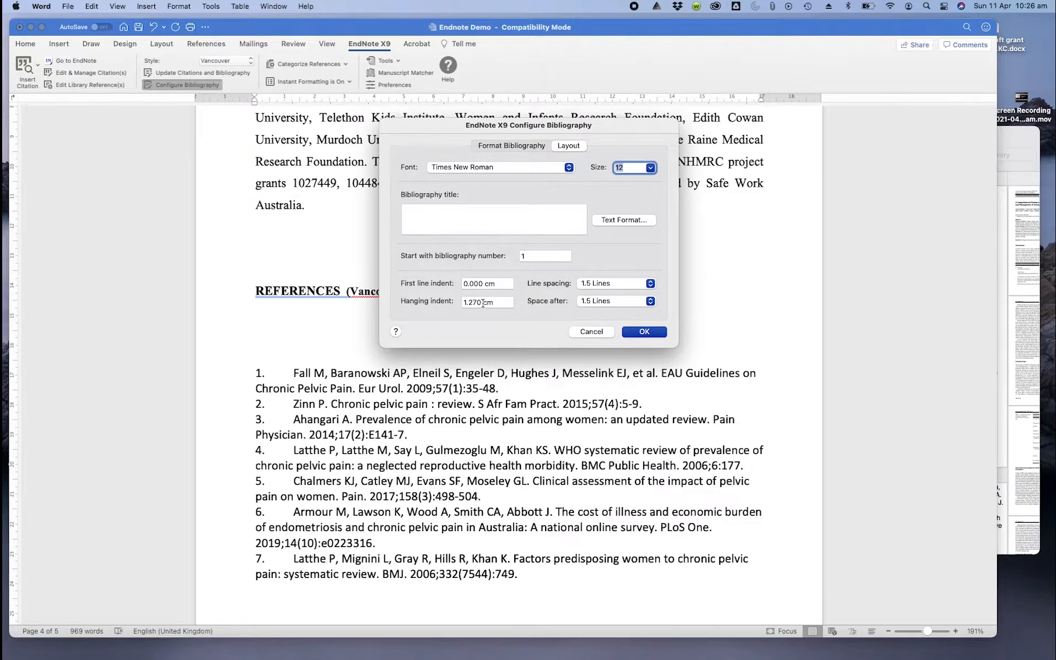
Set the bibliography's hanging indent to 0 cm, apply the layout and review the reformatted reference list
left_click_drag(483, 303, 464, 303)
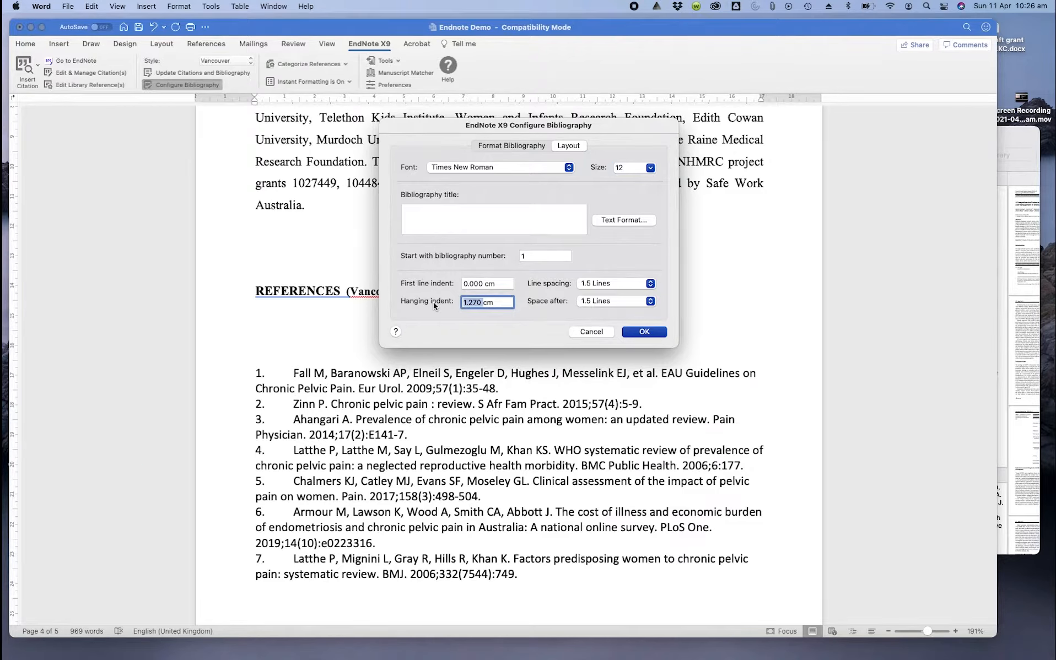
type("0")
left_click(646, 333)
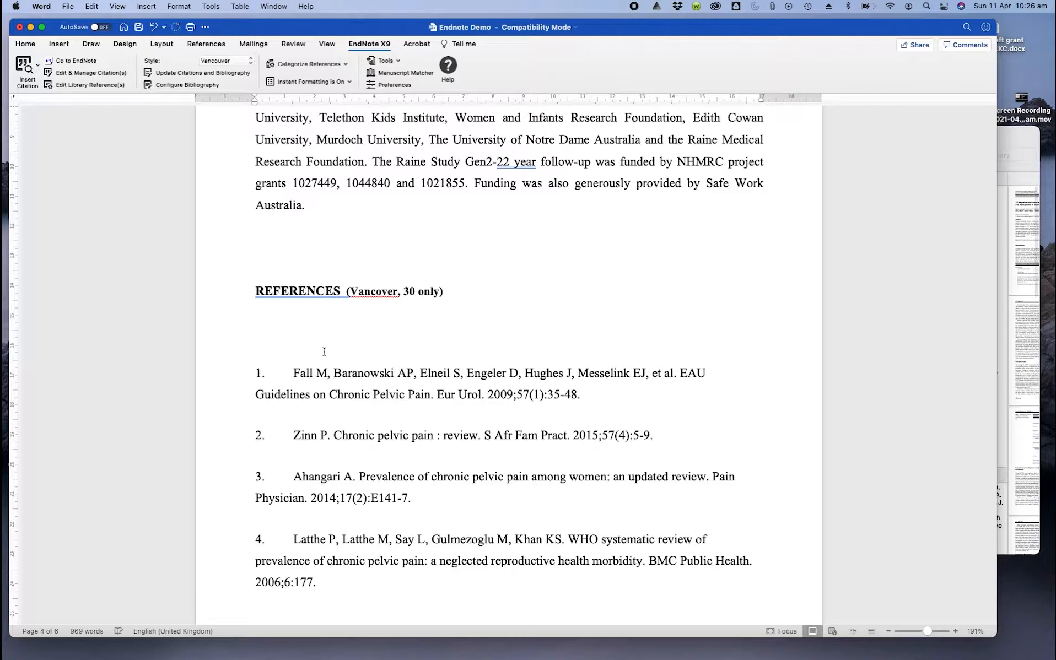
scroll(521, 349, "down", 3)
scroll(300, 325, "down", 2)
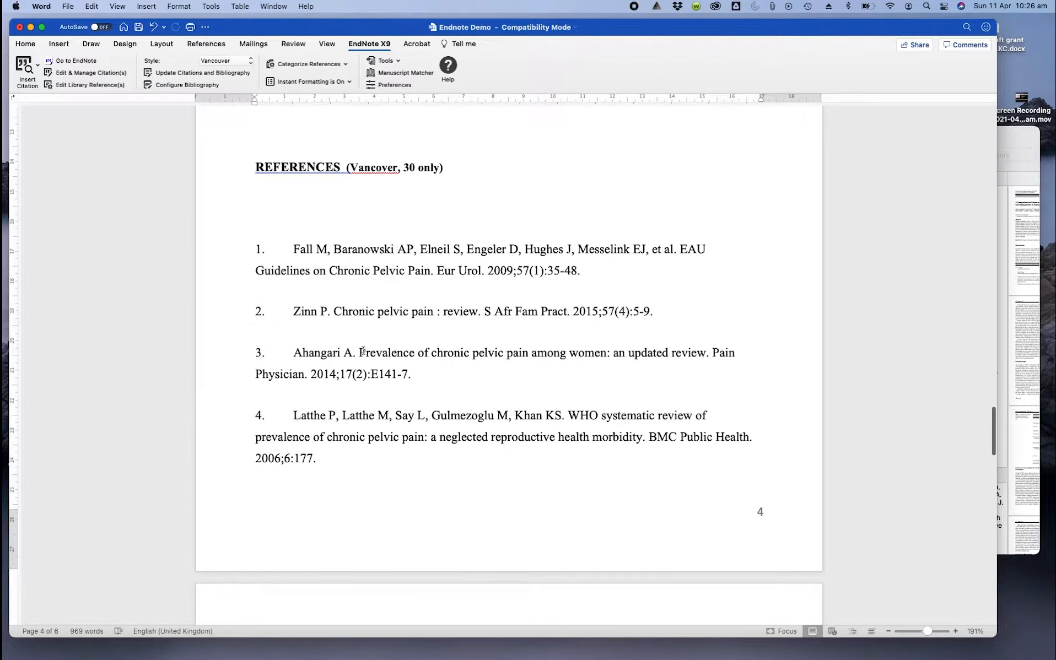
scroll(435, 263, "up", 6)
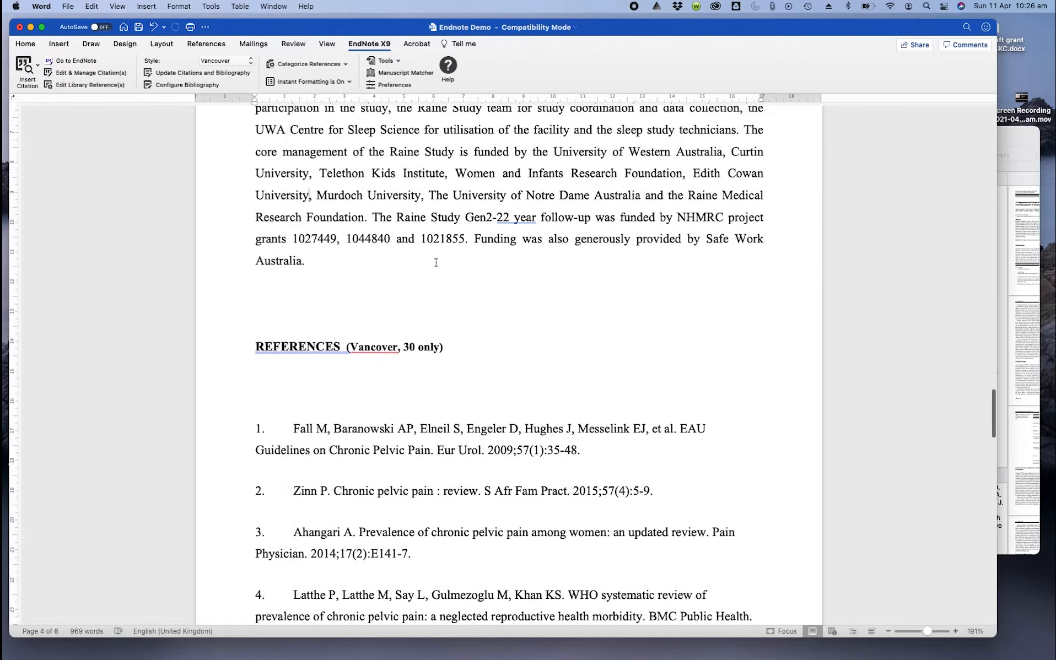
scroll(343, 430, "down", 6)
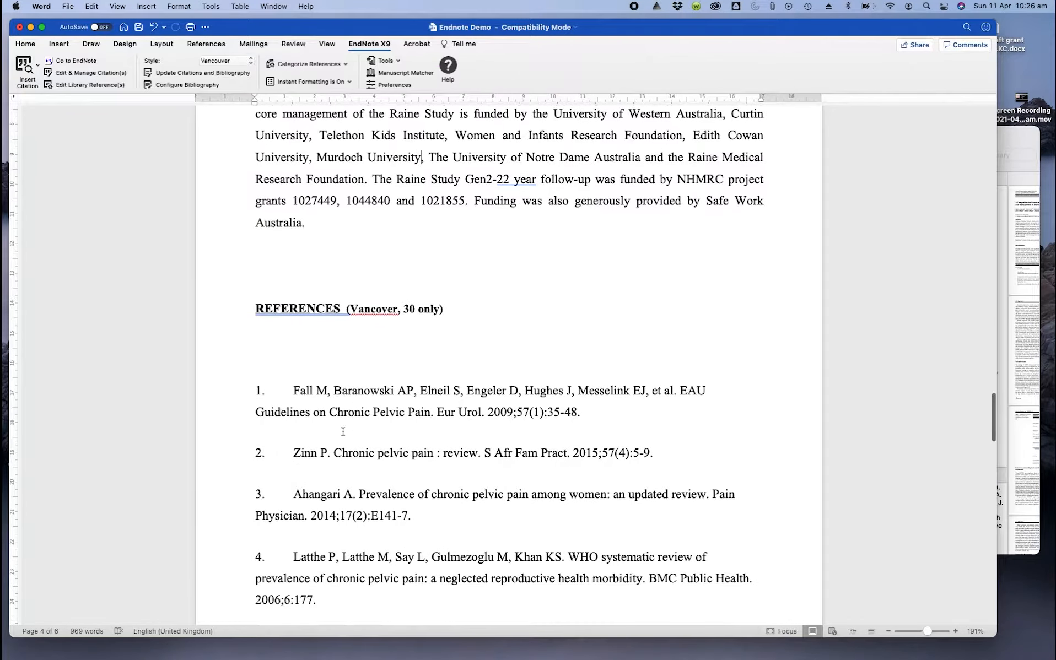
scroll(343, 432, "down", 20)
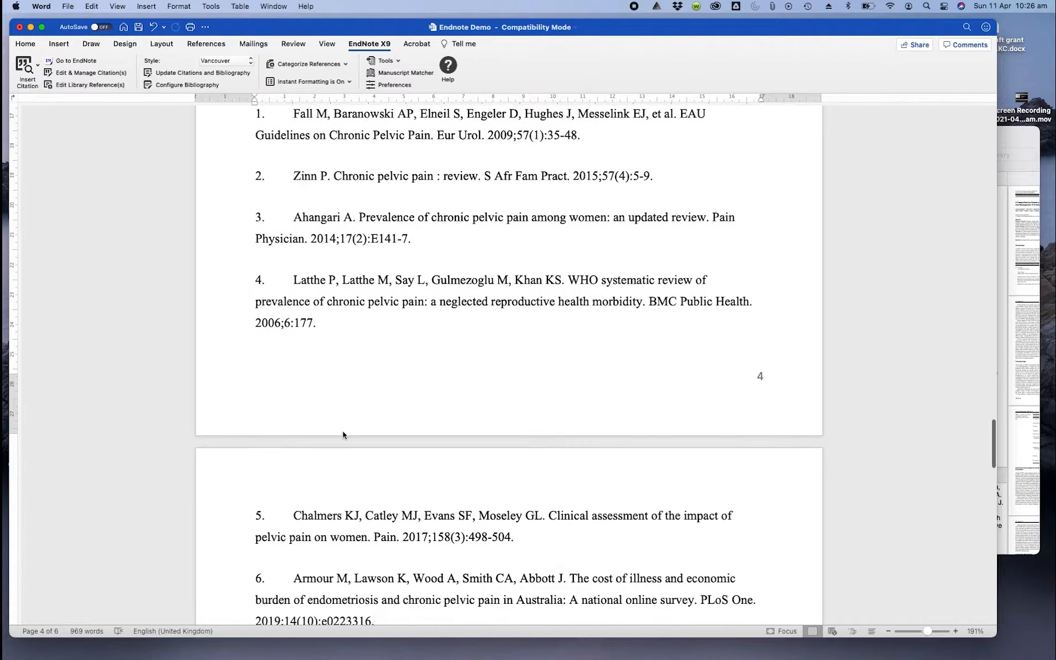
Examine the reformatted reference list from the first entries to the last and back up to its heading
scroll(343, 431, "down", 6)
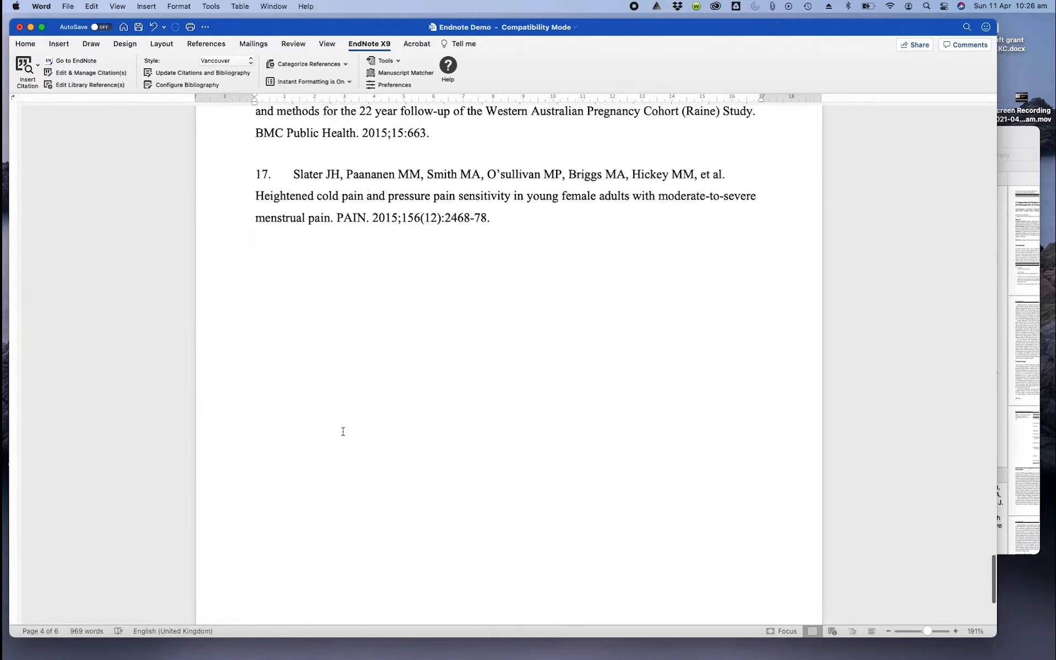
scroll(342, 431, "up", 20)
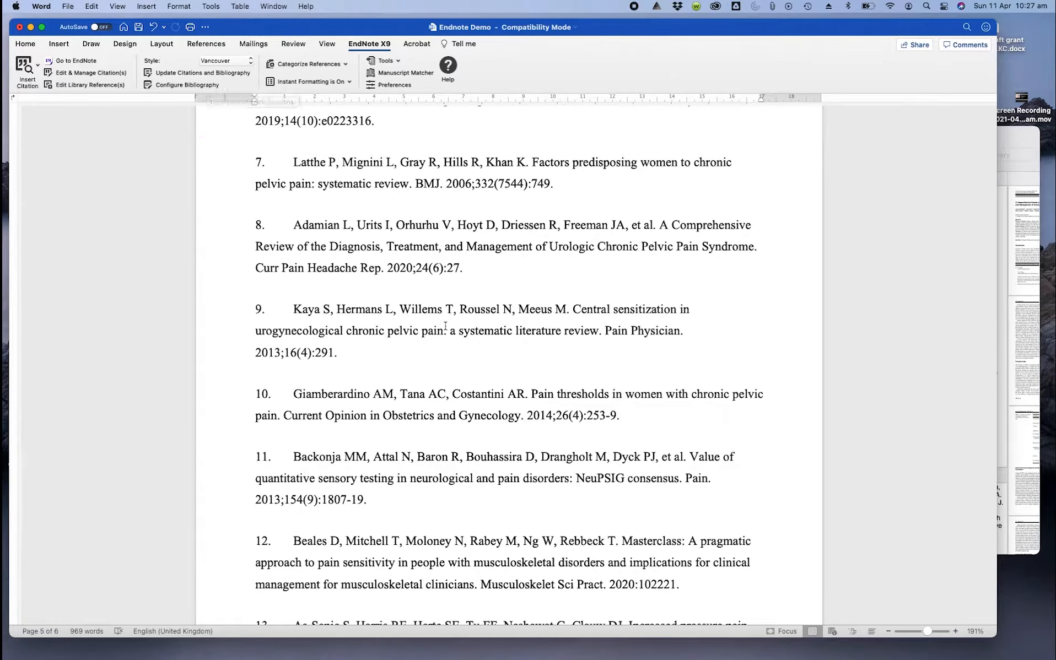
scroll(527, 395, "up", 15)
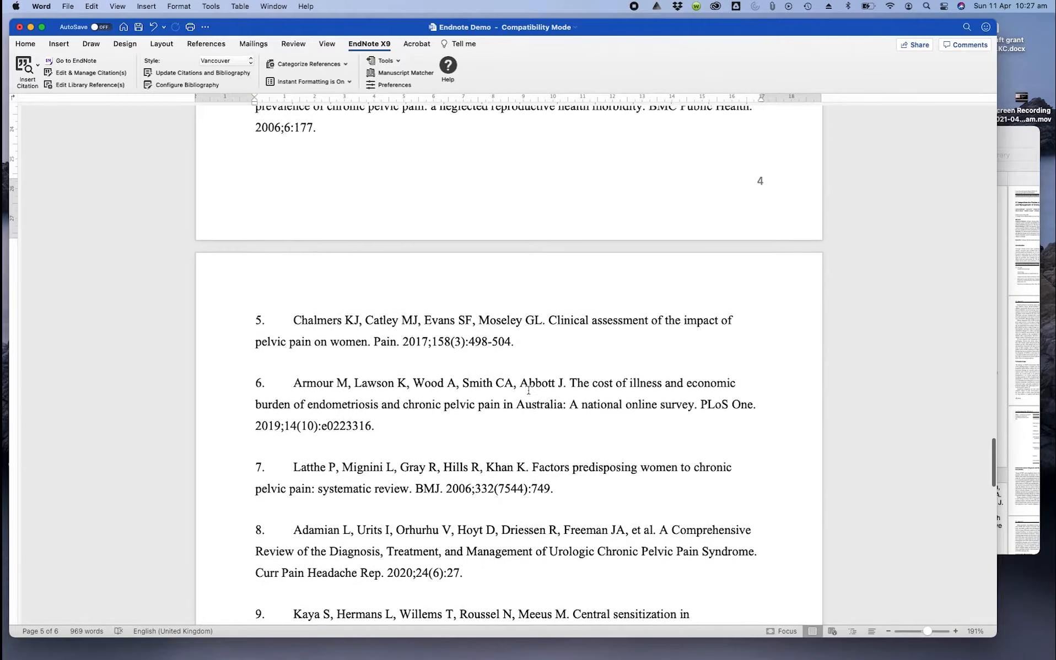
scroll(527, 391, "up", 5)
scroll(527, 395, "down", 13)
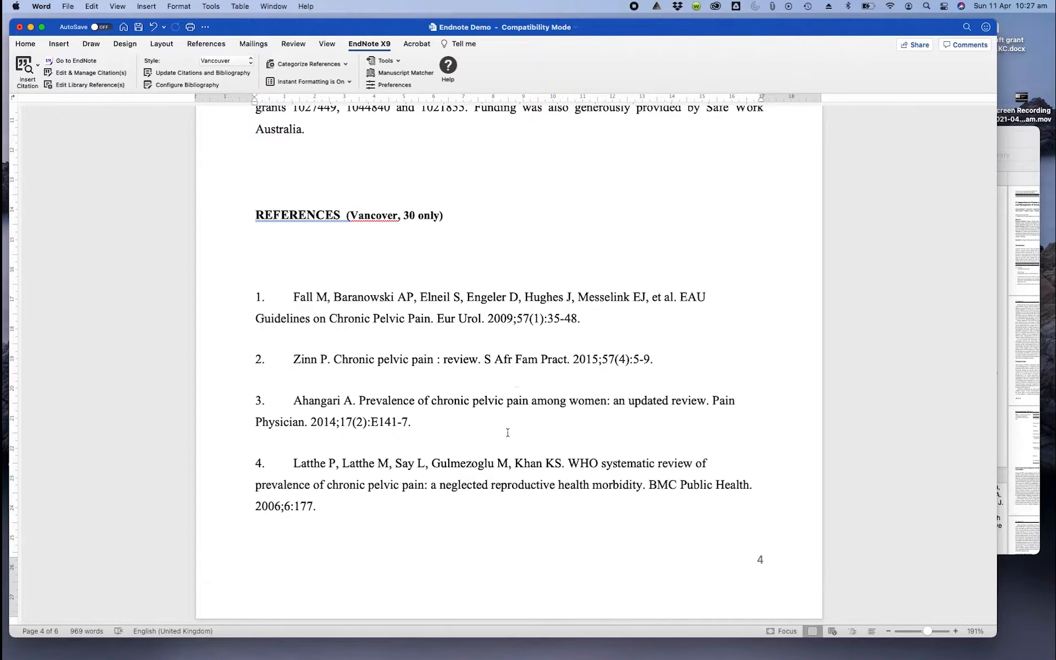
Insert the 2014 EndNote reference "Sleep disturbance among women with chronic pelvic pain" as a citation after "nociceptive processes resulting" in the second paragraph
scroll(508, 433, "up", 20)
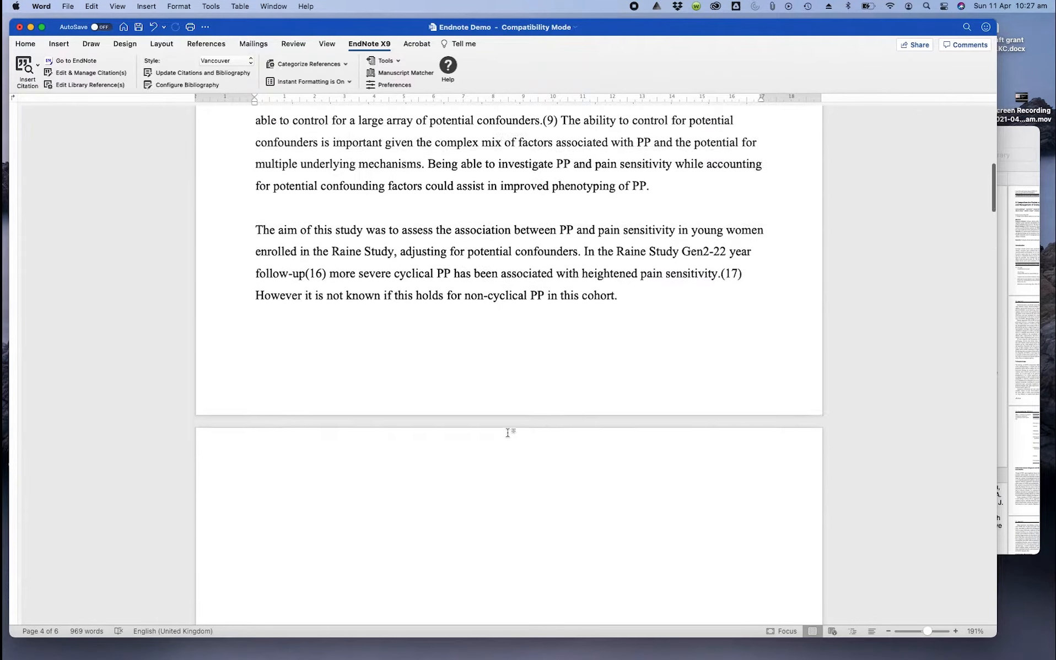
scroll(507, 433, "up", 20)
scroll(507, 433, "down", 3)
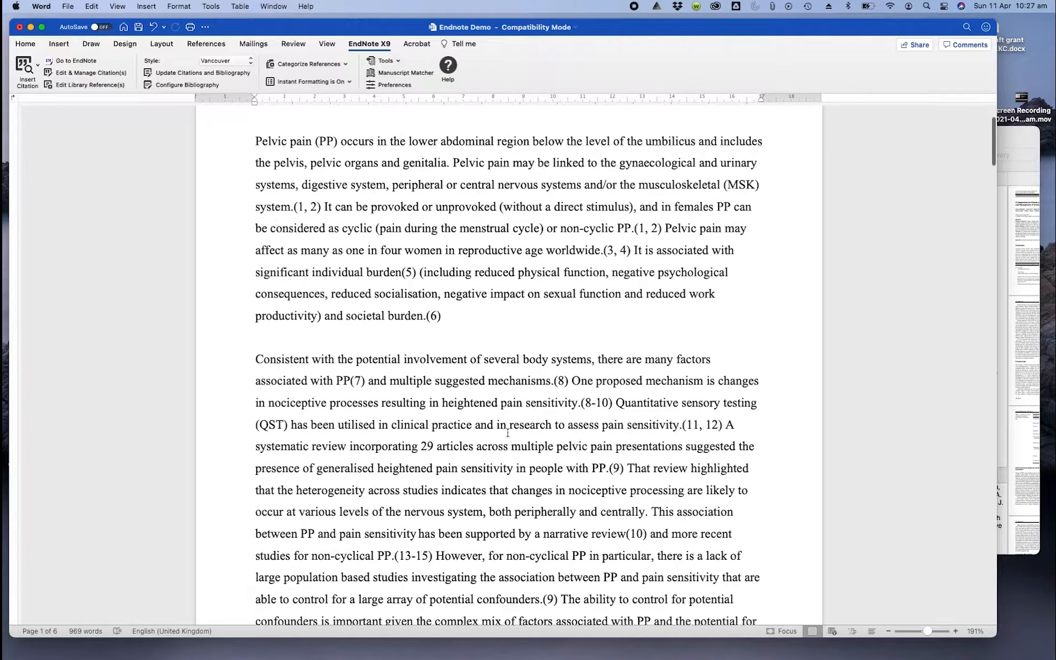
scroll(485, 380, "down", 1)
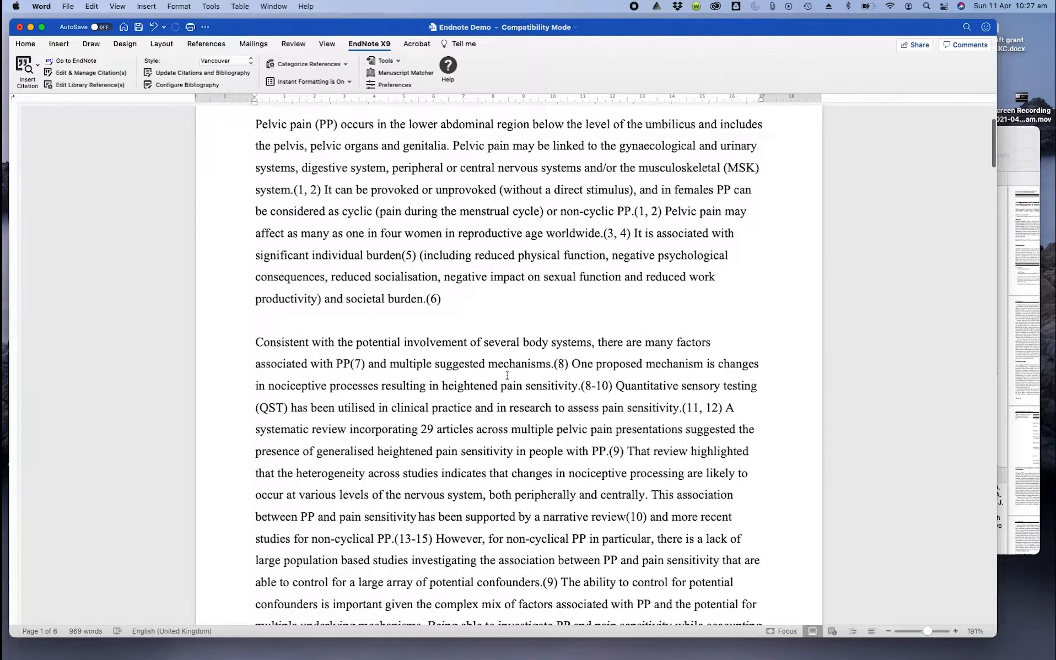
left_click(425, 386)
left_click(1020, 130)
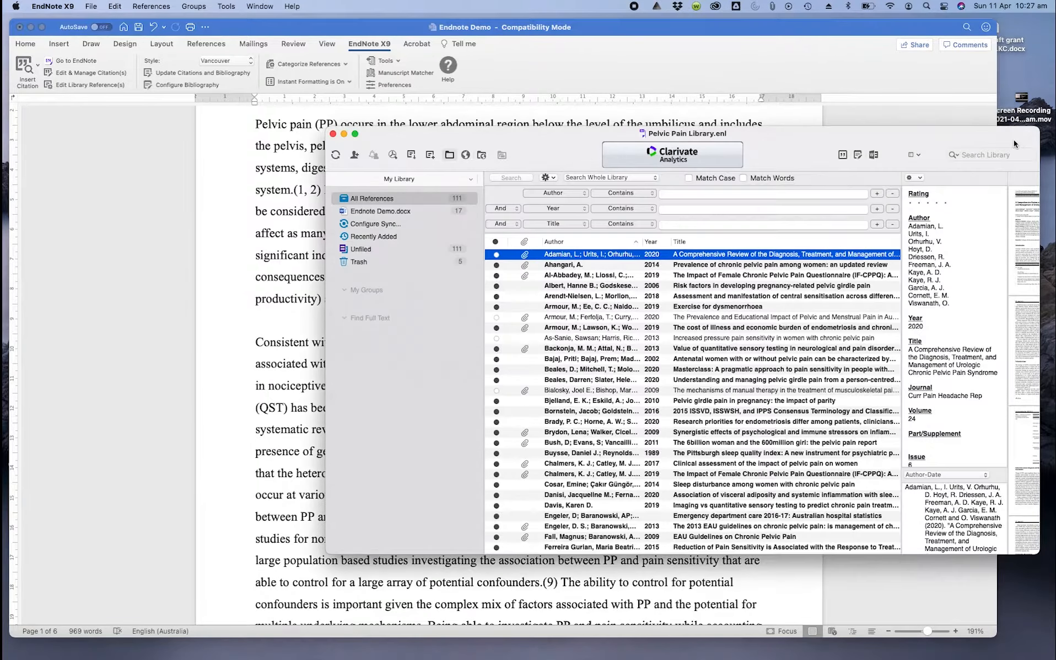
left_click(585, 487)
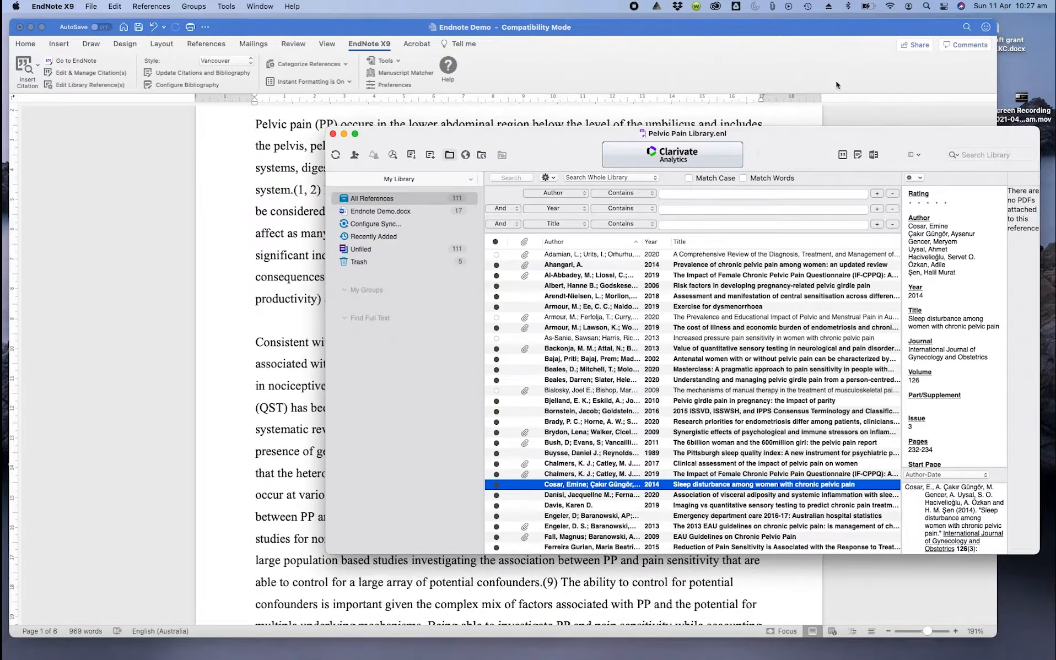
left_click(843, 156)
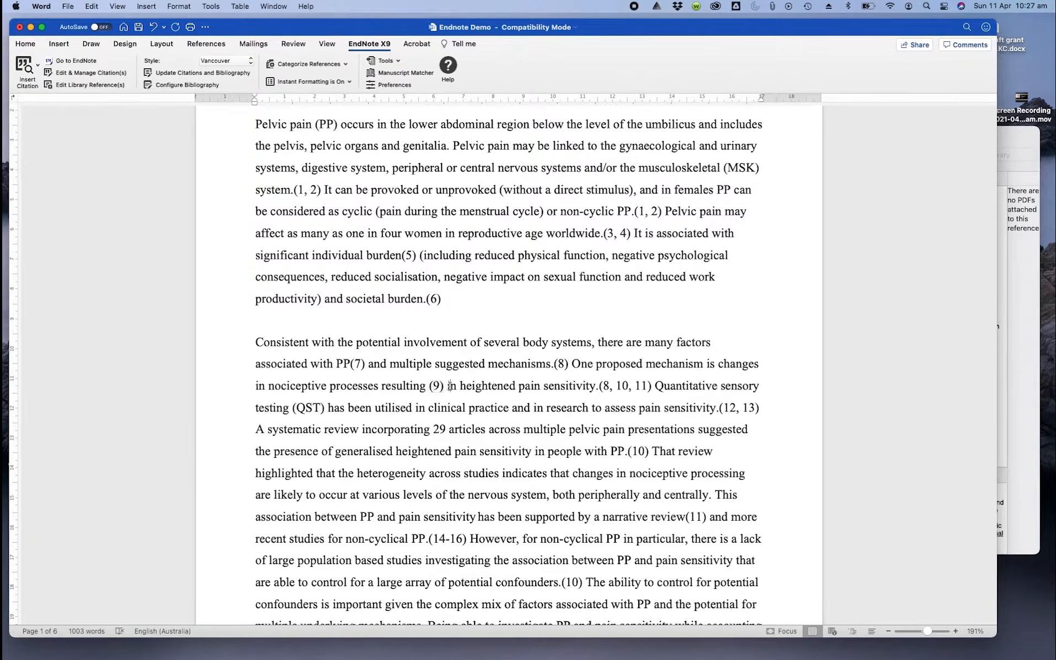
Check the new citation after "resulting" and turn Instant Formatting off
left_click_drag(450, 386, 422, 387)
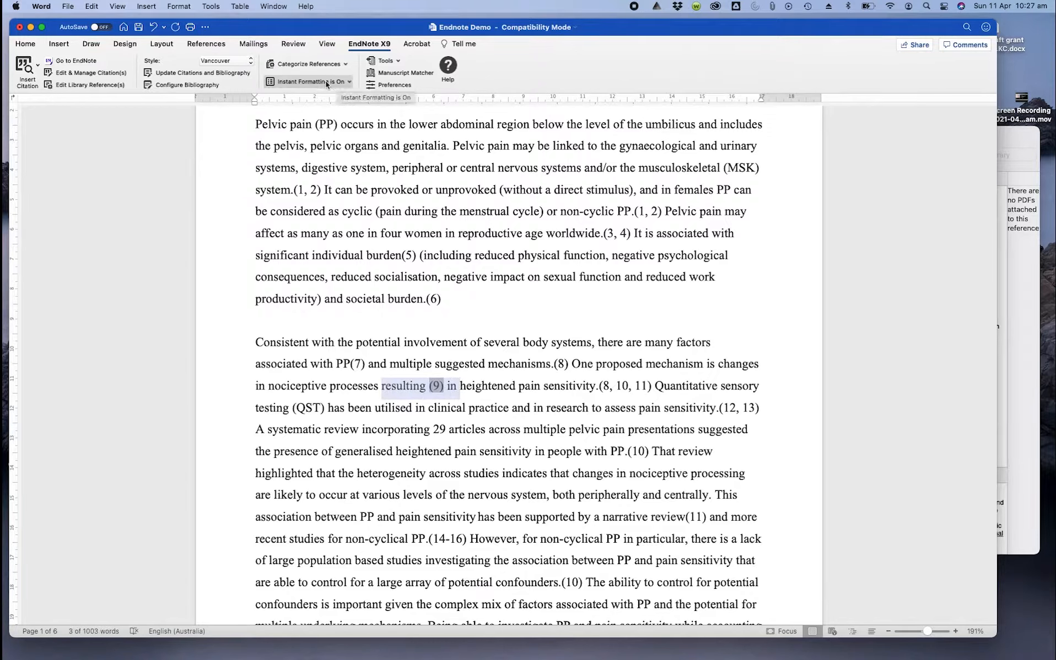
left_click(350, 83)
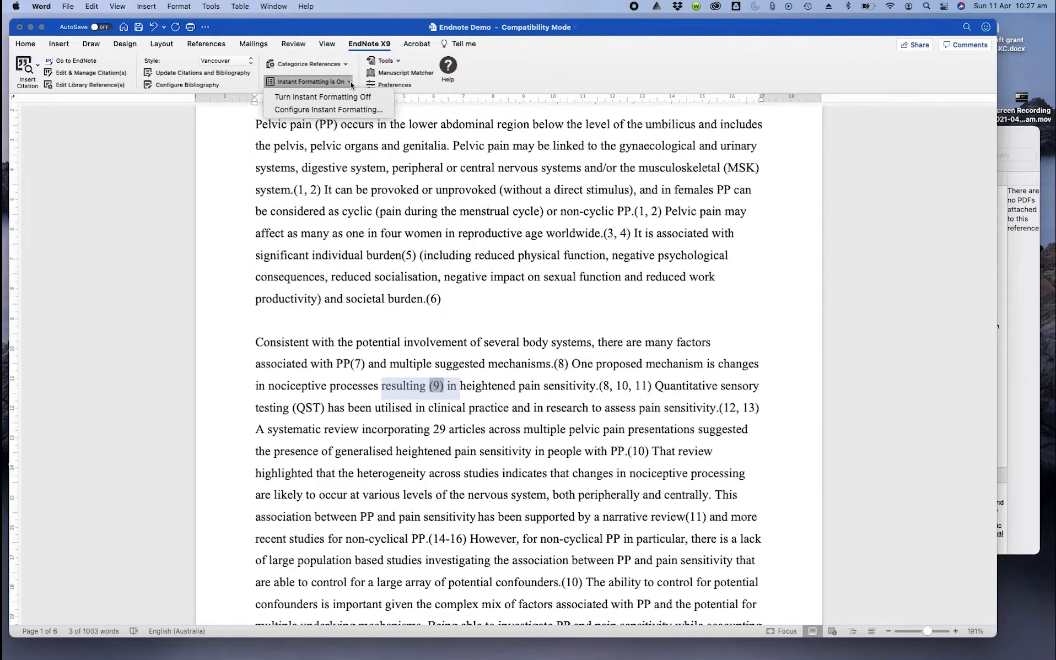
left_click(343, 100)
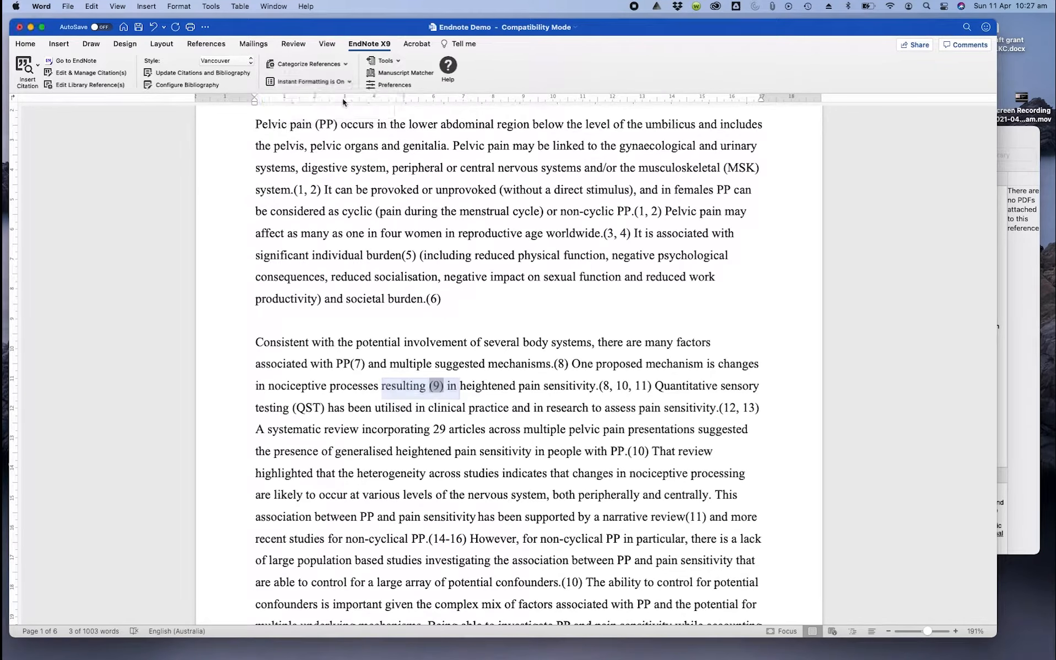
Insert the same selected EndNote reference as a citation after "utilised in clinical" and check its unformatted text
left_click(464, 408)
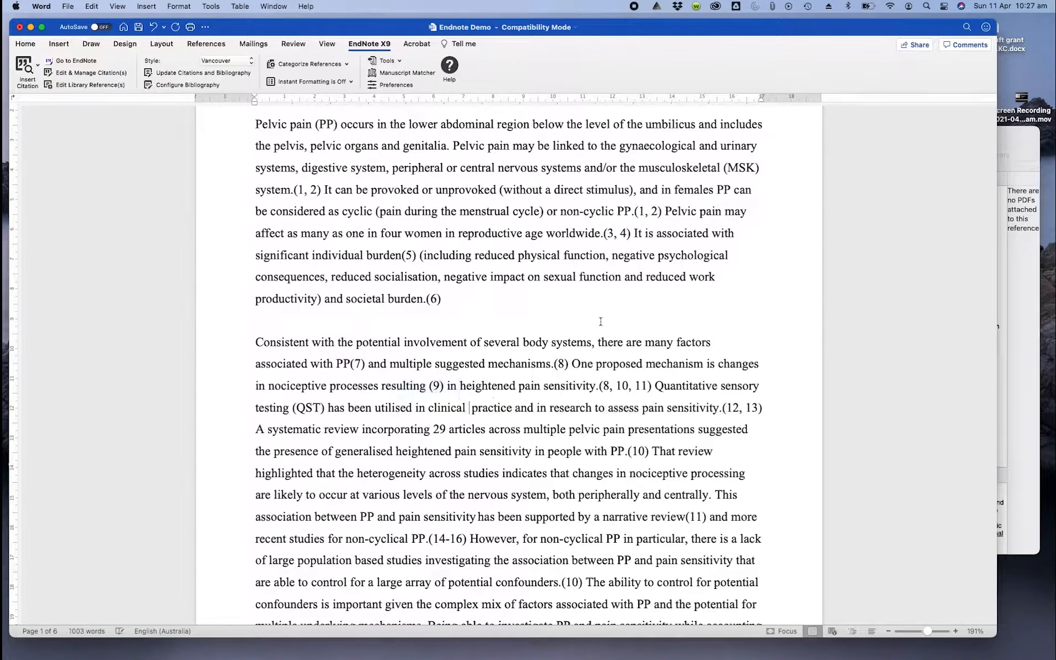
left_click(38, 65)
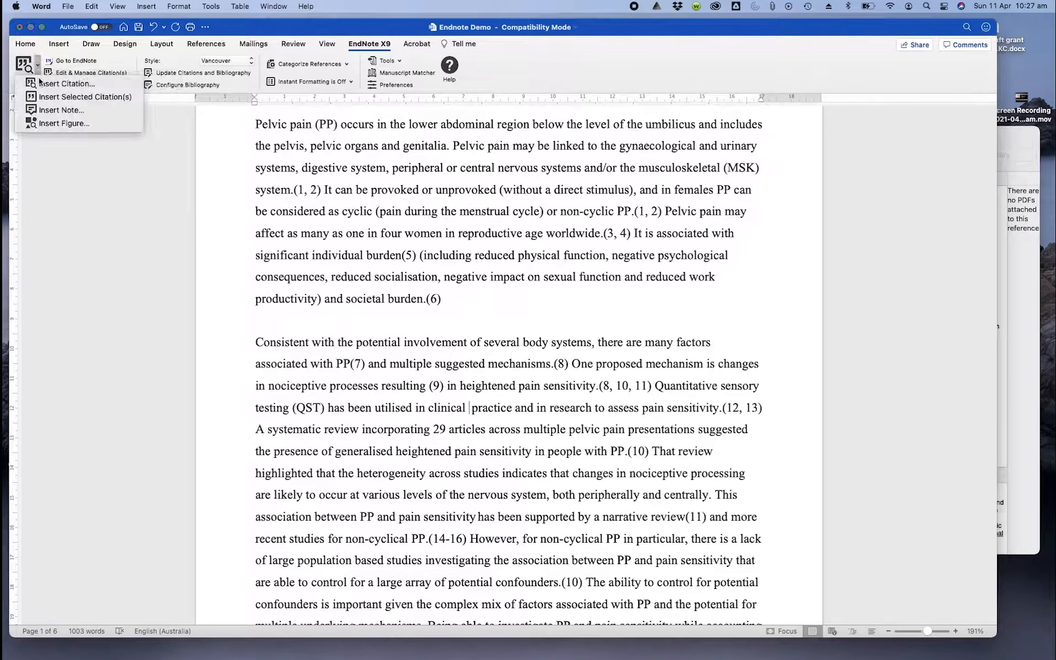
left_click(54, 102)
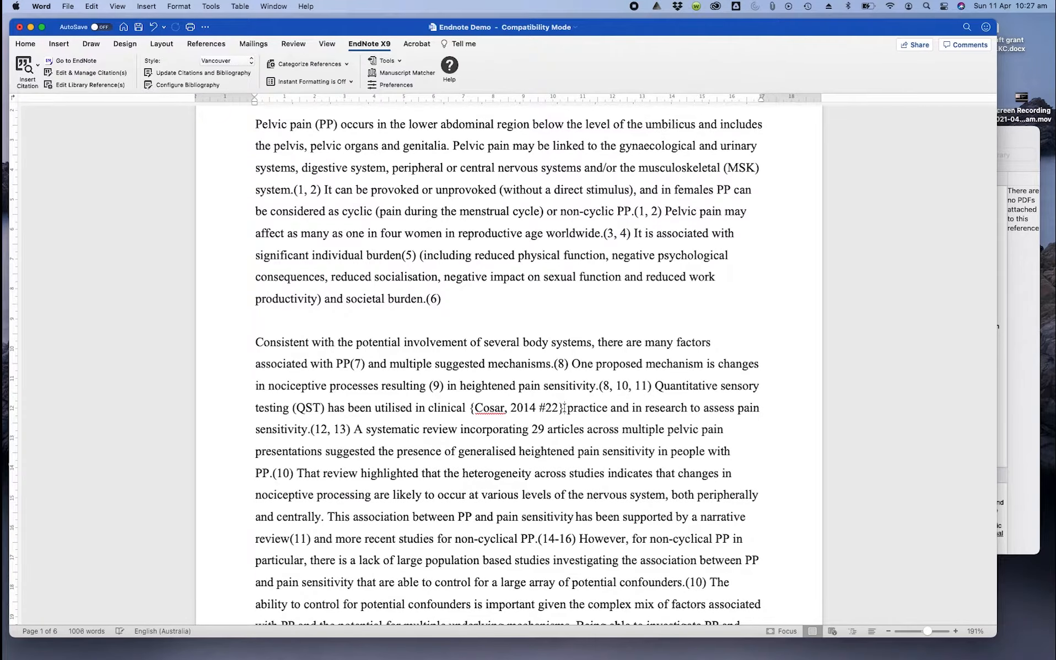
left_click_drag(564, 407, 470, 411)
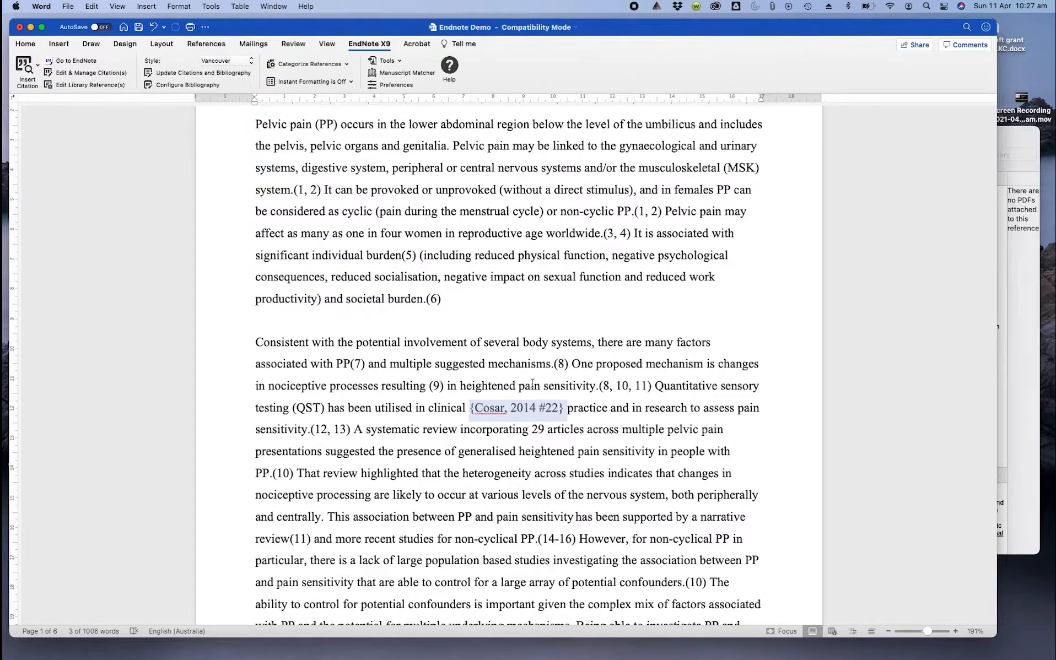
left_click(491, 379)
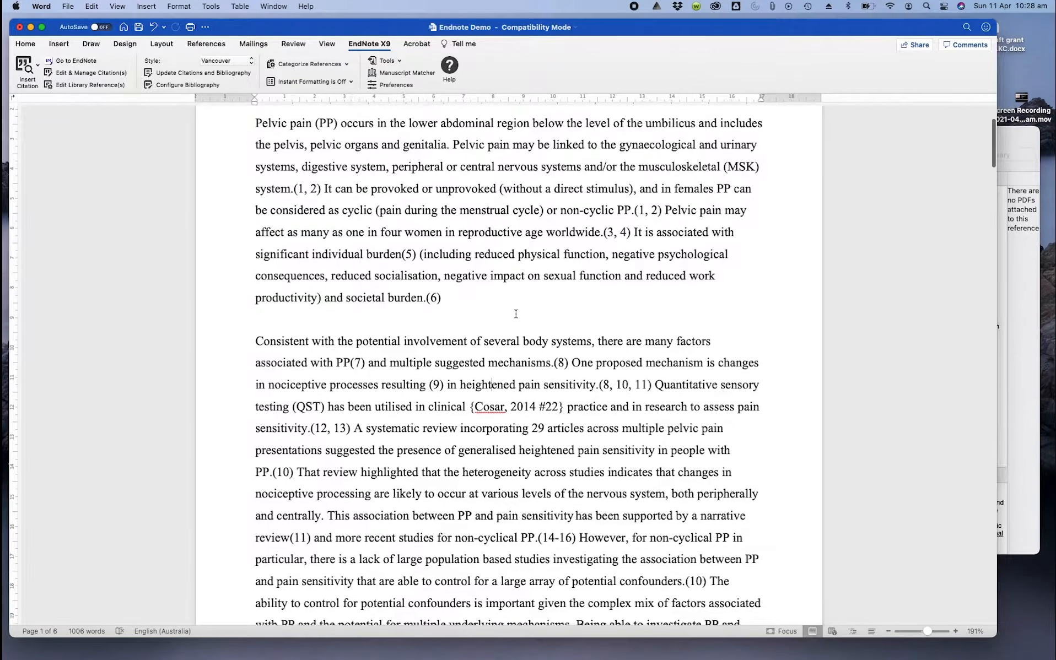
Update the citations and bibliography to format the citation before "practice" in the second paragraph, and check it
scroll(516, 314, "down", 1)
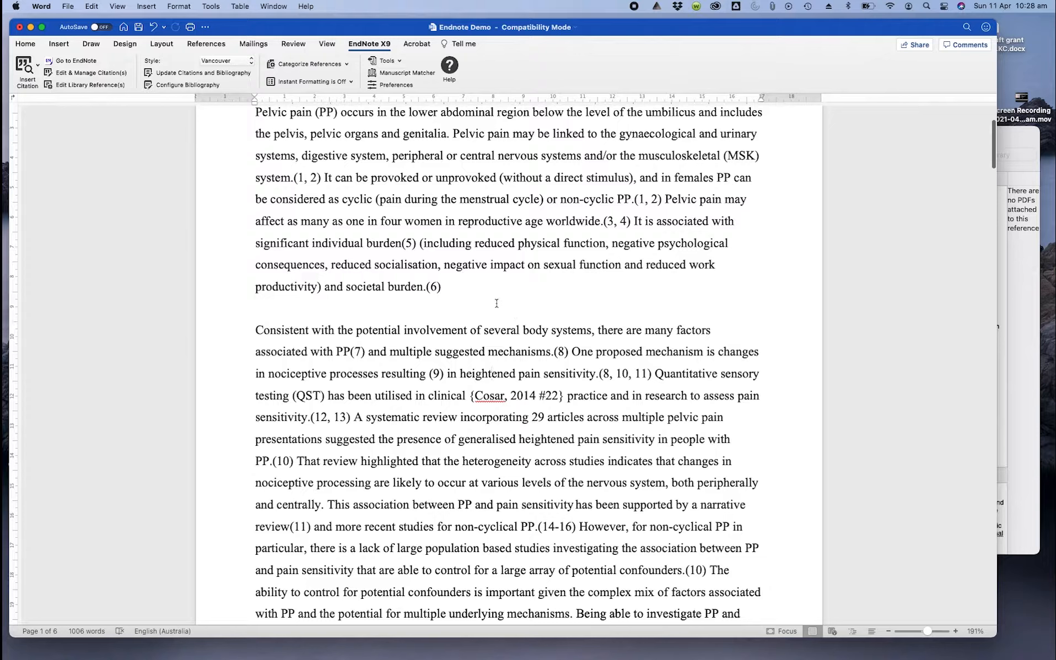
left_click(202, 72)
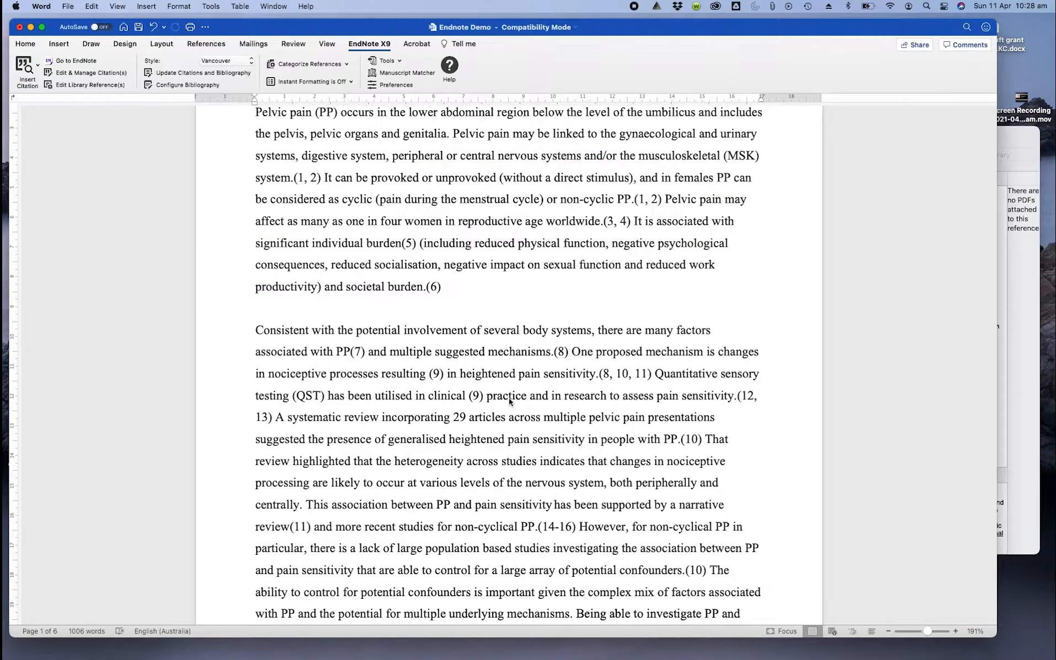
left_click_drag(494, 396, 459, 397)
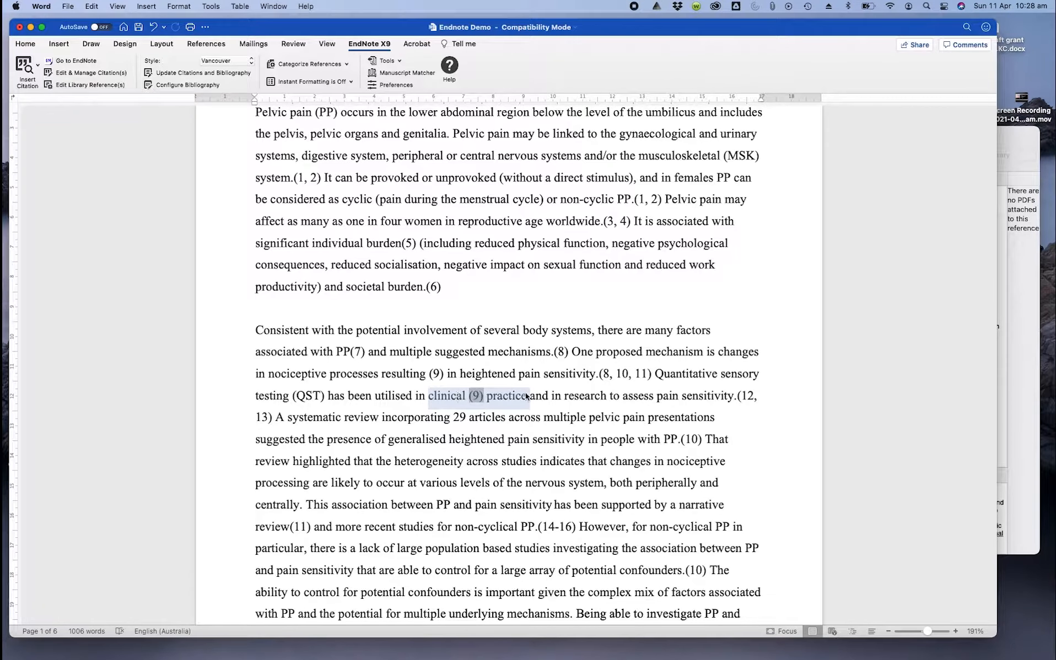
left_click(531, 252)
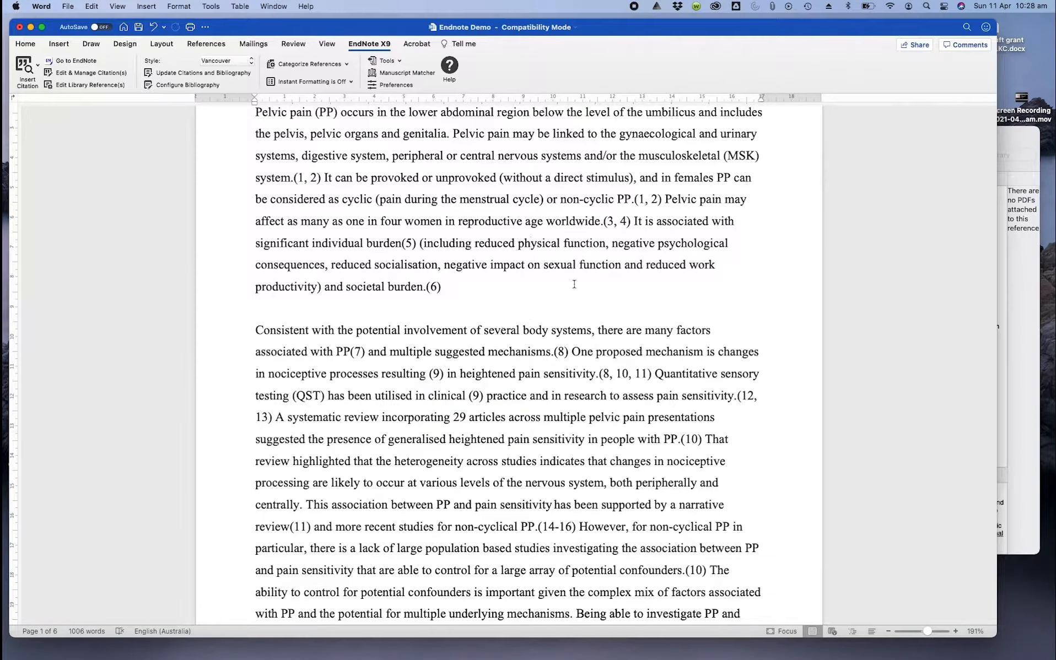
Open the (8, 10, 11) citation after "heightened pain sensitivity" in Edit & Manage Citations, keeping the document's citation in view
scroll(610, 298, "up", 5)
scroll(497, 285, "down", 8)
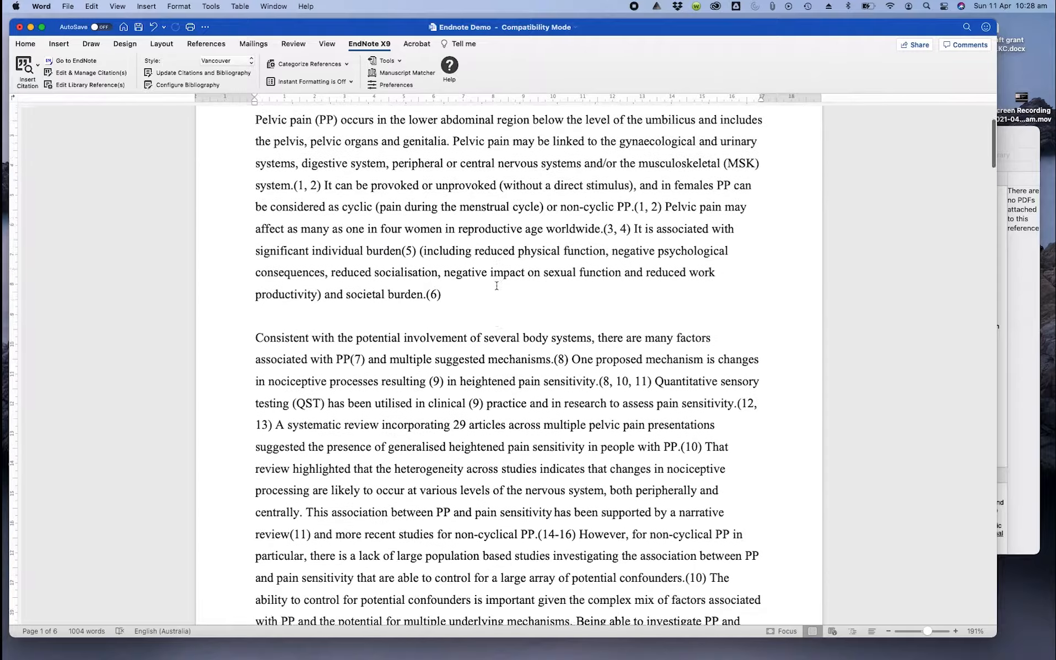
scroll(496, 286, "down", 10)
scroll(496, 285, "up", 9)
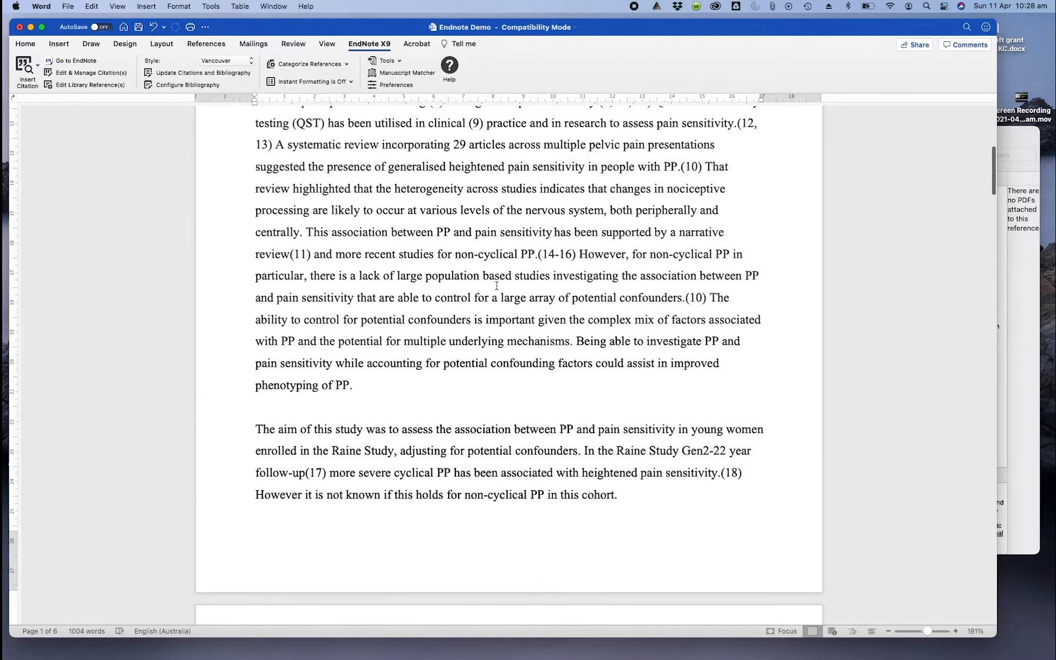
scroll(496, 286, "up", 3)
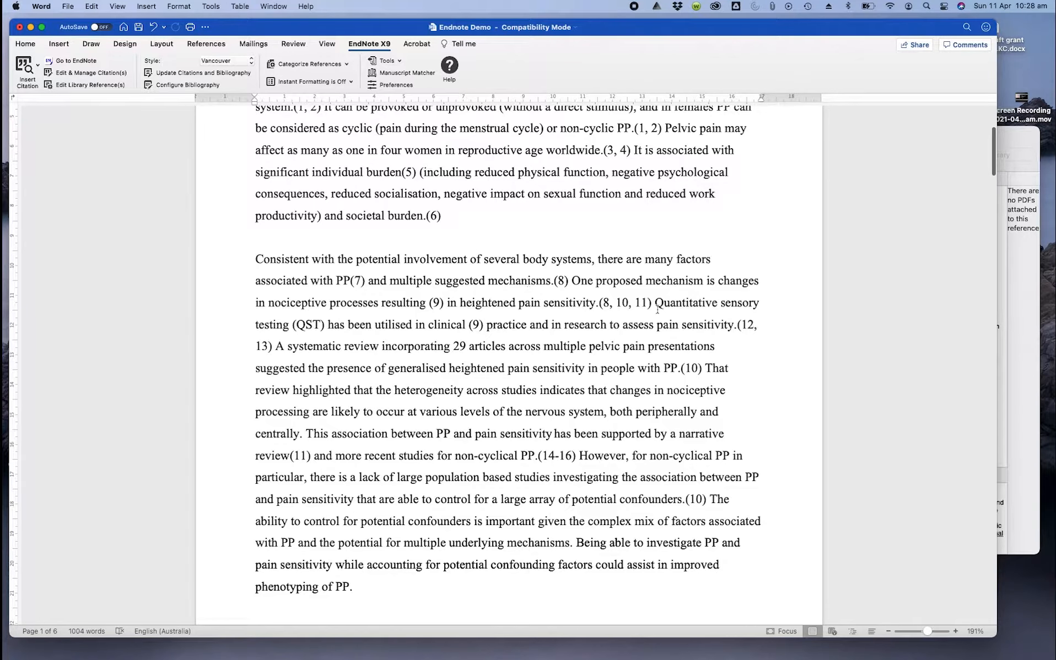
left_click_drag(652, 303, 599, 303)
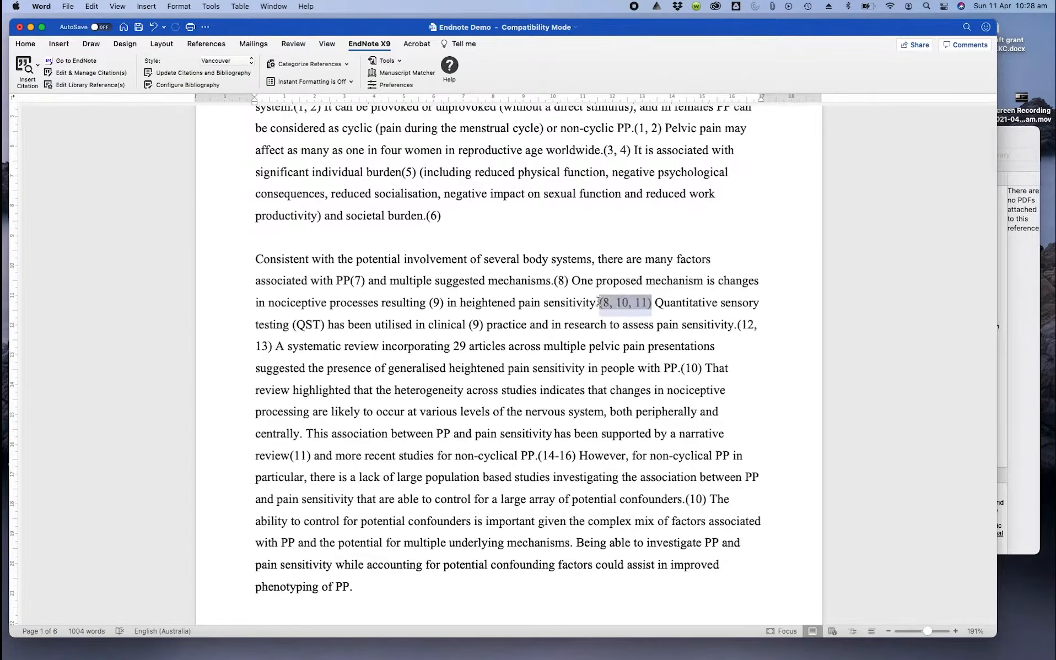
left_click(99, 74)
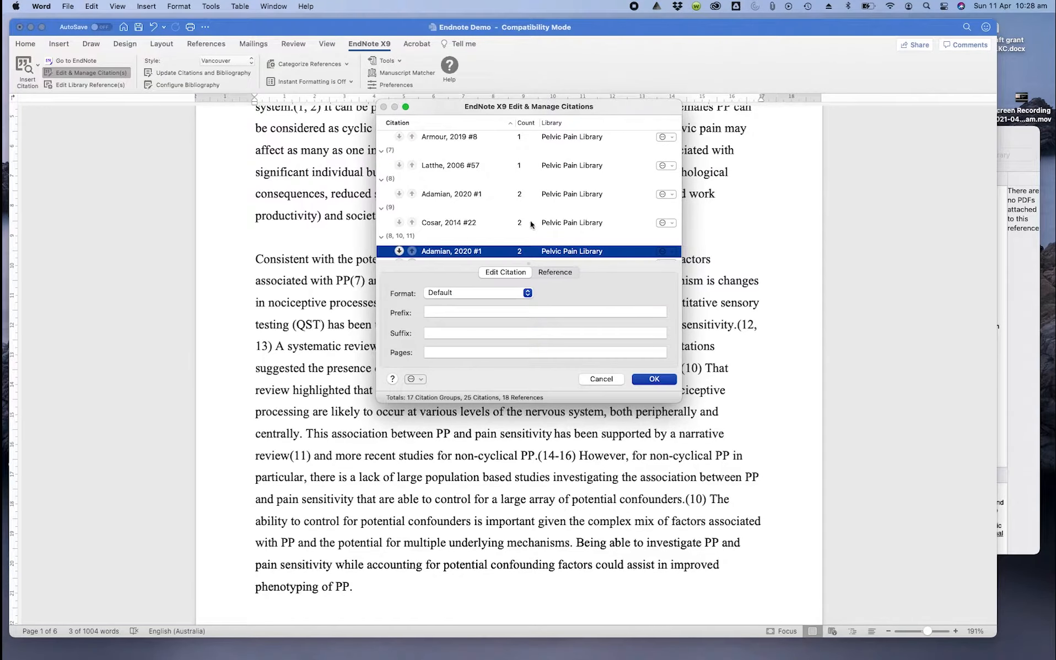
scroll(531, 224, "down", 3)
left_click_drag(621, 110, 515, 128)
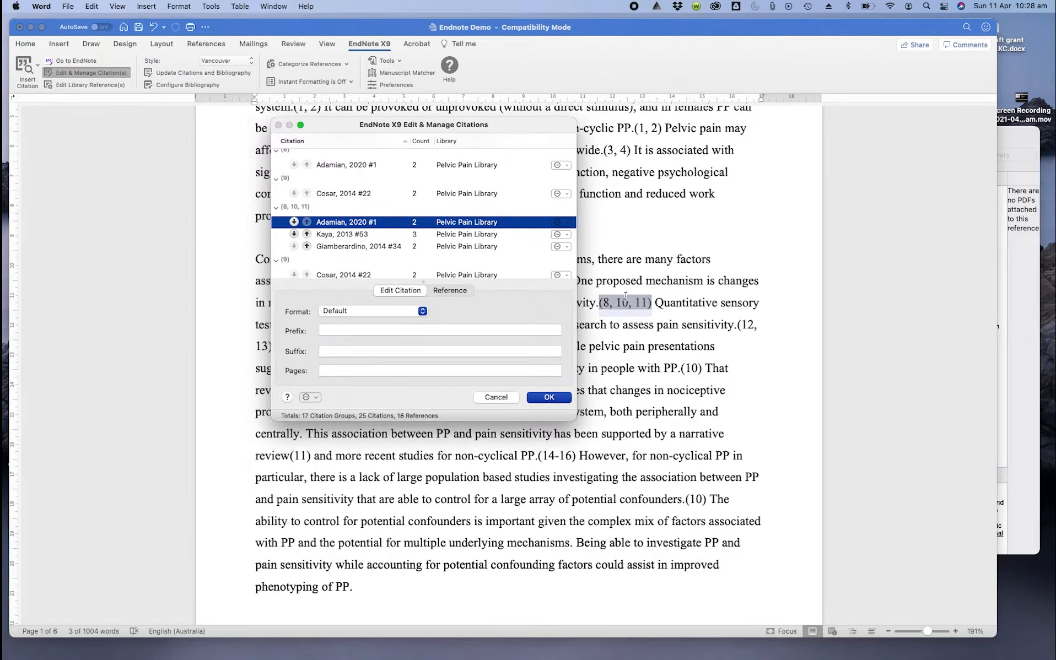
Remove the 2013 #53 reference from the (8, 10, 11) citation group and apply the change
left_click(354, 237)
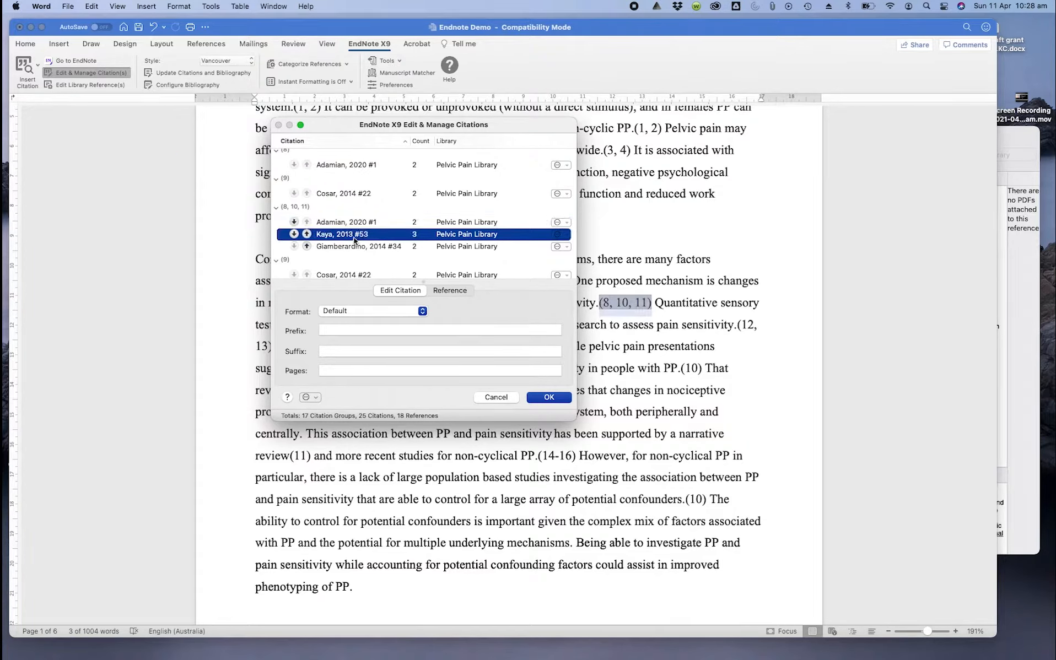
left_click(354, 246)
left_click(354, 237)
left_click(568, 237)
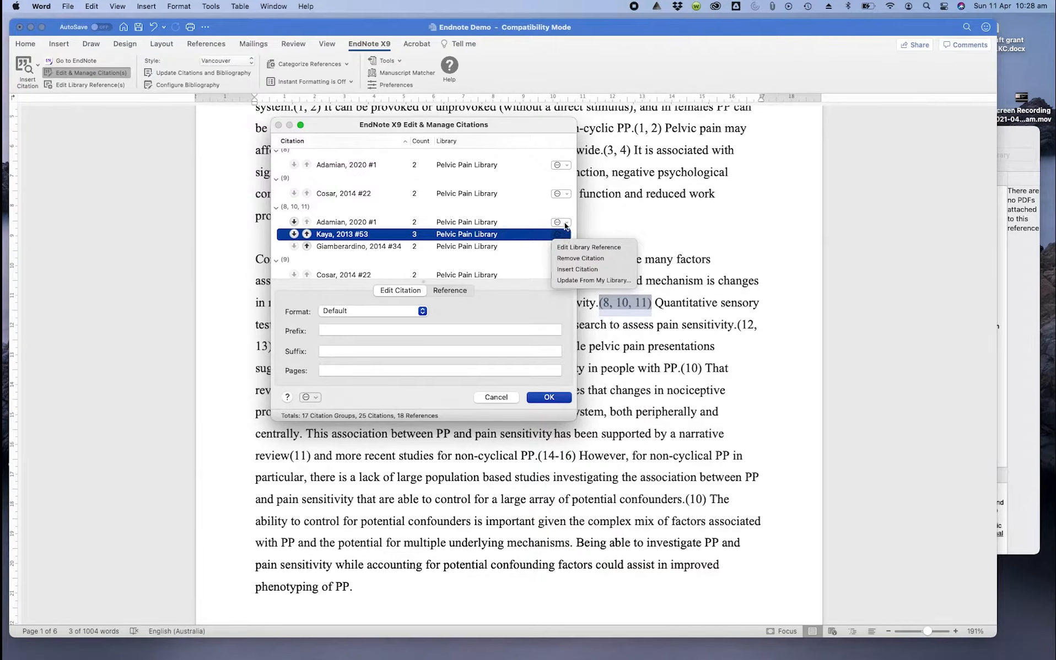
left_click(577, 259)
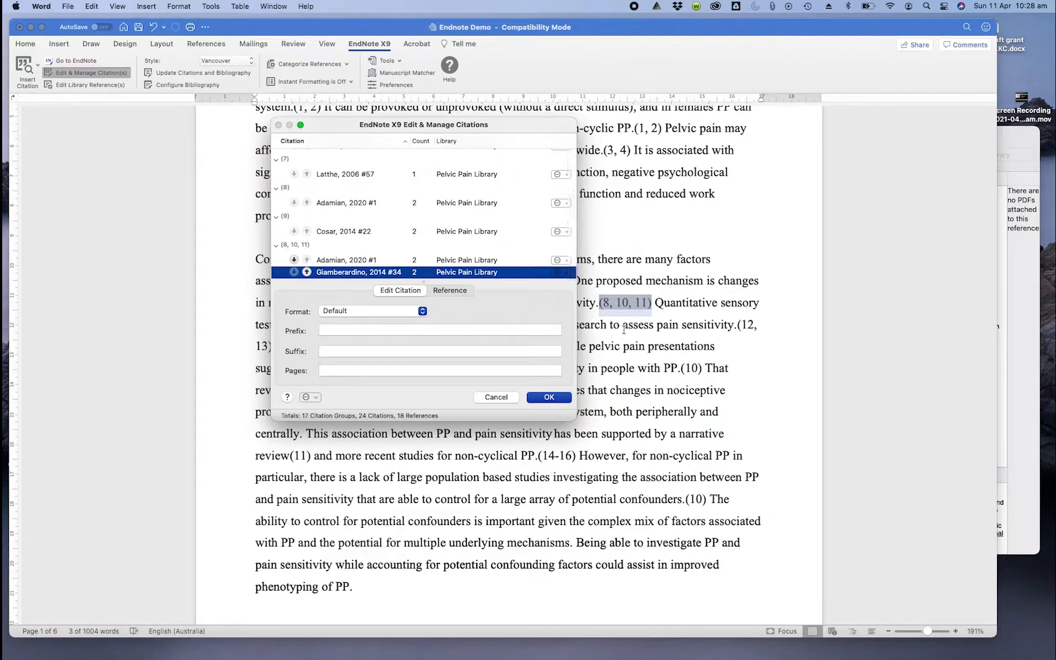
left_click(546, 398)
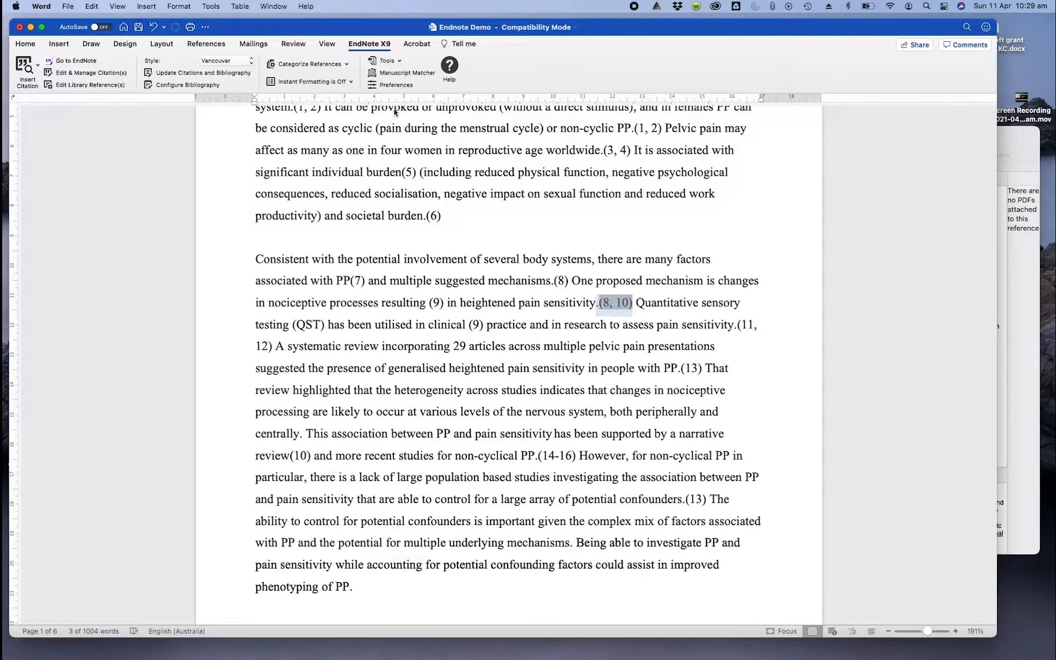
Convert the (8, 10) citation to an unformatted citation and select its second reference, 2014 #34
left_click(398, 62)
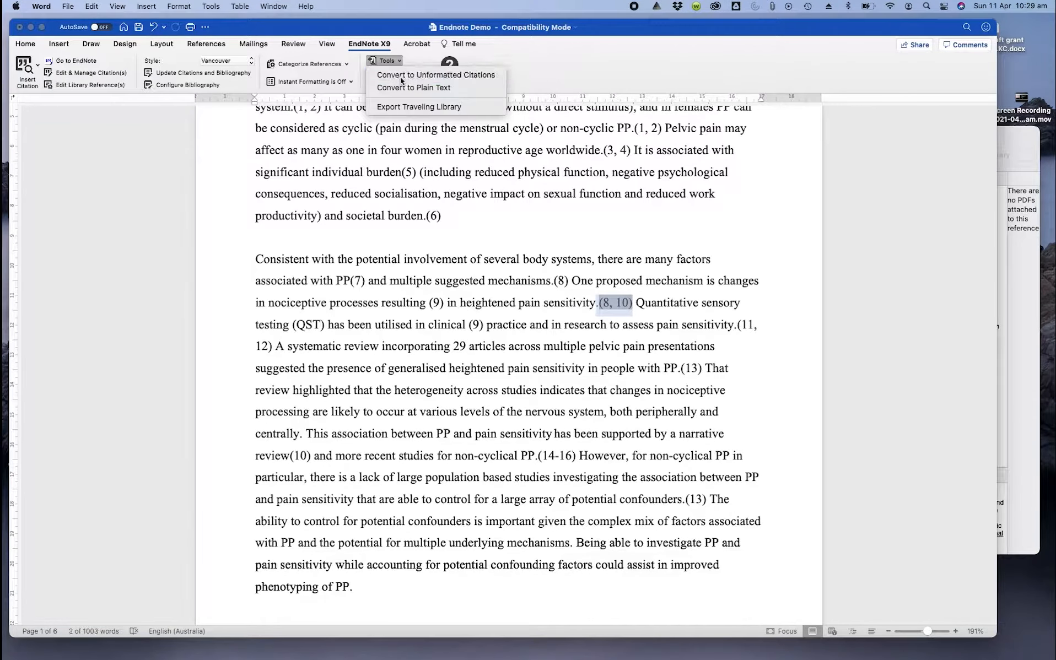
left_click(401, 81)
left_click(427, 326)
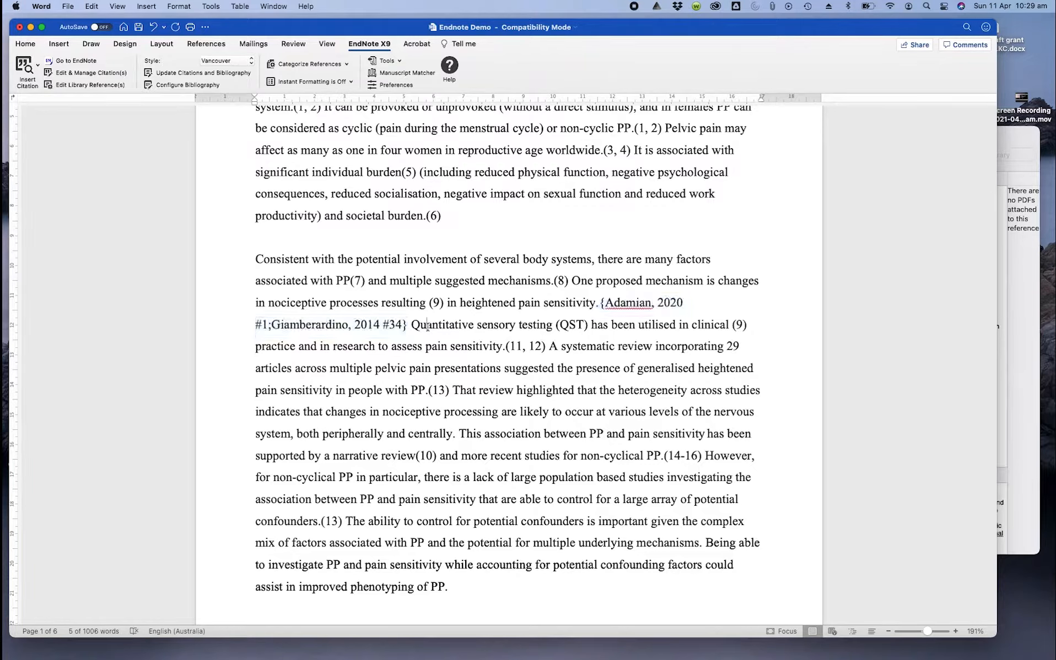
left_click_drag(402, 324, 267, 326)
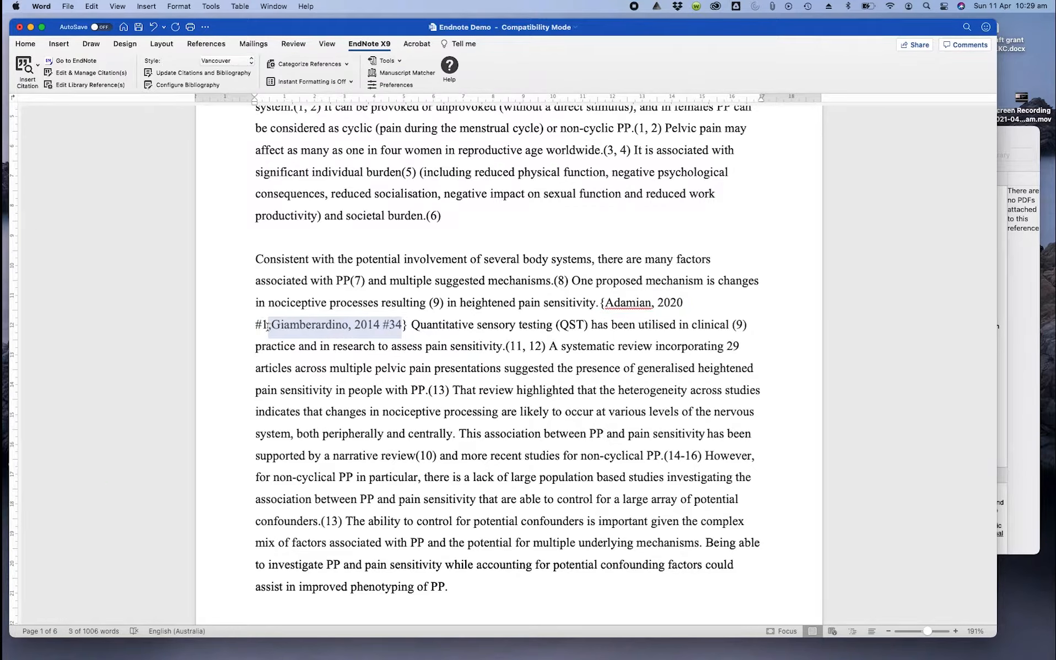
Delete the 2014 #34 reference from the unformatted citation and update the citations and bibliography, placing the cursor right after that citation
key("BackSpace")
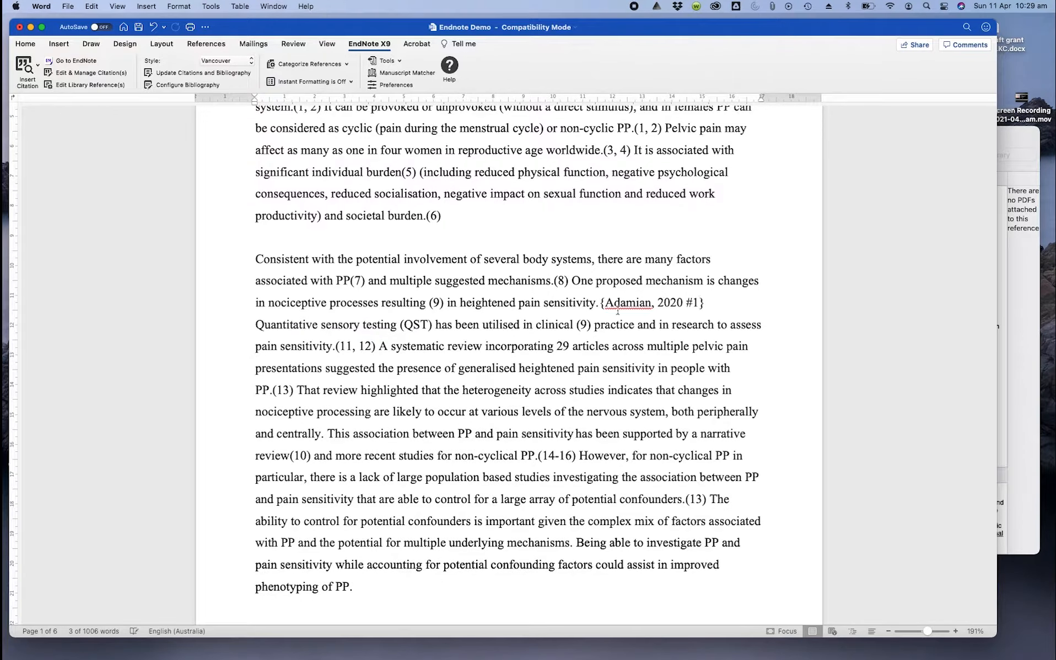
left_click(719, 304)
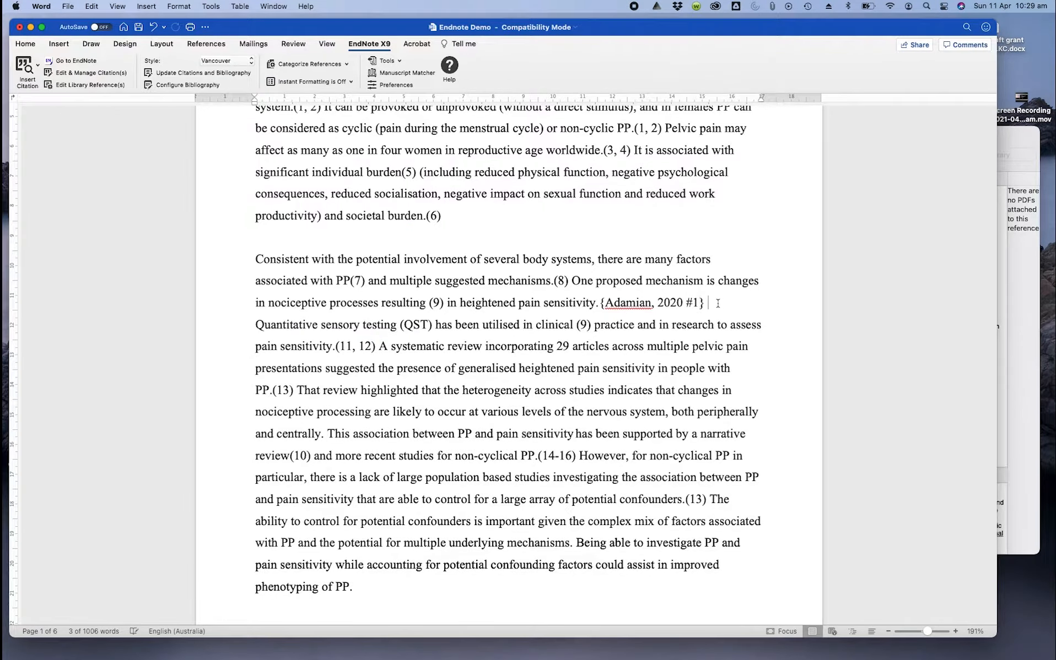
left_click(185, 73)
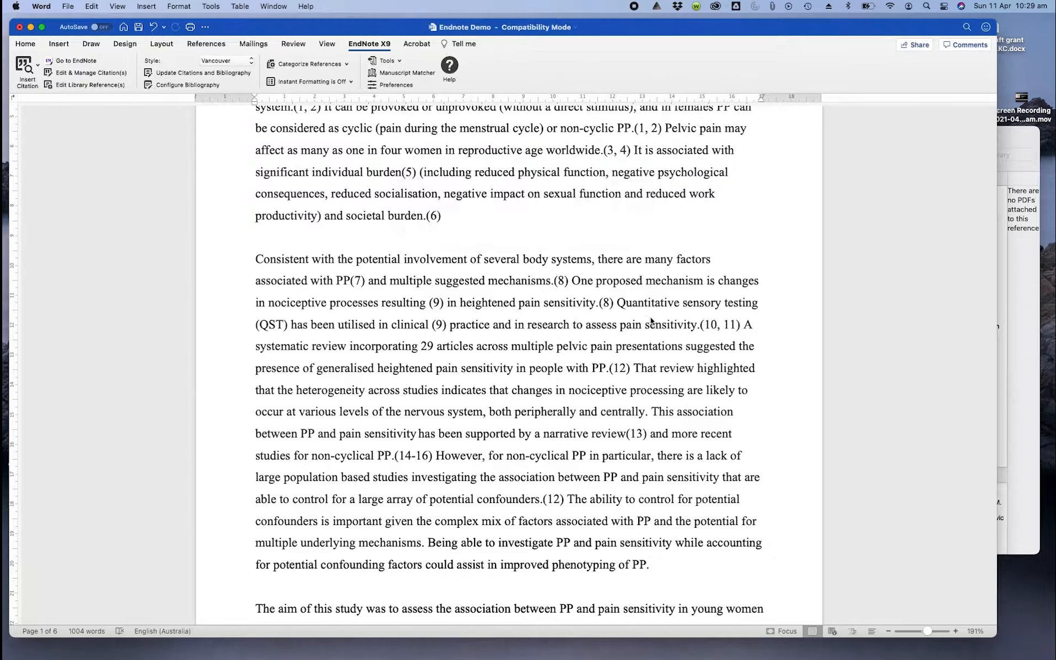
left_click(611, 302)
left_click(457, 321)
left_click(37, 64)
left_click(48, 84)
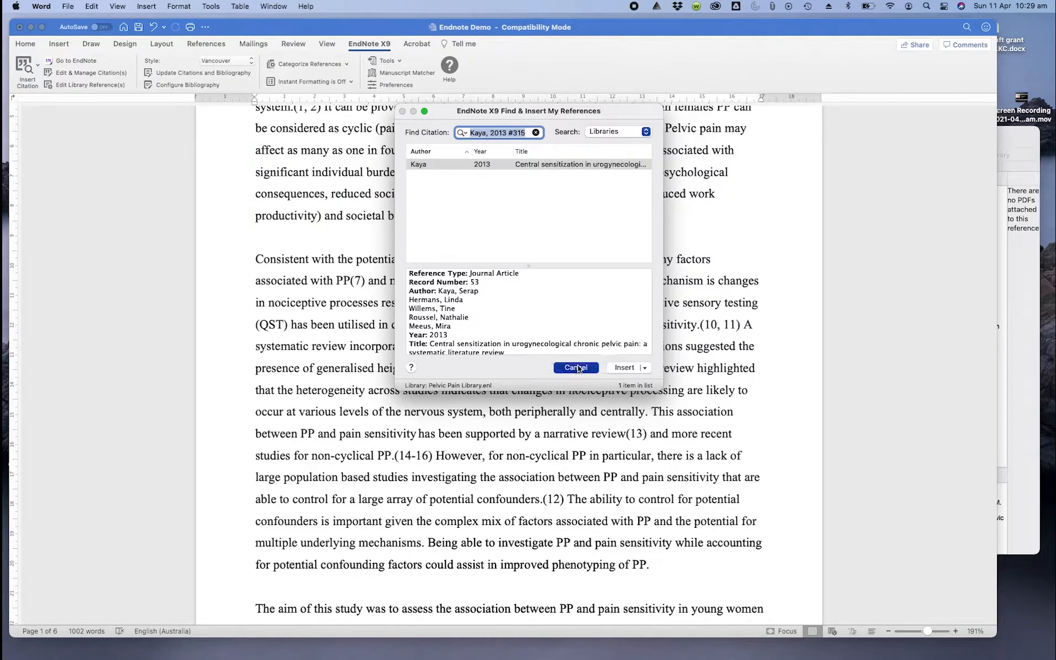
left_click(624, 367)
From the EndNote library, insert the 2011 "The 6billion woman and the 600million girl" reference after the (8) citation and update the citations
left_click(1024, 135)
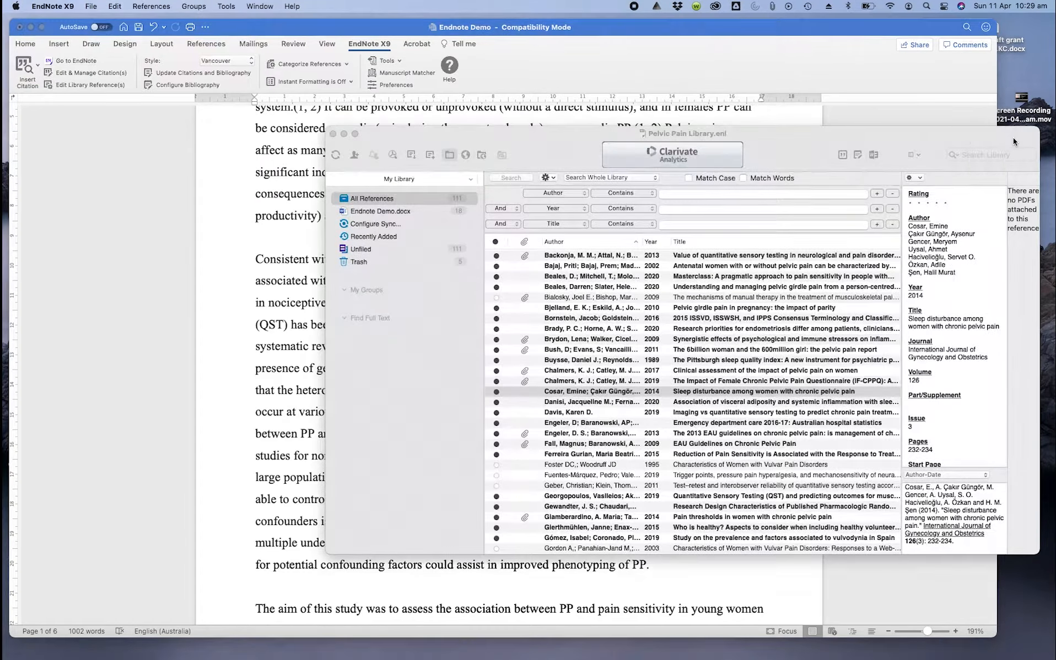
left_click(643, 353)
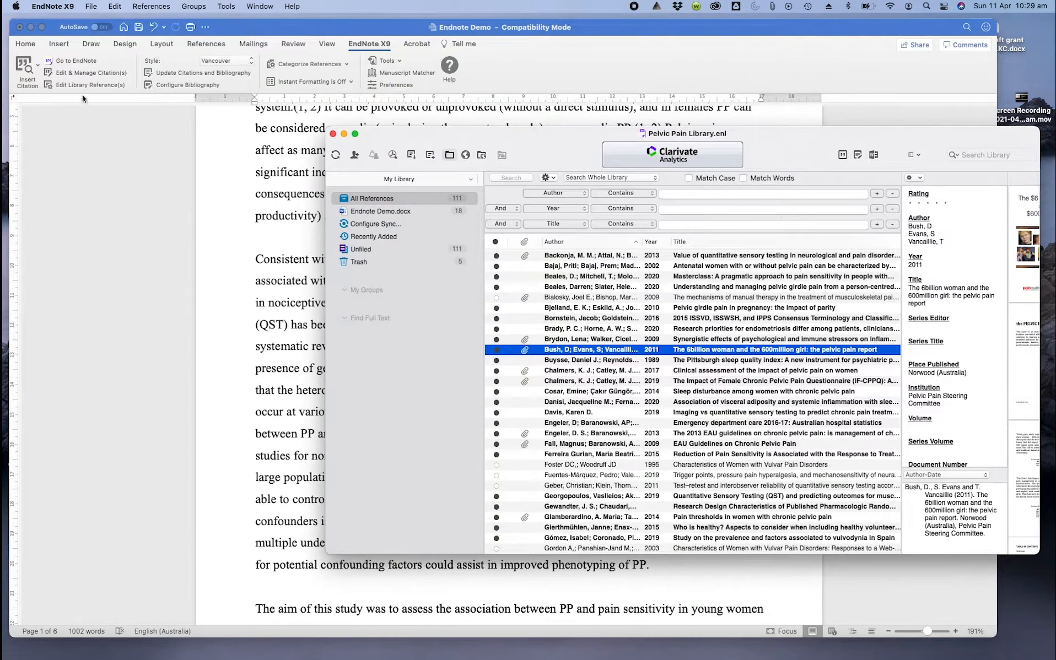
left_click(289, 32)
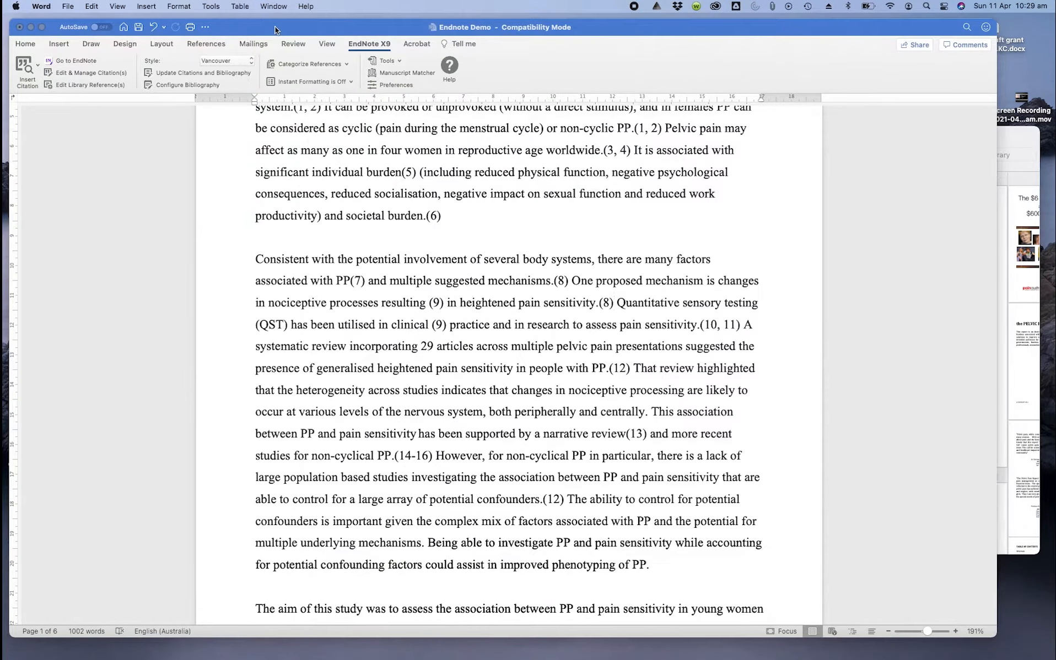
left_click(38, 66)
left_click(63, 97)
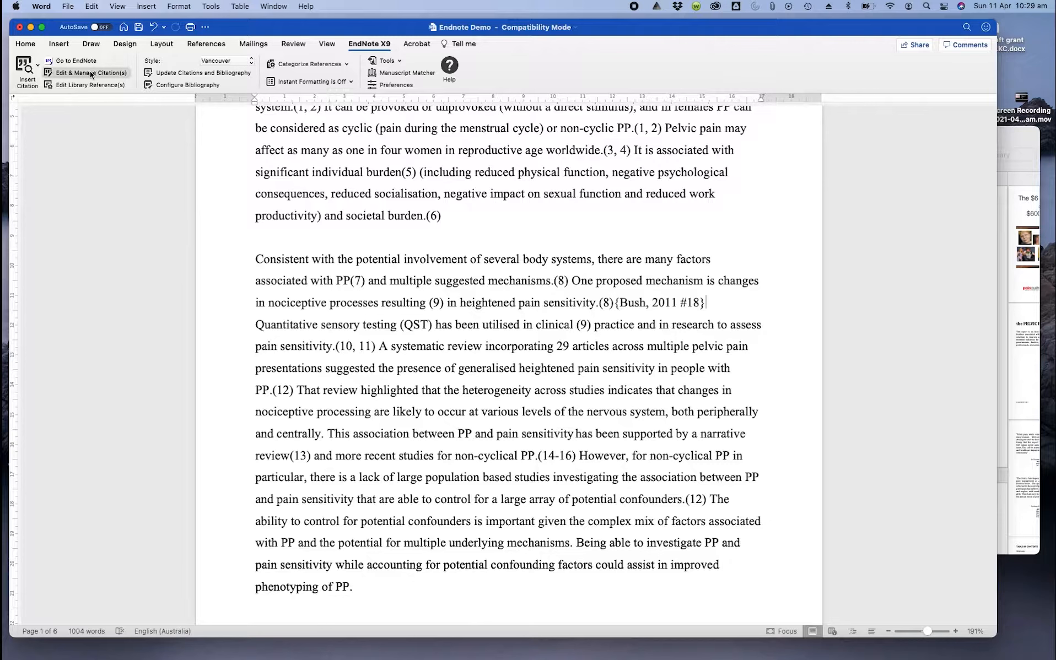
left_click(204, 72)
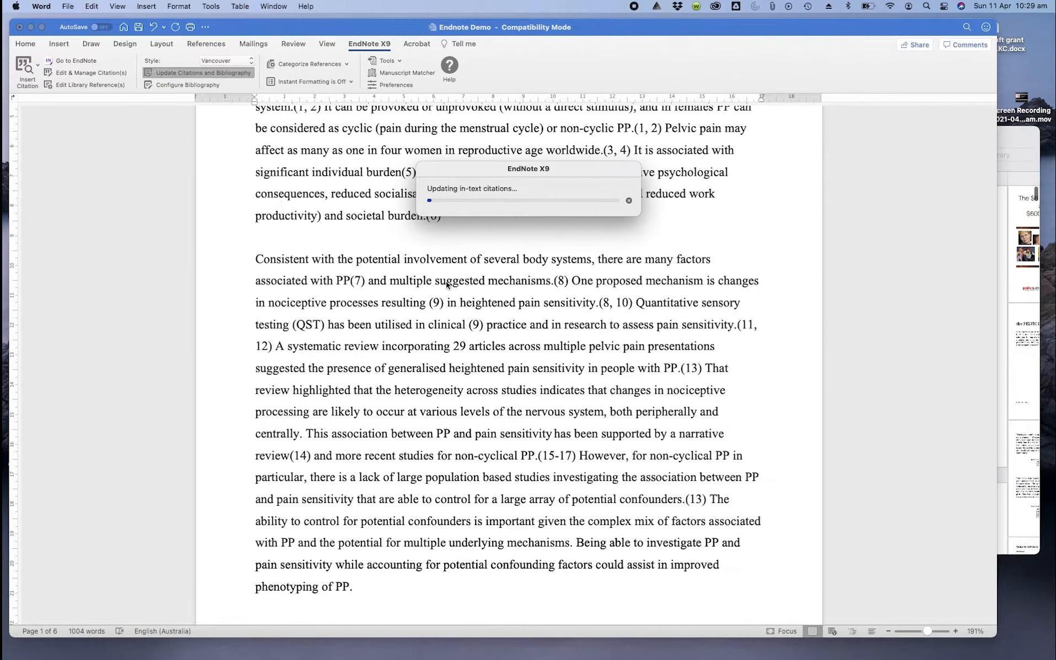
Convert the (8, 10) citation after "heightened pain sensitivity" to an unformatted citation
left_click_drag(636, 303, 601, 305)
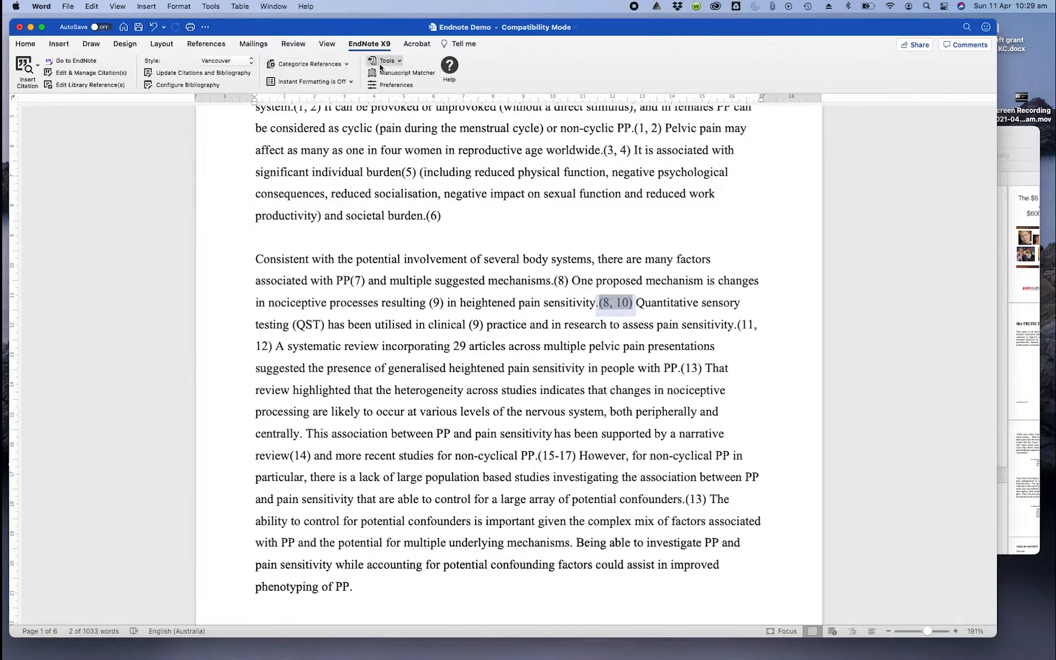
left_click(402, 62)
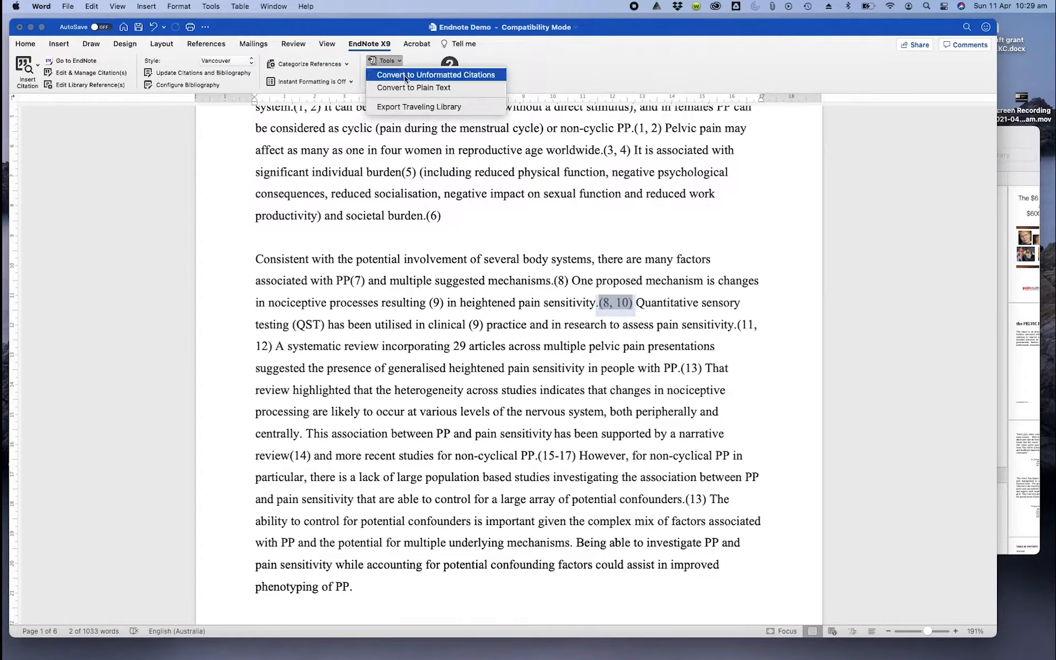
left_click(405, 75)
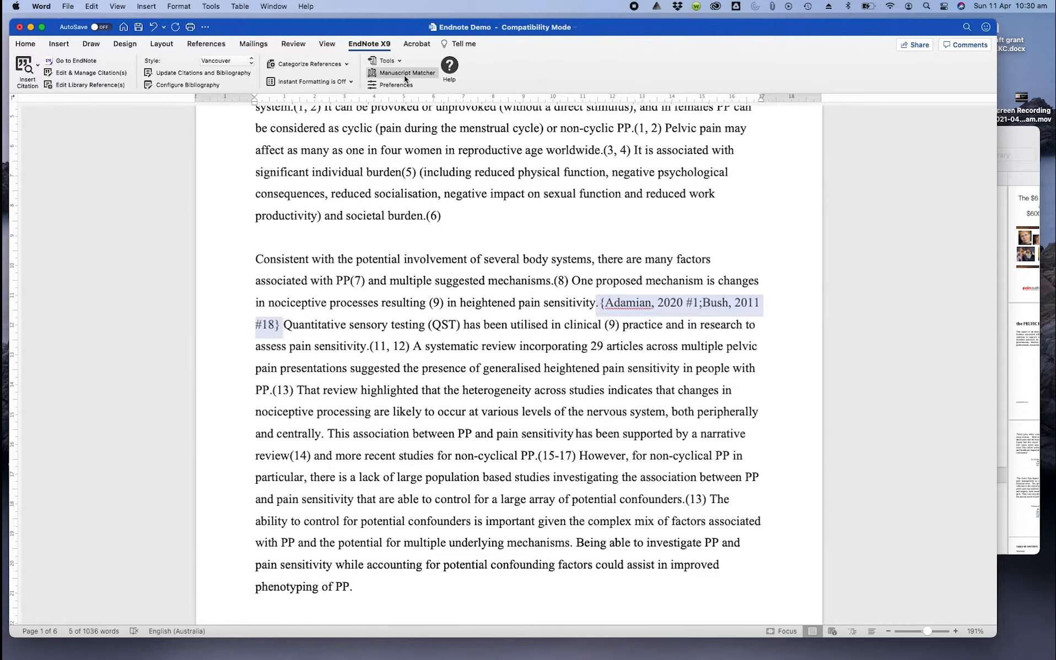
left_click(725, 303)
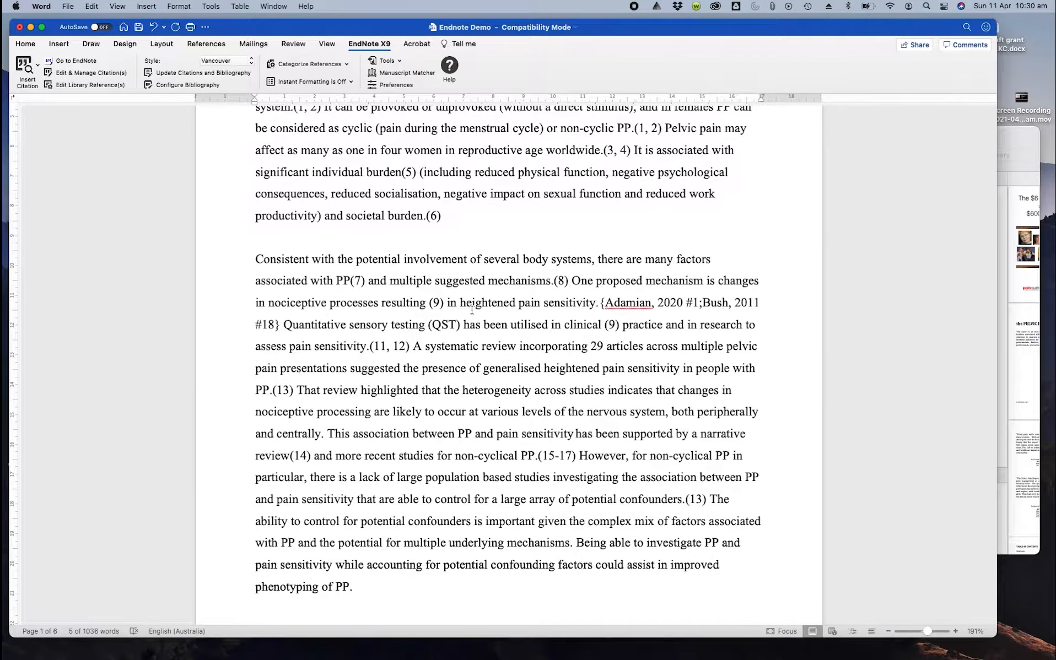
Turn on Track Changes for the document
scroll(379, 324, "up", 5)
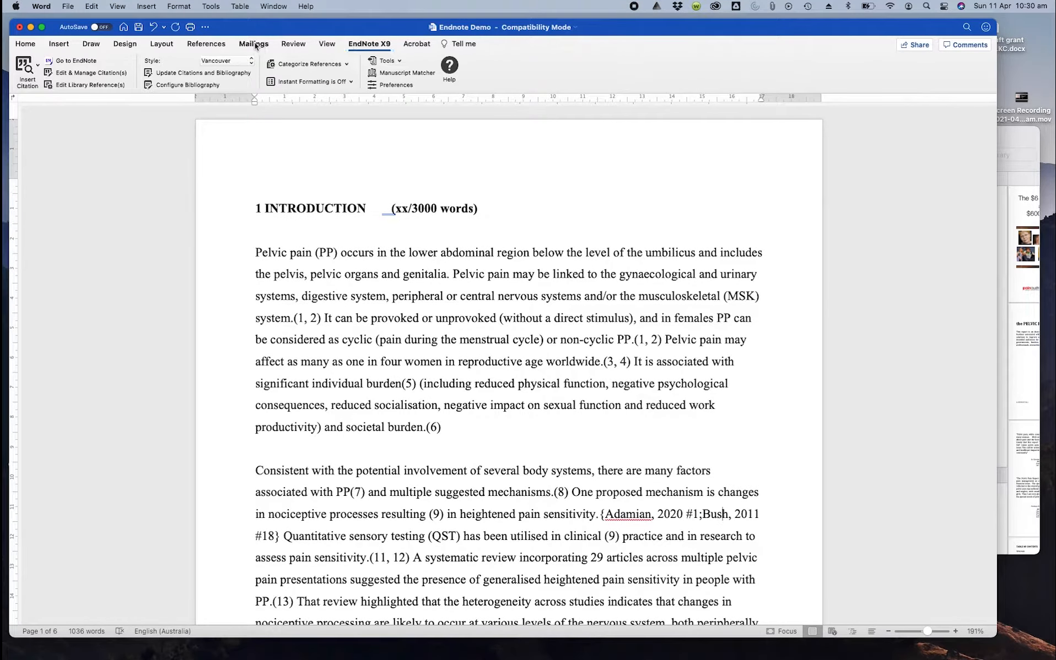
left_click(294, 44)
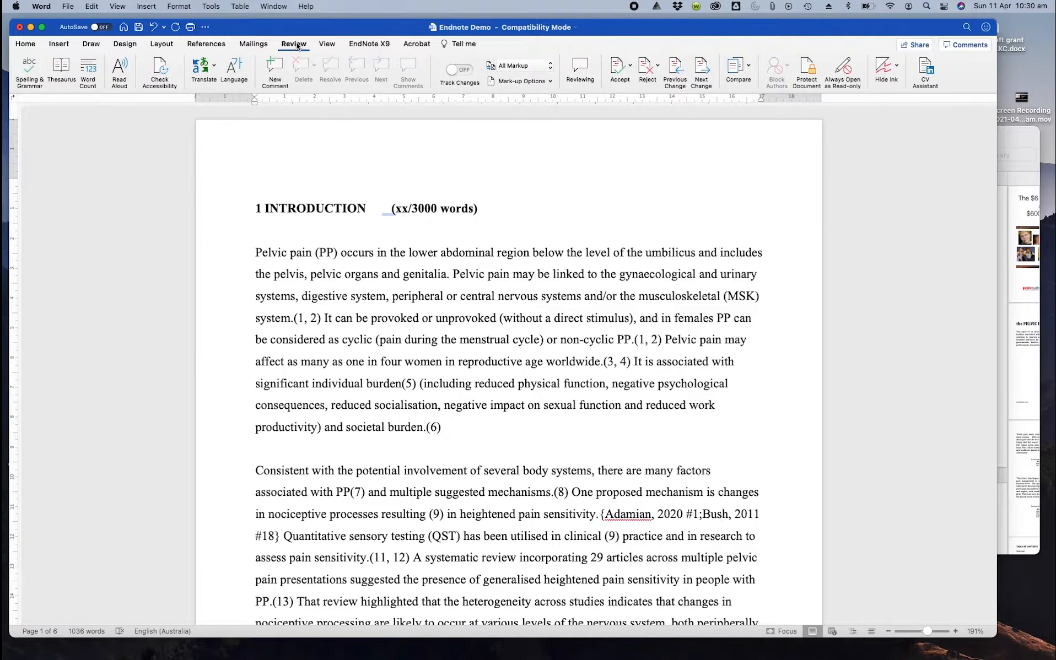
left_click(459, 70)
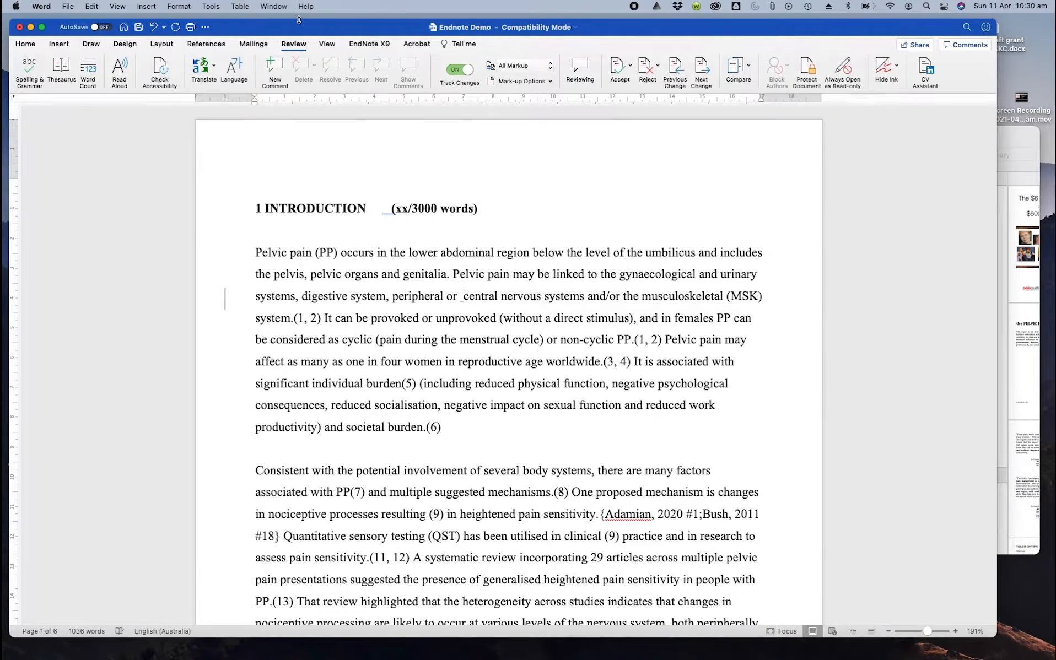
Insert the selected library reference before "central nervous systems" in the first paragraph, followed by the text "rtlkmpjdjg"
left_click(377, 49)
left_click(39, 71)
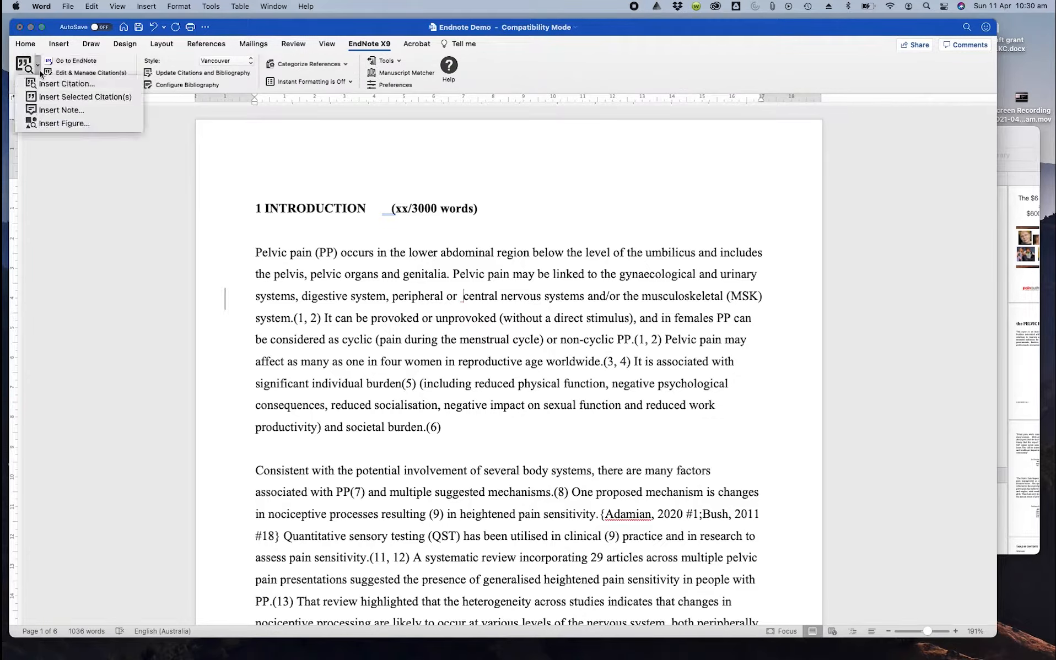
left_click(49, 97)
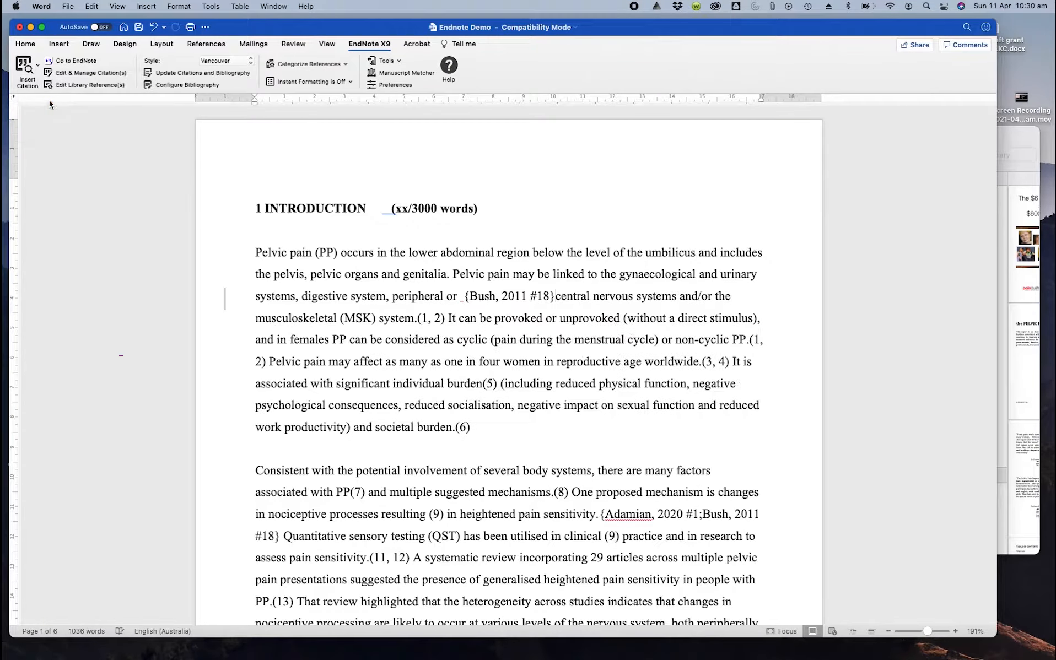
type("rtlkmpjdjg")
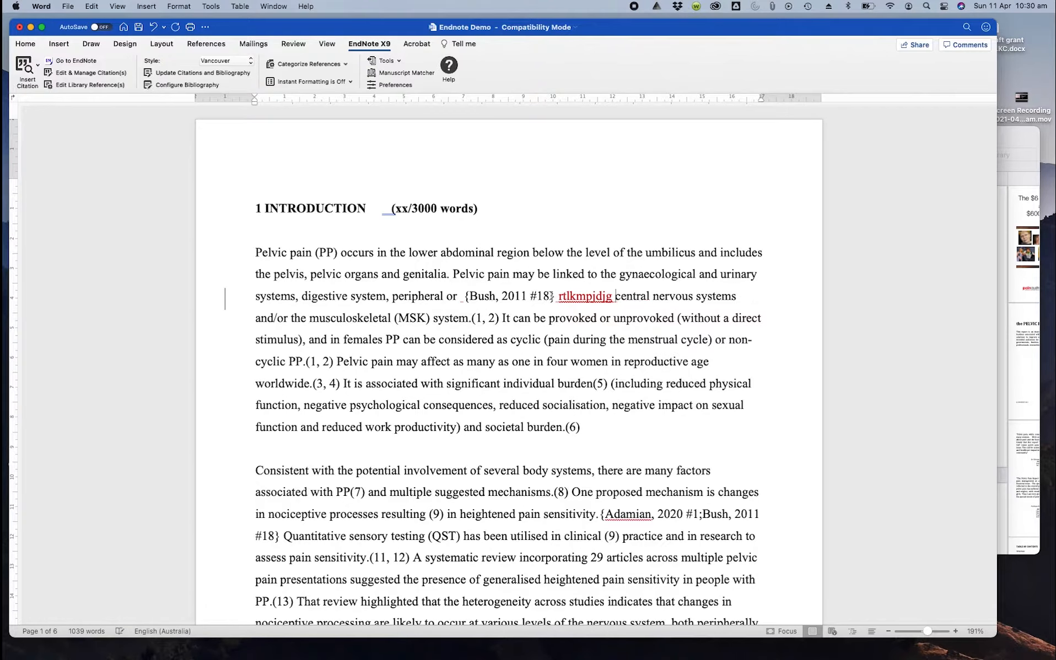
Copy the unformatted 2011 #18 citation and paste it after "negative psychological consequences", with a space in front
left_click_drag(558, 296, 465, 296)
key("super+c")
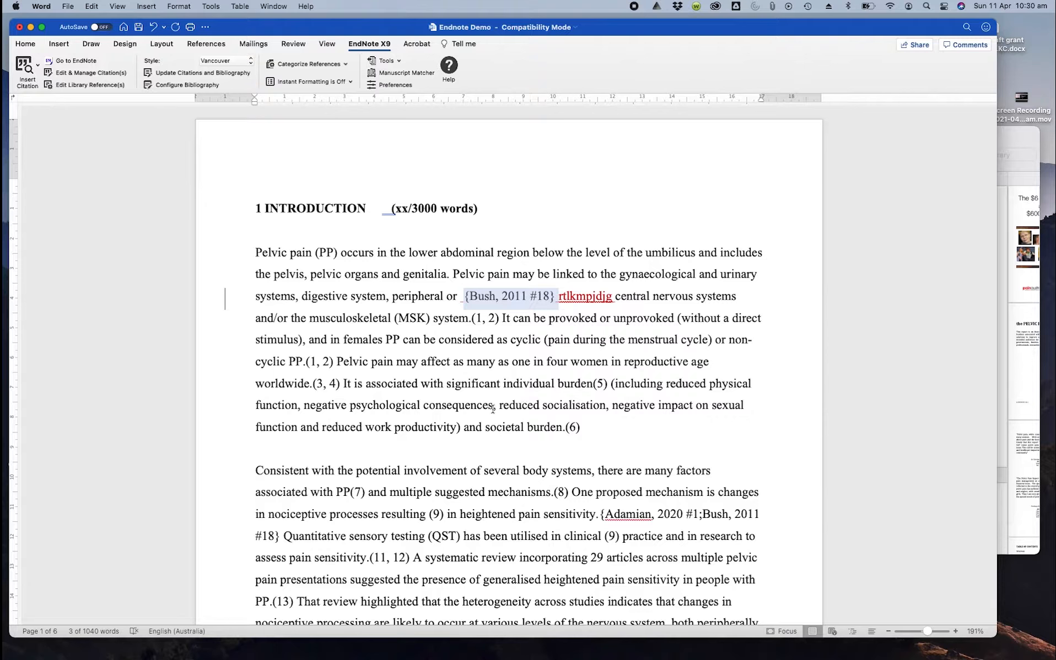
left_click(492, 407)
key("super+v")
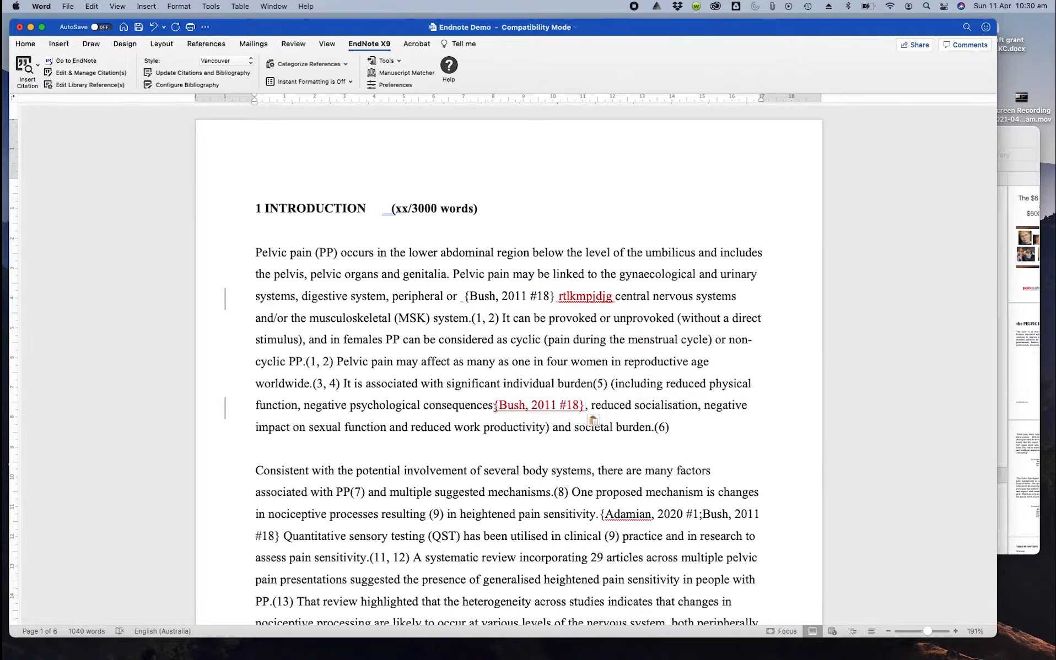
left_click(494, 407)
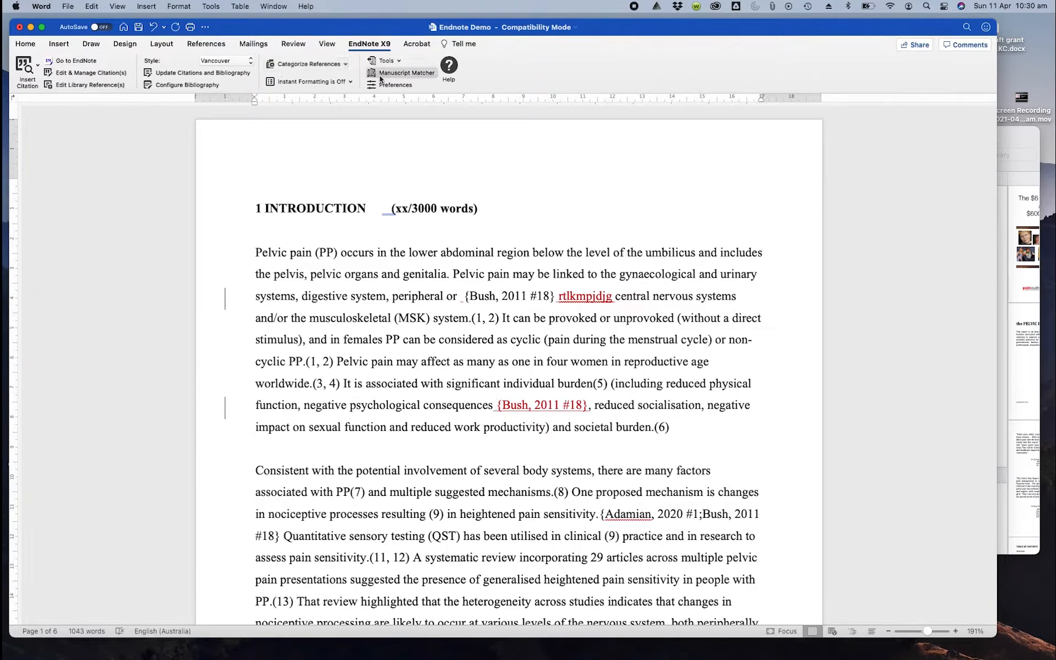
Update the citations and bibliography, and turn off Track Changes
left_click(184, 74)
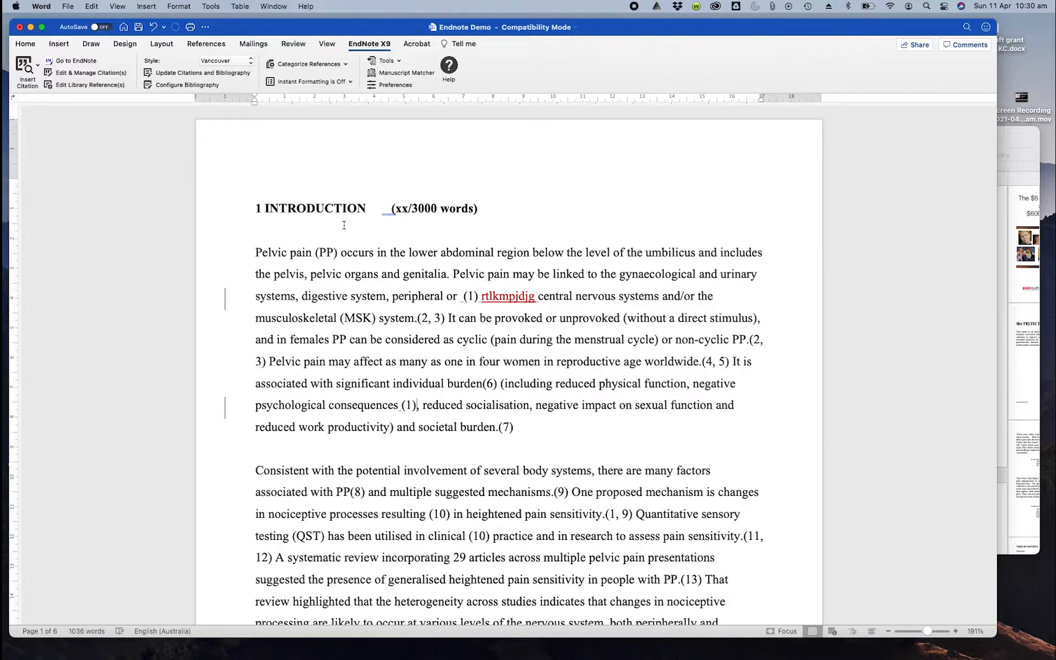
left_click(292, 43)
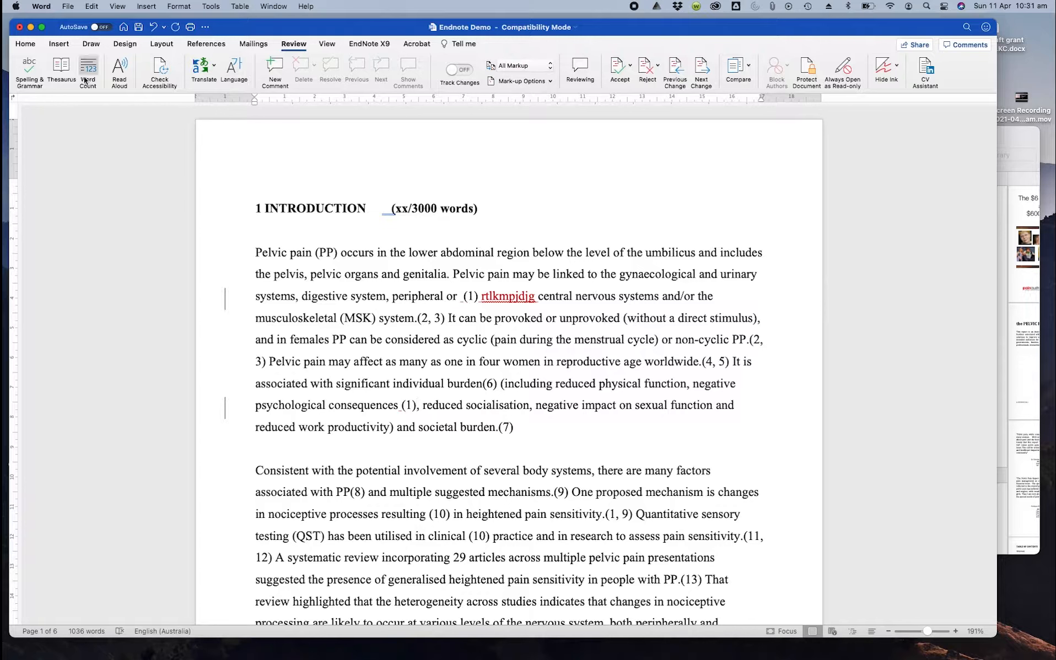
left_click(365, 45)
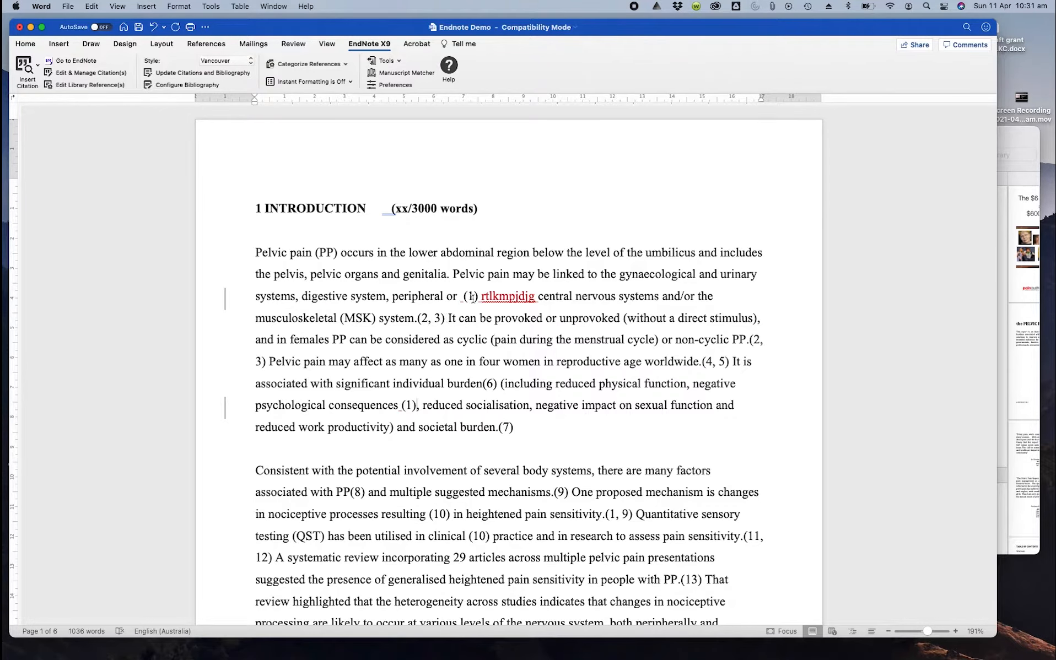
Switch the citation style to Author-Date and check the citation after "musculoskeletal (MSK) system"
left_click(248, 61)
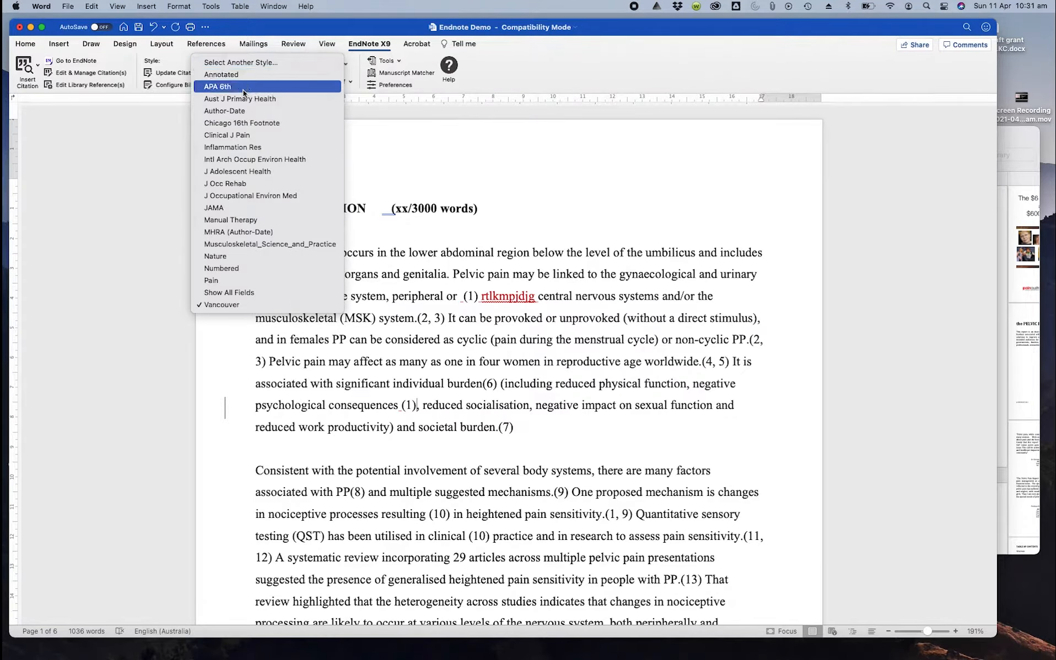
left_click(244, 111)
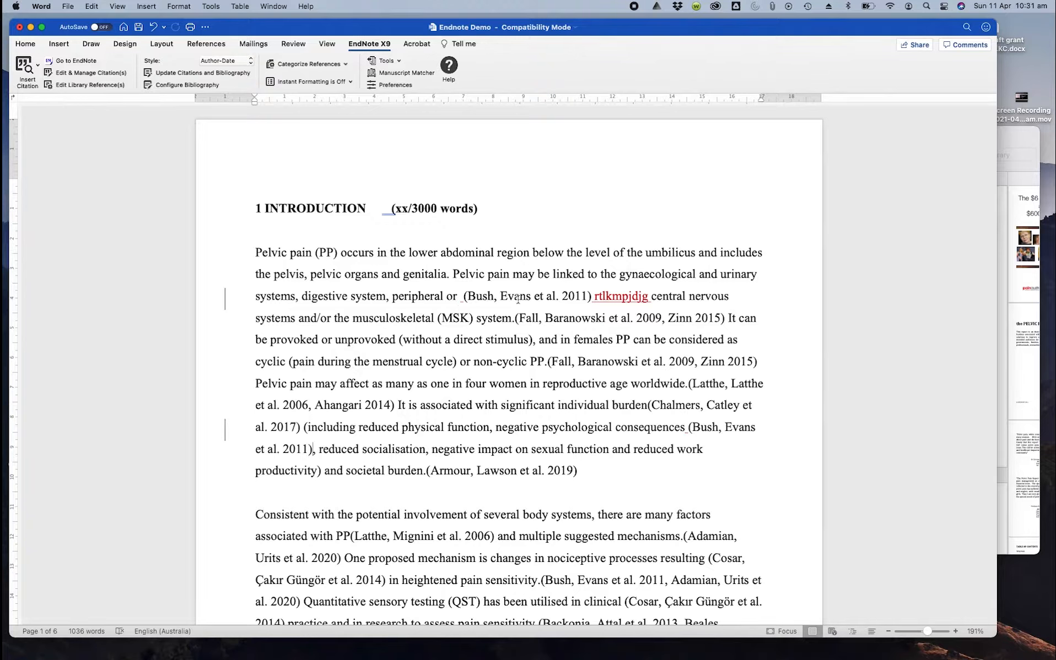
left_click(530, 318)
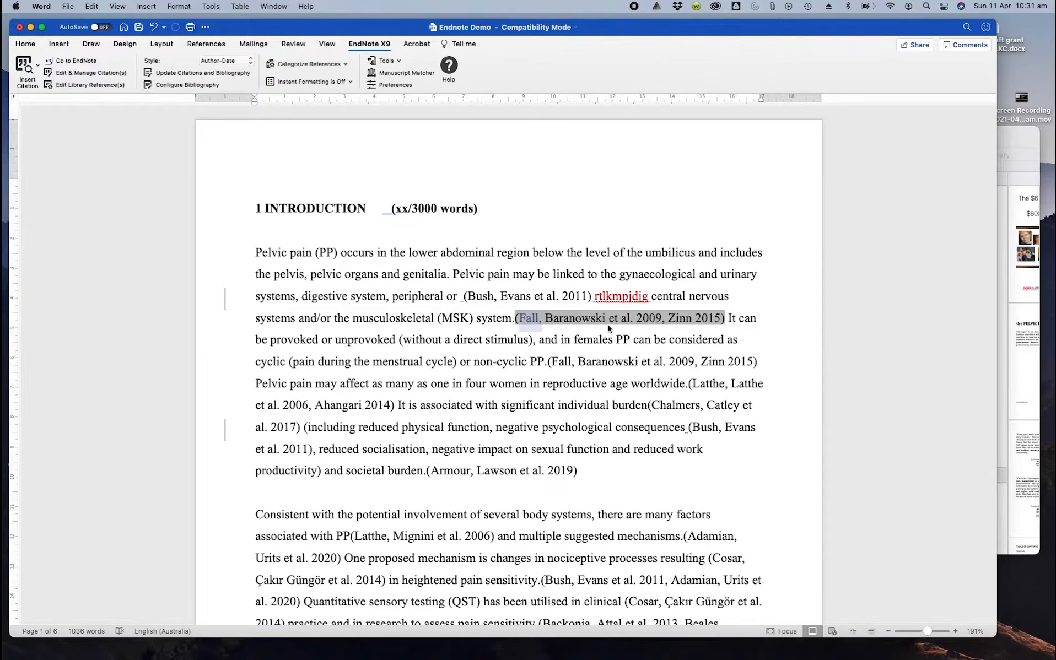
Set the citation style back to Vancouver and review the reference list at the end of the document
left_click(250, 62)
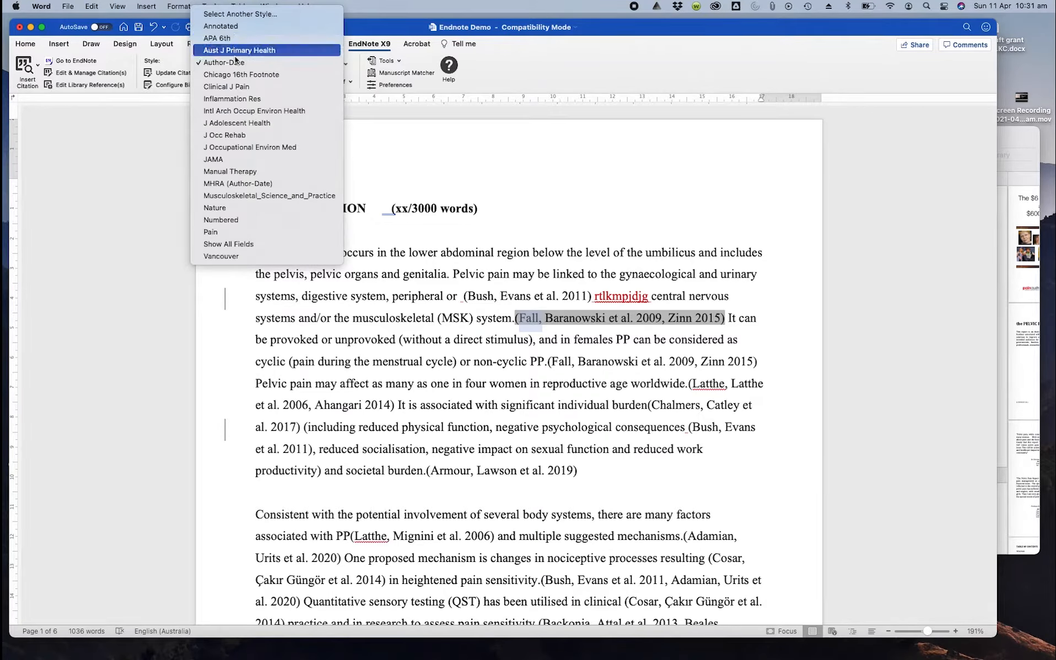
left_click(240, 255)
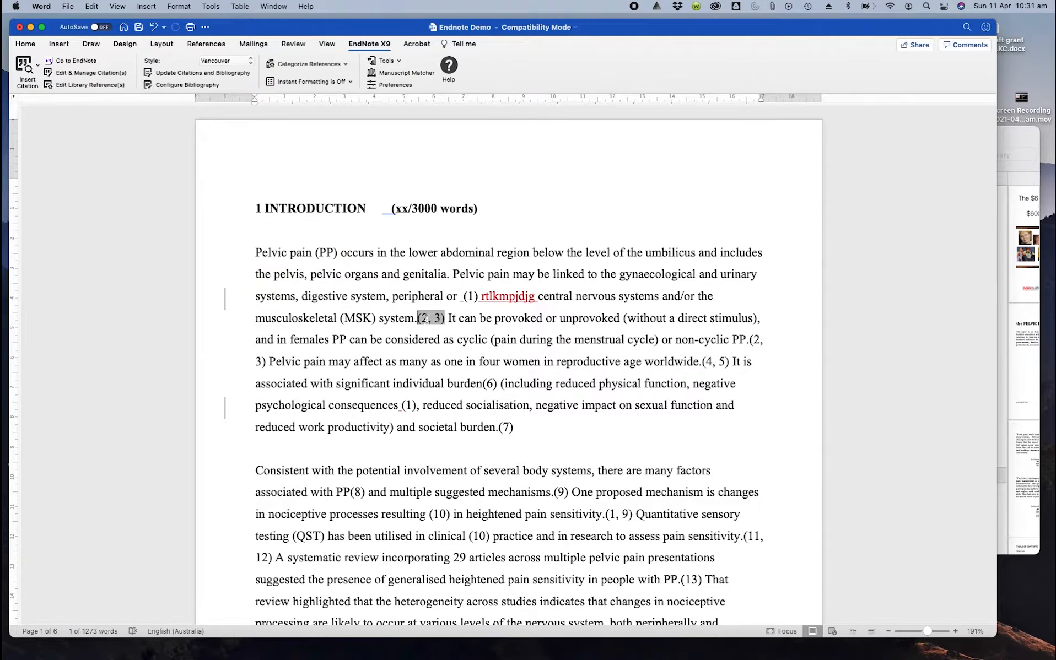
scroll(503, 419, "down", 20)
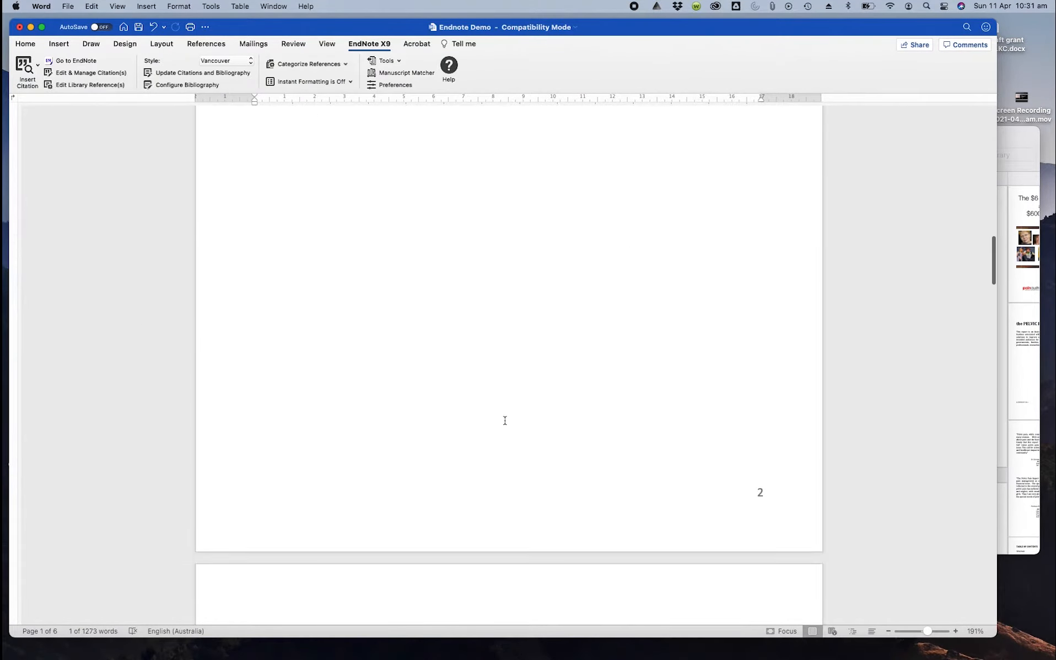
scroll(504, 421, "down", 20)
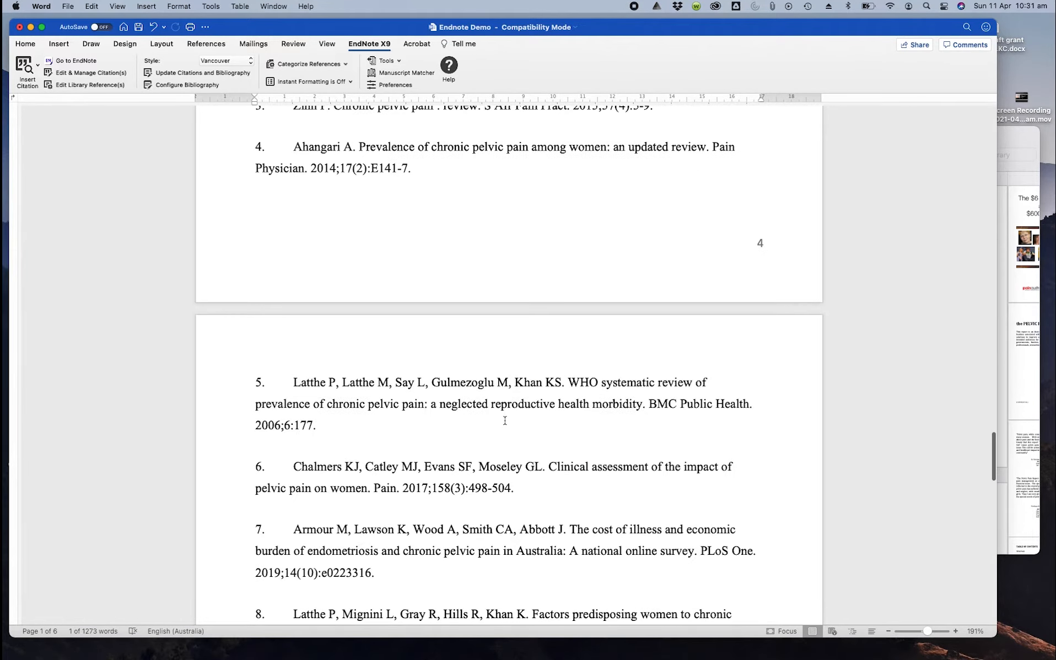
scroll(505, 420, "up", 5)
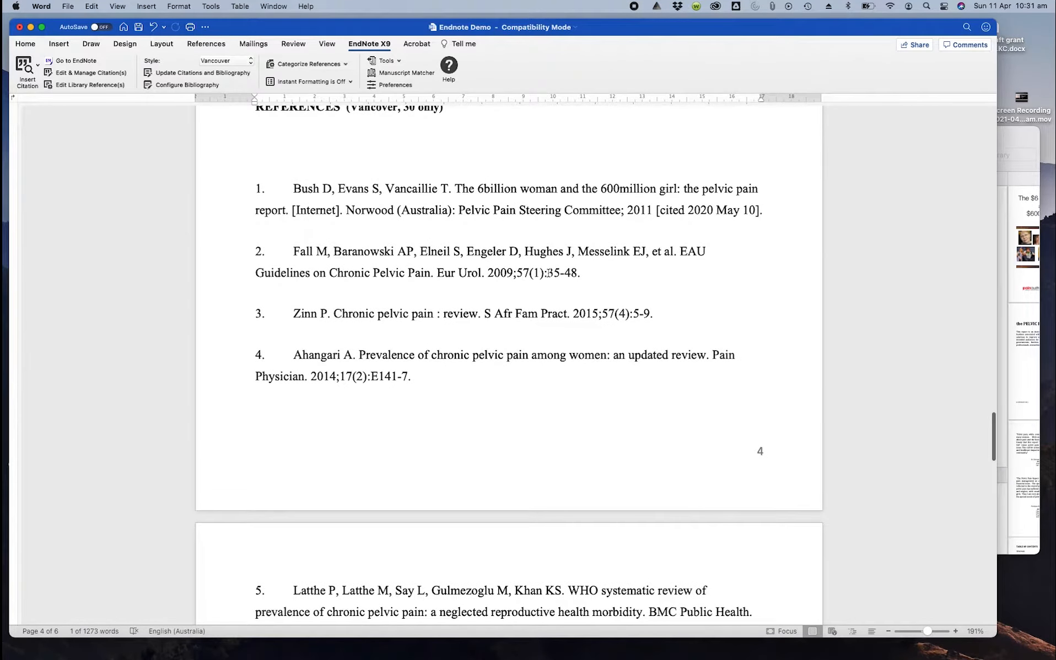
scroll(407, 336, "up", 20)
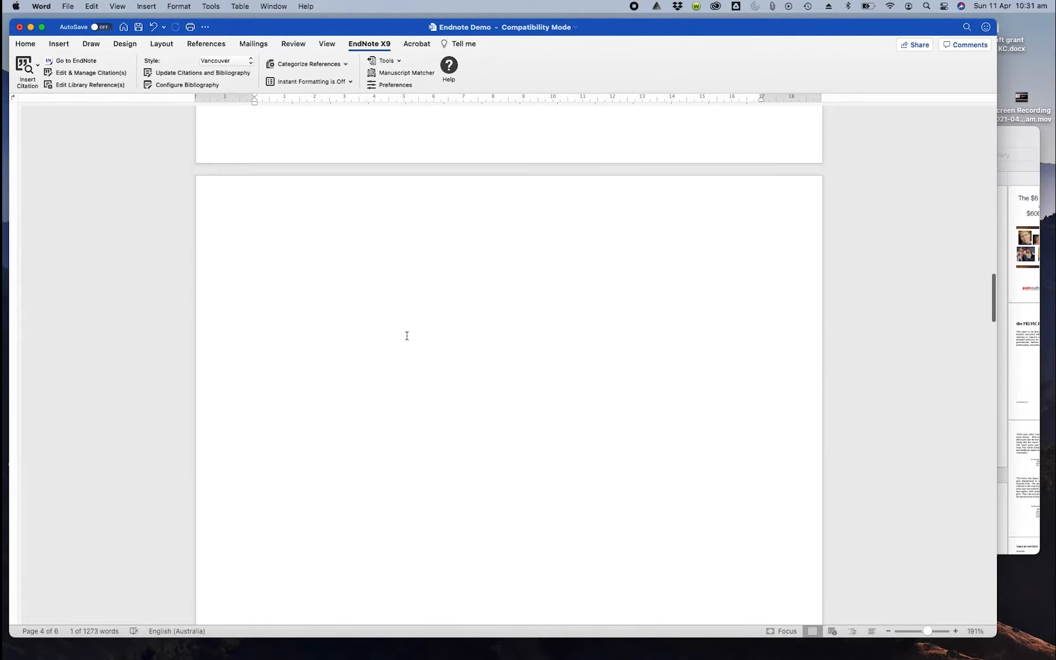
scroll(407, 336, "down", 1)
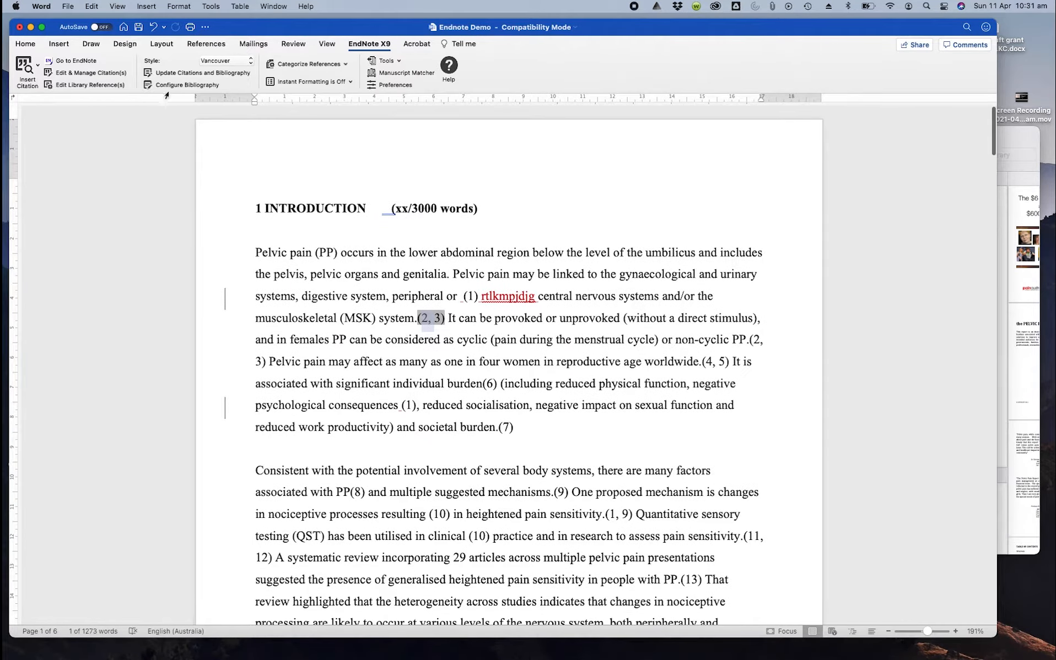
Switch the citation style to Author-Date, check the in-text citations, and set the style back to Vancouver
left_click(240, 61)
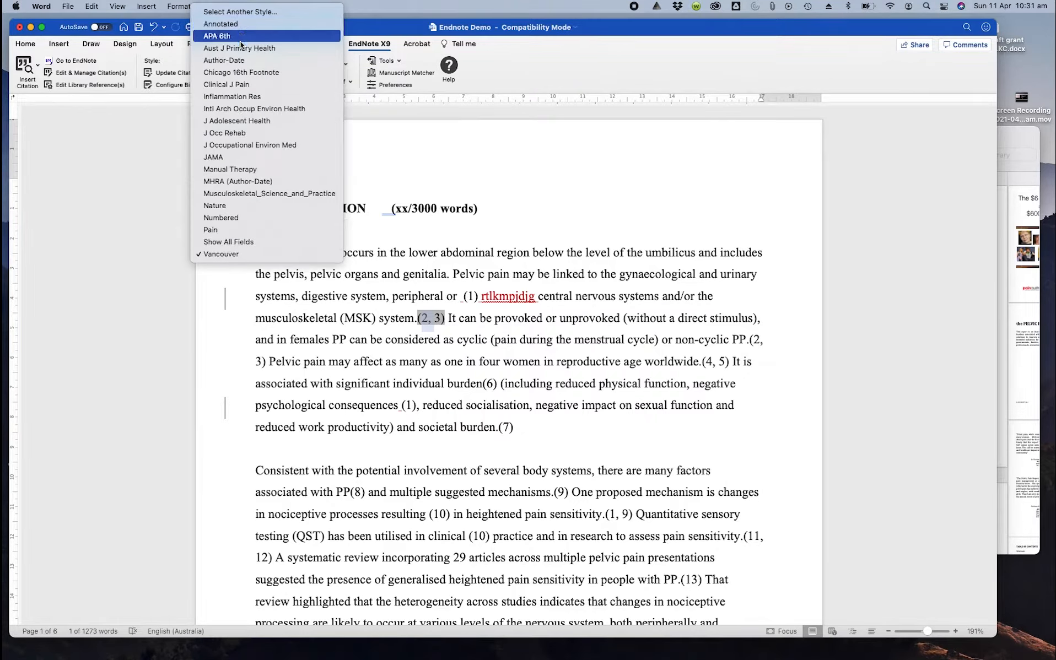
left_click(243, 61)
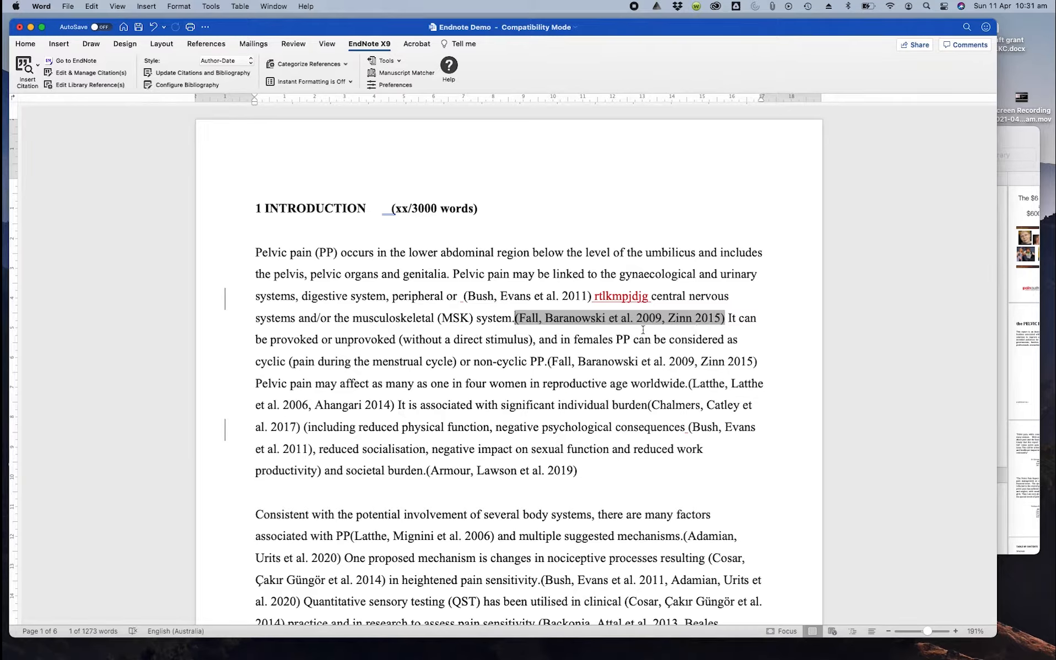
left_click(247, 61)
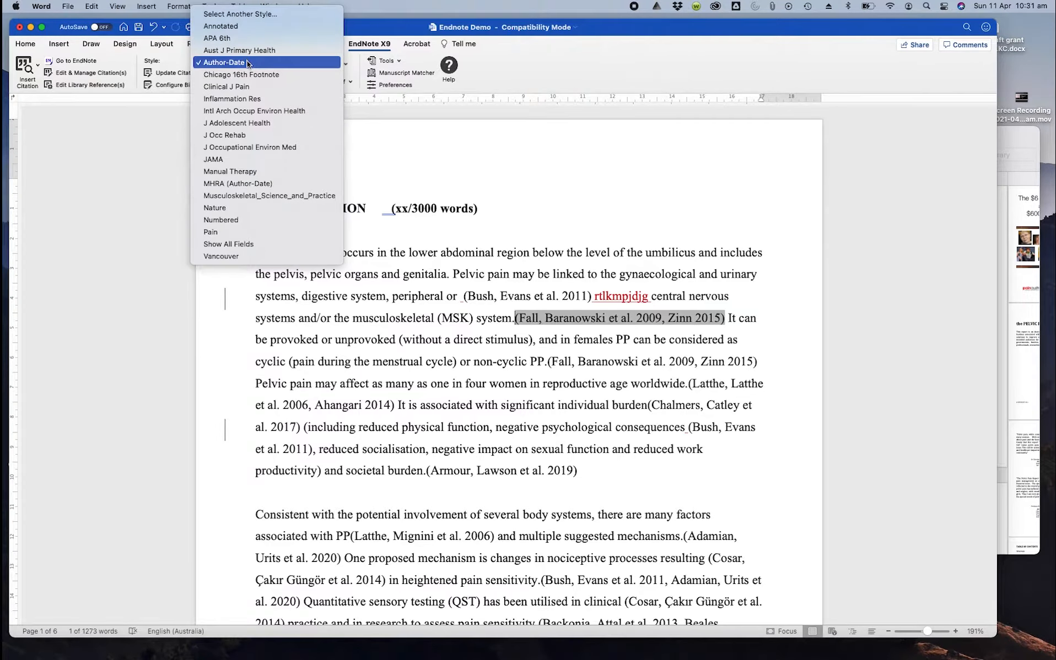
left_click(241, 257)
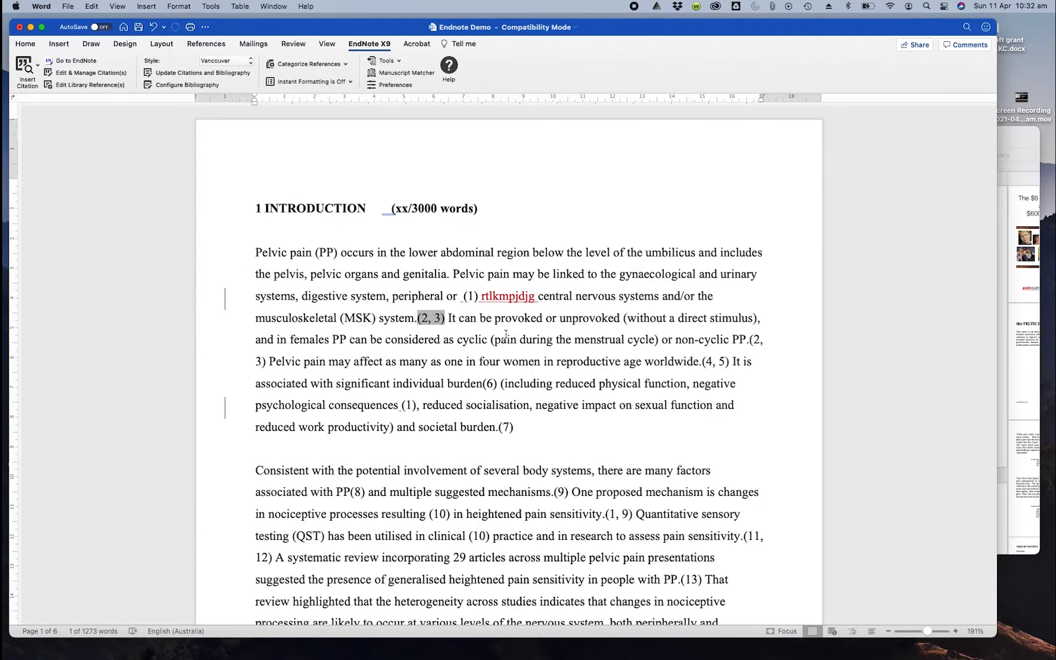
Examine how journal names are written in the Vancouver reference list, and highlight the journal name in reference 10
scroll(553, 339, "down", 20)
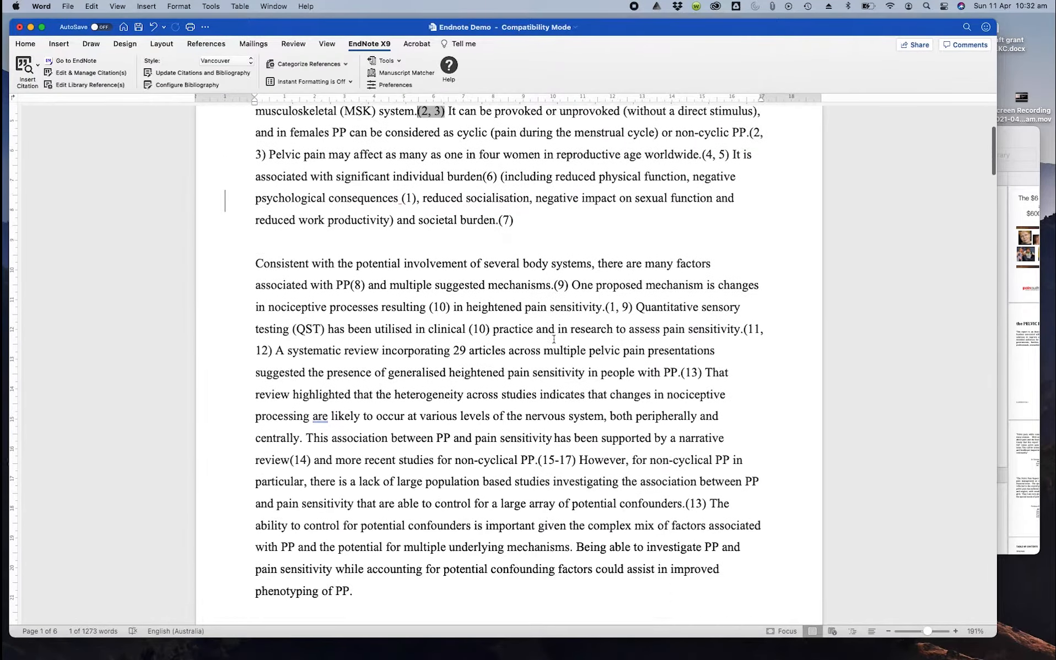
scroll(553, 339, "down", 20)
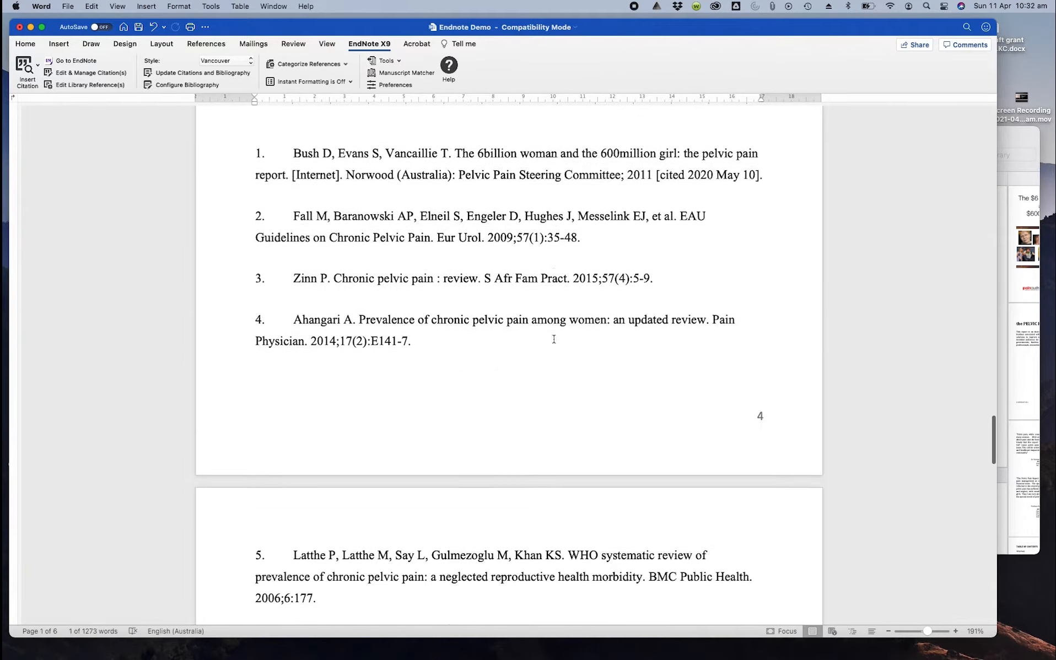
scroll(554, 338, "down", 15)
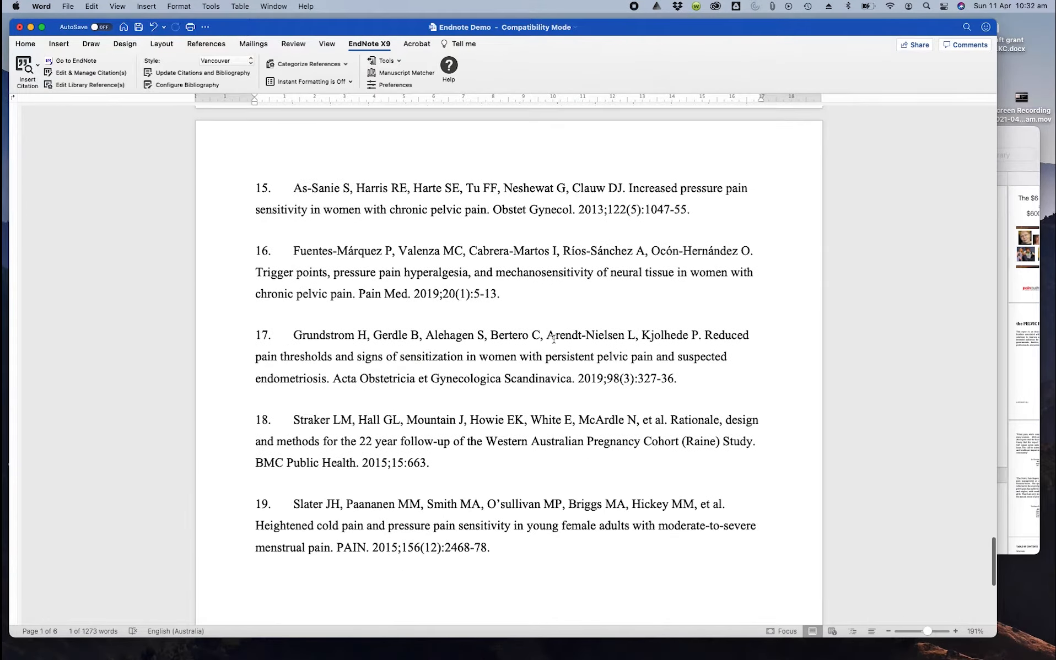
scroll(554, 339, "up", 20)
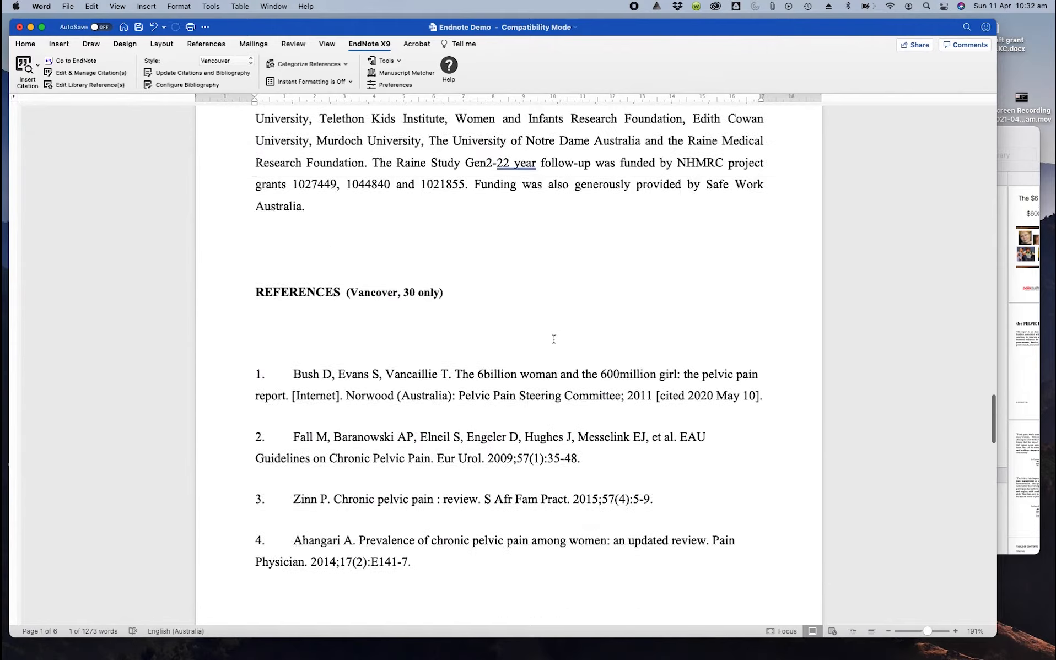
scroll(554, 339, "up", 20)
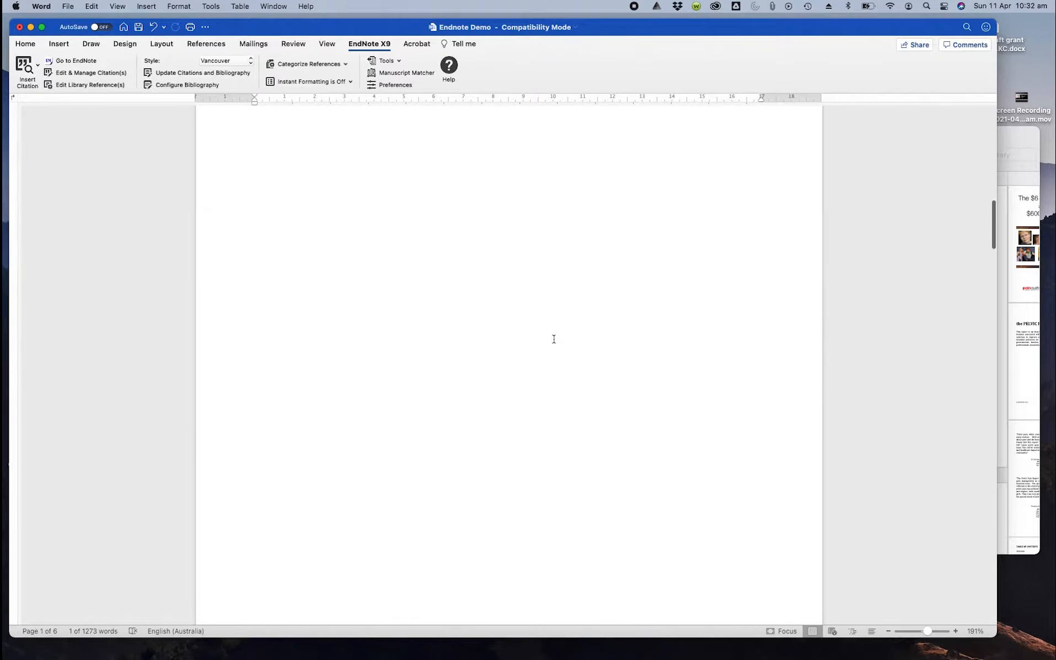
scroll(553, 339, "down", 20)
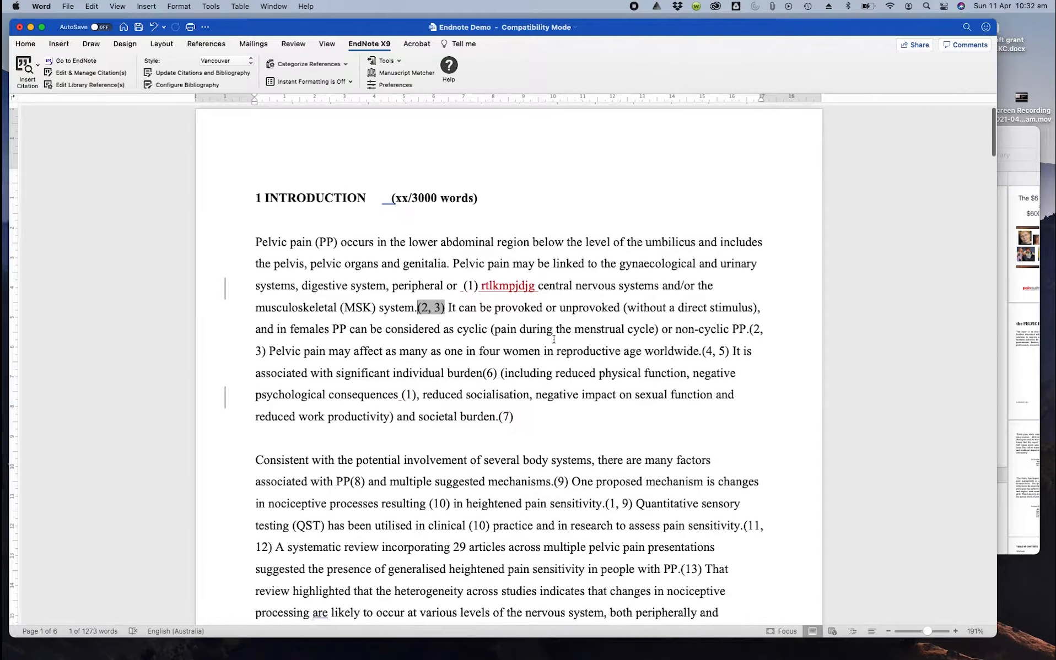
scroll(554, 339, "down", 20)
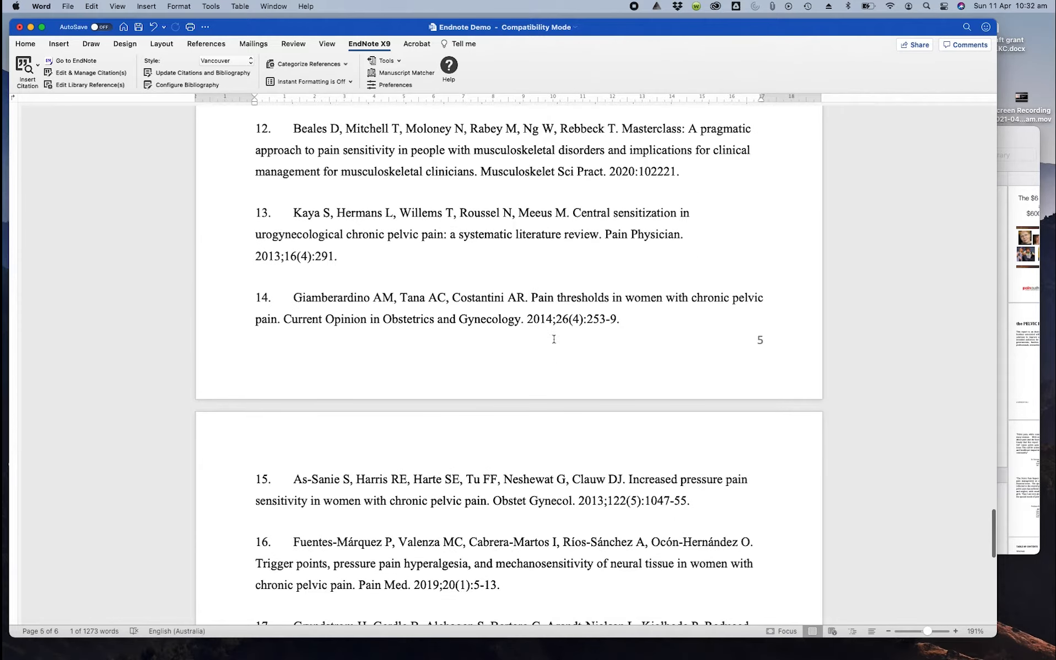
scroll(526, 318, "up", 2)
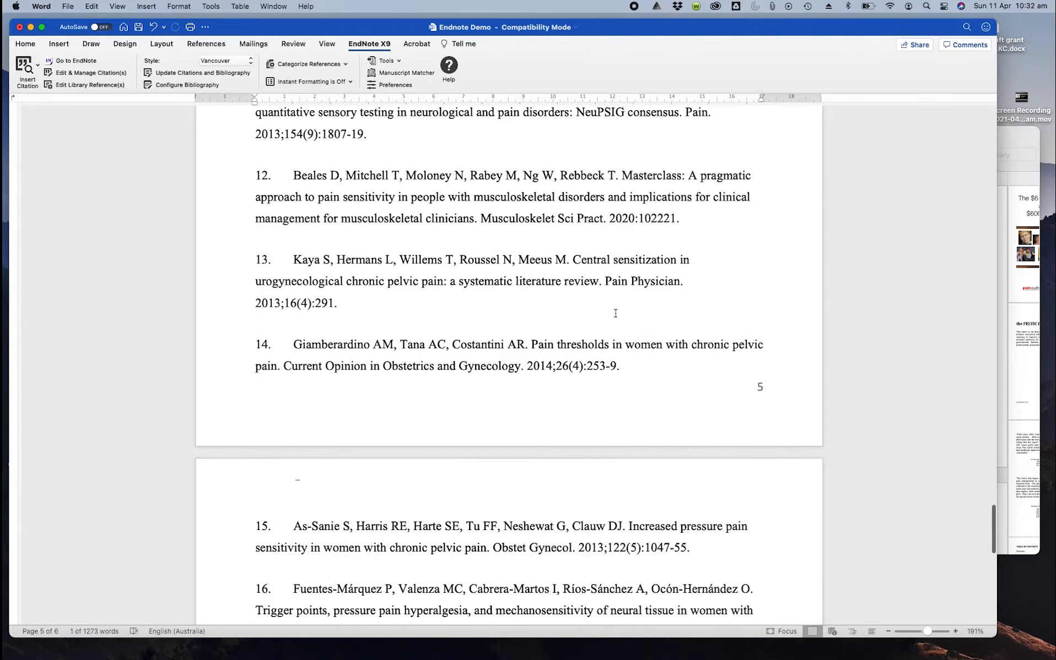
scroll(566, 286, "down", 1)
scroll(566, 286, "up", 20)
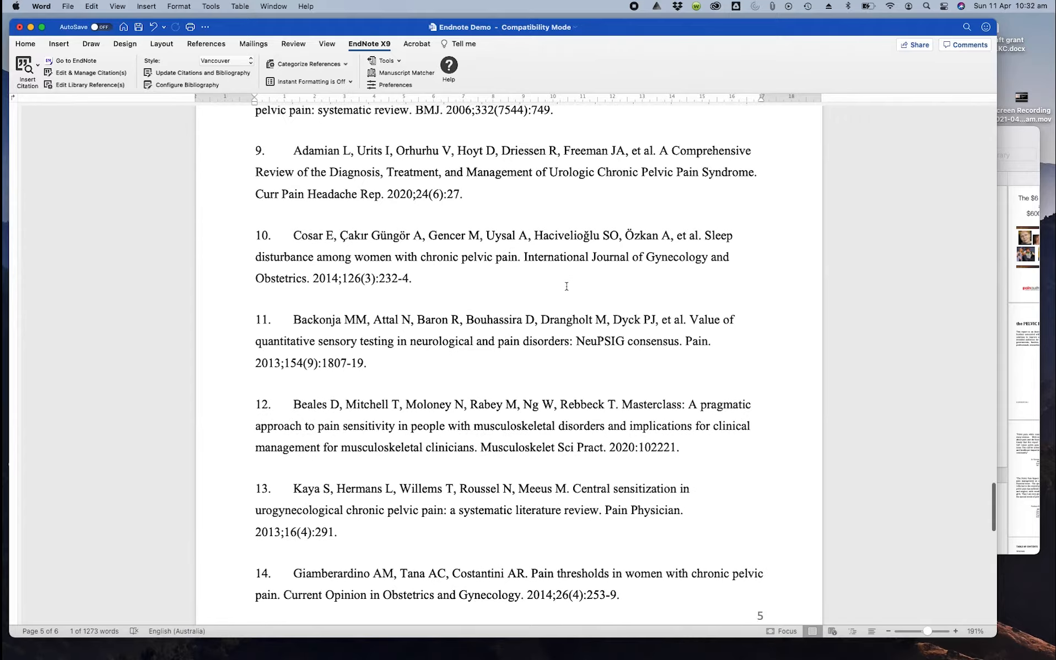
scroll(566, 286, "up", 10)
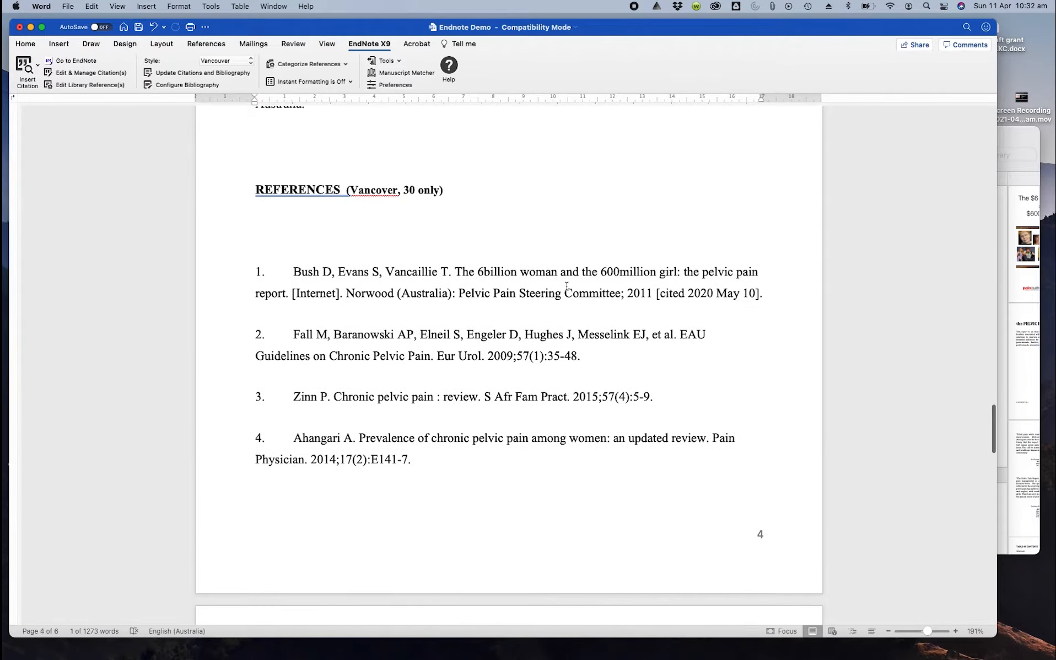
scroll(566, 286, "down", 4)
scroll(566, 286, "down", 15)
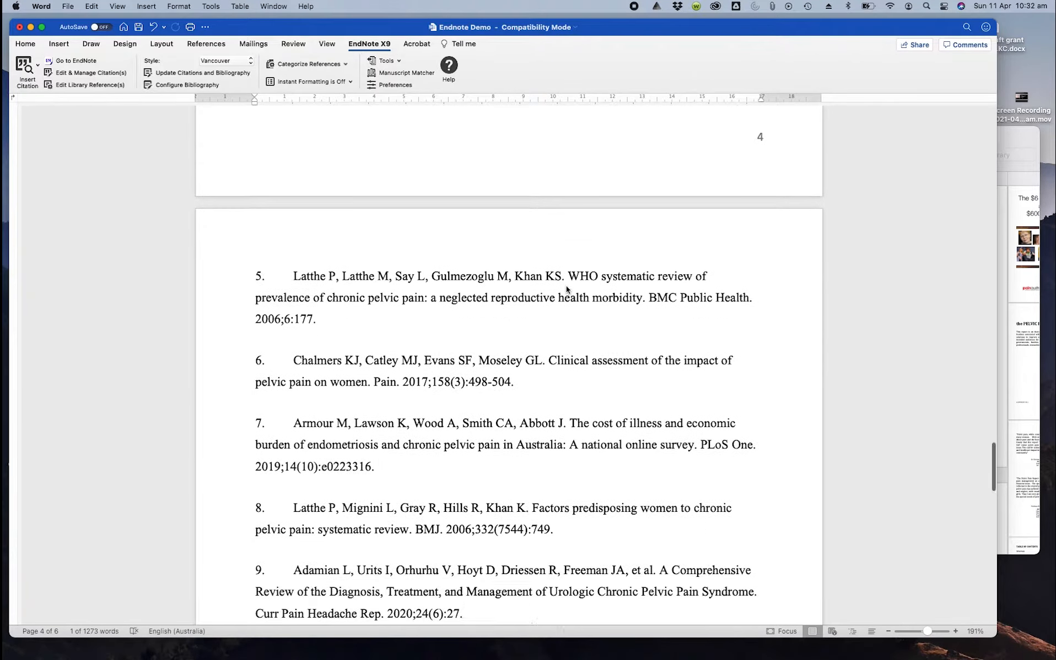
scroll(479, 293, "down", 4)
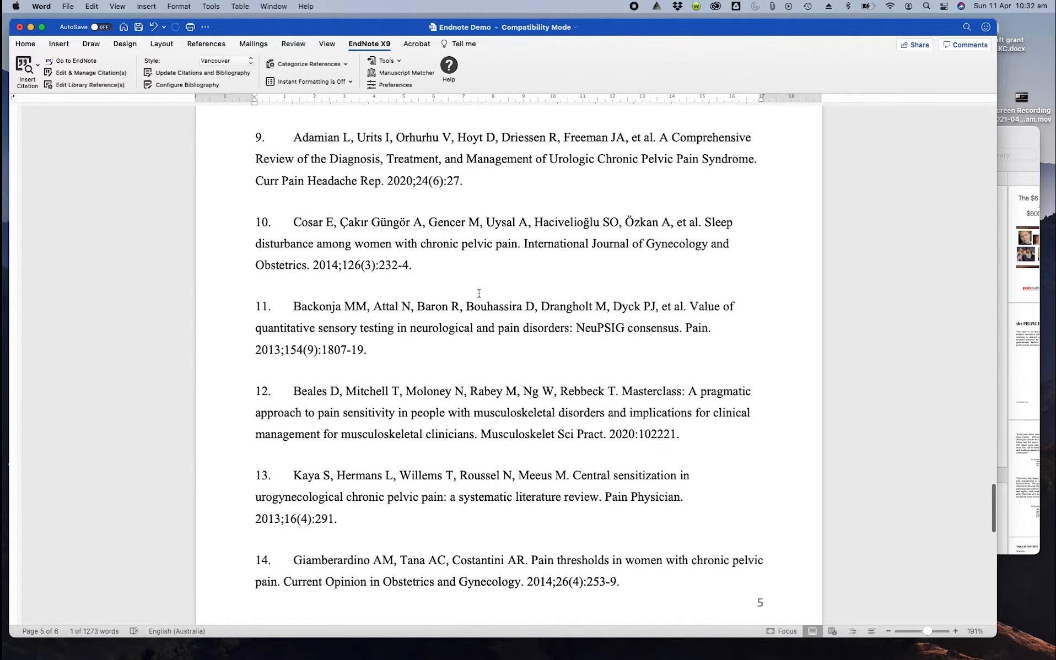
left_click_drag(524, 243, 307, 265)
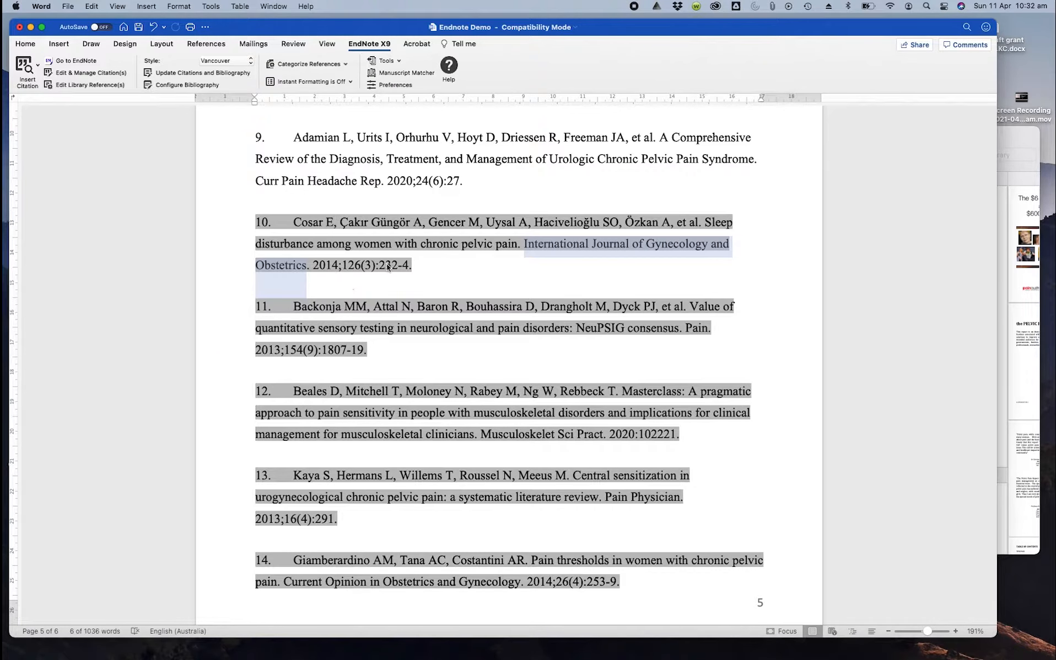
Switch to the EndNote library, select the 2014 reference "Sleep disturbance among women with chronic pelvic pain", and check its Journal field
left_click(1015, 137)
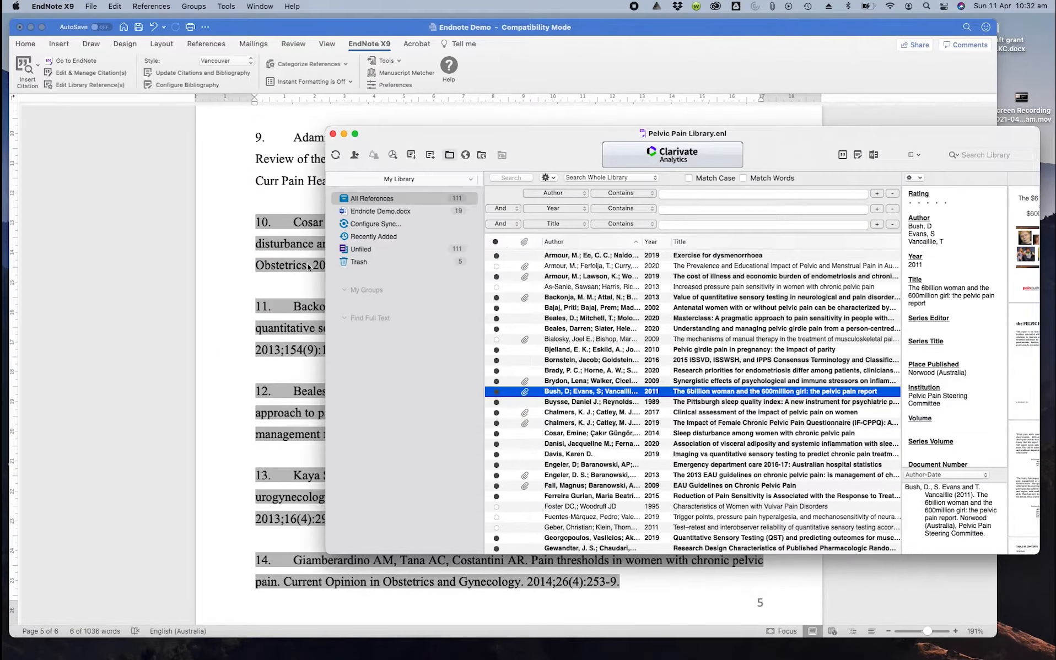
left_click(661, 44)
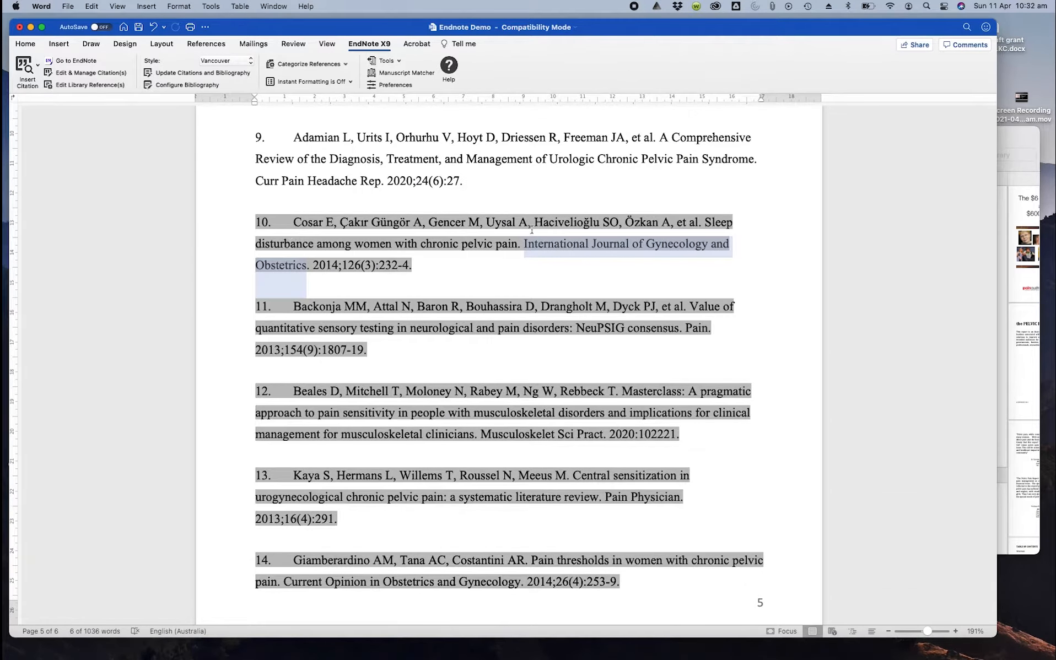
left_click(1020, 142)
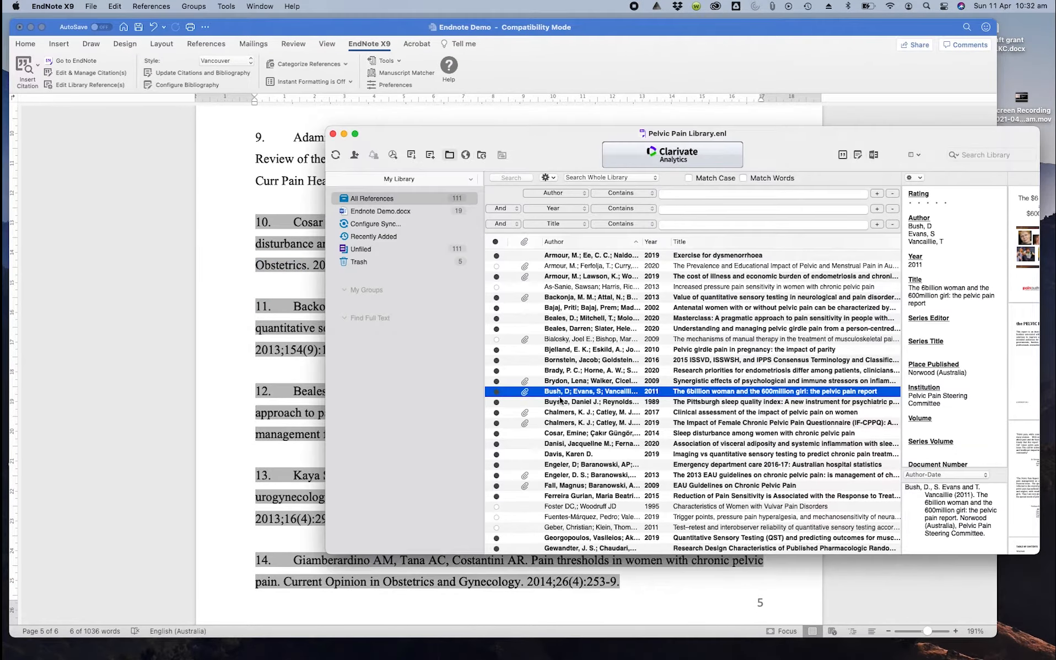
scroll(561, 400, "down", 5)
left_click(576, 358)
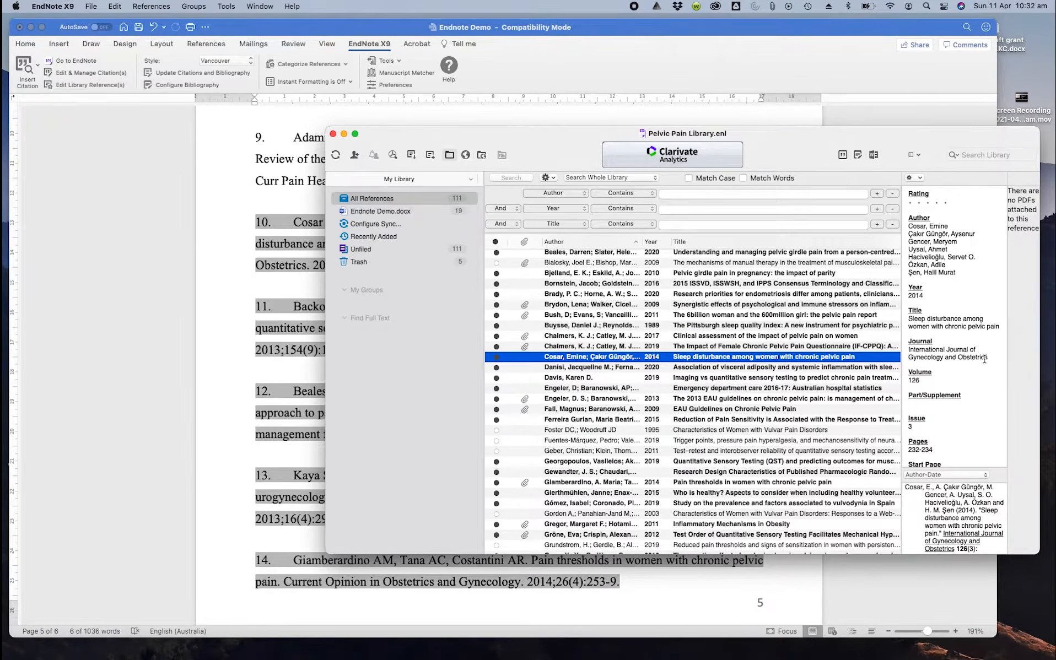
left_click_drag(988, 359, 908, 349)
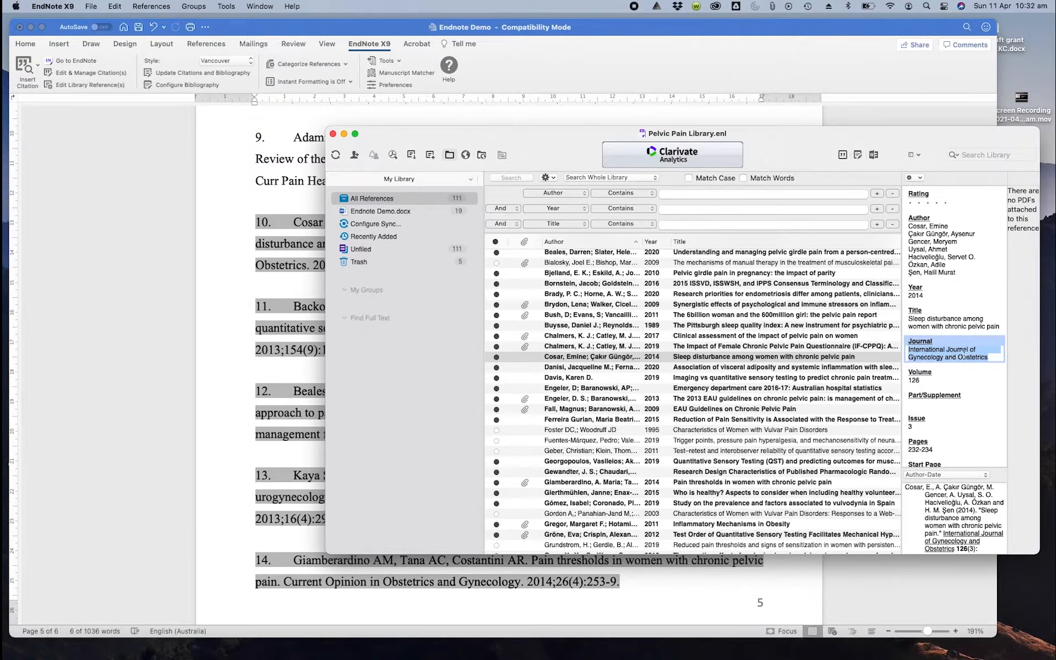
left_click(569, 358)
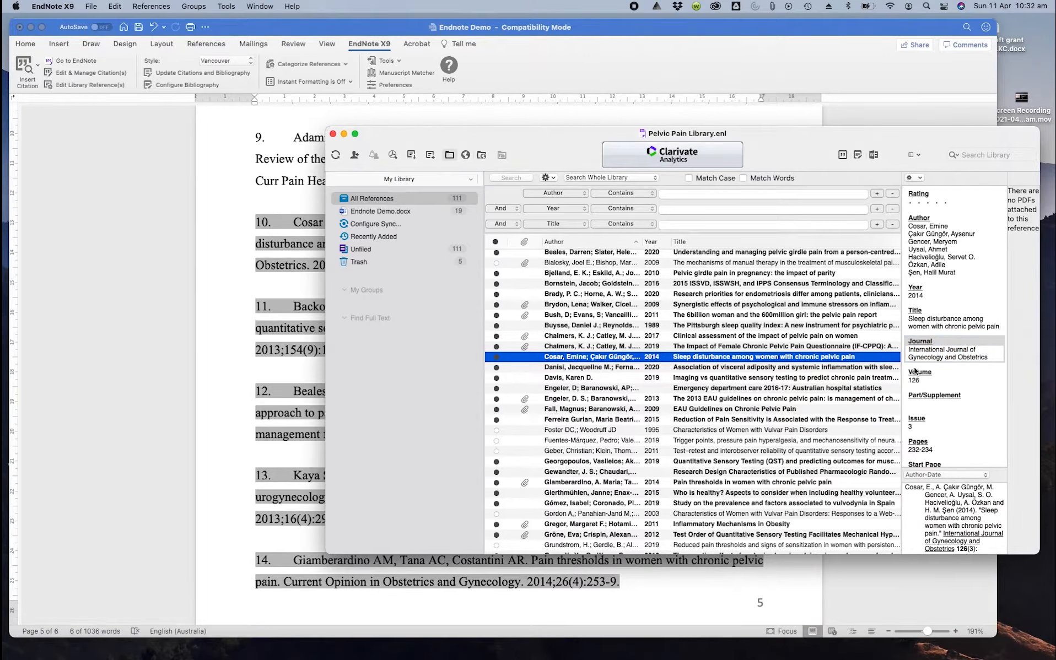
Switch to Safari, open a new tab, and detach it into its own window
mouse_move(688, 655)
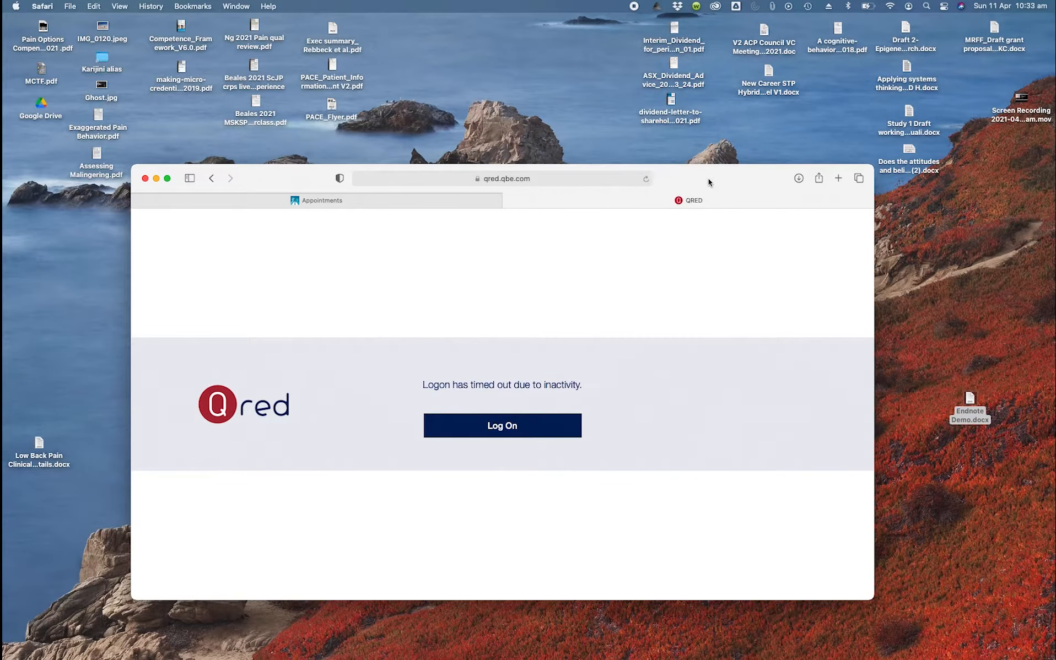
left_click(838, 178)
key("ctrl+Up")
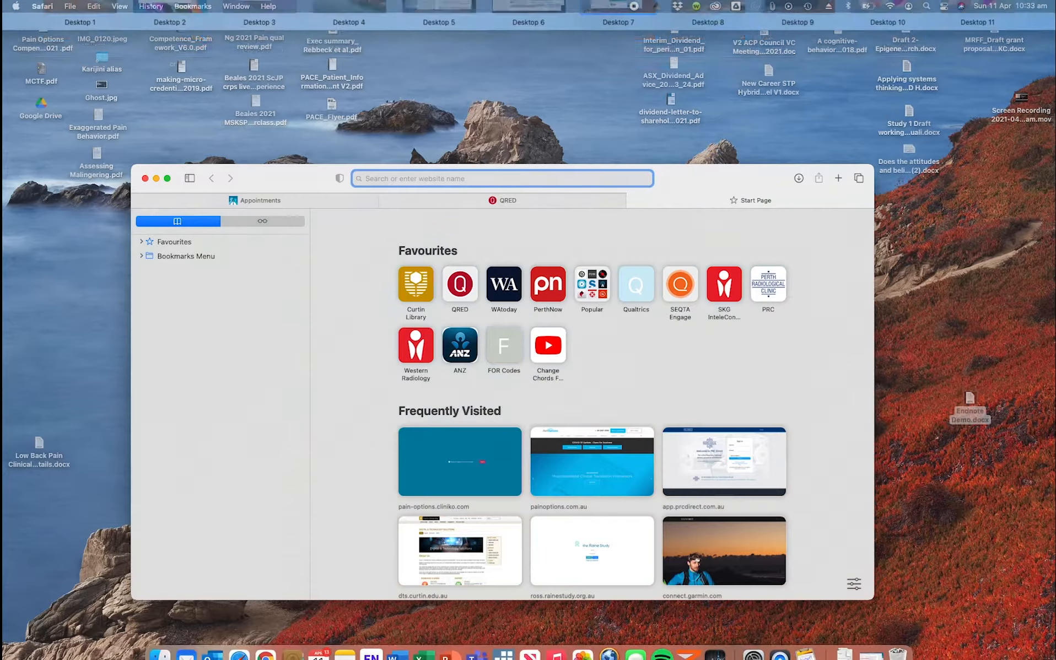
left_click(752, 170)
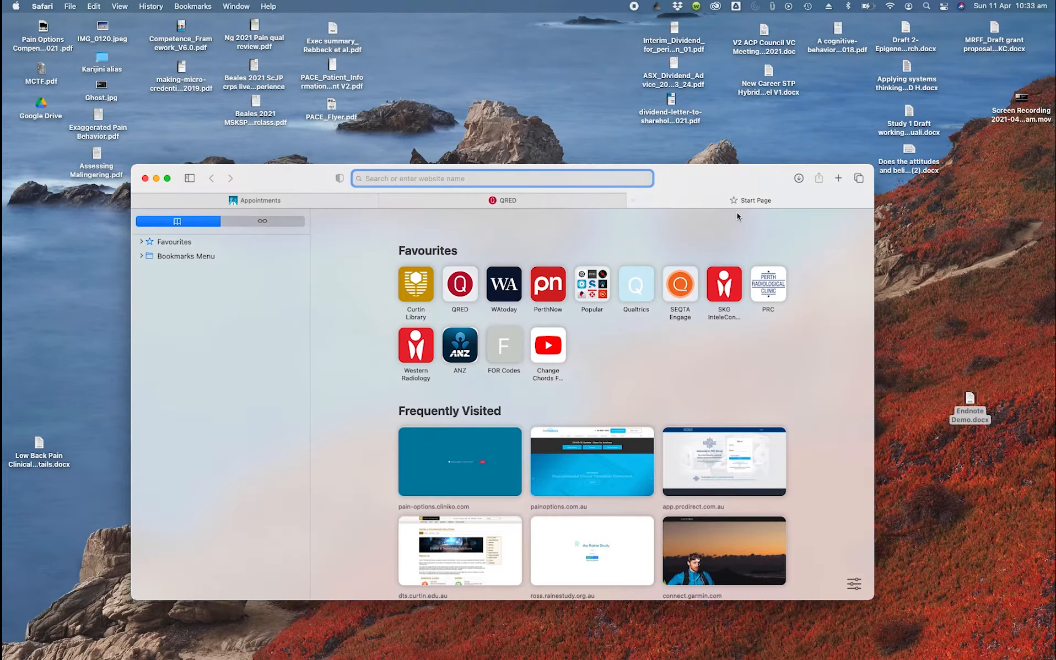
left_click_drag(729, 200, 893, 226)
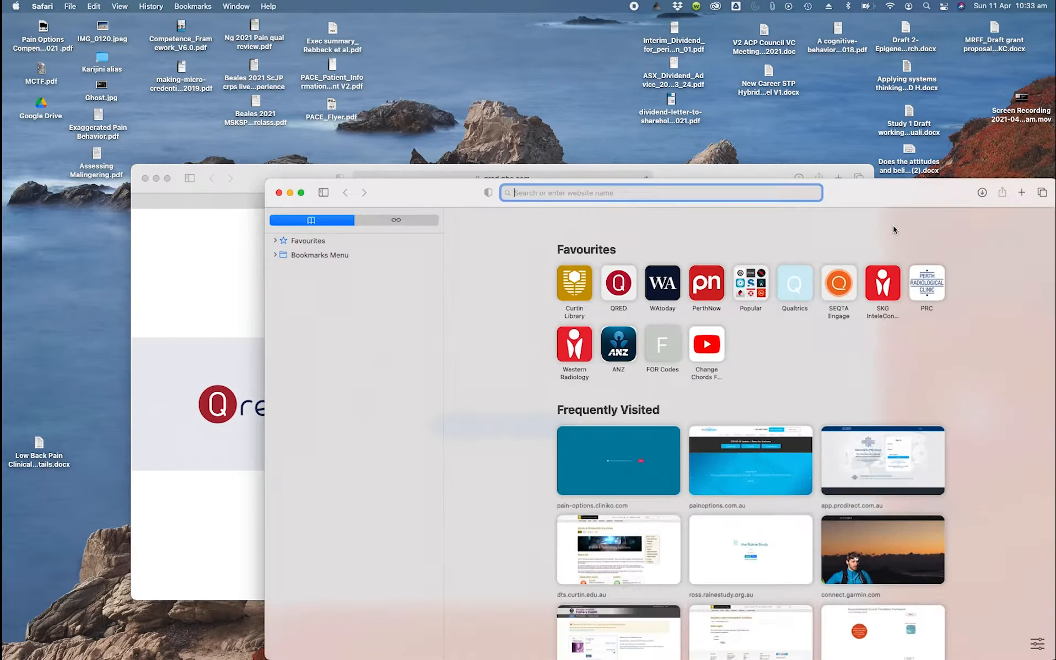
Move the new Safari window to Desktop 6 and position it over the Word document
key("ctrl+Up")
left_click_drag(935, 110, 458, 31)
left_click(460, 38)
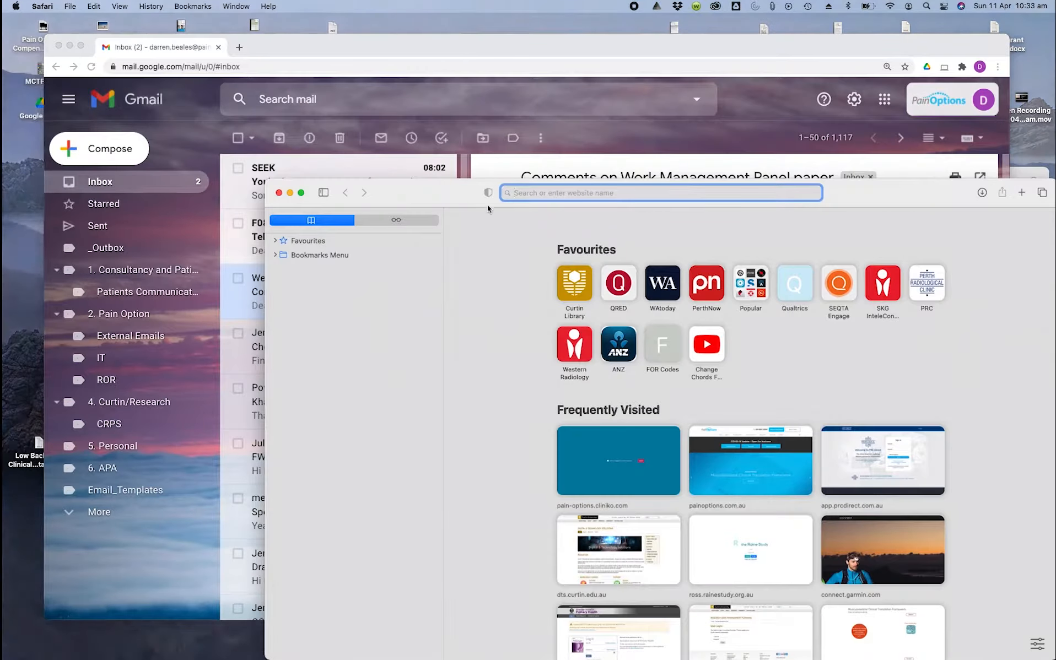
key("ctrl+Up")
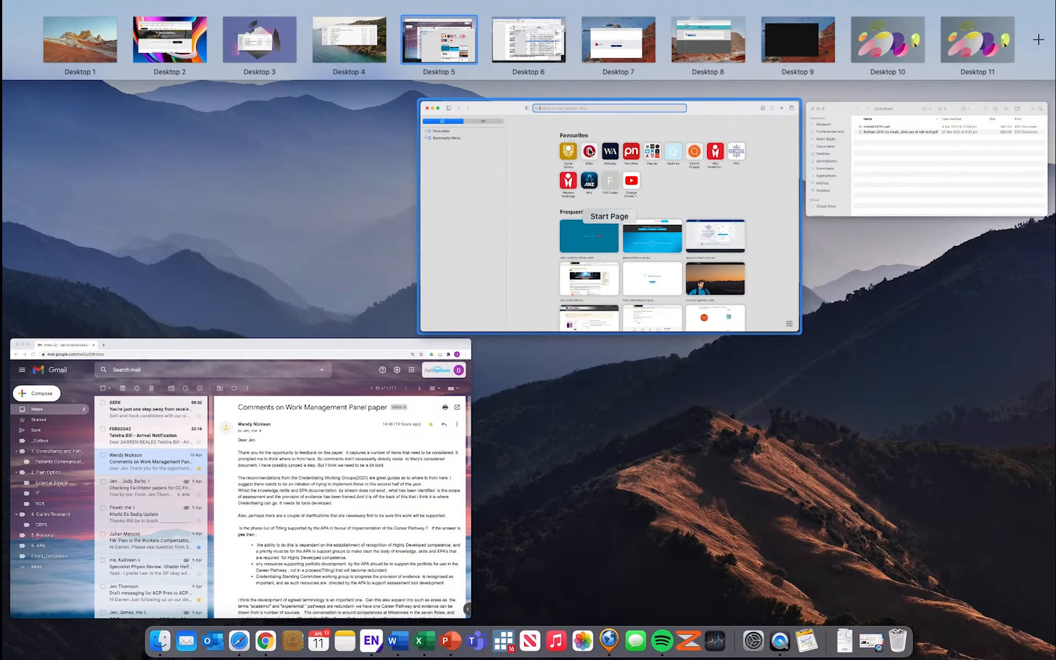
left_click_drag(710, 125, 554, 23)
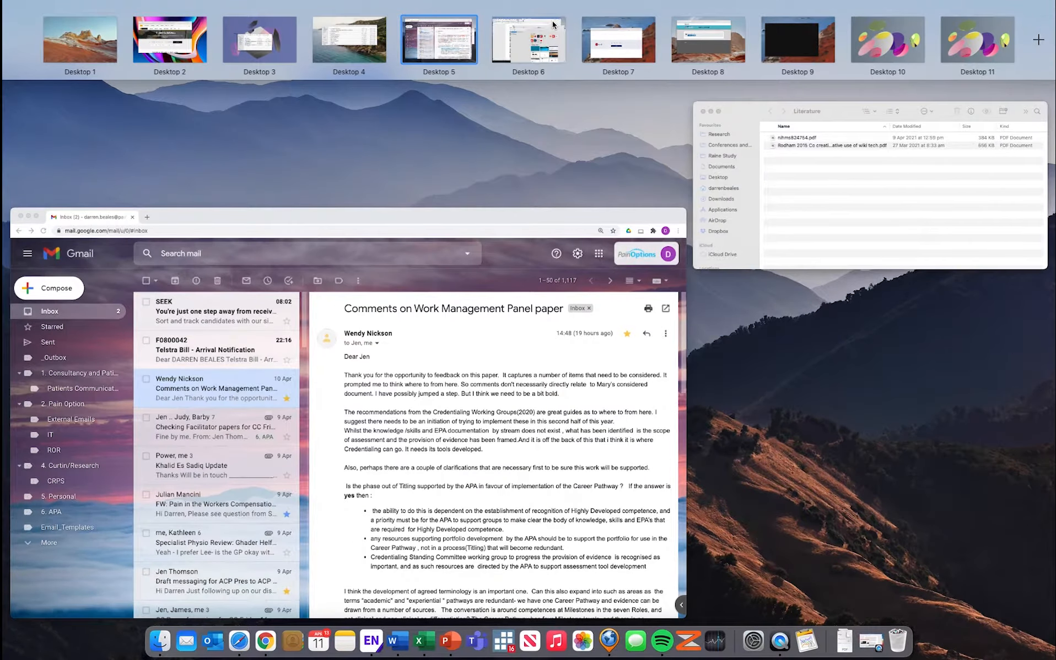
left_click(561, 37)
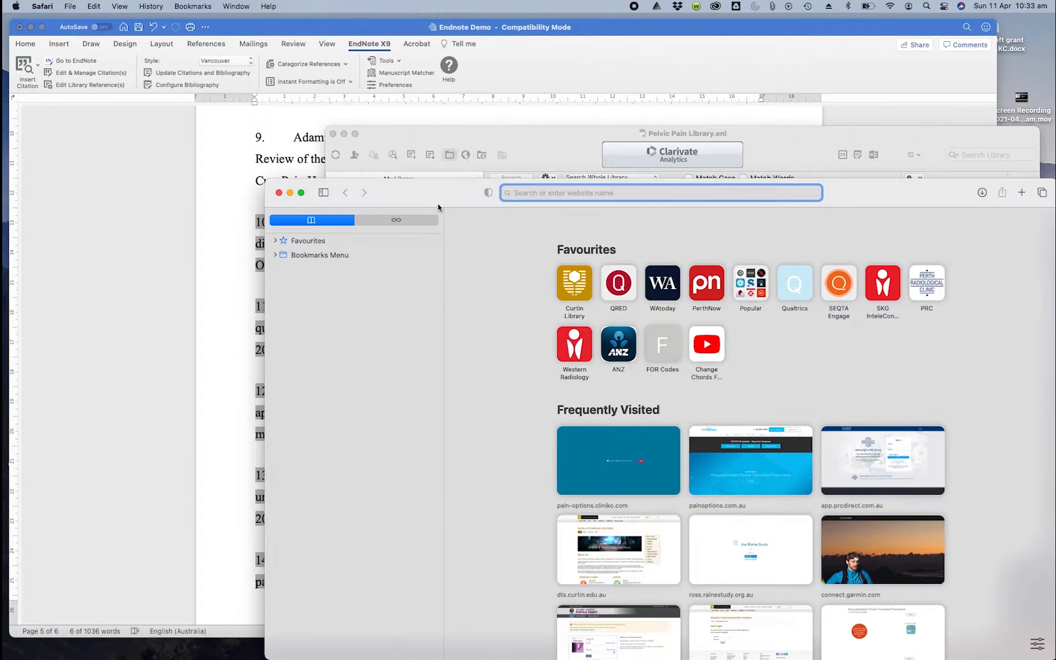
left_click_drag(437, 204, 265, 59)
Copy the journal name from the 2014 reference's Journal field and search the web in Safari for "International Journal of Gynecology and Obstetrics abbreviation"
left_click(933, 369)
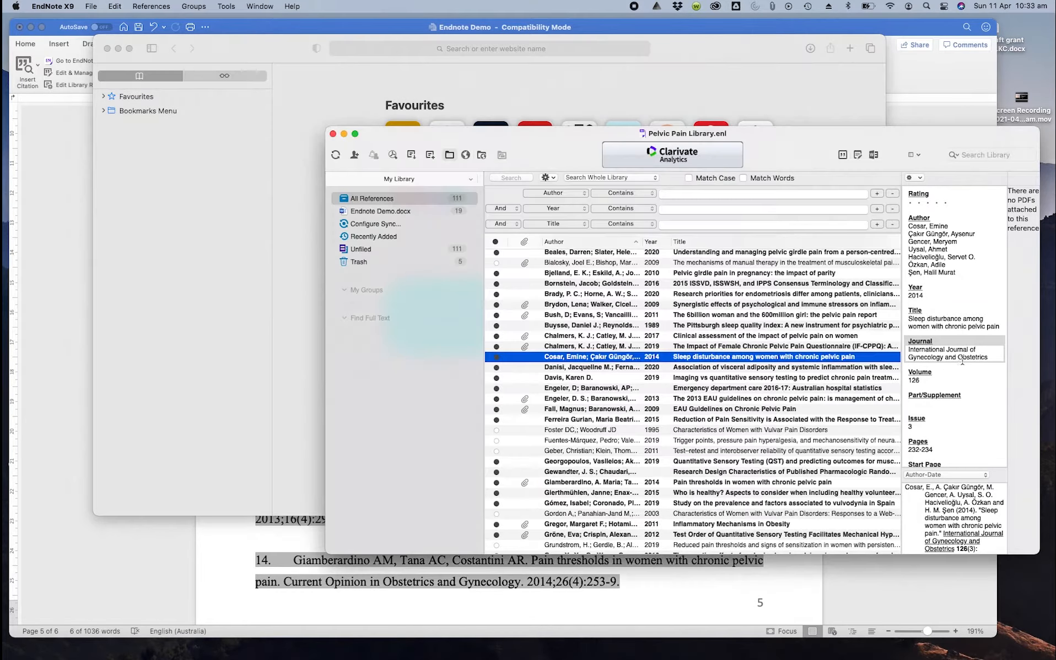
left_click_drag(991, 359, 910, 349)
key("super+c")
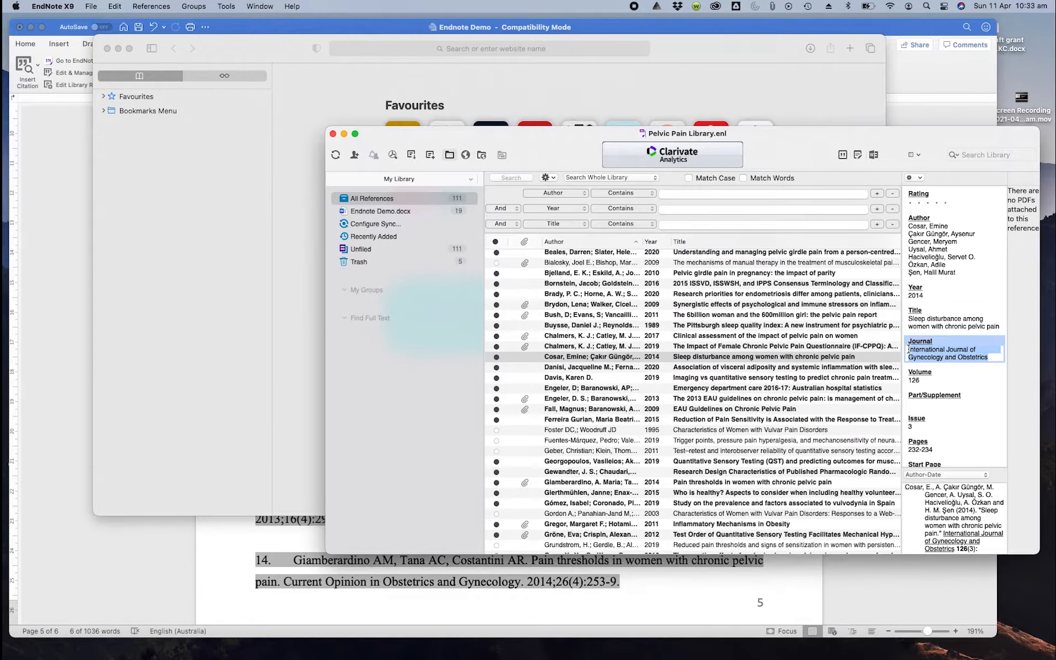
left_click(186, 247)
left_click(467, 48)
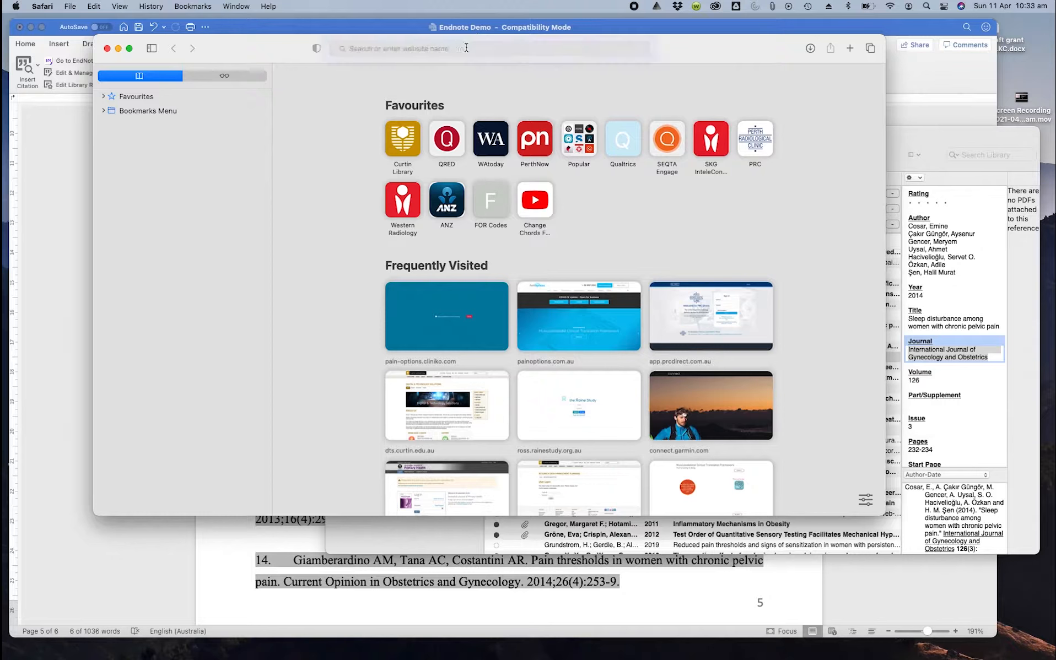
key("super+v")
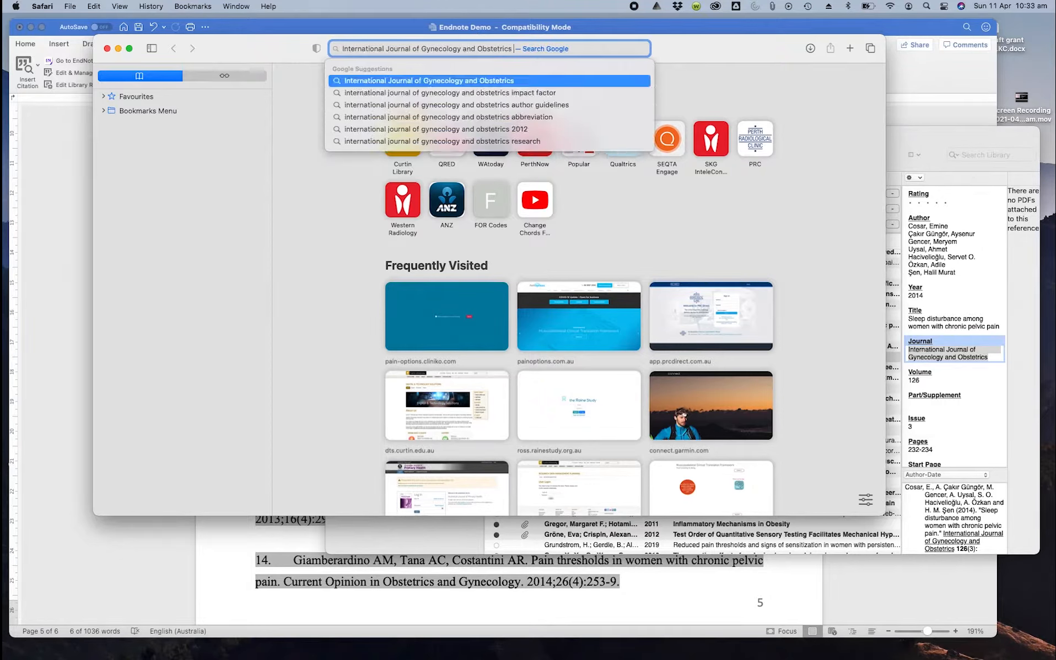
type("abbreviat")
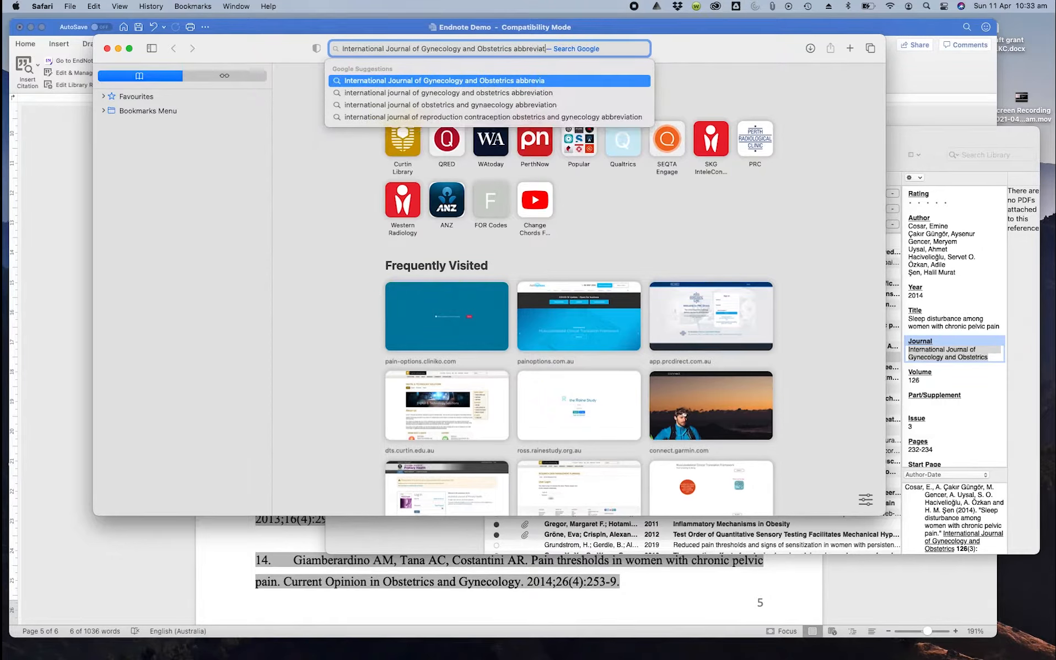
type("ion")
key("Return")
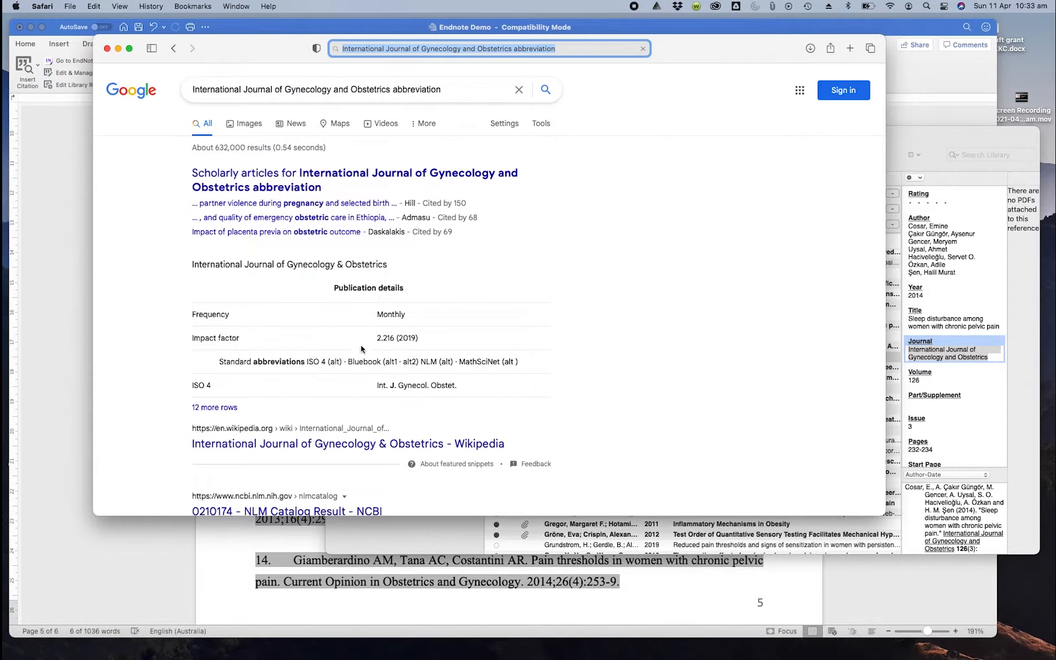
Copy the ISO 4 abbreviation "Int. J. Gynecol. Obstet." from the search results and paste it over the journal name in the EndNote reference
left_click_drag(462, 386, 378, 389)
key("super+c")
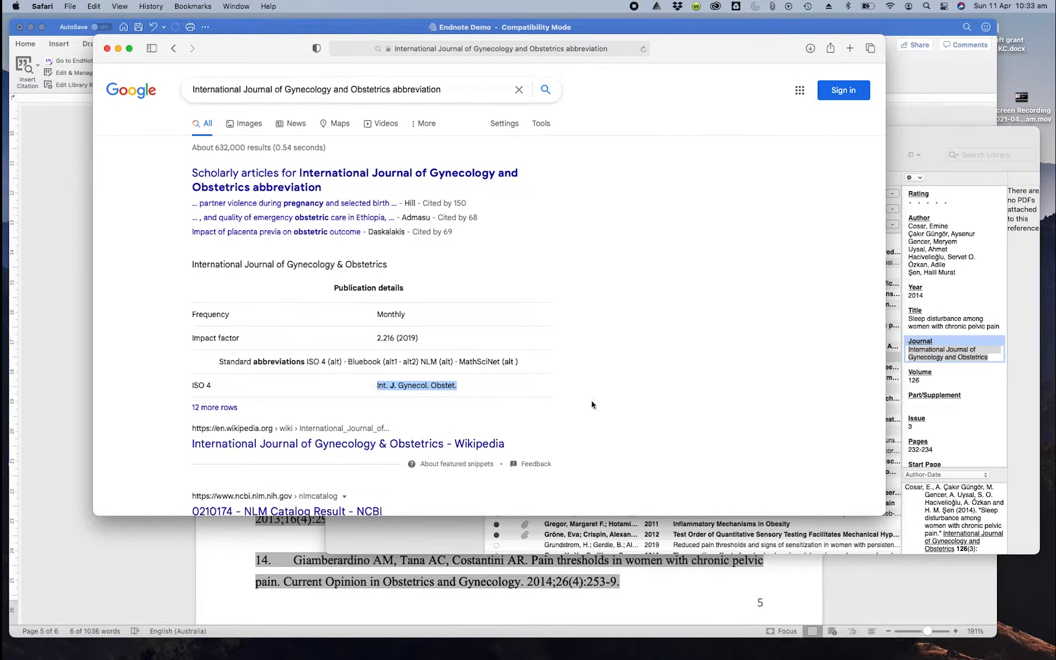
left_click(968, 398)
left_click(991, 357)
left_click_drag(990, 357, 914, 348)
key("super+v")
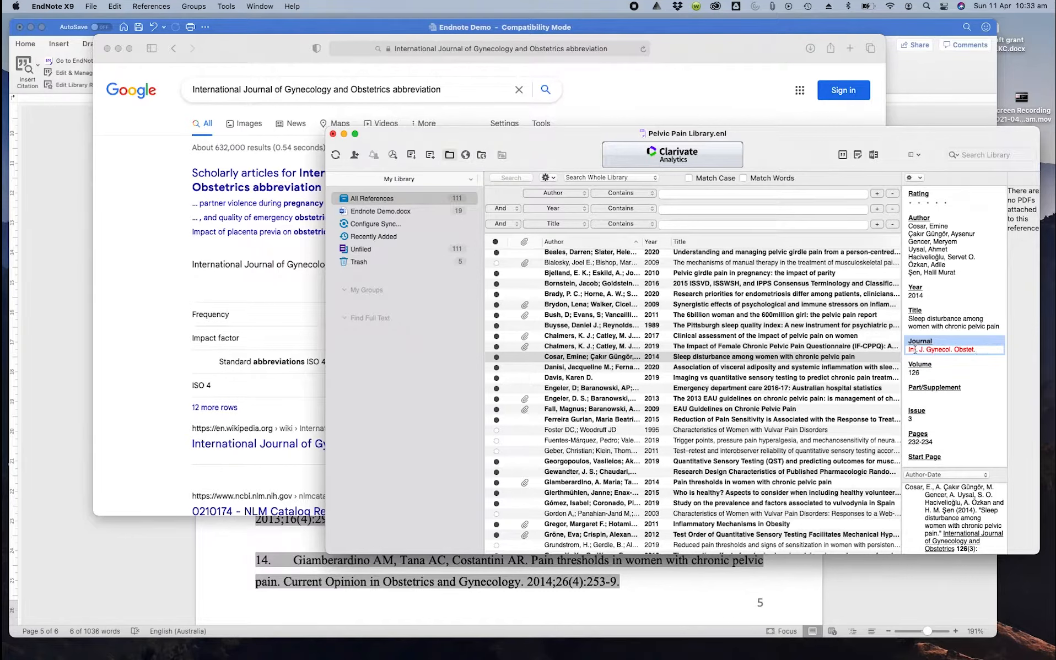
Remove the full stops so the Journal field reads "Int J Gynecol Obstet", and save the change to the reference
left_click(916, 349)
key("BackSpace")
left_click(923, 349)
key("BackSpace")
left_click(948, 349)
key("BackSpace")
left_click(792, 349)
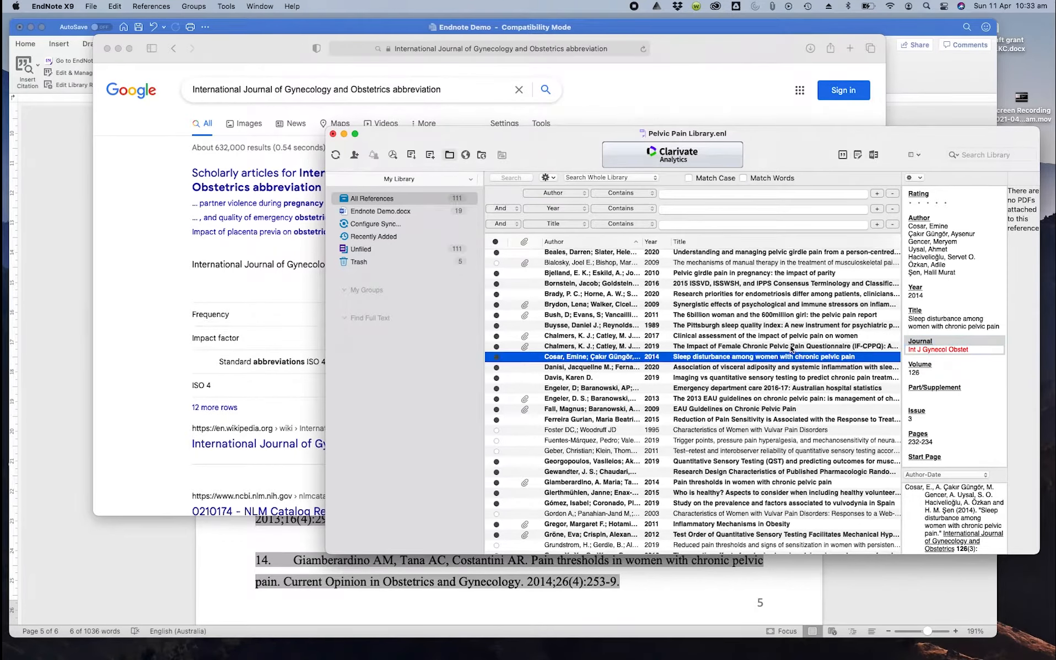
left_click(791, 359)
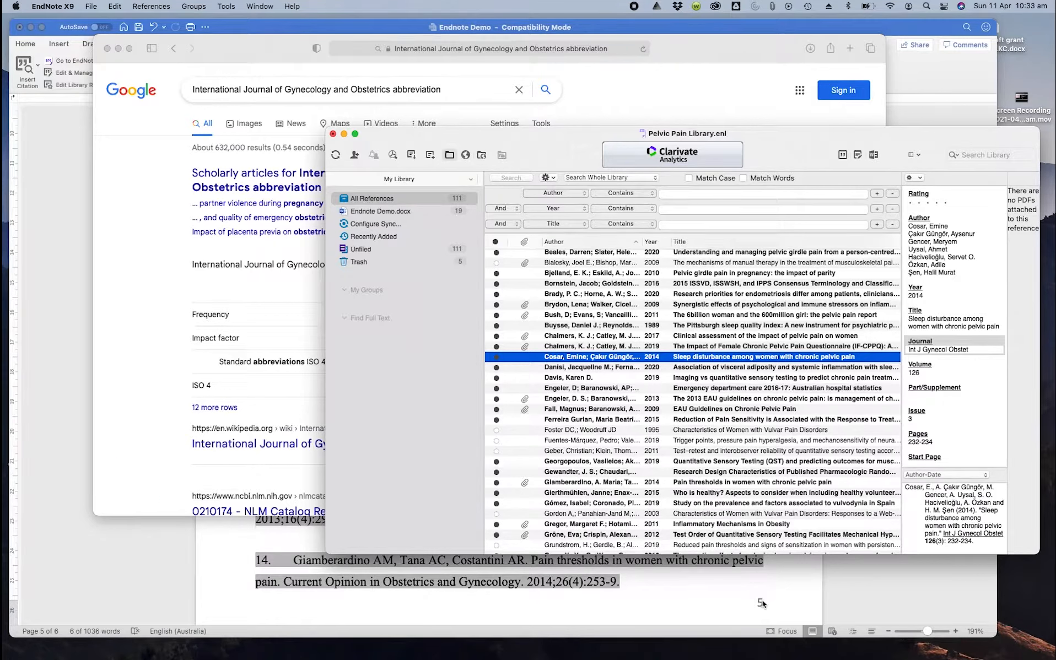
Switch to the Word document, update the citations and bibliography, and highlight the abbreviated journal name in reference 10
left_click(868, 593)
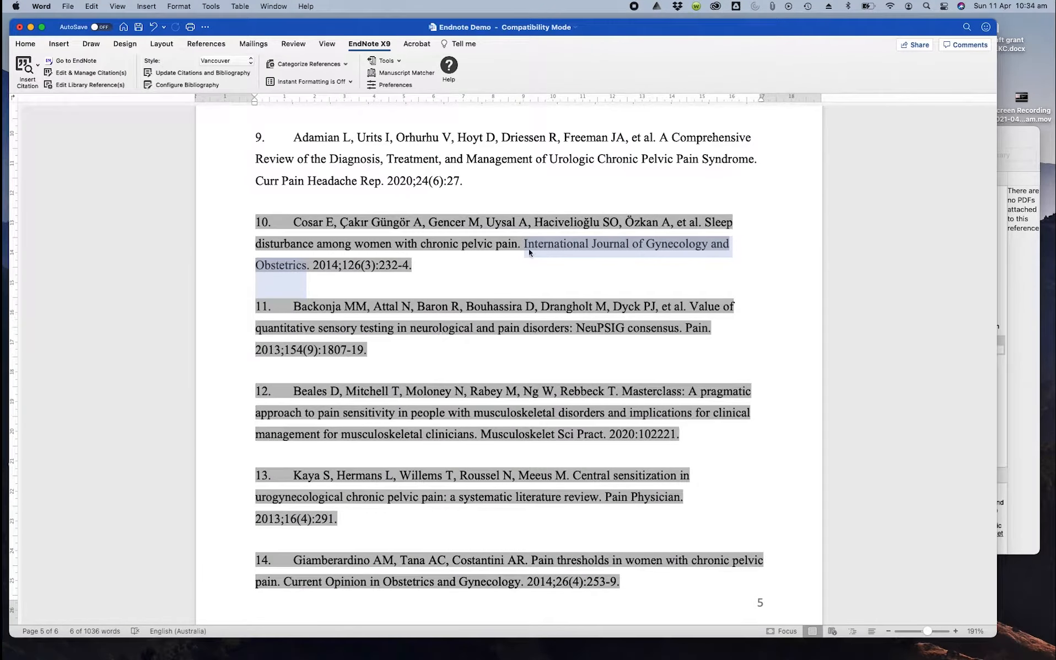
left_click(459, 269)
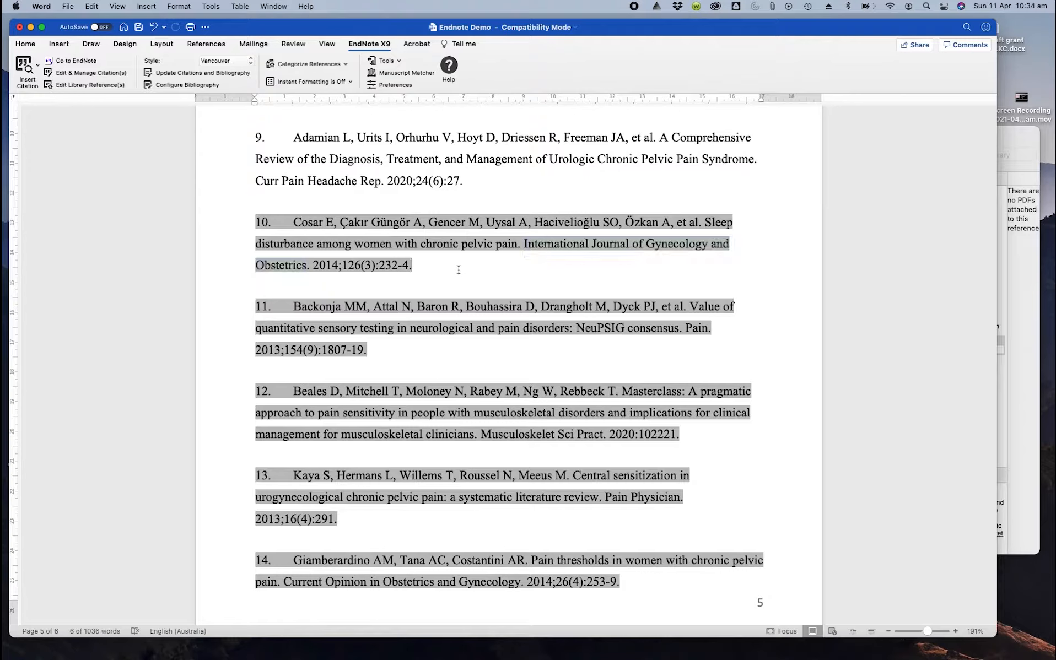
left_click(187, 76)
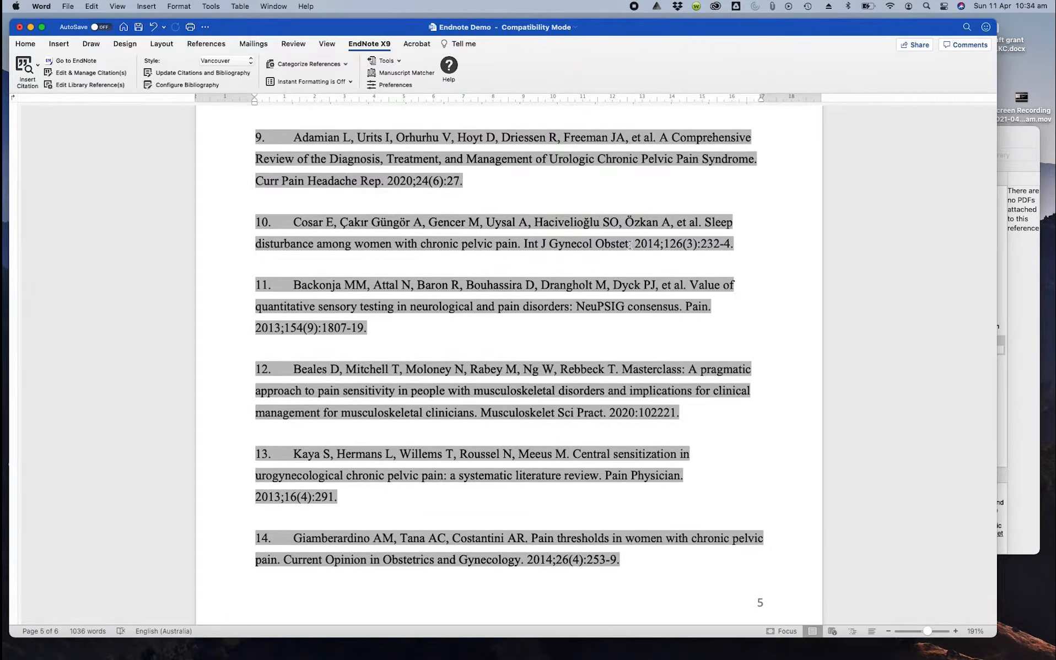
left_click_drag(629, 245, 524, 244)
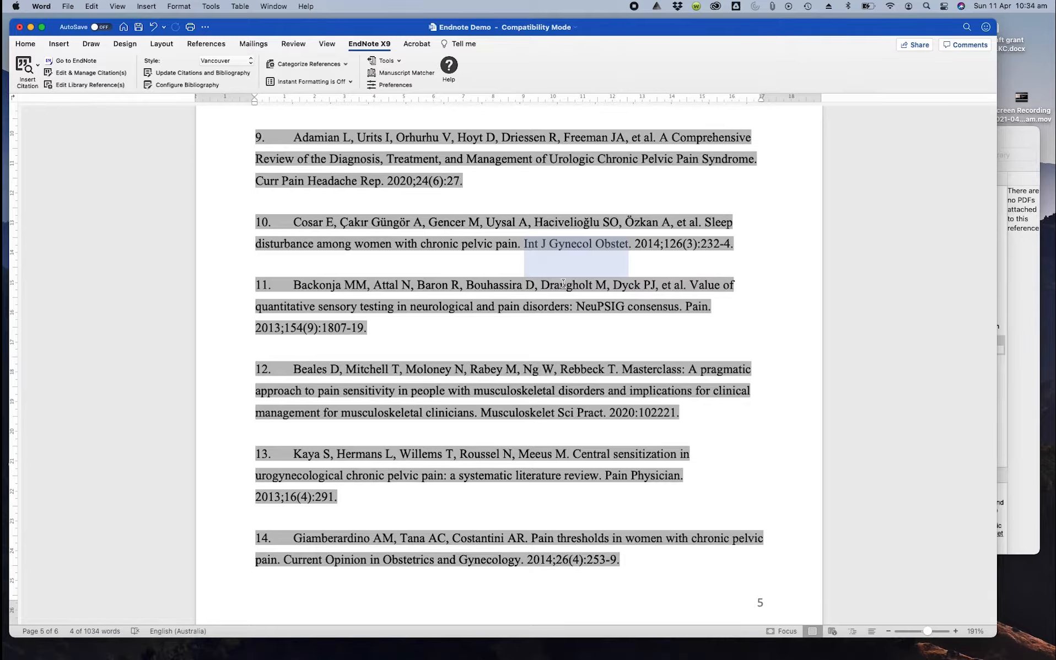
Check the Journal field in EndNote against the Word document, and examine how journal names are written across references 5 to 19
left_click(1004, 132)
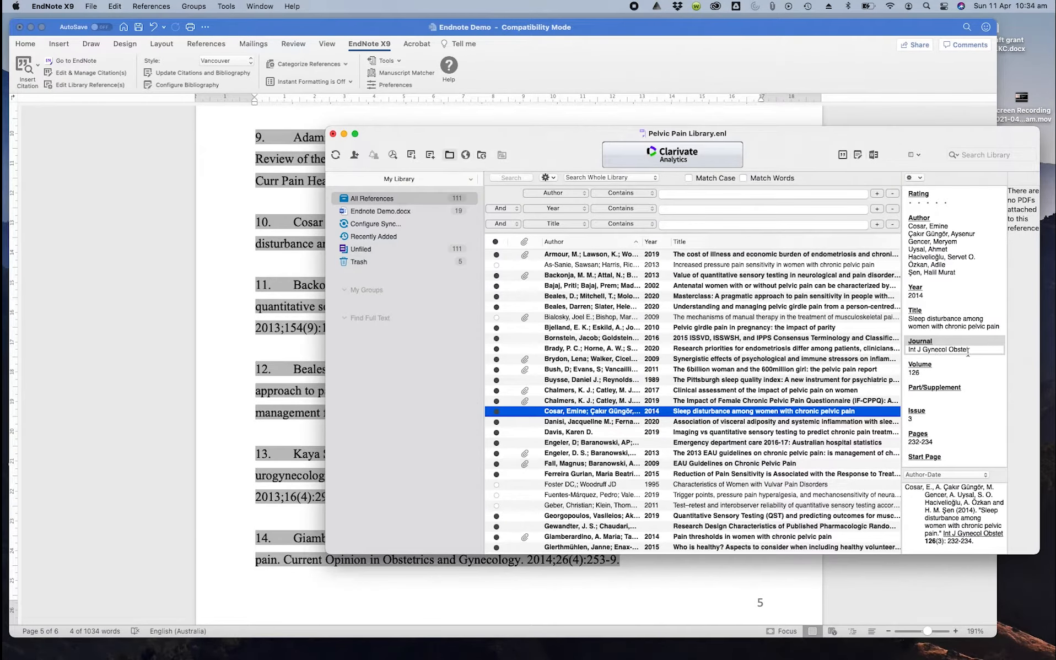
left_click(657, 46)
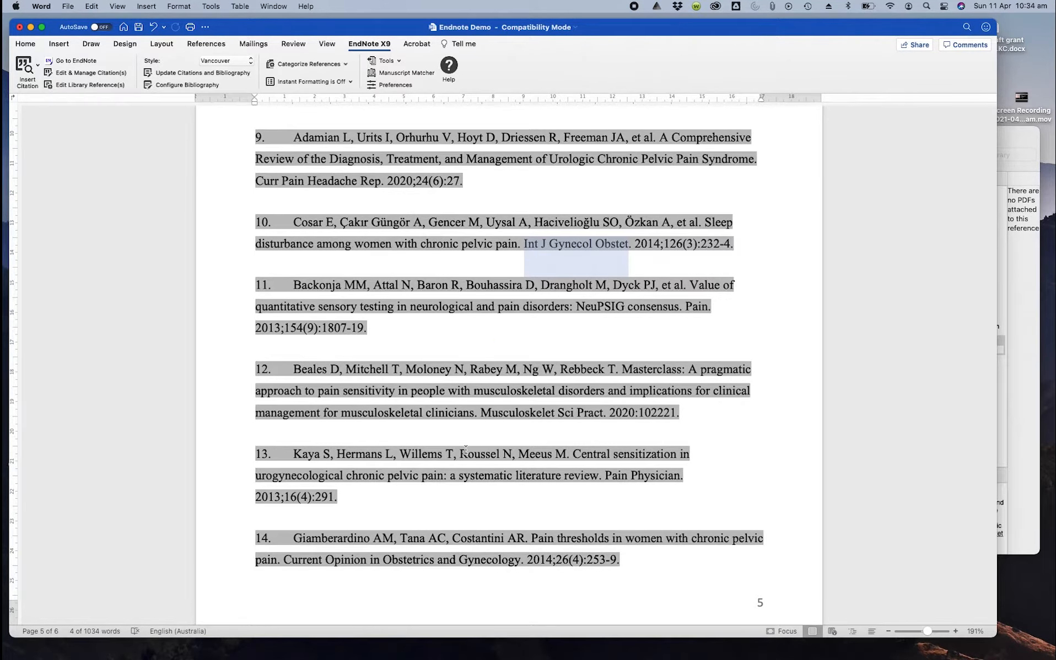
scroll(408, 496, "up", 5)
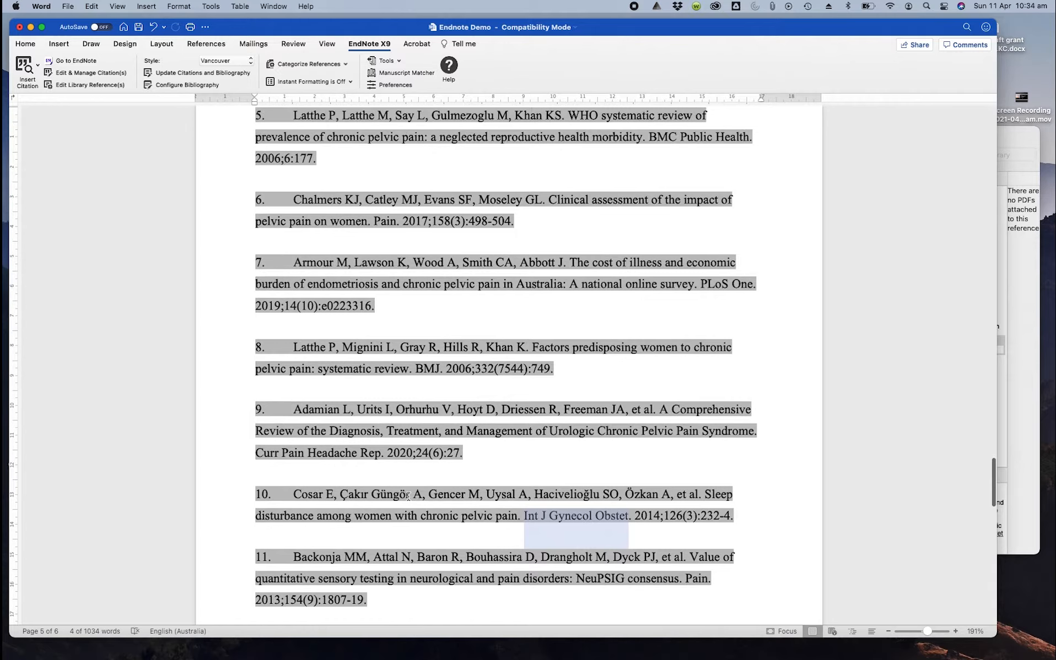
scroll(409, 496, "up", 1)
scroll(415, 439, "down", 6)
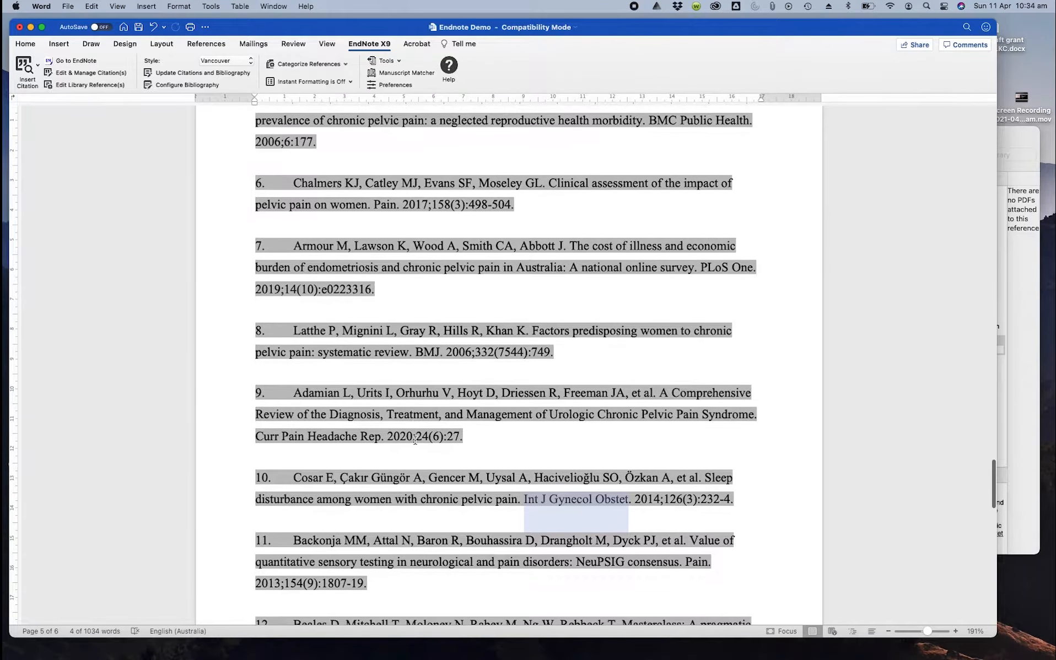
scroll(415, 439, "down", 2)
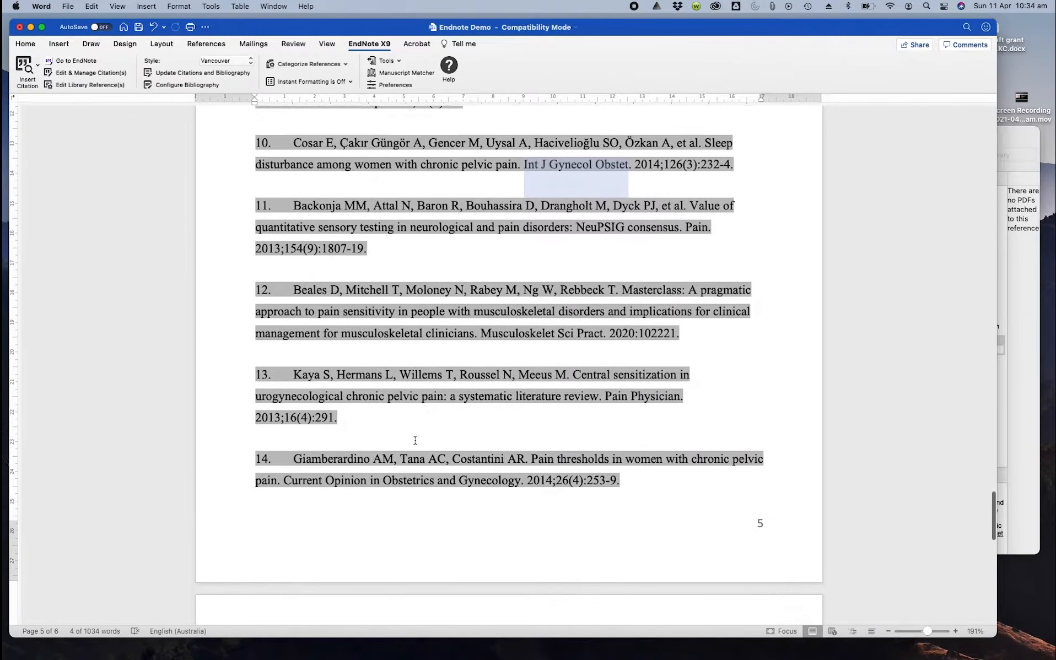
scroll(414, 439, "down", 5)
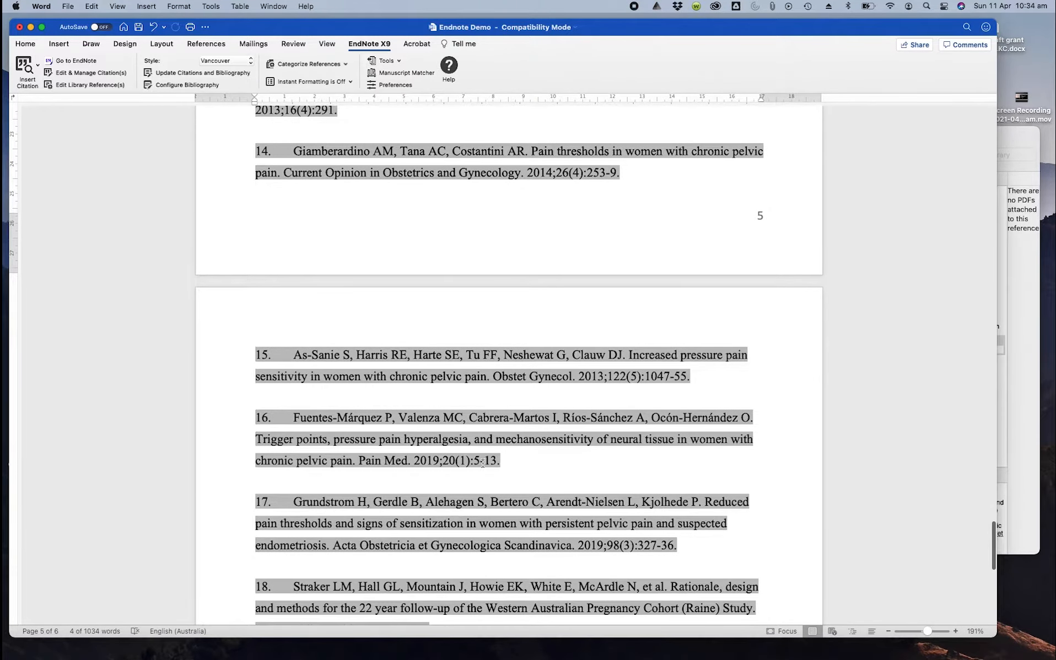
scroll(483, 463, "down", 4)
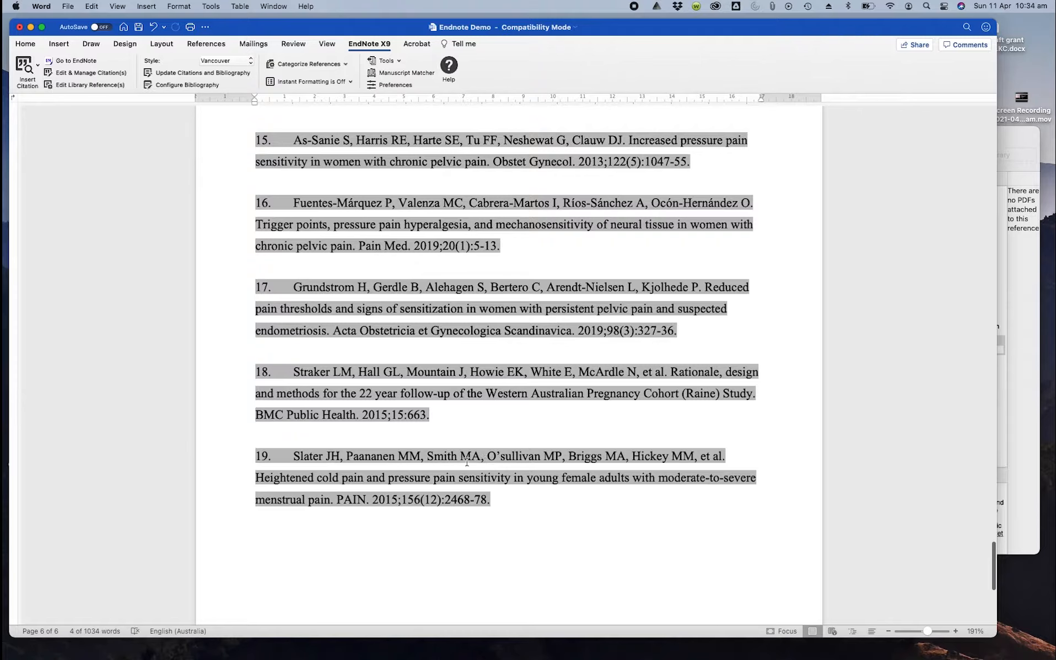
scroll(332, 449, "down", 1)
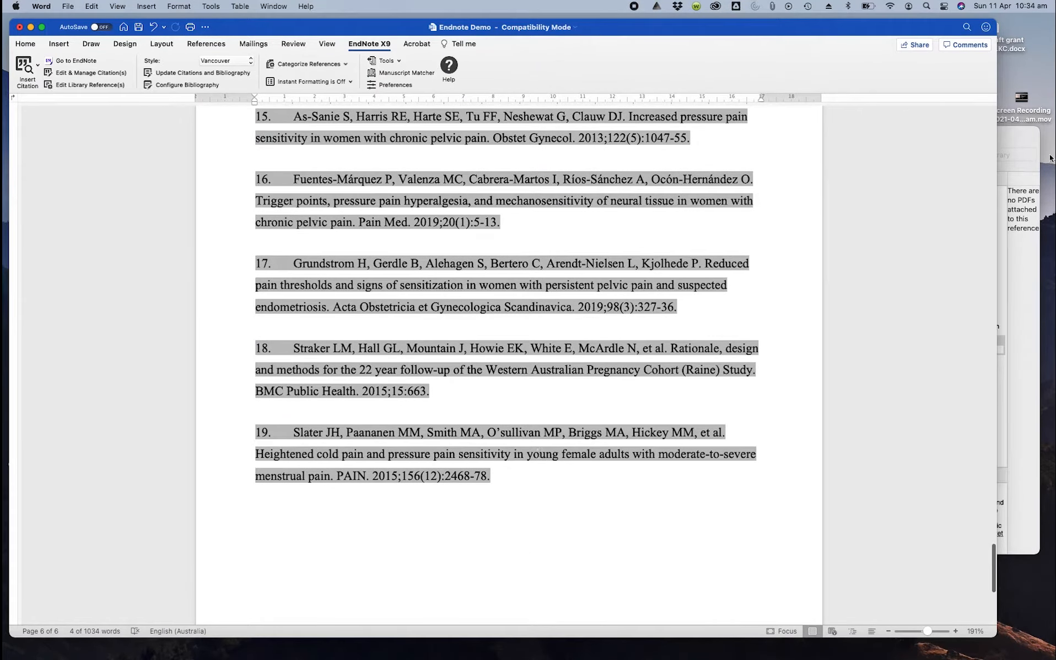
Open the 2020 EndNote reference on research priorities for endometriosis, examine its journal and other fields, and close the record
left_click(1019, 137)
left_click(595, 349)
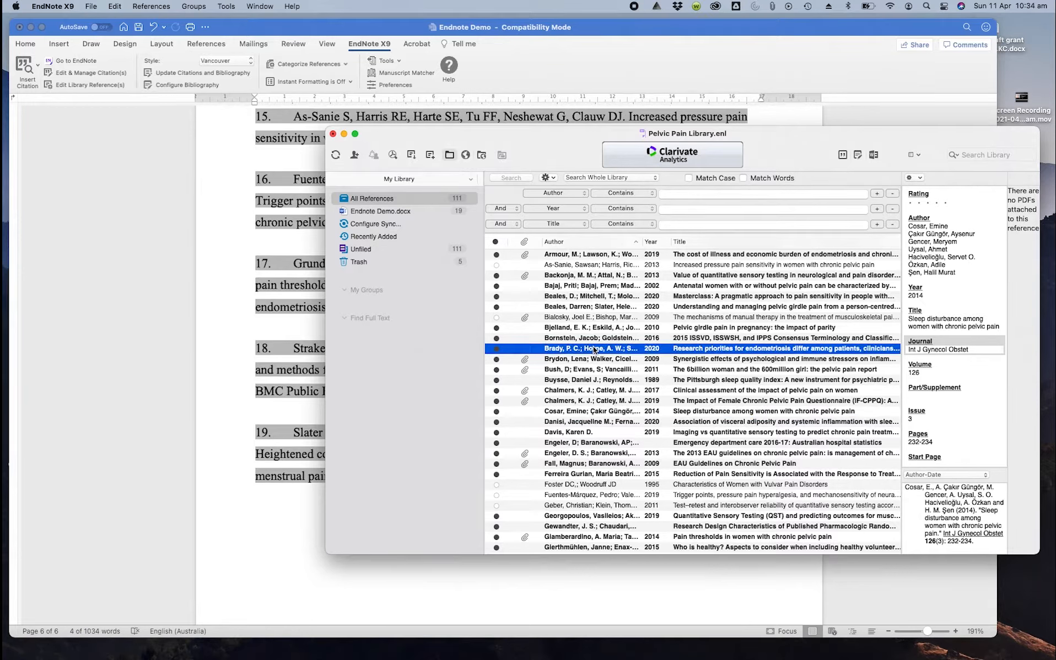
scroll(942, 419, "down", 5)
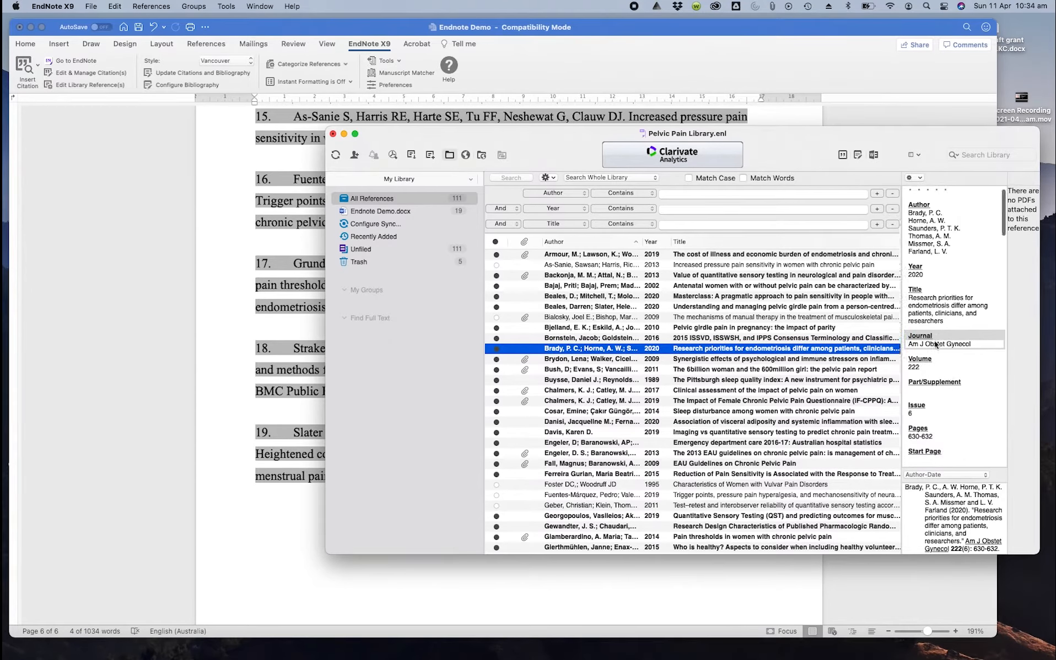
double_click(553, 349)
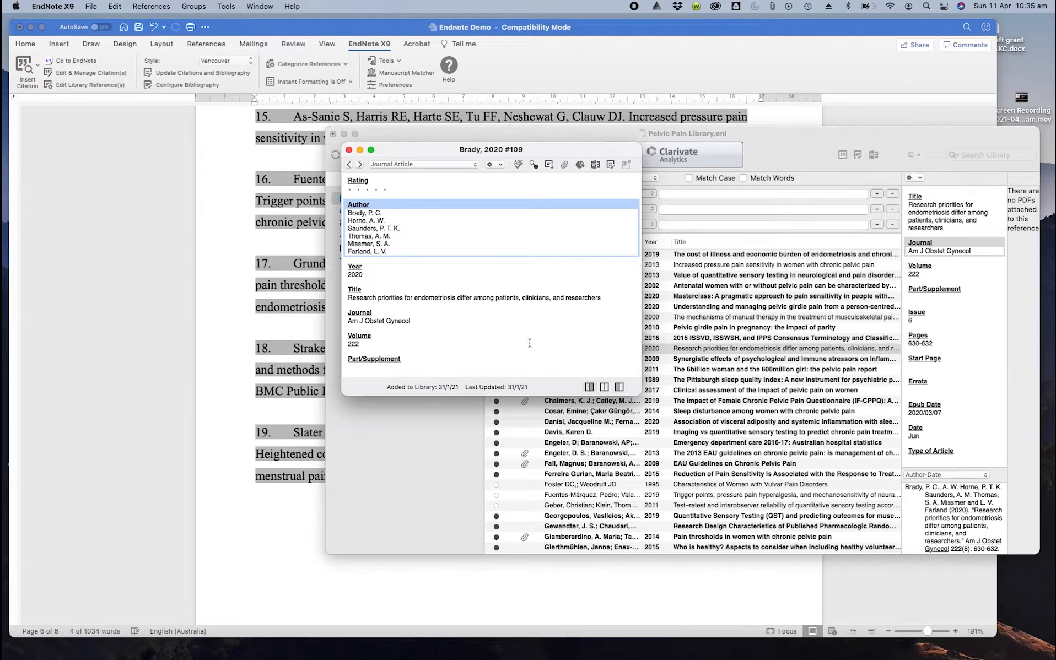
scroll(435, 227, "down", 5)
scroll(435, 227, "down", 15)
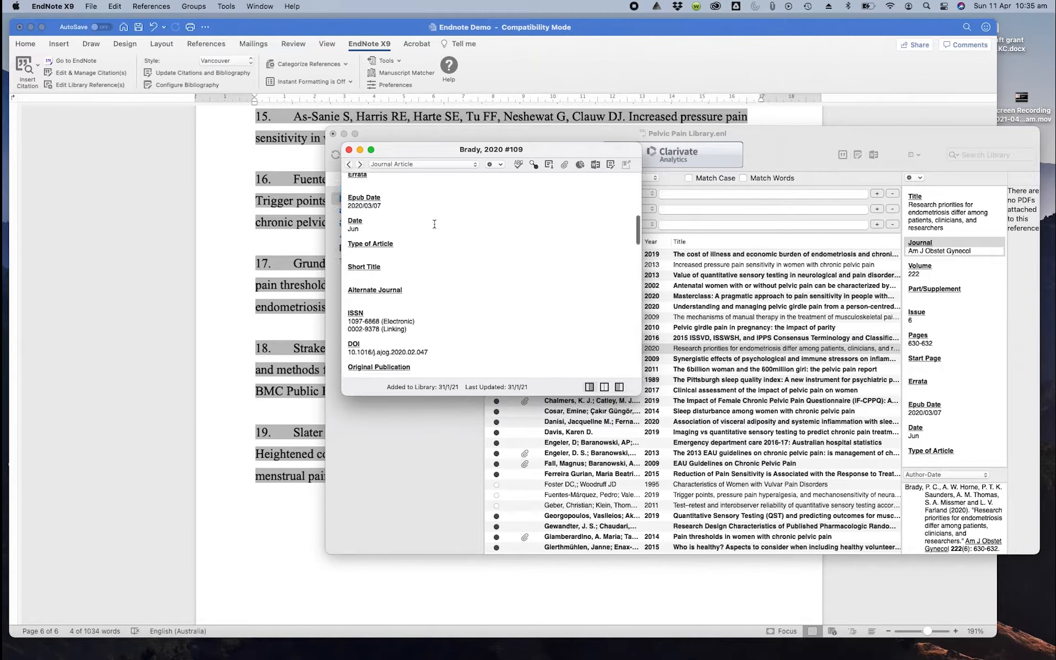
scroll(434, 224, "down", 8)
scroll(434, 224, "up", 8)
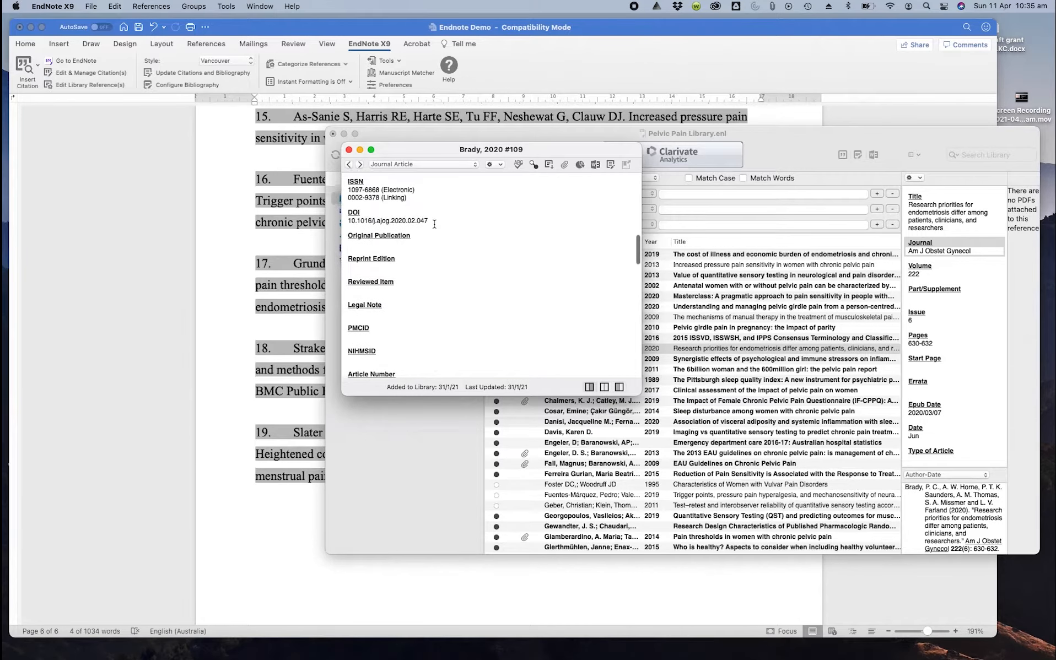
left_click(348, 149)
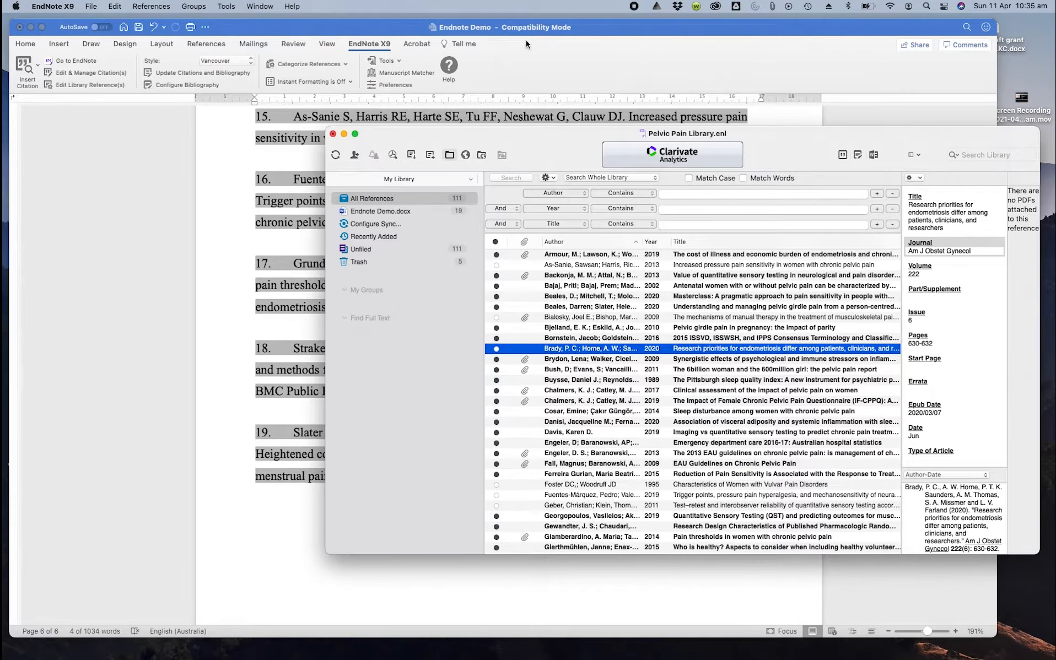
Switch to the Word document and review the Vancouver reference list from its last entry back up to the Acknowledgement section
left_click(623, 32)
scroll(345, 313, "down", 10)
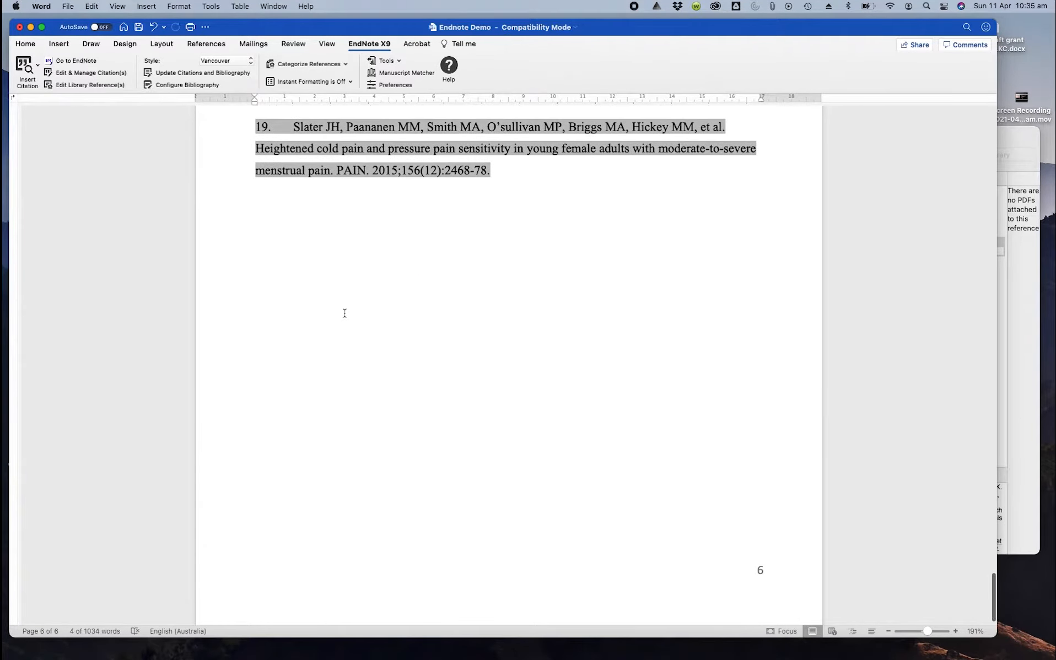
scroll(345, 313, "up", 10)
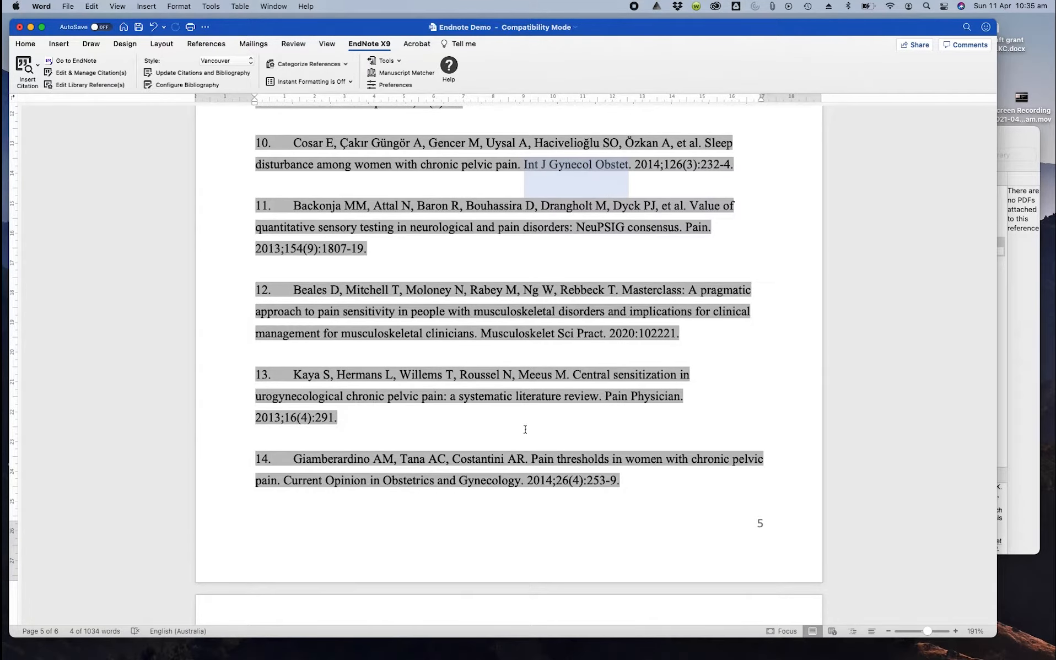
scroll(546, 520, "down", 15)
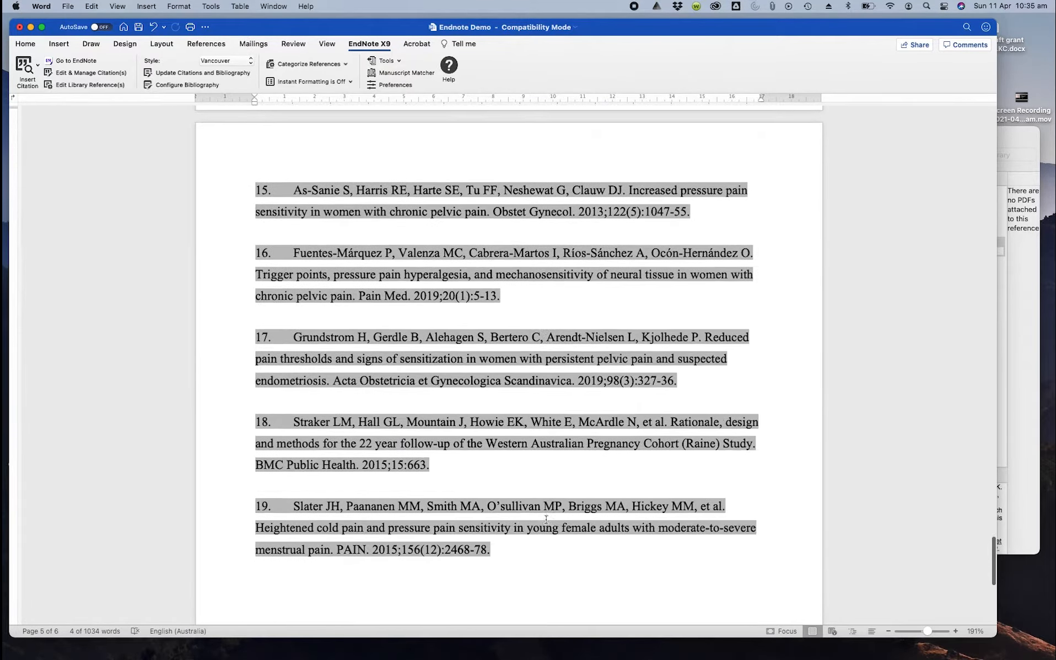
scroll(546, 519, "up", 20)
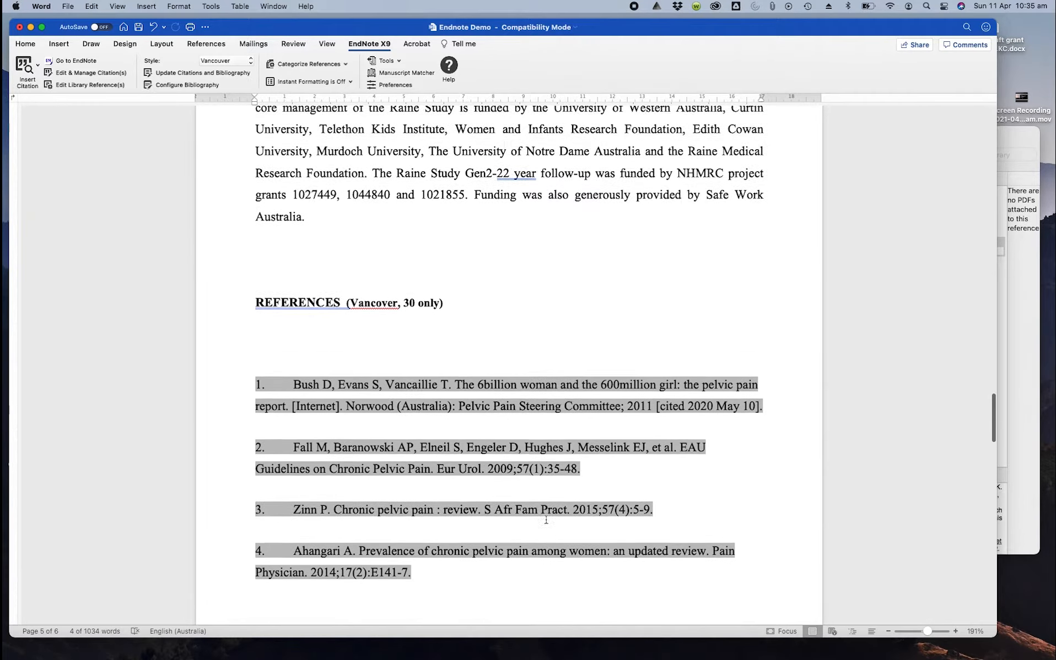
scroll(545, 519, "up", 3)
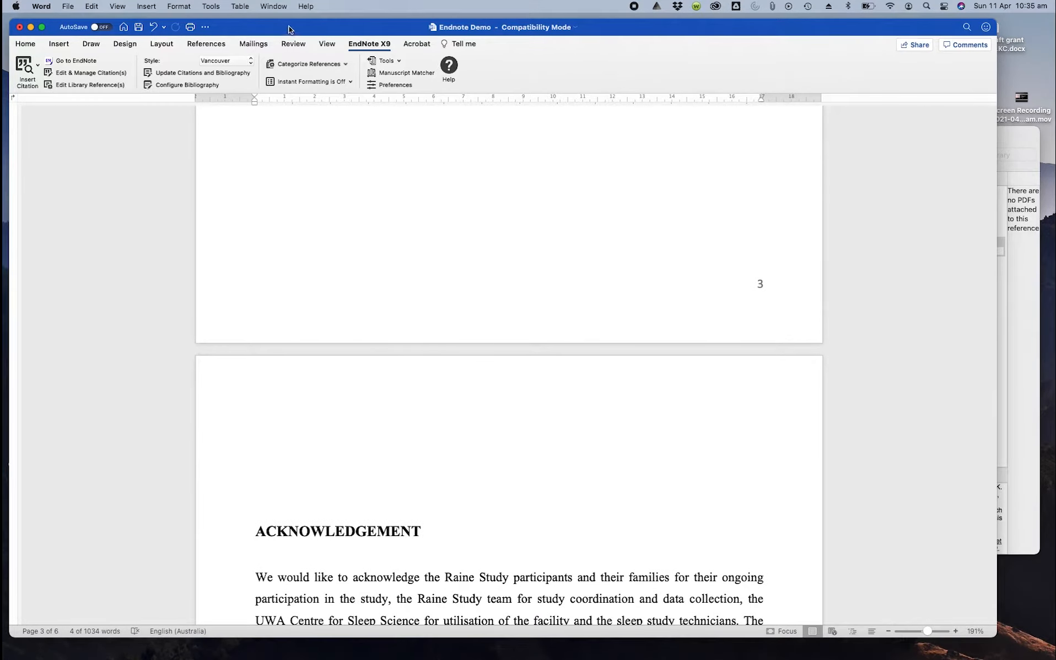
Examine the list of citation styles available for the Word document and close it without choosing another style
left_click(250, 65)
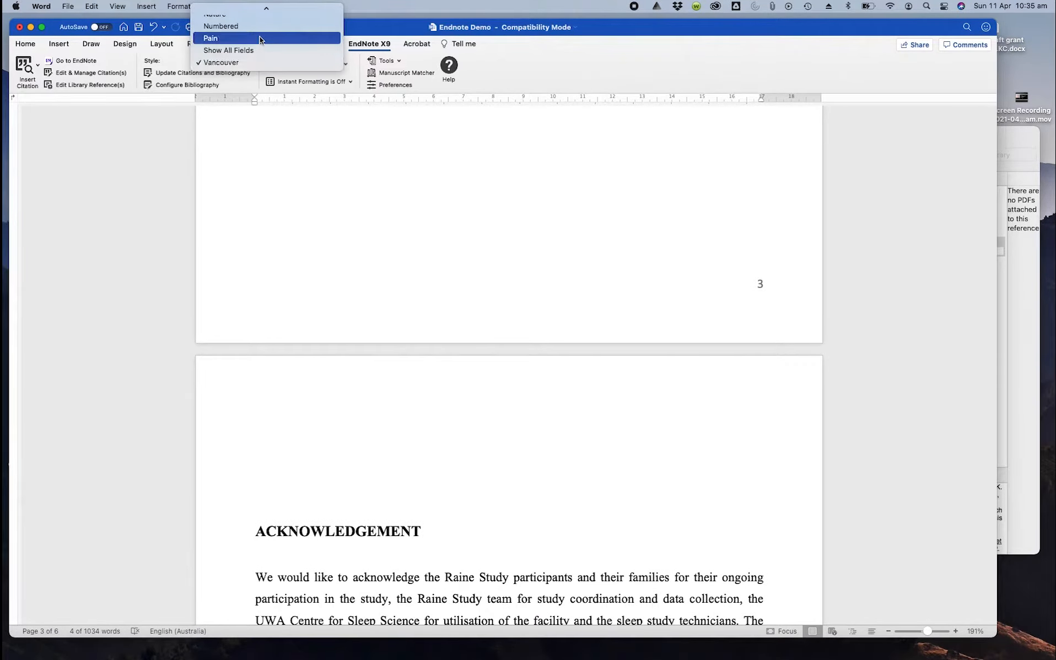
scroll(258, 51, "up", 6)
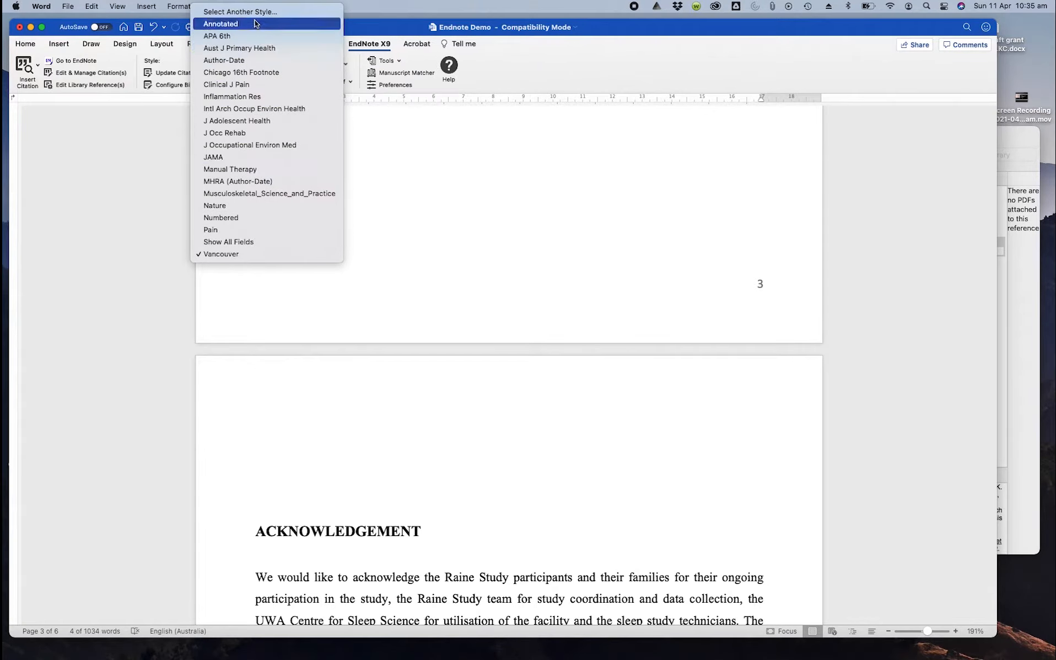
left_click(921, 269)
Switch to the EndNote library, move its window clear of the document's edge, and open the output style manager
left_click(1013, 147)
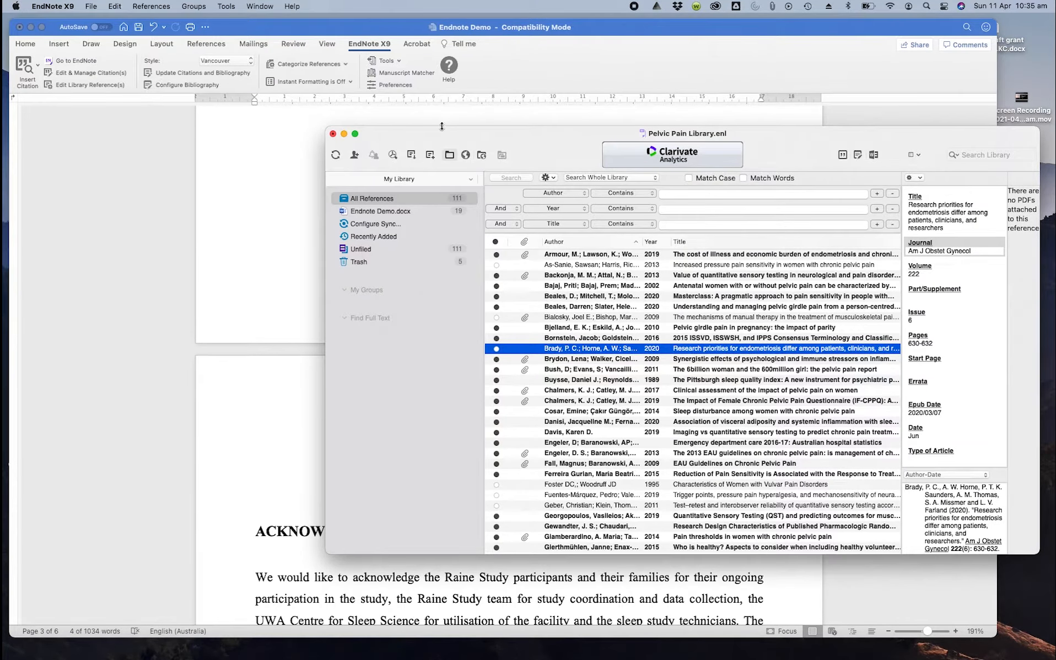
left_click_drag(442, 126, 338, 121)
left_click(117, 9)
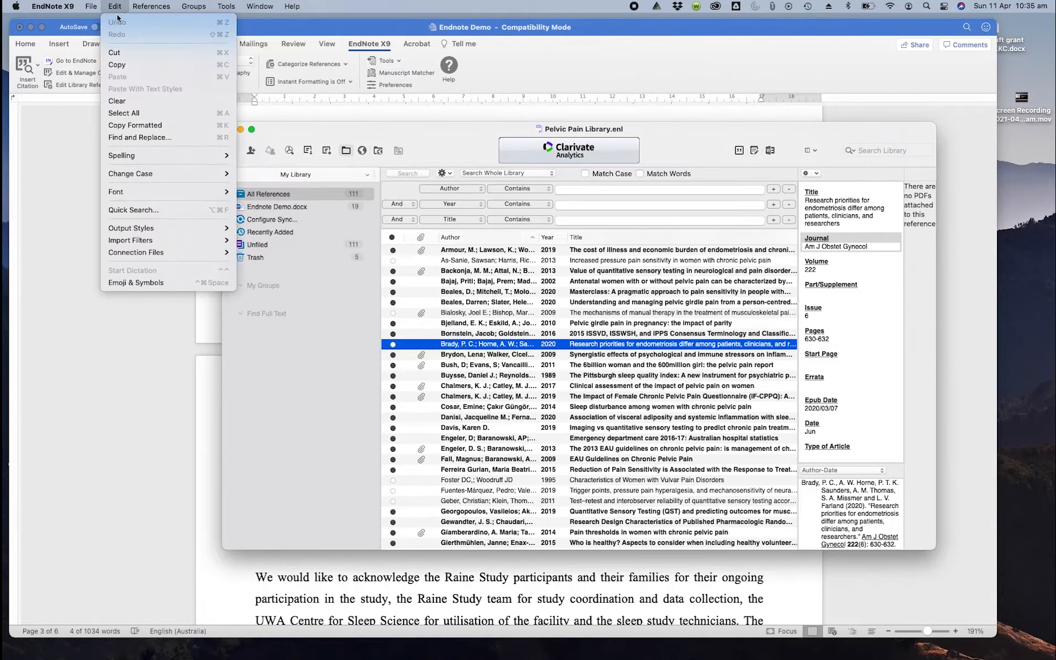
mouse_move(138, 227)
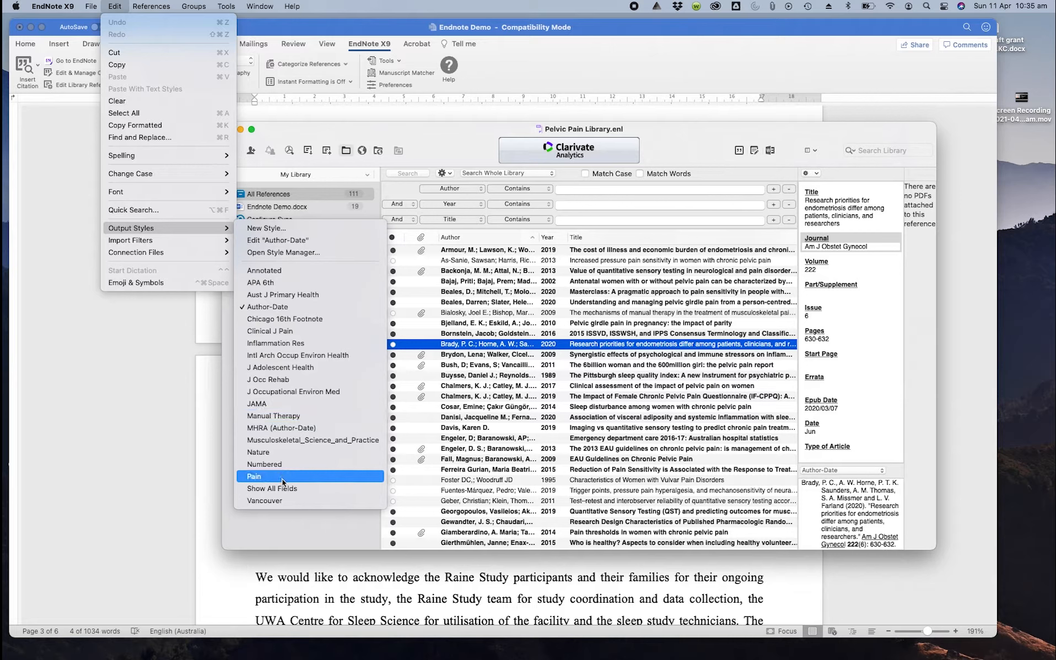
left_click(281, 254)
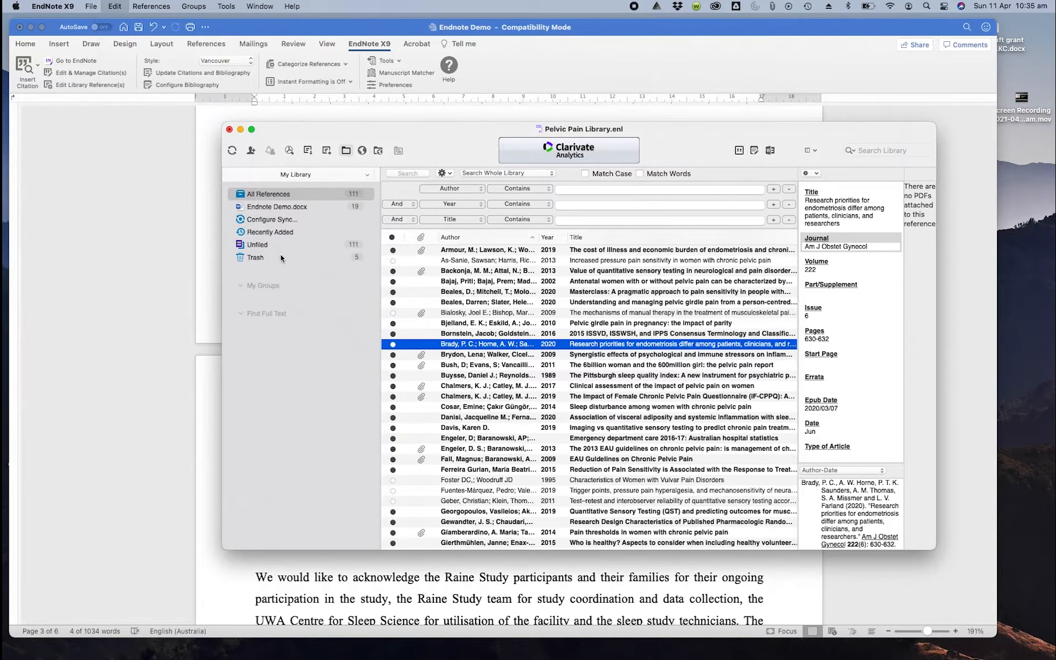
Examine the full list of installed output styles from beginning to end, and close the style manager
scroll(302, 299, "down", 2)
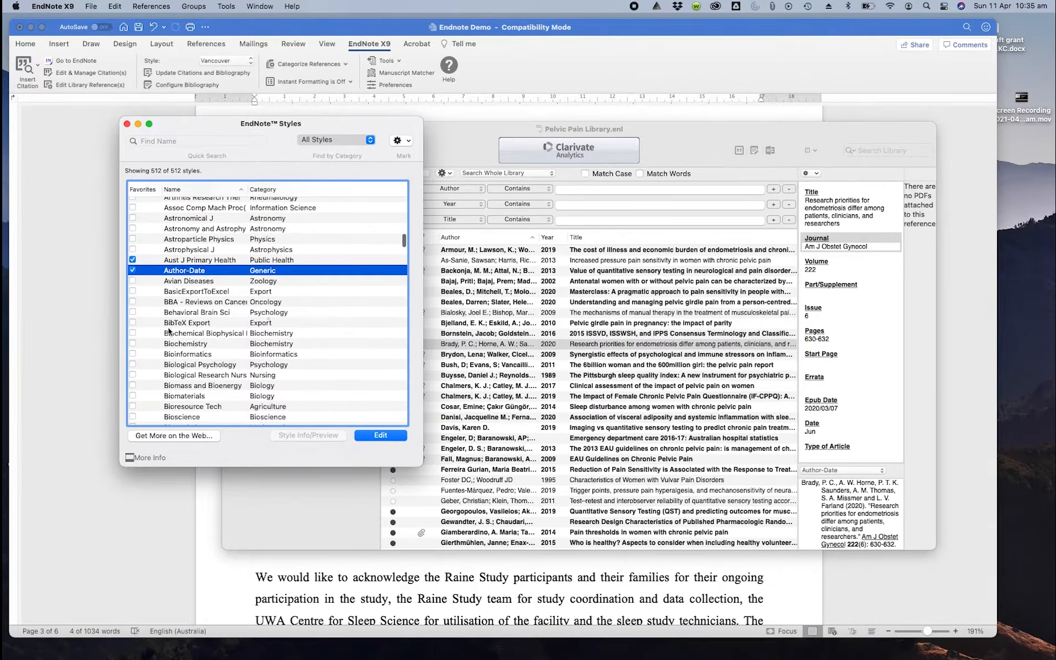
scroll(263, 255, "down", 15)
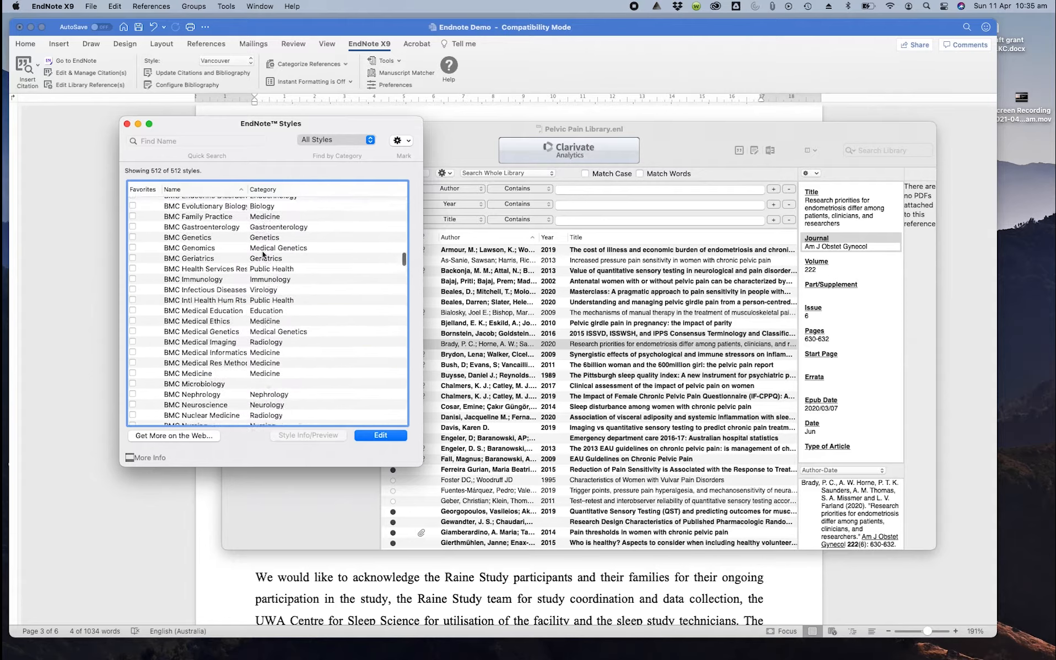
scroll(263, 254, "down", 20)
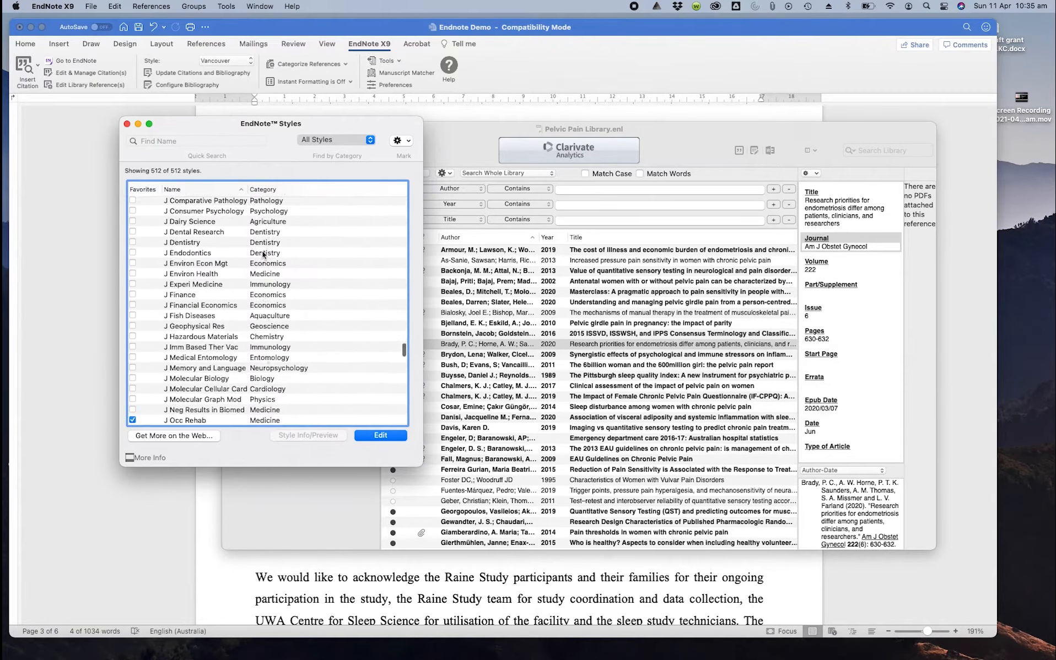
scroll(264, 255, "down", 20)
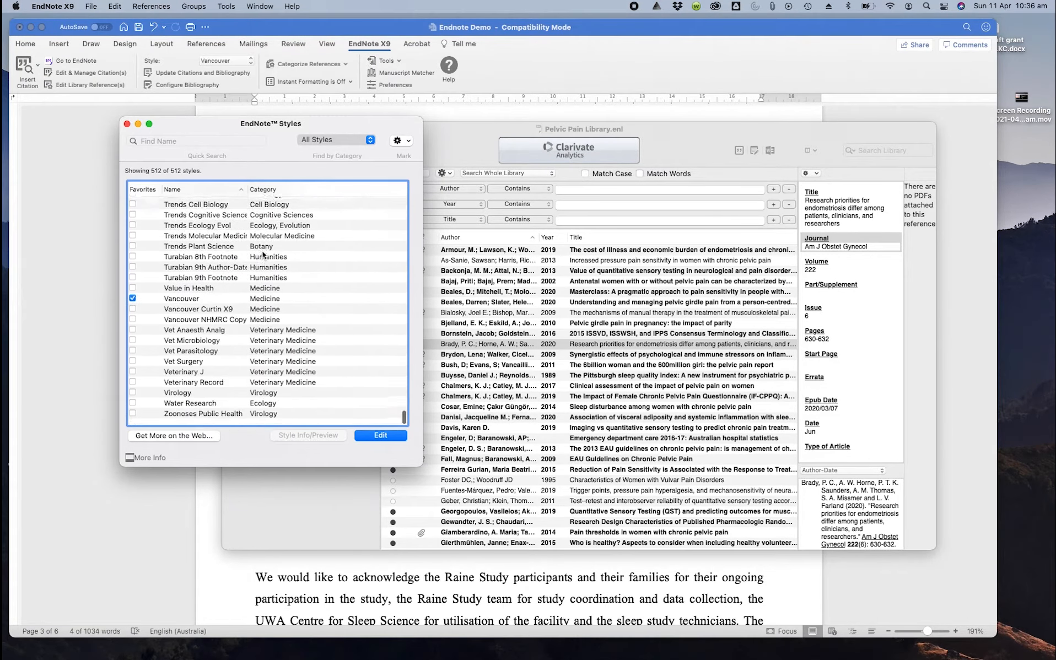
scroll(263, 255, "up", 20)
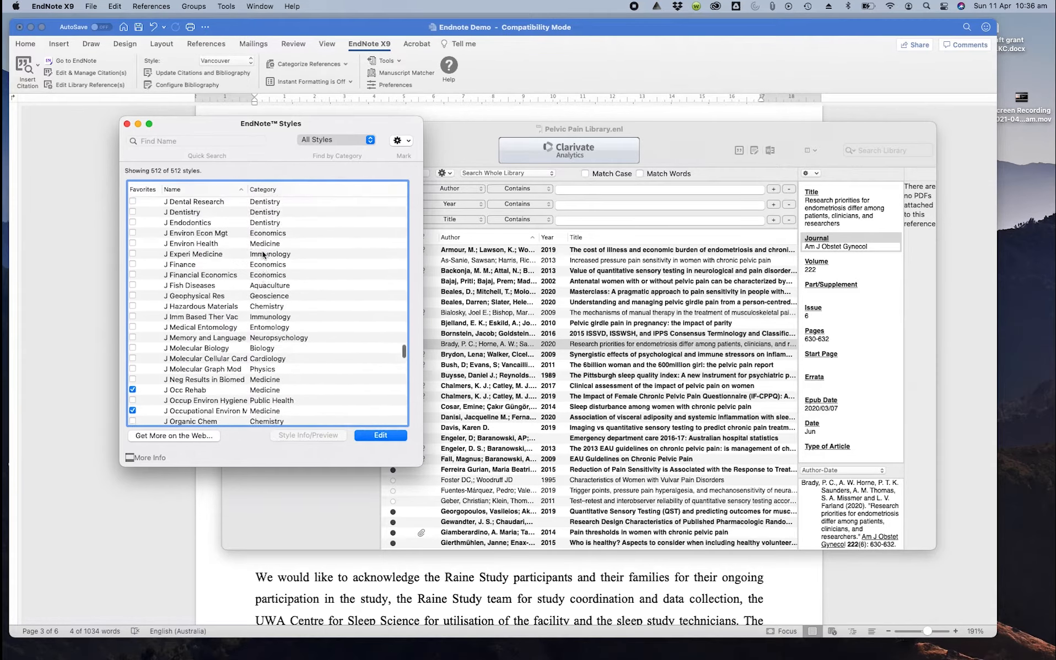
scroll(263, 255, "up", 15)
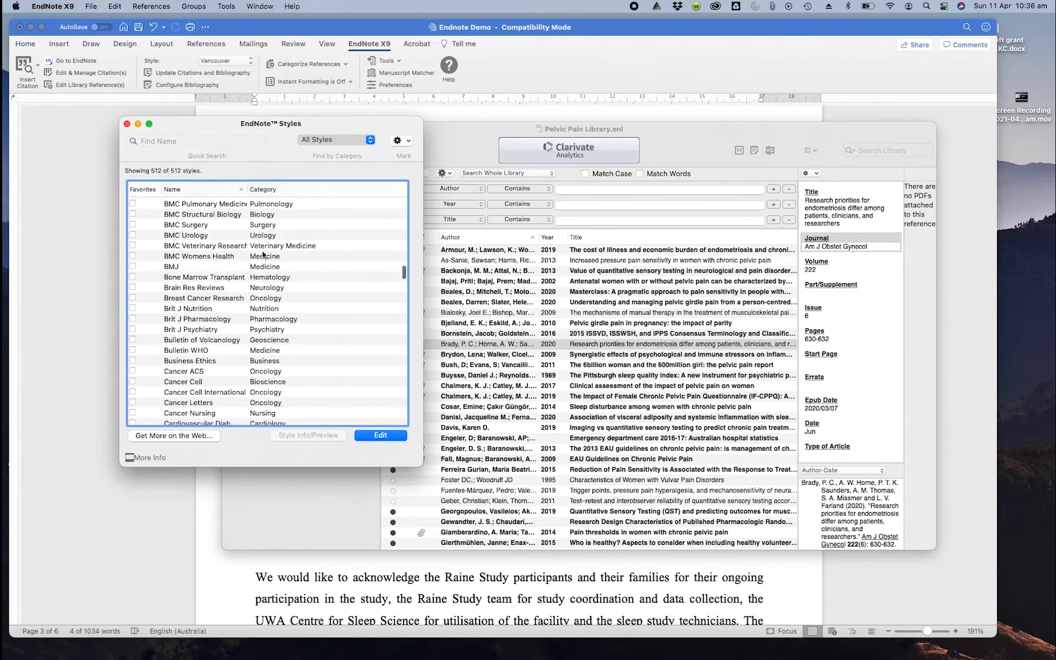
scroll(263, 254, "up", 12)
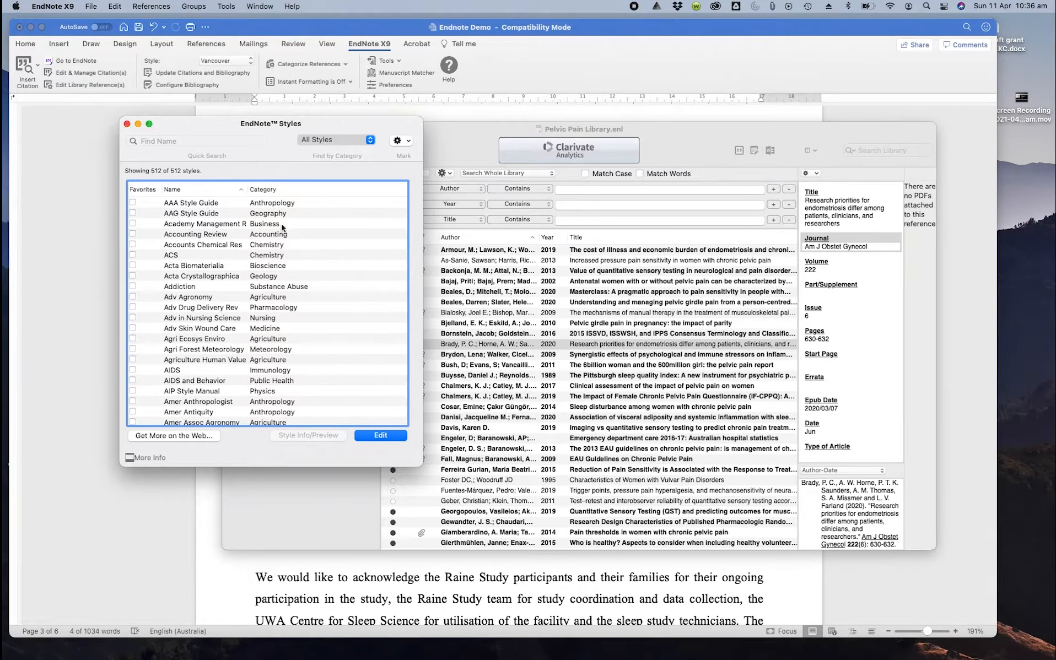
left_click(126, 124)
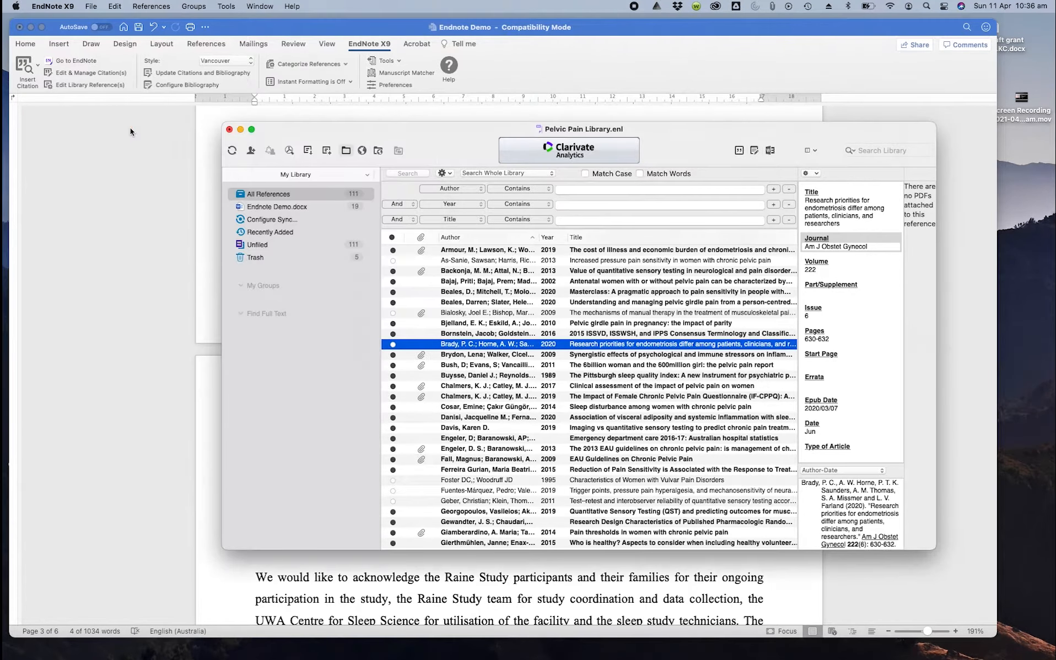
Switch to Safari and search Google for "International Journal of Gynecology and Obstetrics endnote style"
key("ctrl+Up")
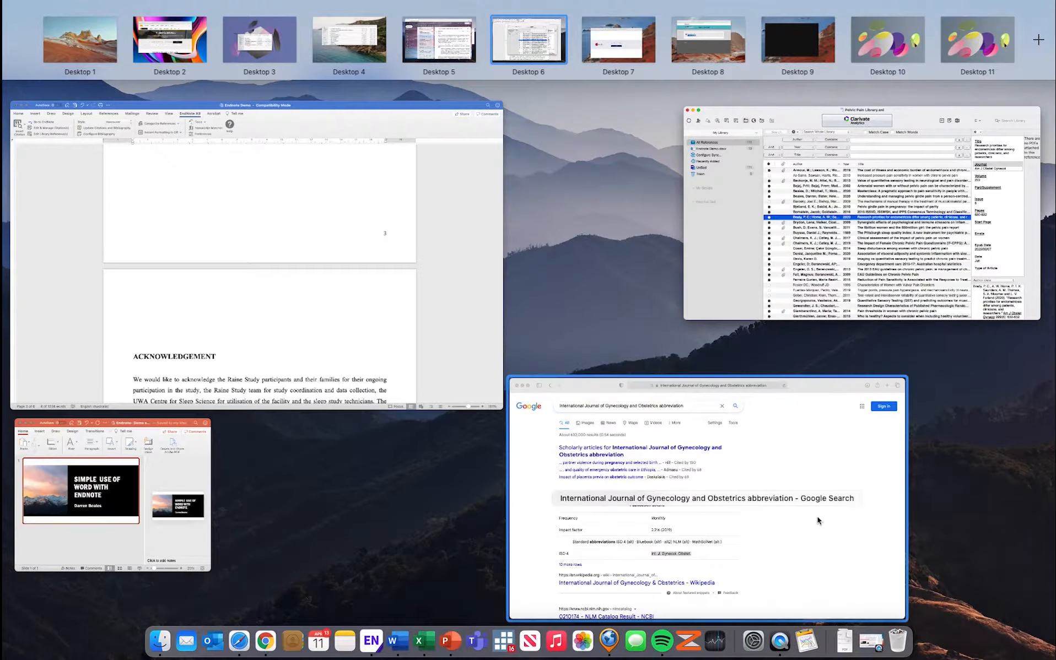
left_click(821, 565)
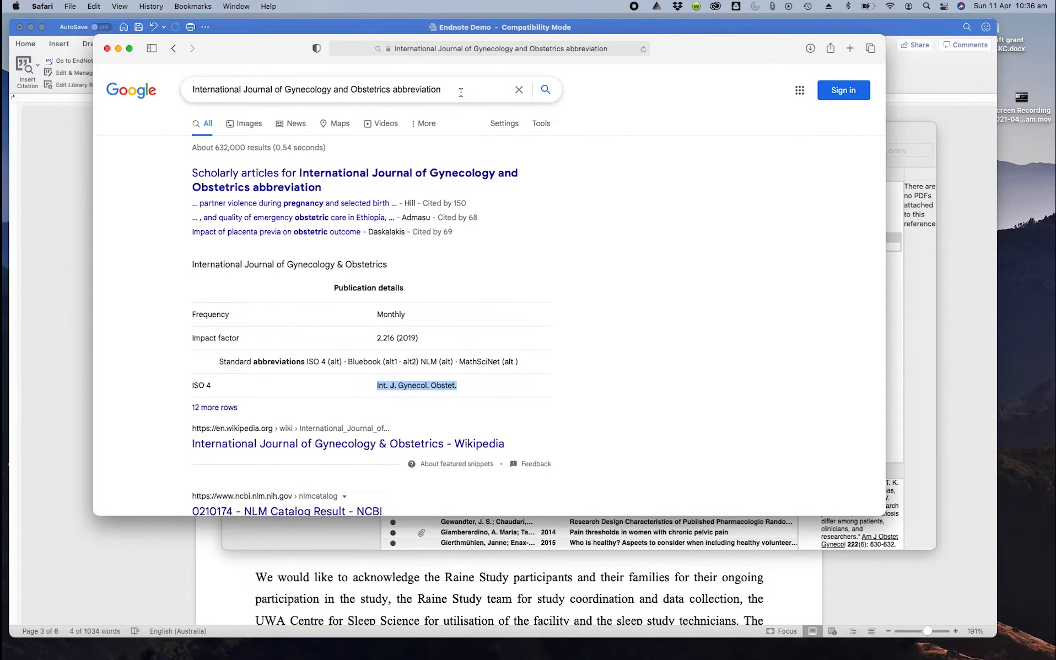
left_click(461, 93)
double_click(423, 90)
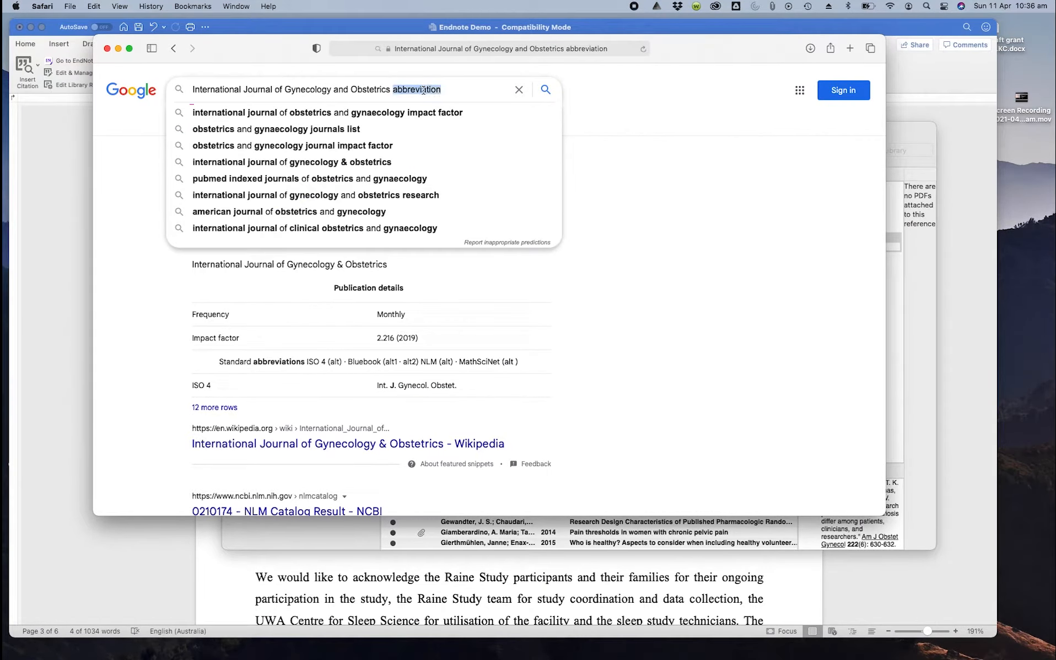
type("end")
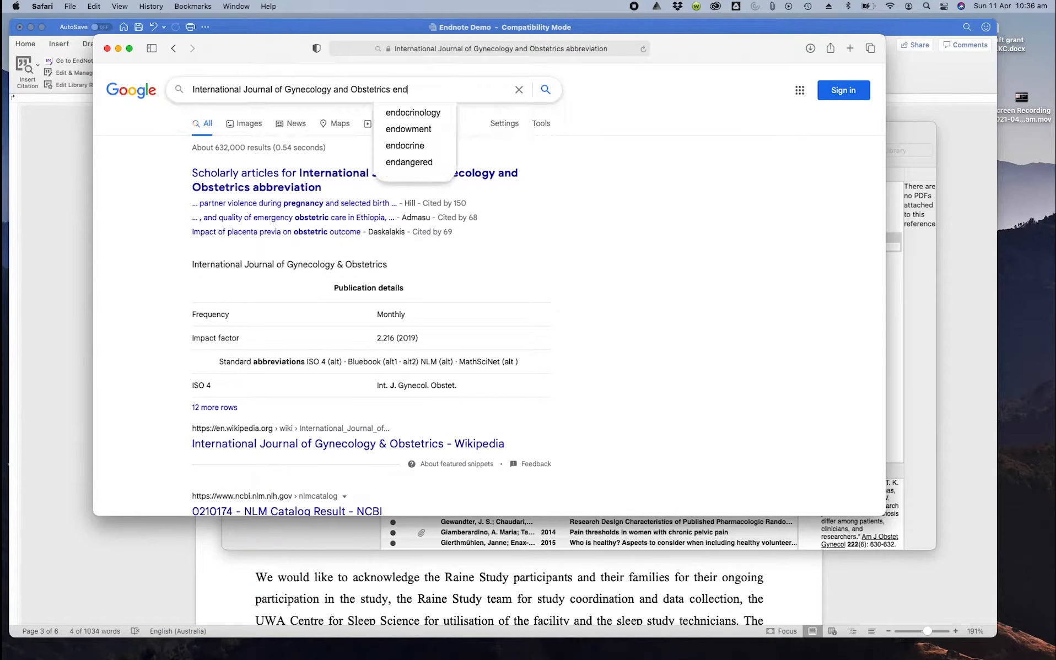
type("note")
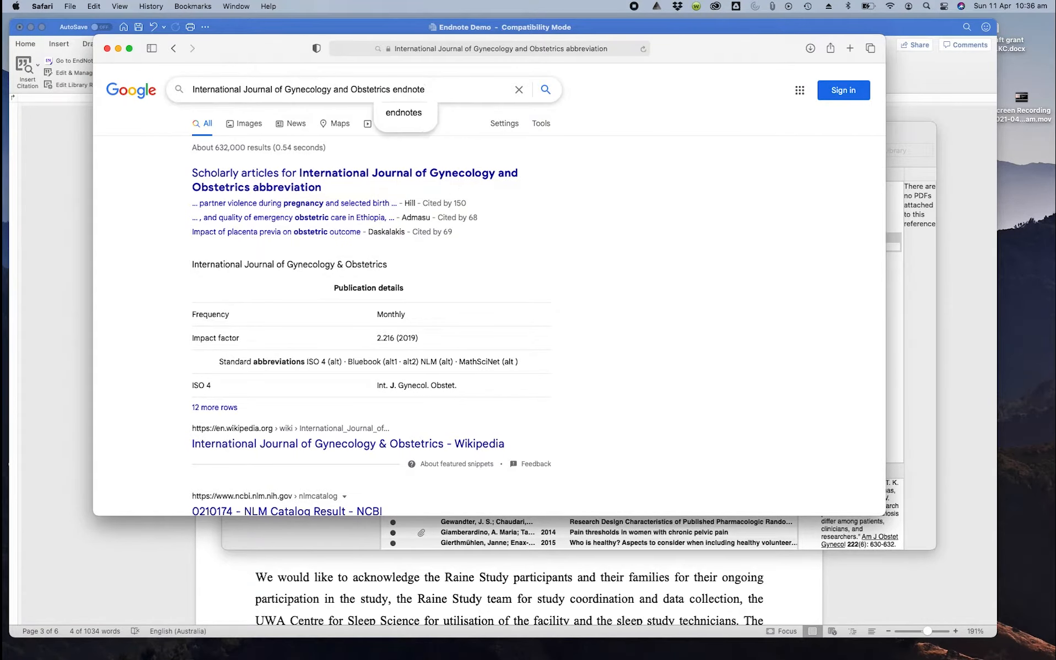
type(" style")
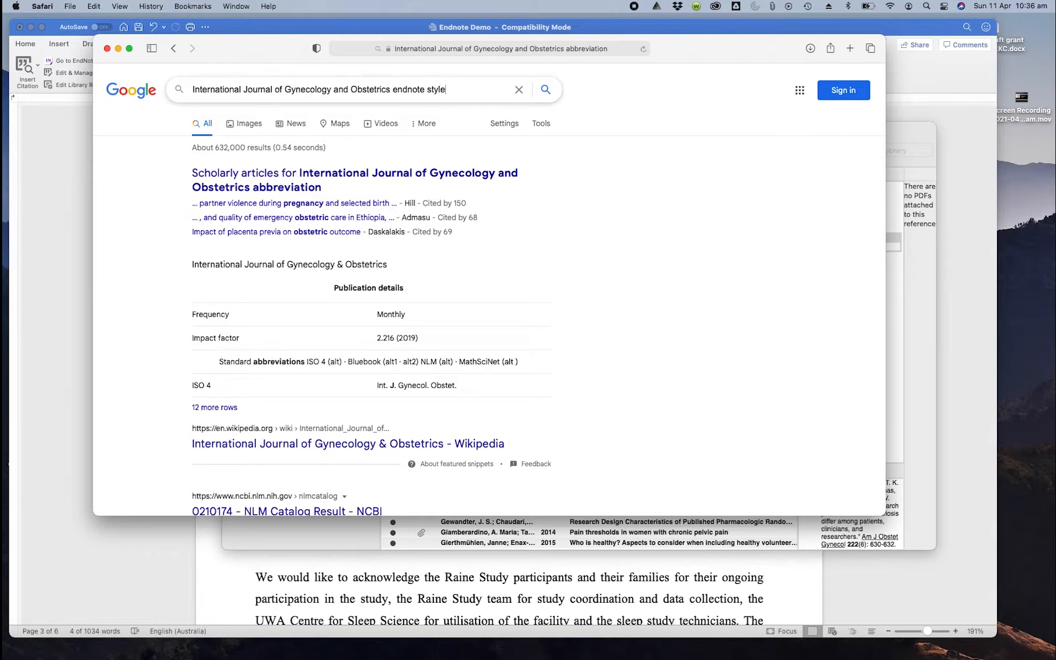
key("Return")
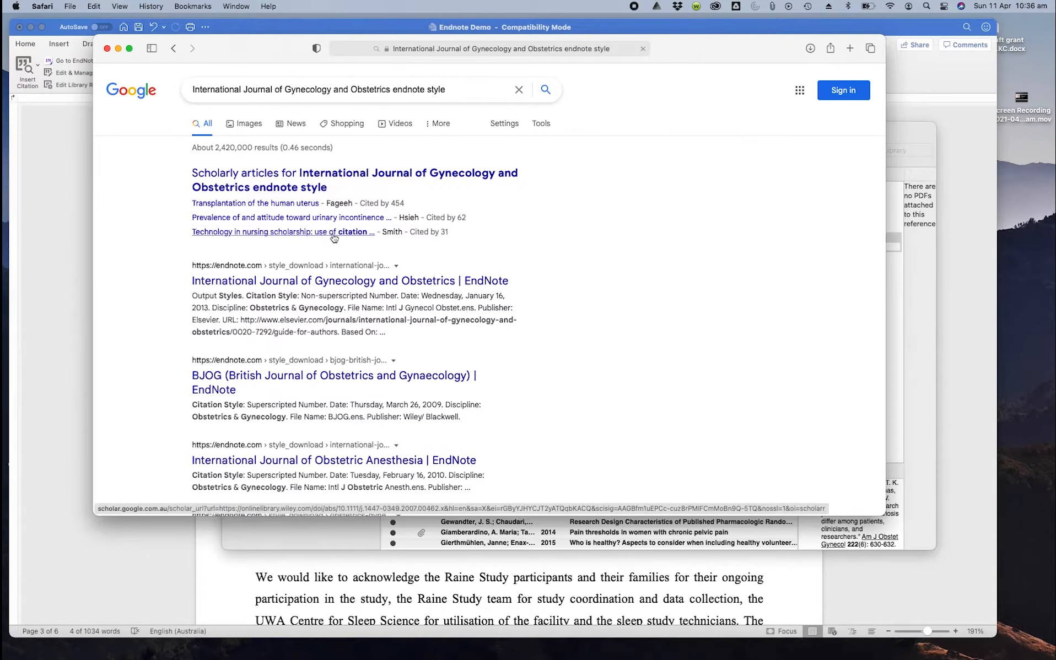
Open the EndNote result for the International Journal of Gynecology and Obstetrics and download its output style
left_click(217, 265)
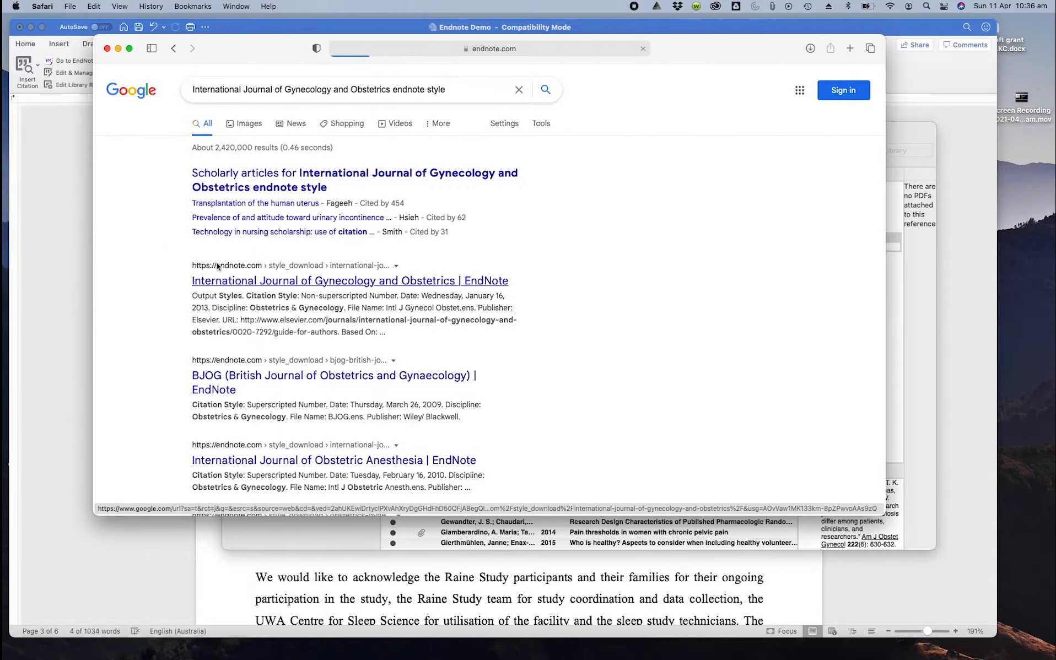
scroll(534, 292, "down", 3)
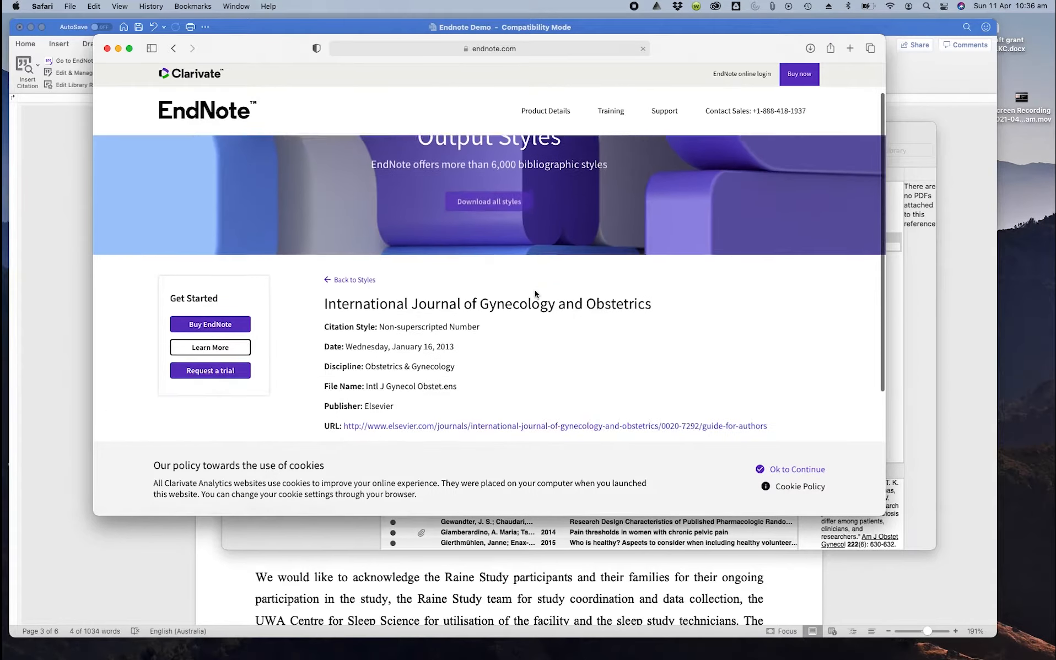
scroll(535, 294, "down", 3)
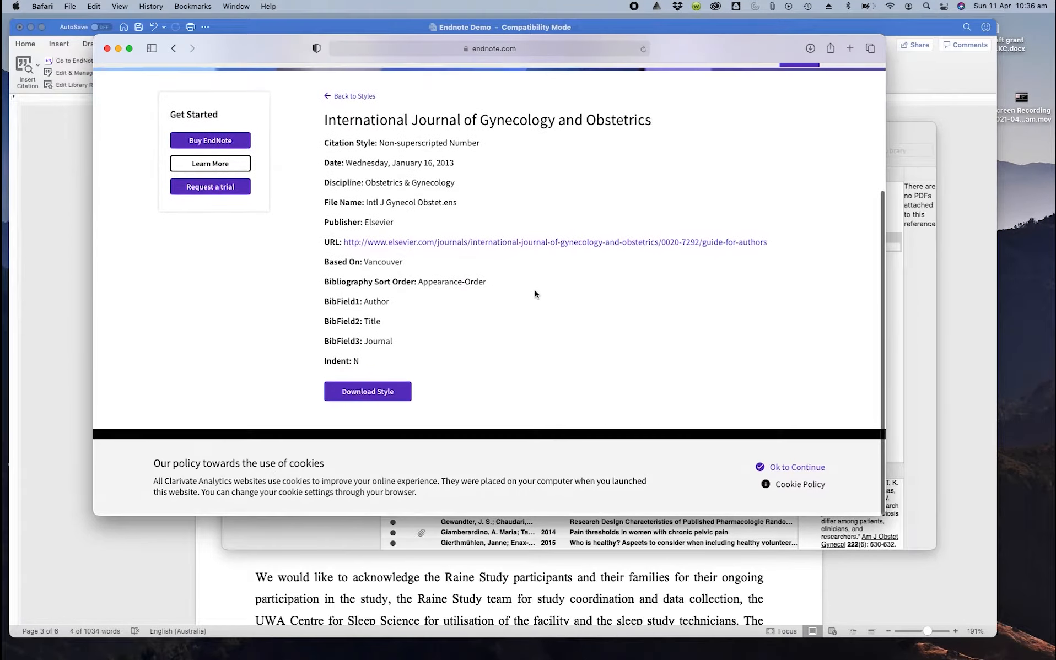
left_click(367, 395)
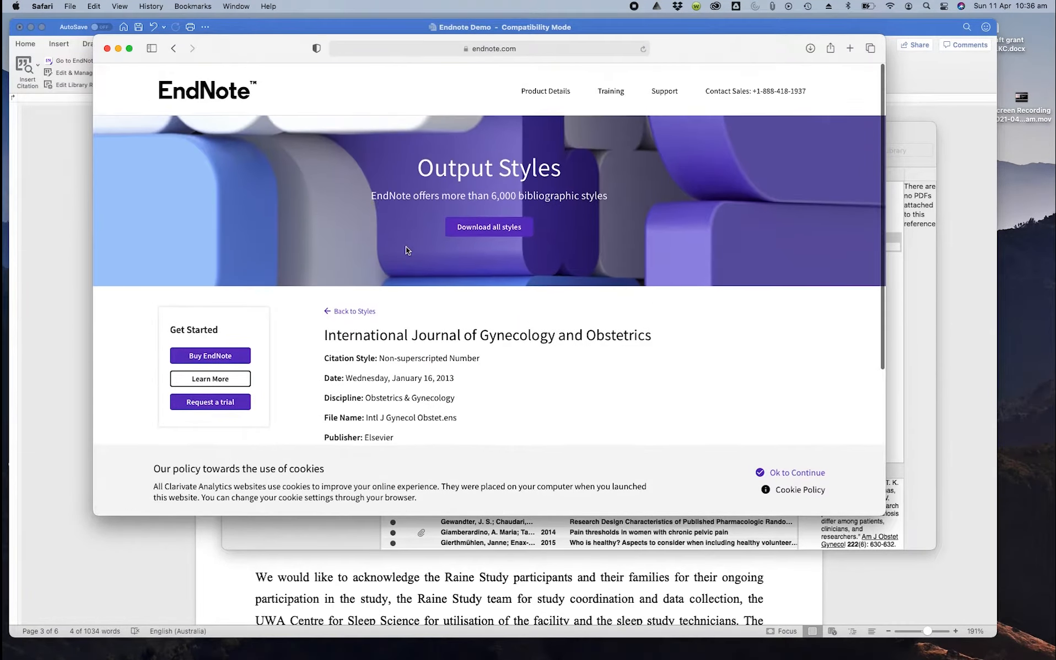
scroll(406, 249, "down", 5)
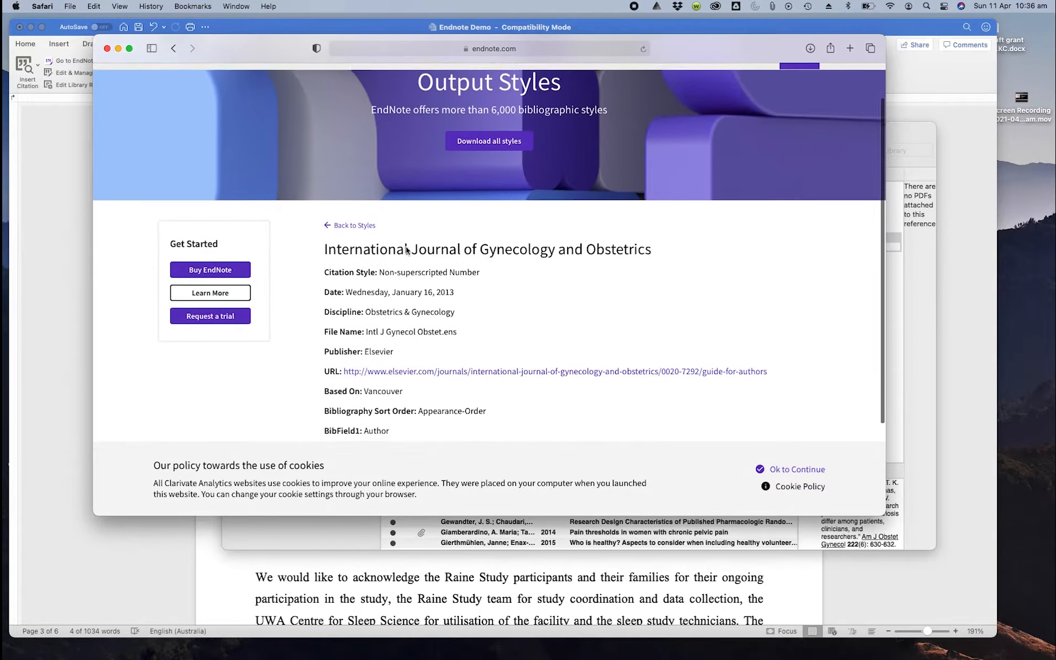
scroll(406, 251, "down", 2)
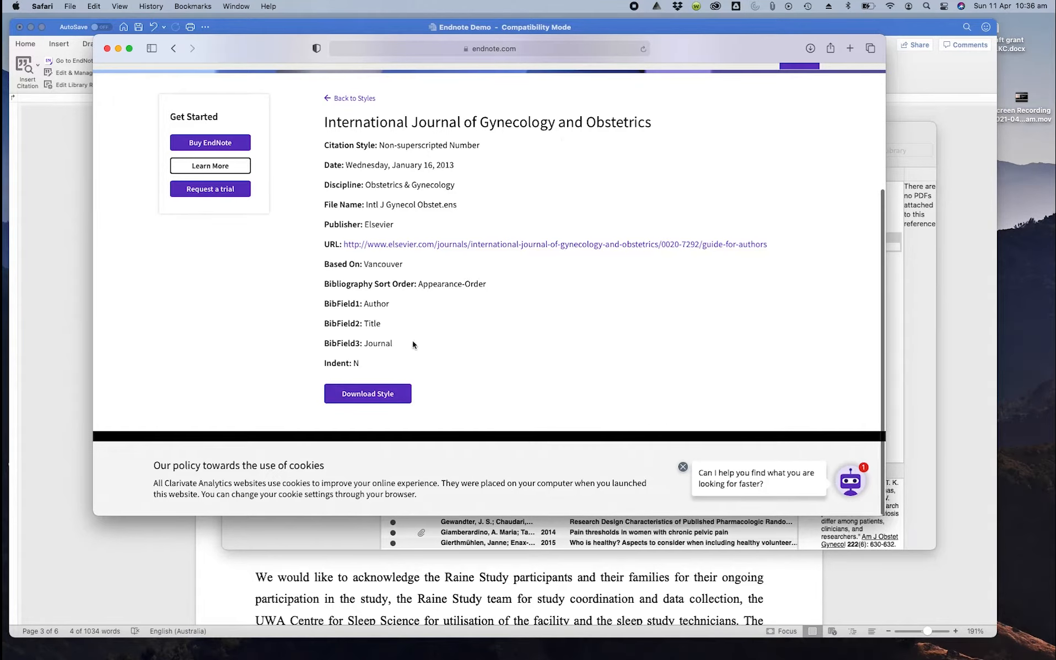
scroll(406, 266, "up", 7)
scroll(406, 265, "down", 7)
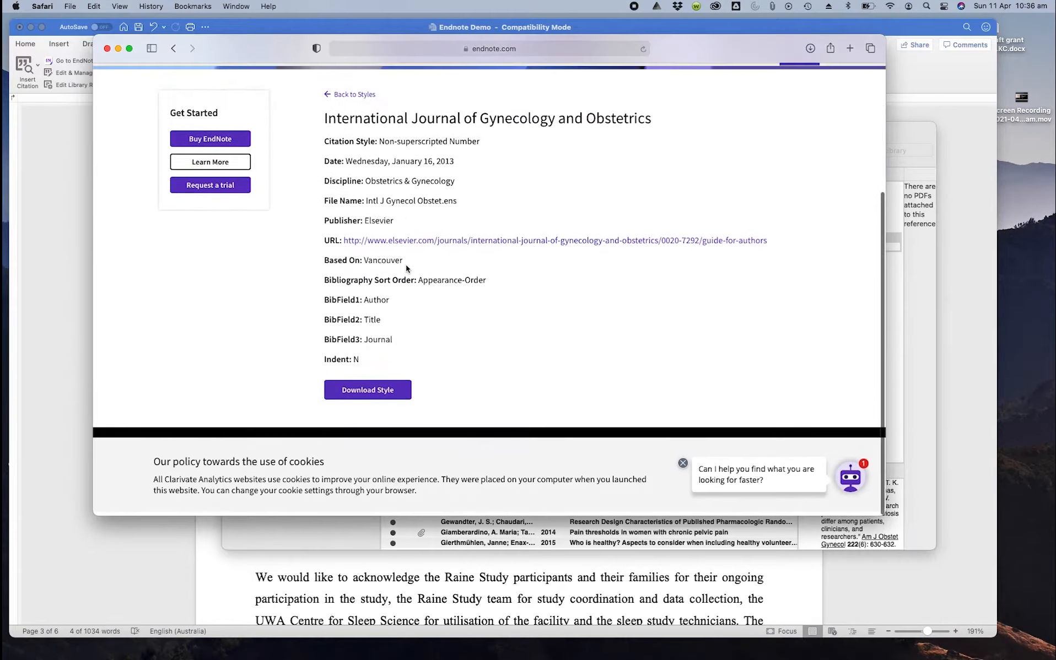
left_click(360, 395)
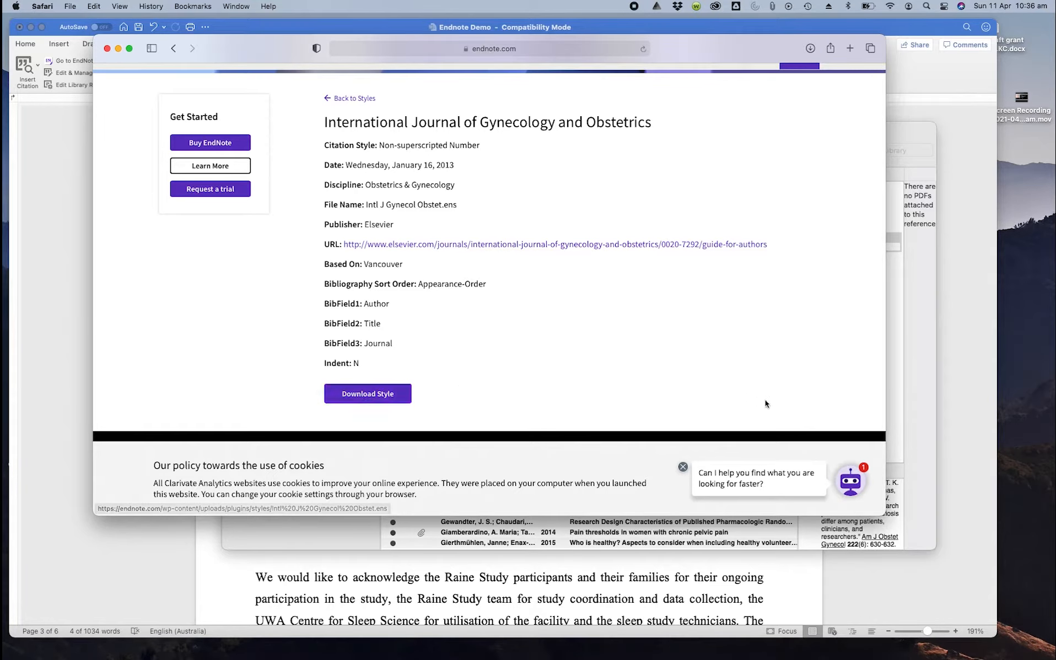
Move the downloaded style file Intl J Gynecol Obstet.ens from the downloads to the desktop
left_click(844, 641)
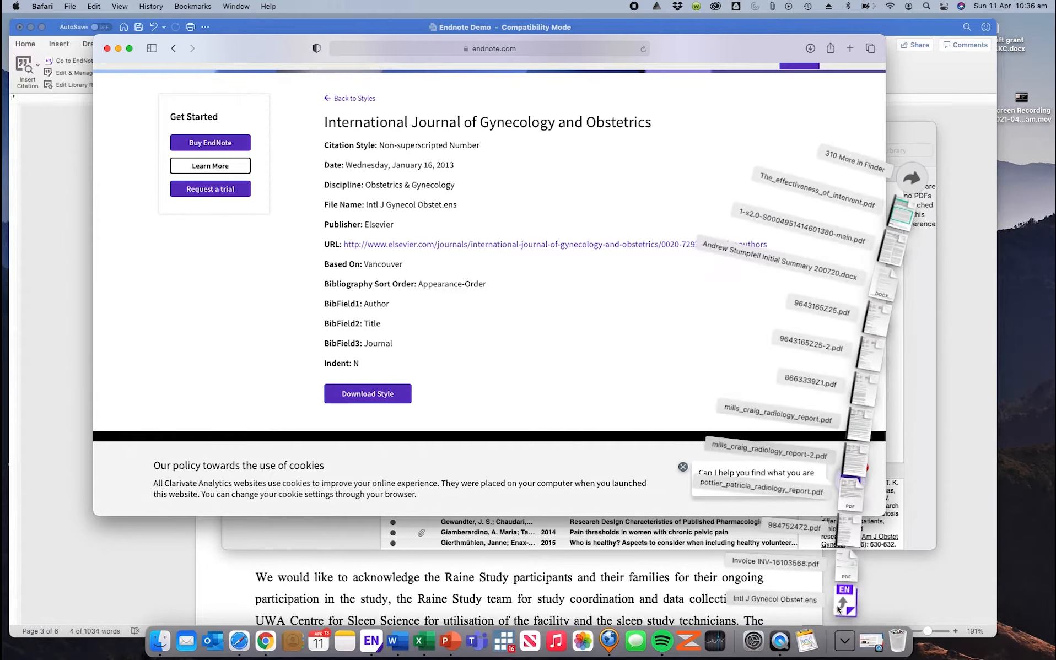
left_click_drag(847, 602, 1021, 323)
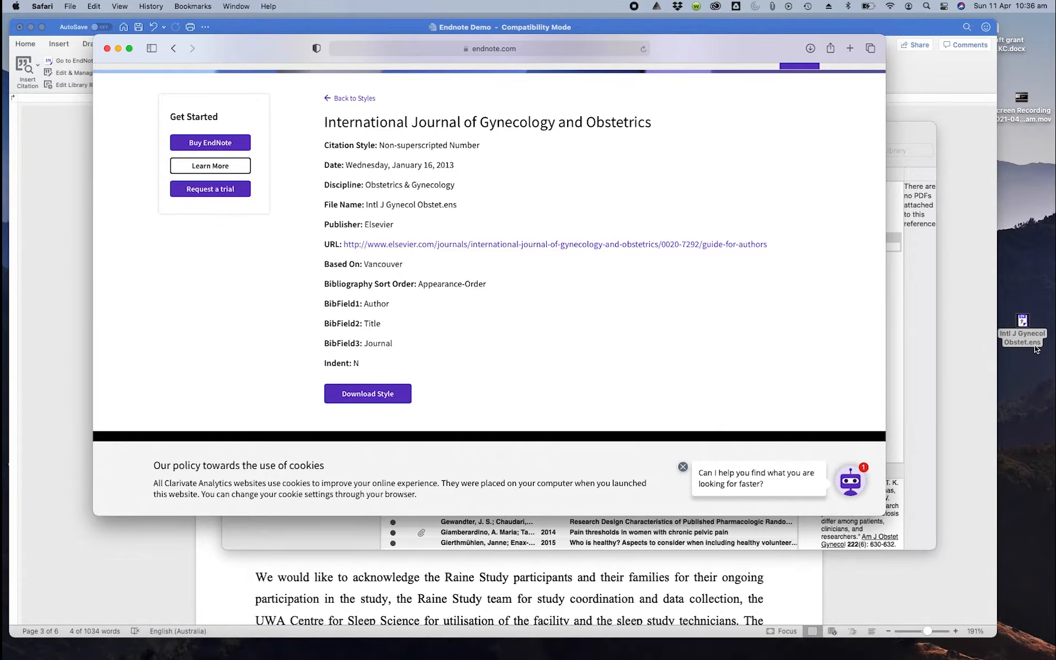
left_click(1023, 398)
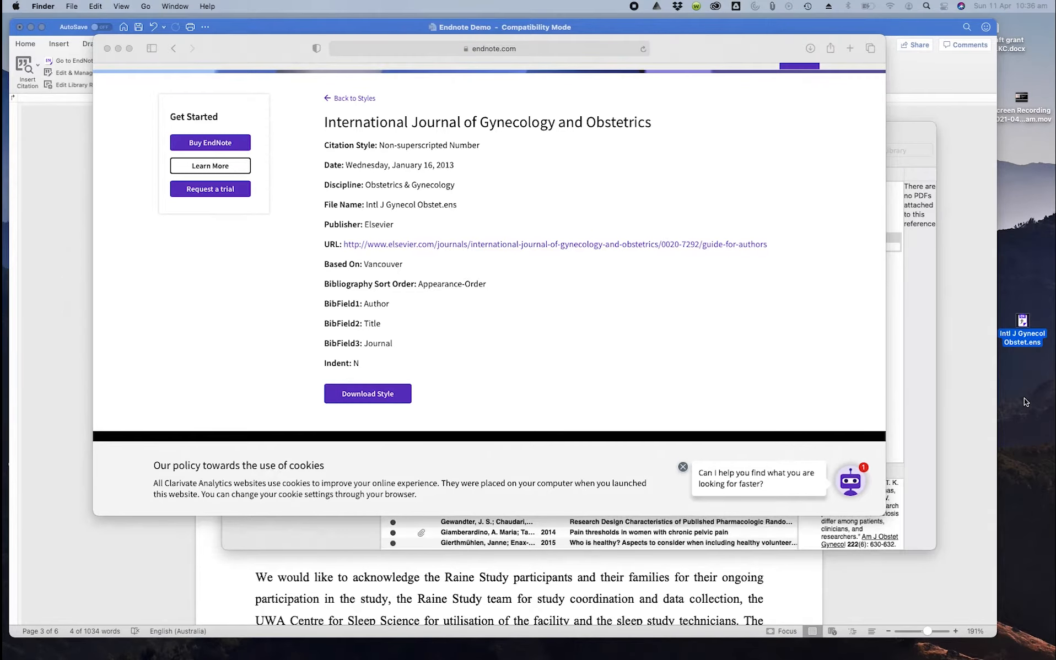
Switch to EndNote, look through the style manager for a Gynecology and Obstetrics style among the Intl J entries, and close the manager
left_click(922, 303)
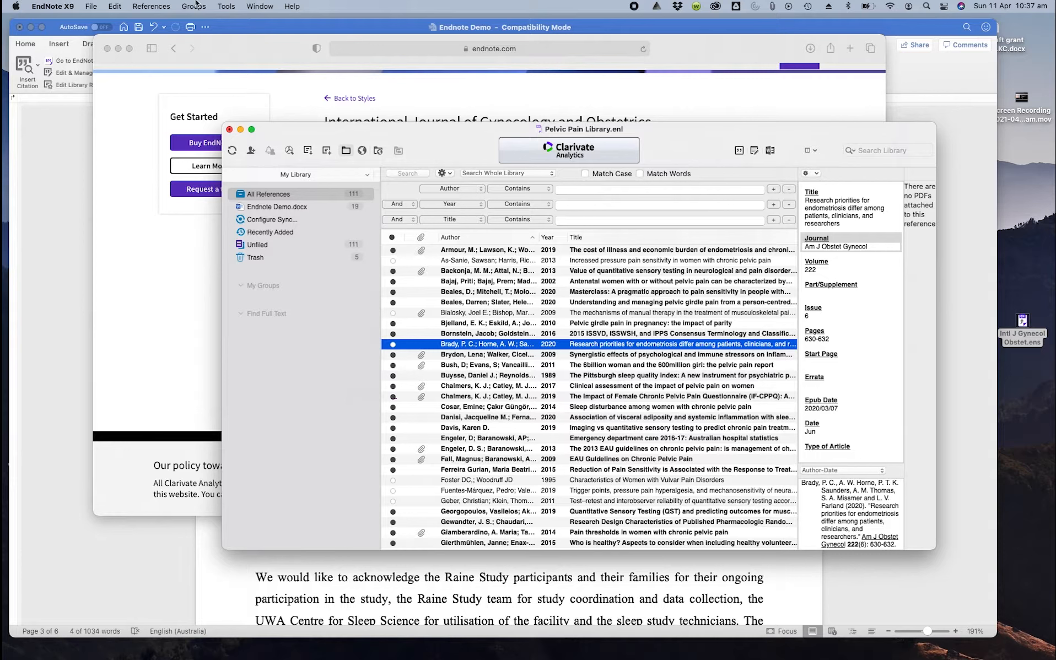
left_click(113, 7)
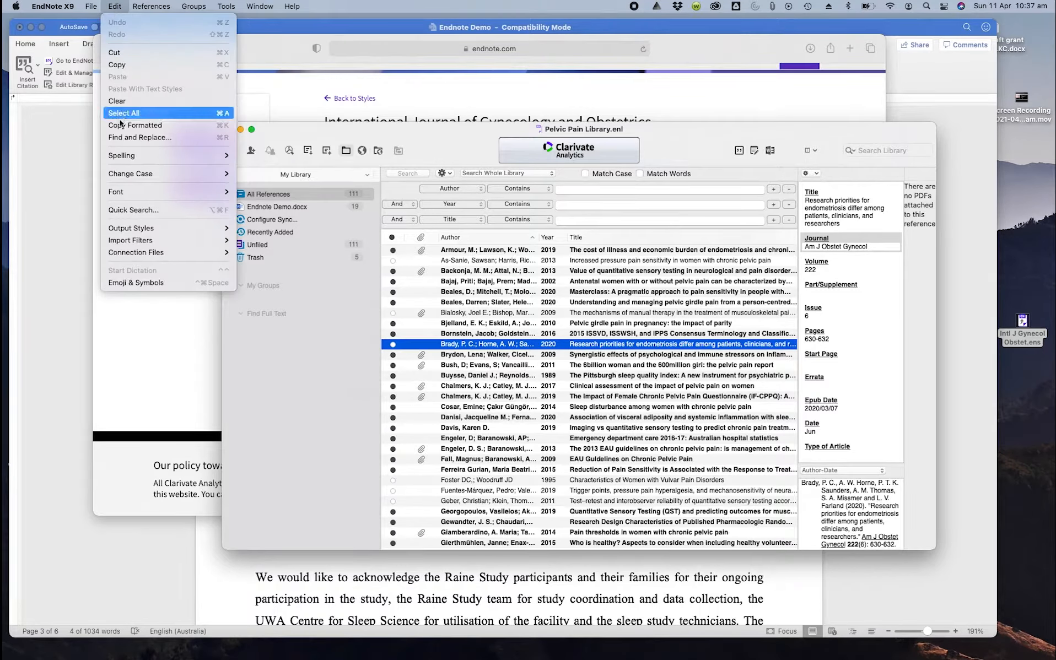
mouse_move(128, 228)
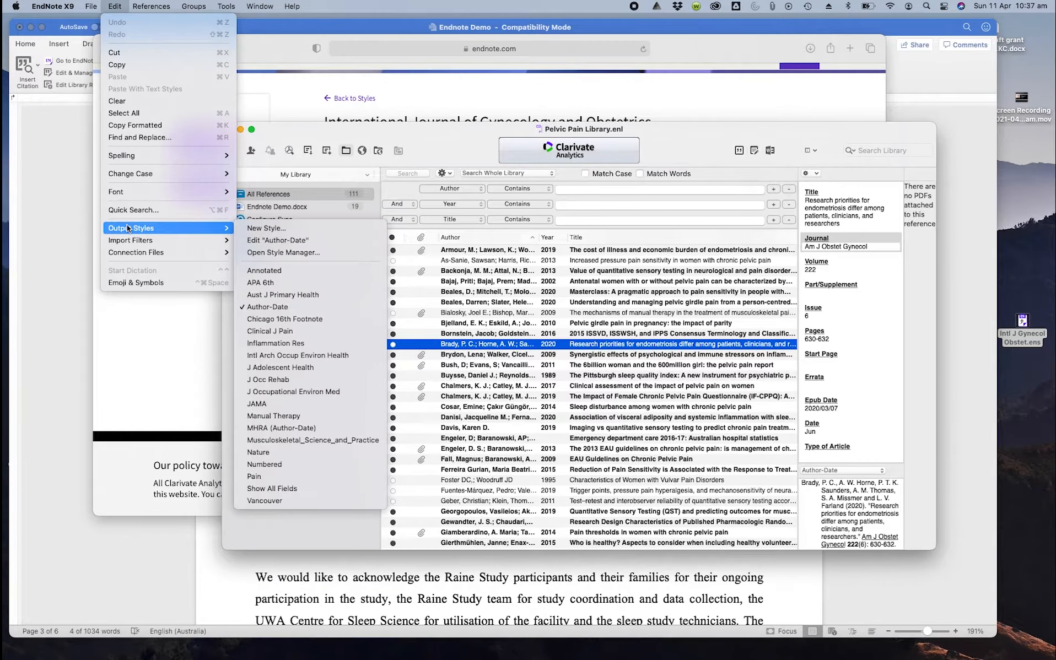
left_click(302, 253)
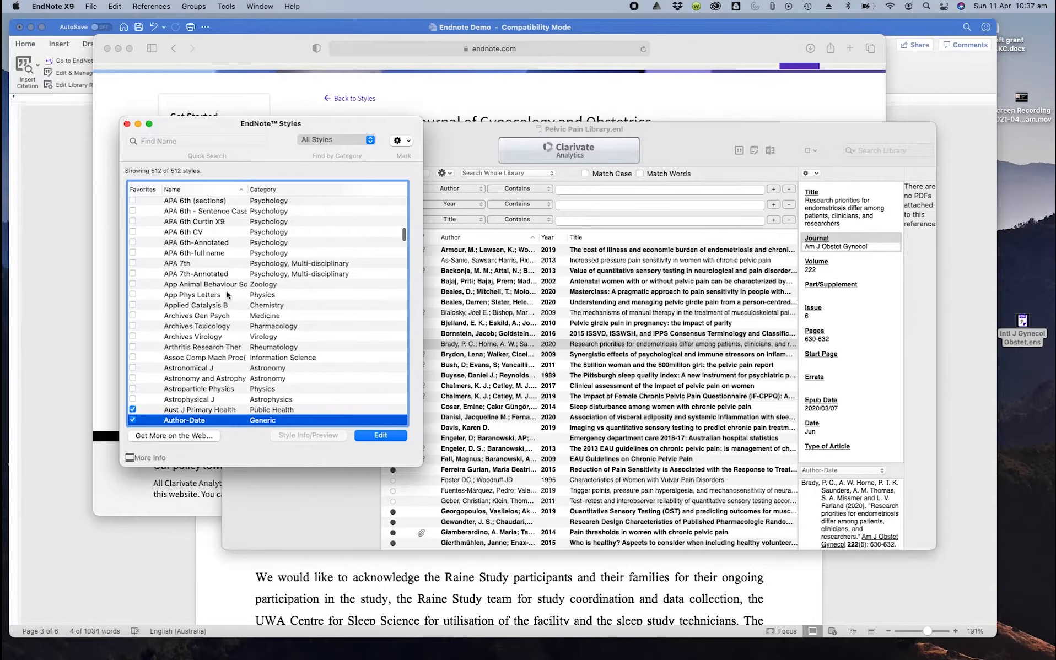
scroll(191, 271, "down", 20)
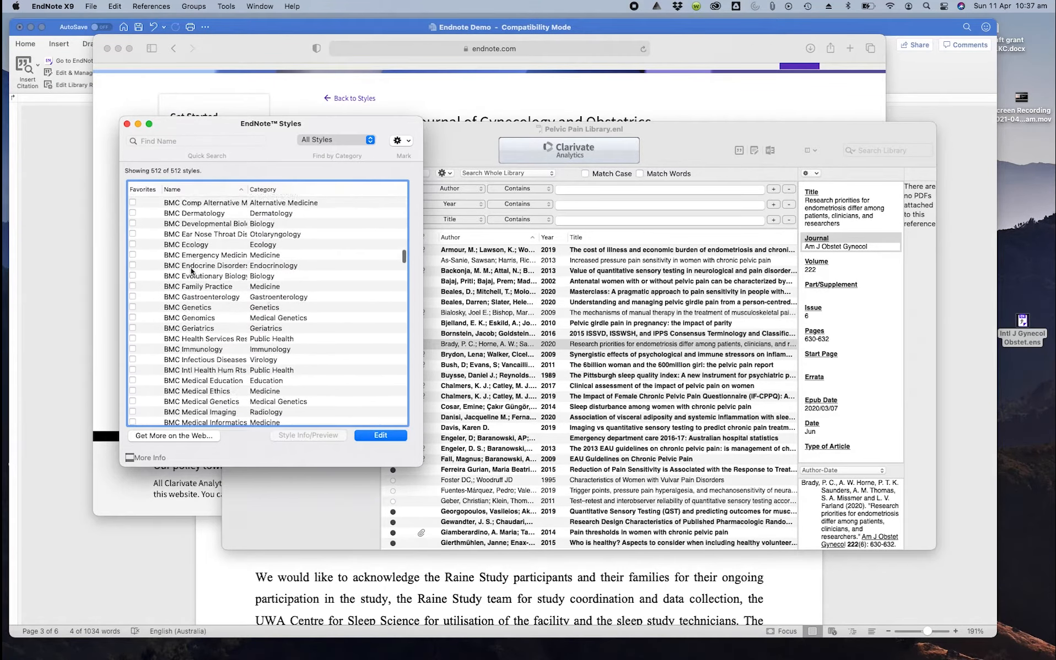
scroll(191, 270, "down", 20)
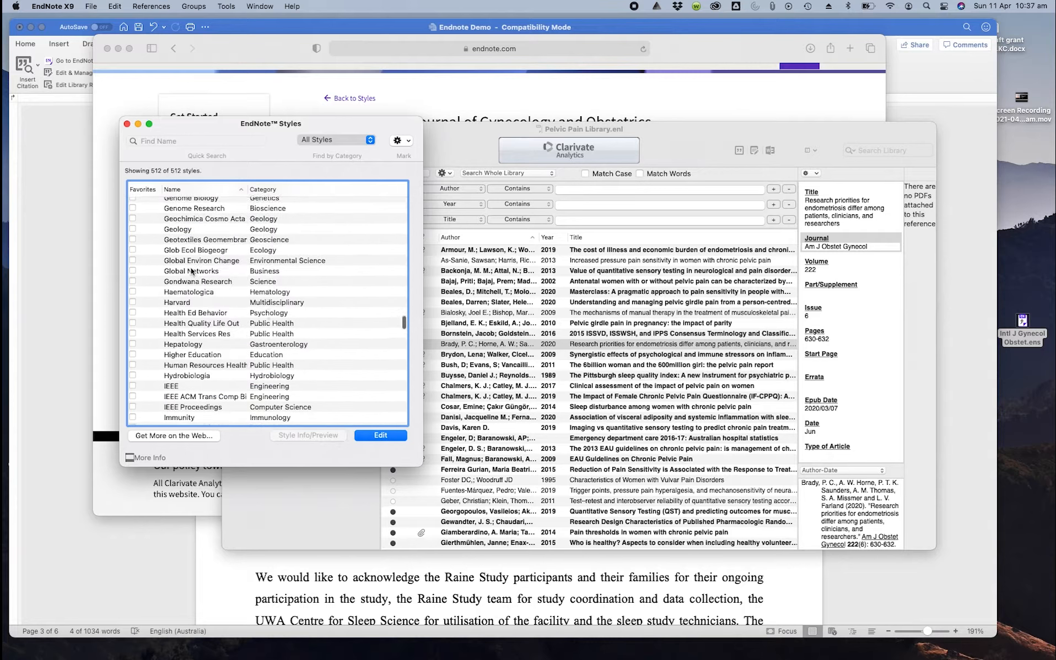
scroll(192, 271, "down", 1)
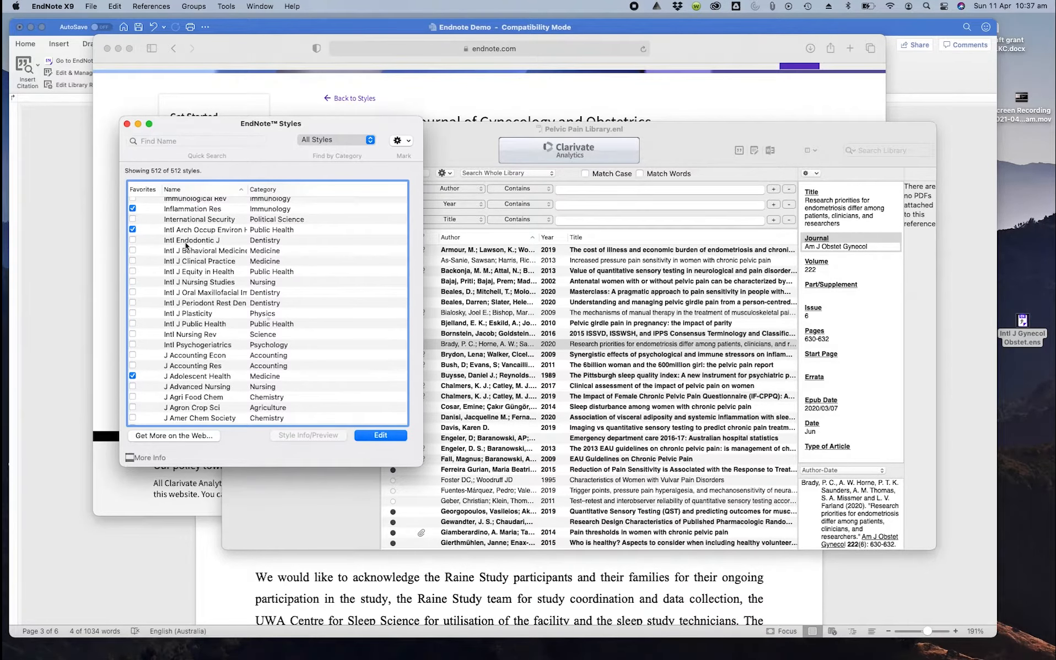
left_click(127, 125)
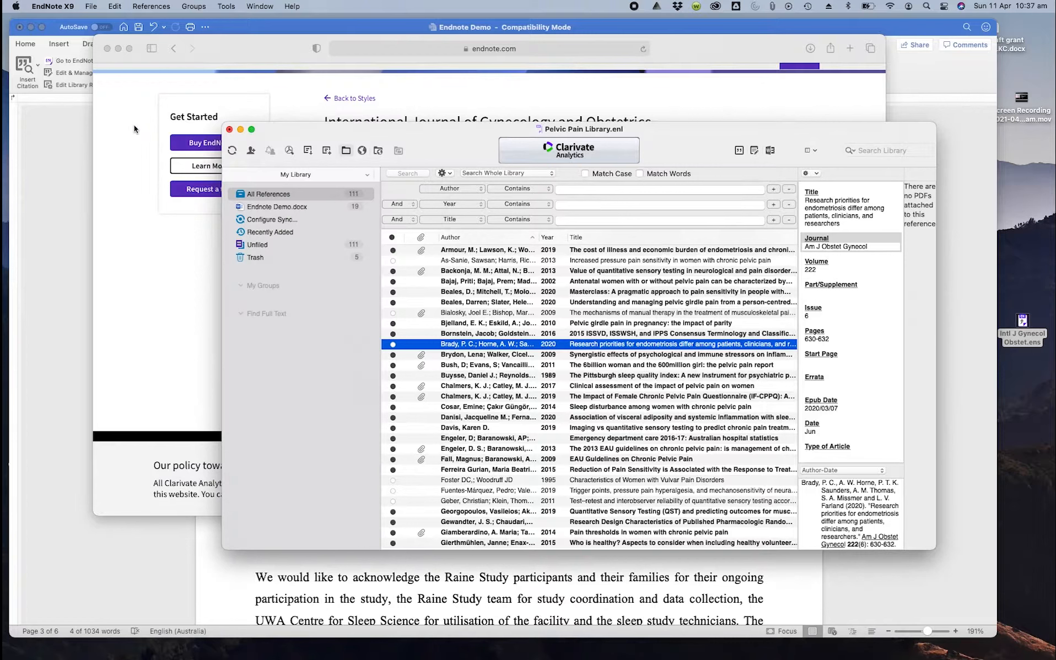
Switch to Finder and open the Styles folder inside the EndNote X9 application folder in a new window
left_click(1032, 419)
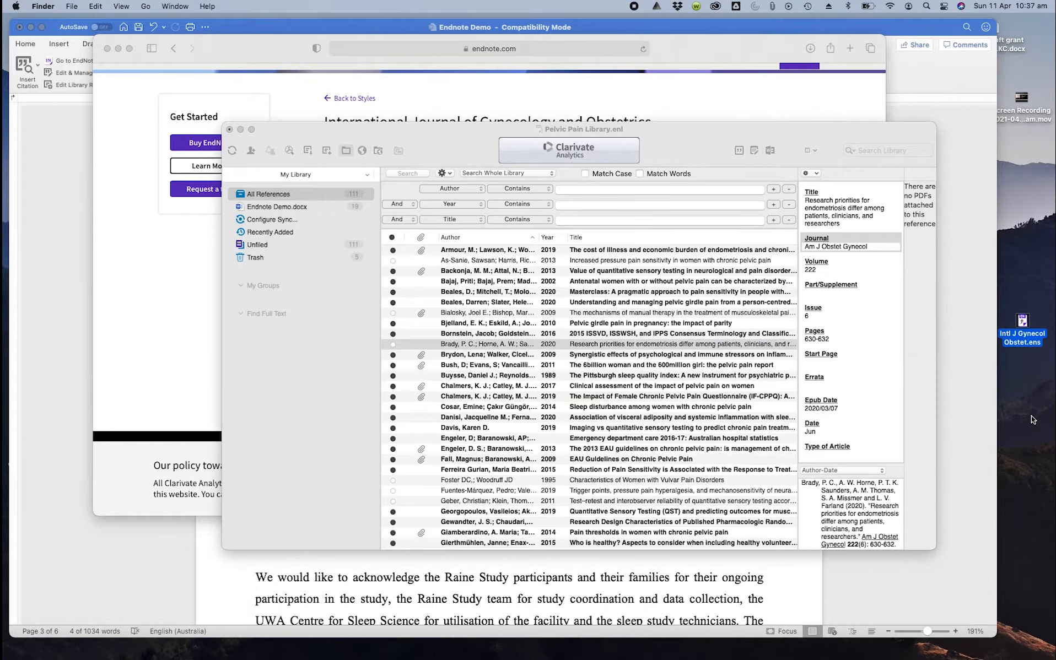
key("super+n")
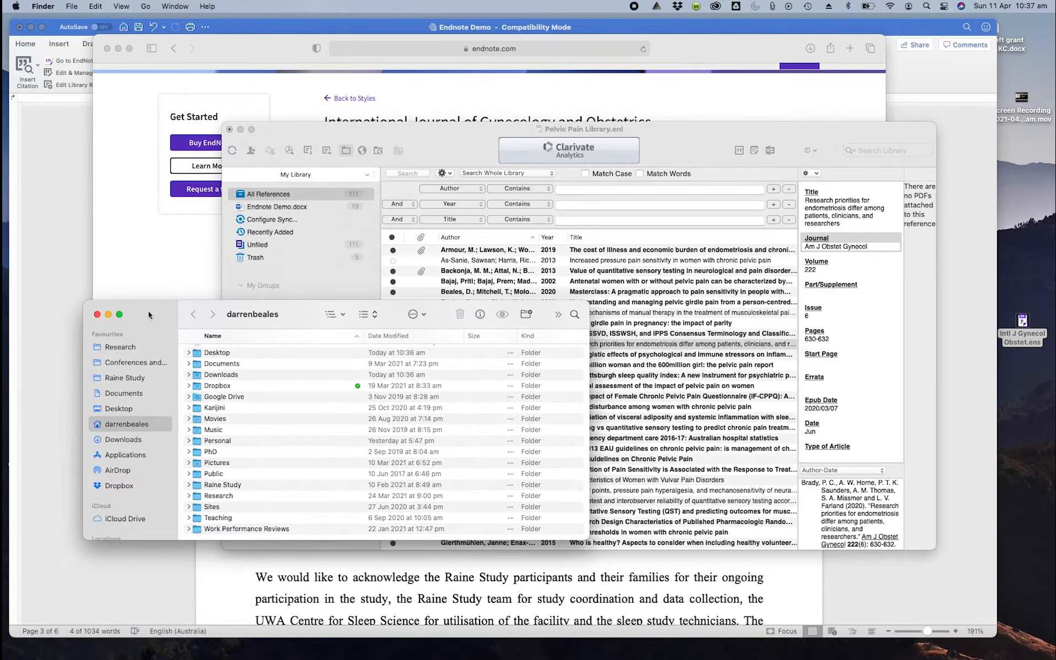
left_click_drag(149, 315, 300, 286)
scroll(288, 352, "down", 2)
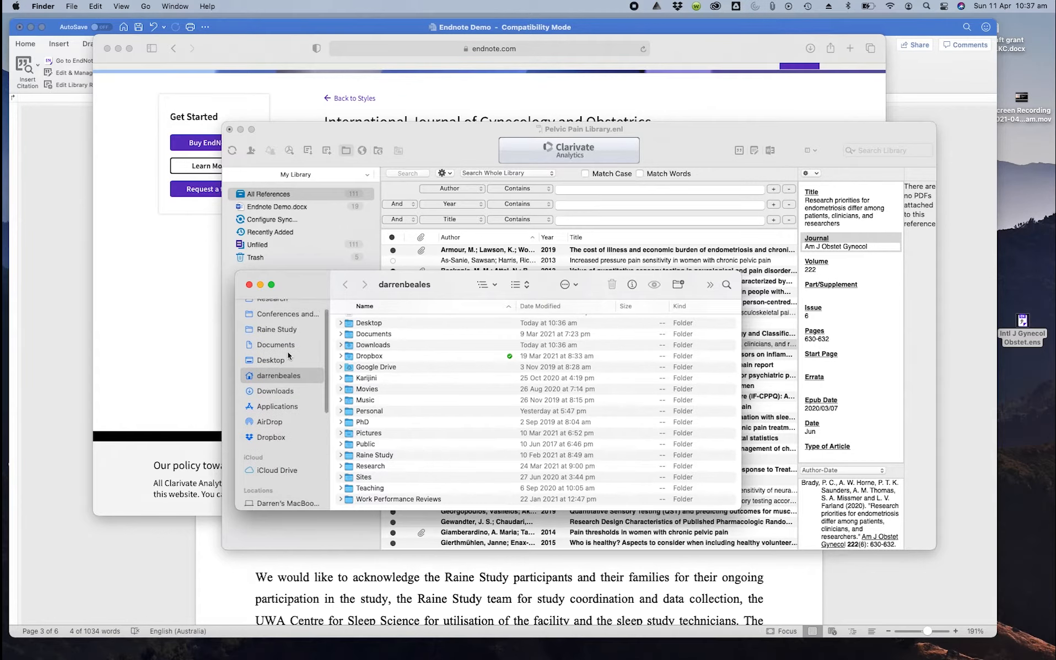
left_click(284, 401)
scroll(414, 395, "down", 3)
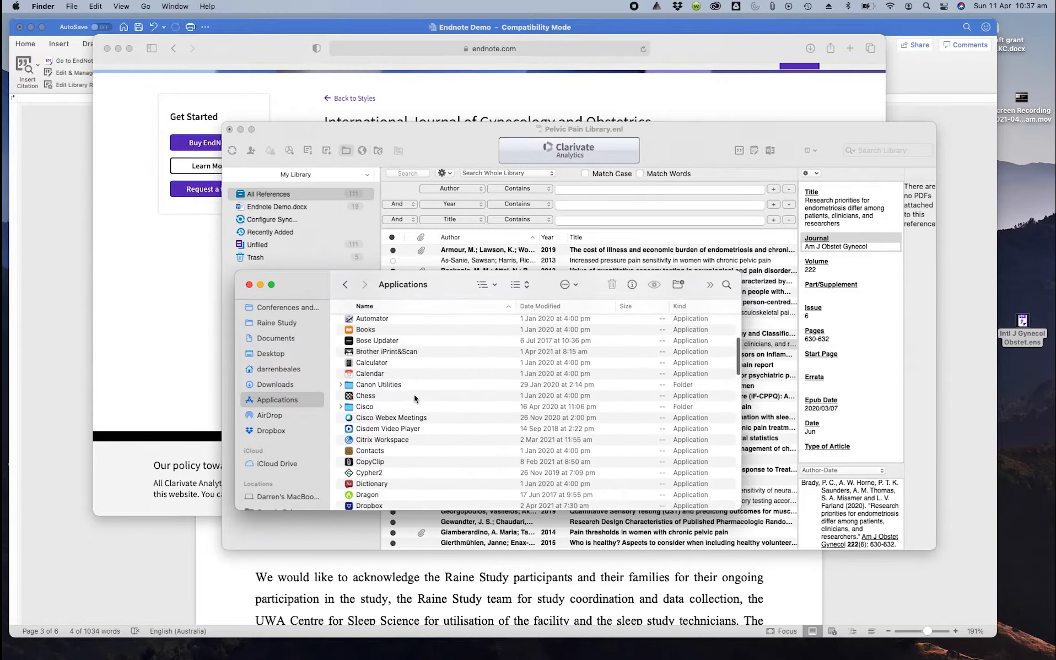
scroll(414, 395, "up", 5)
scroll(414, 394, "down", 3)
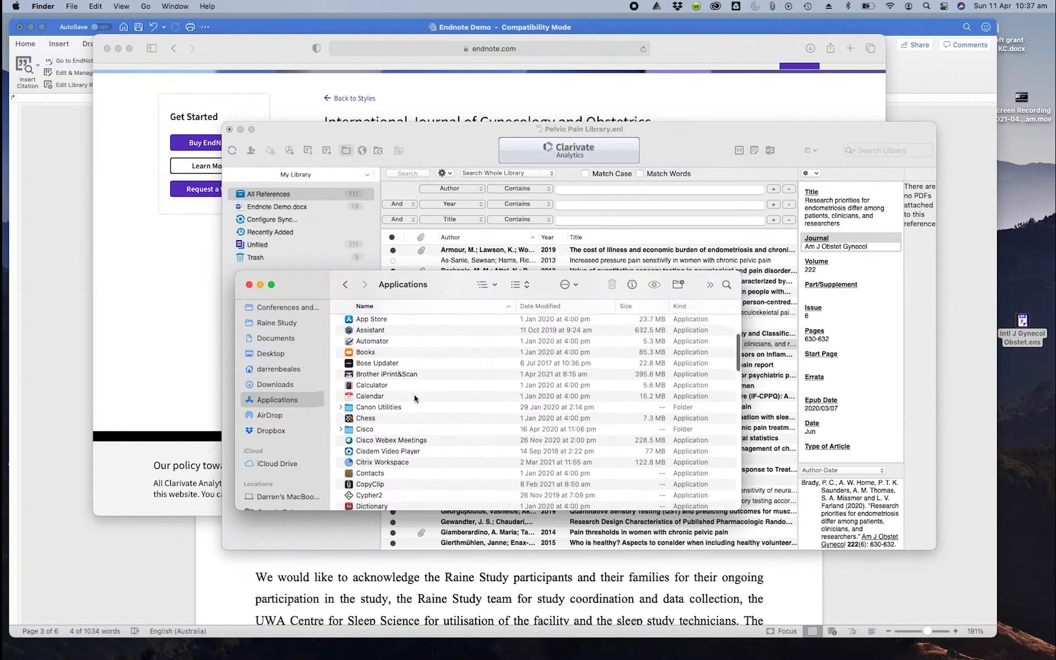
scroll(414, 394, "down", 5)
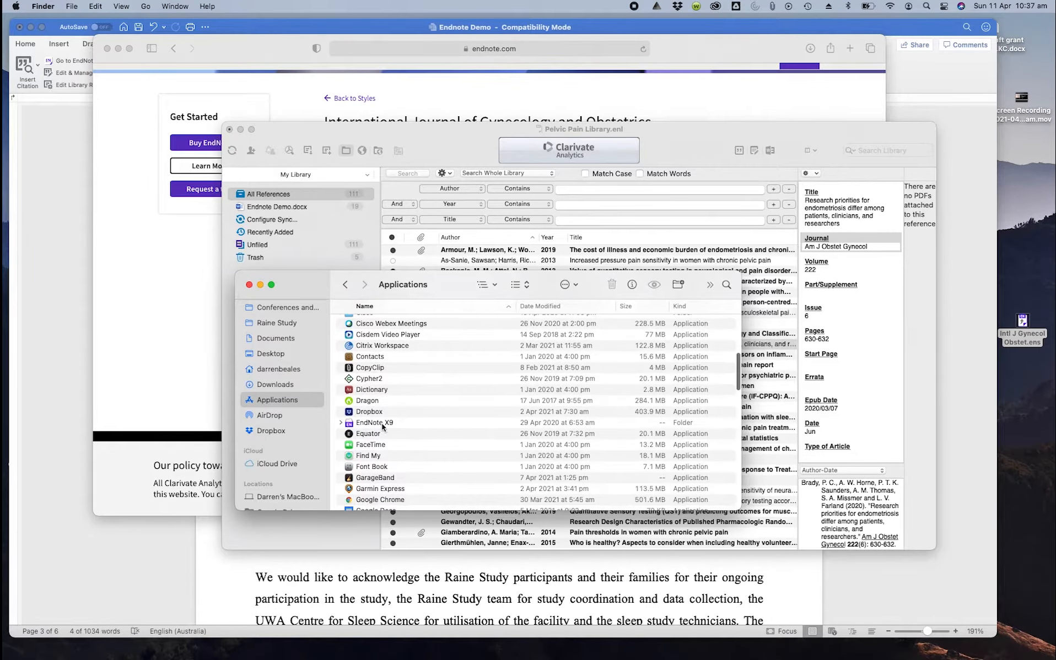
double_click(382, 424)
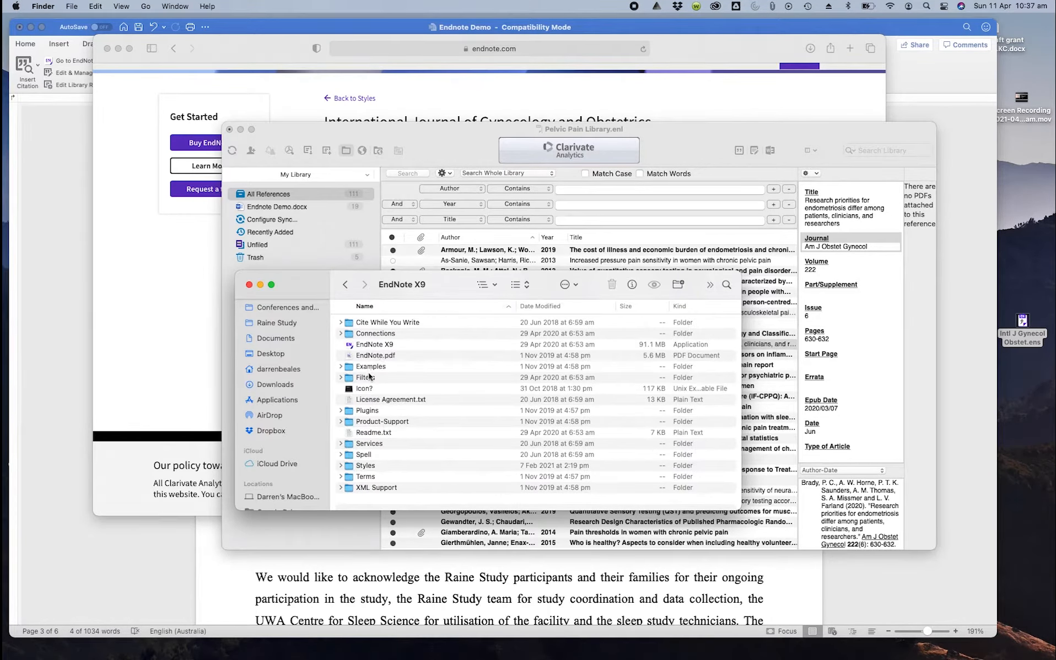
double_click(365, 467)
Move Intl J Gynecol Obstet.ens from the desktop into the Styles folder, authorise it with the account password, and close the folder window
left_click(1021, 322)
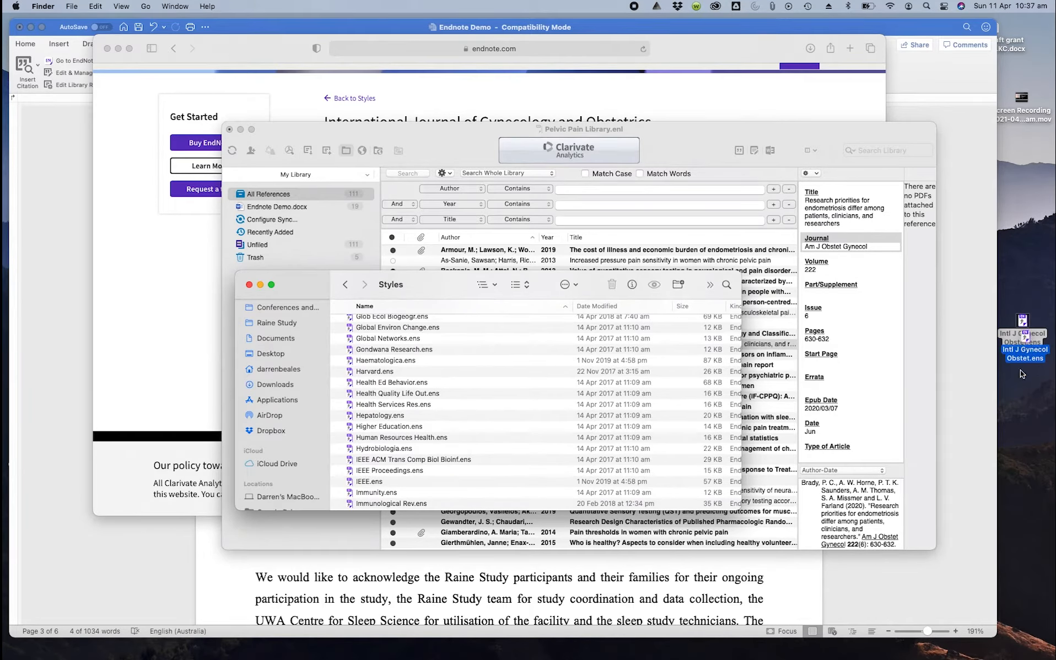
left_click_drag(1021, 323, 379, 377)
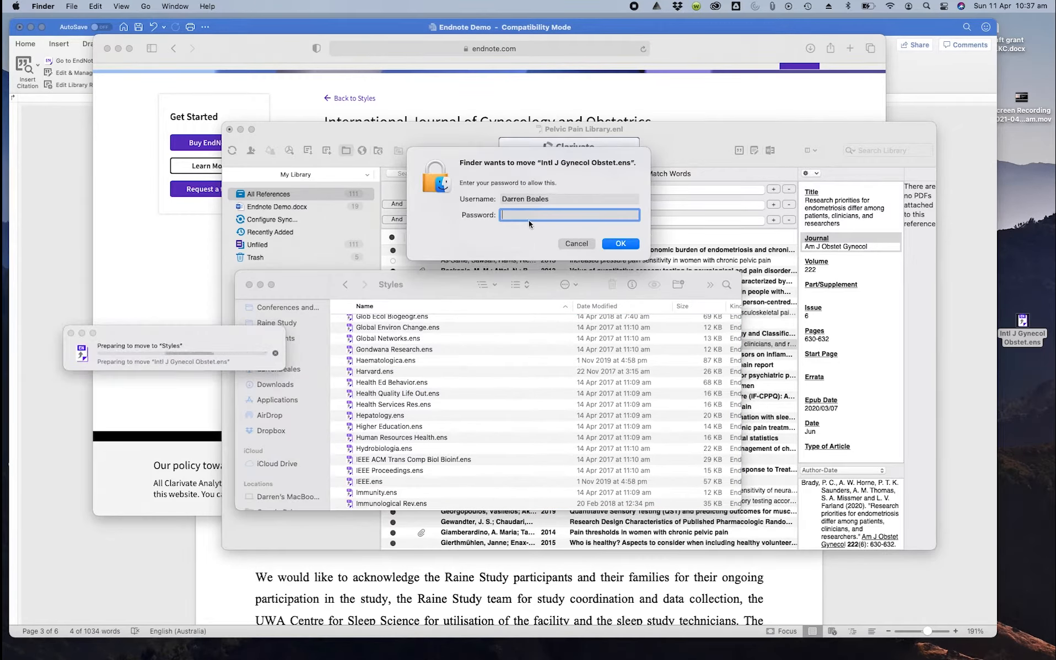
type("********")
key("Return")
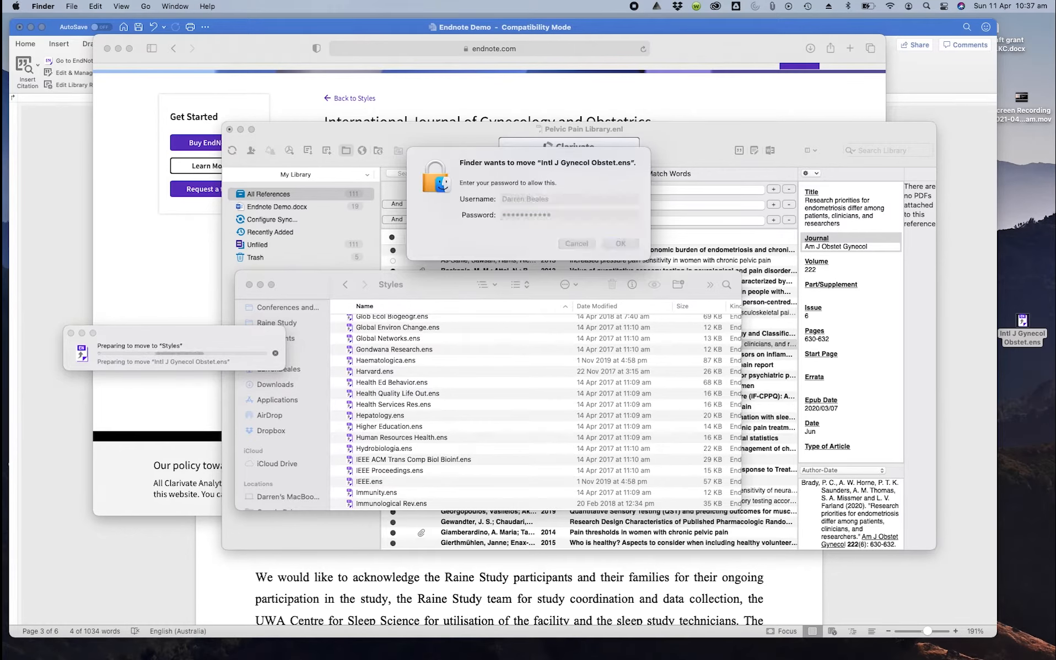
scroll(393, 459, "down", 1)
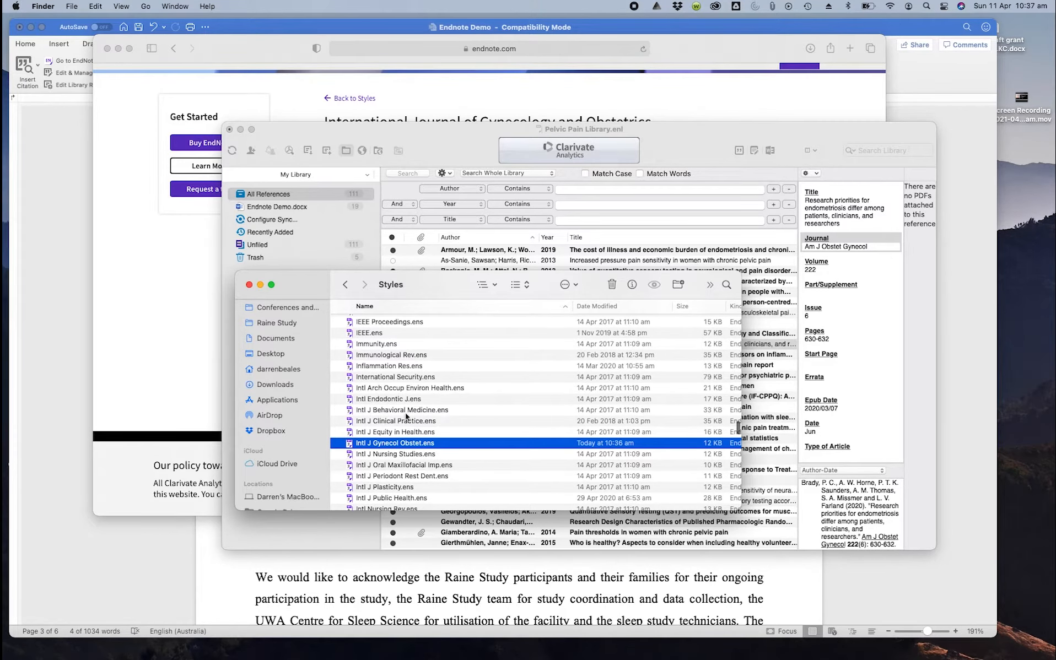
left_click(250, 285)
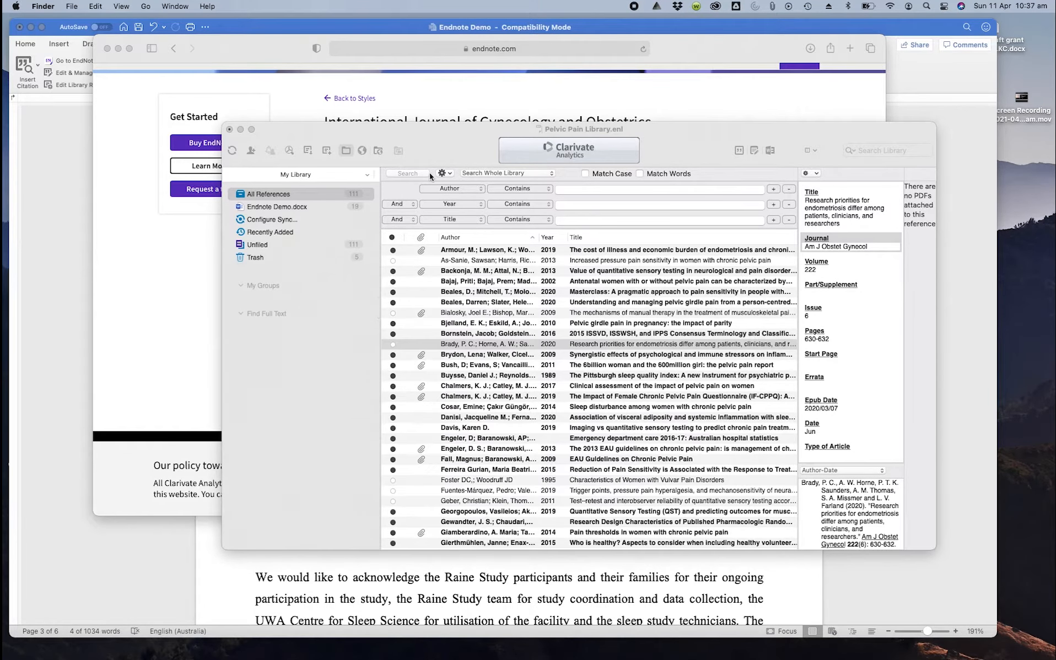
Switch to EndNote, mark Intl J Gynecol Obstet as a favourite in the style manager, and check the list of favourite output styles
left_click(451, 141)
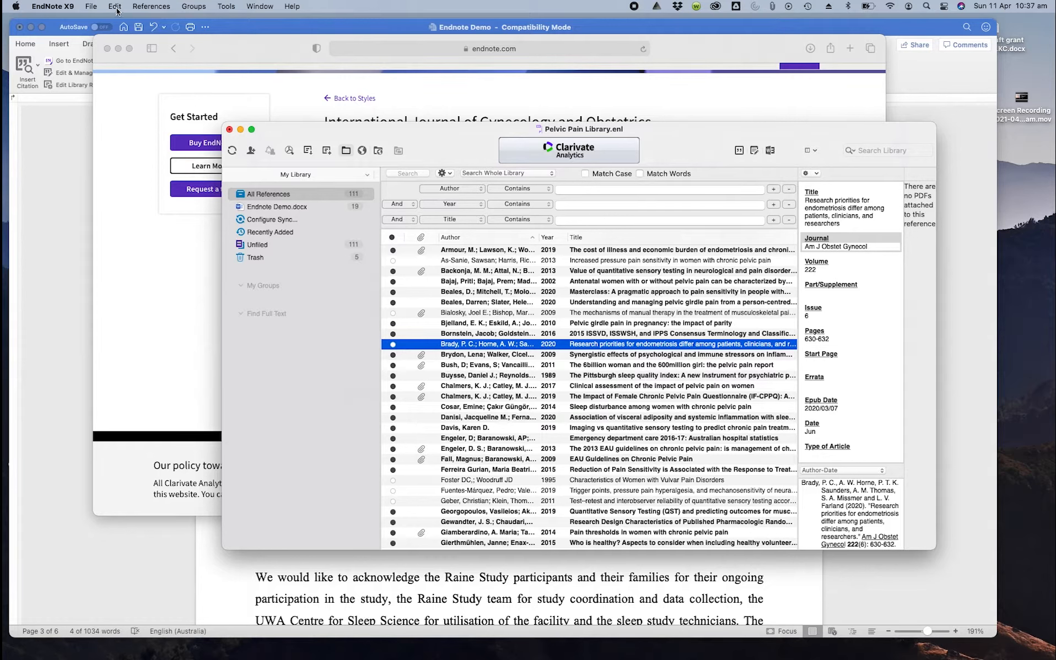
left_click(115, 6)
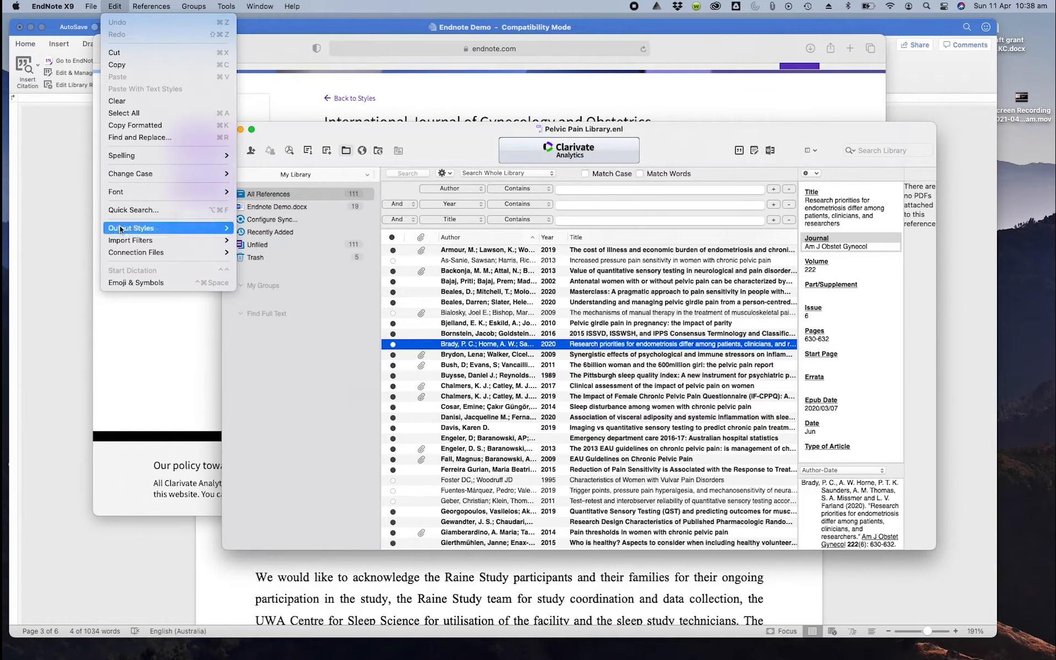
mouse_move(177, 228)
left_click(284, 254)
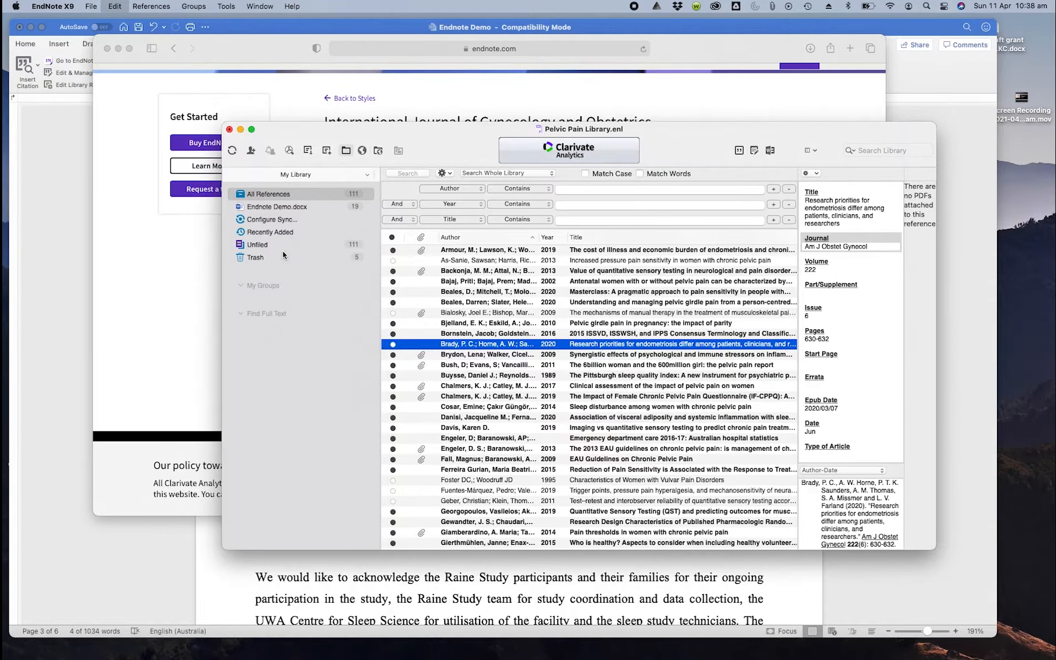
scroll(169, 312, "down", 15)
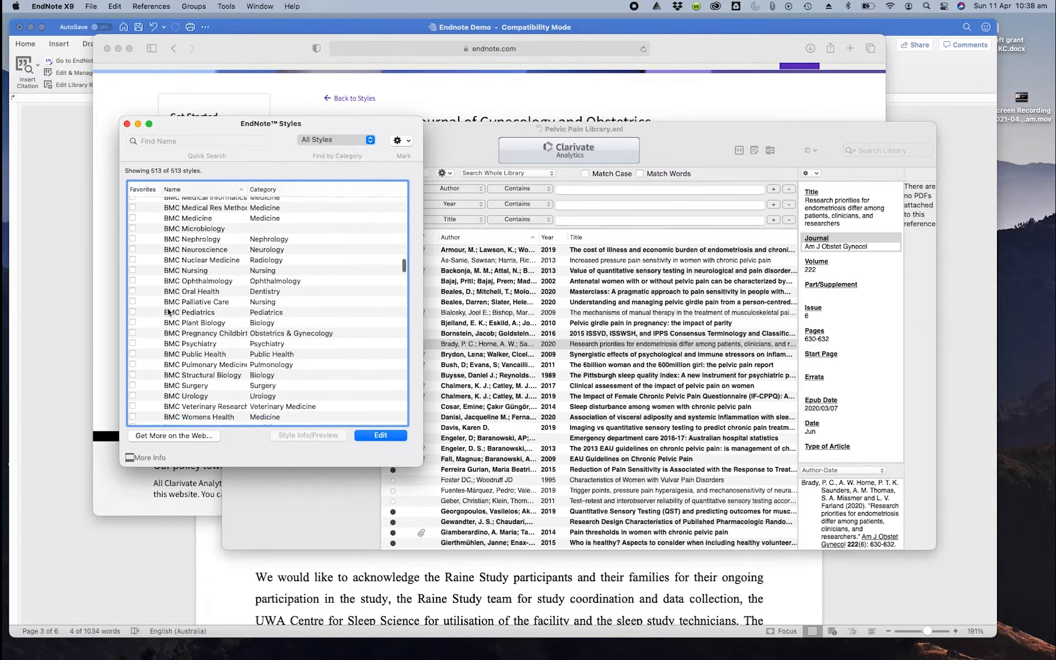
scroll(169, 312, "down", 20)
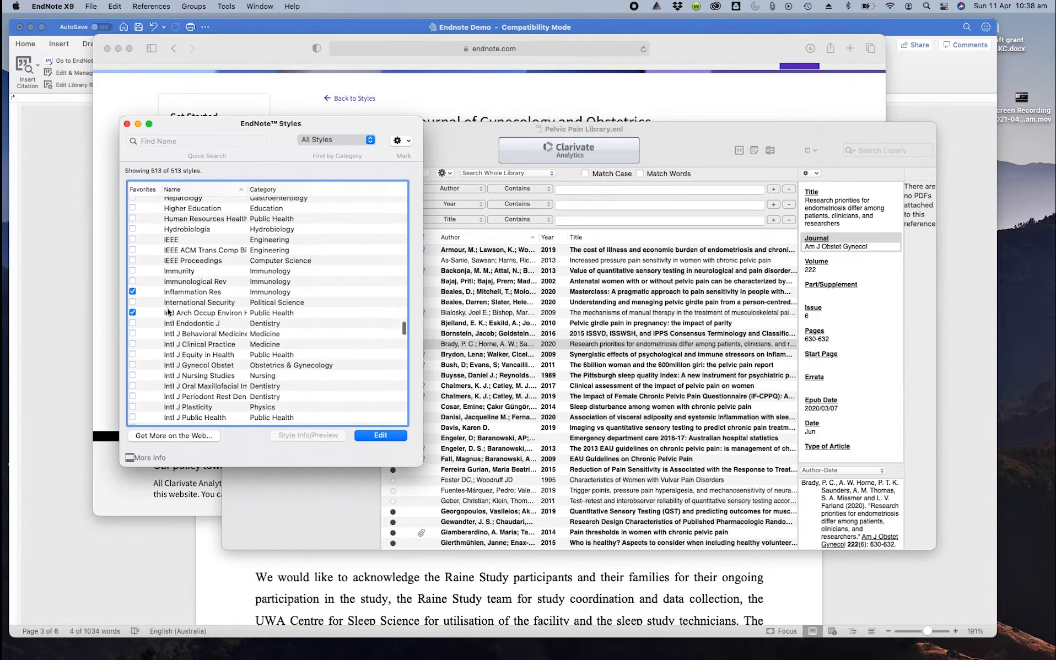
scroll(169, 312, "down", 3)
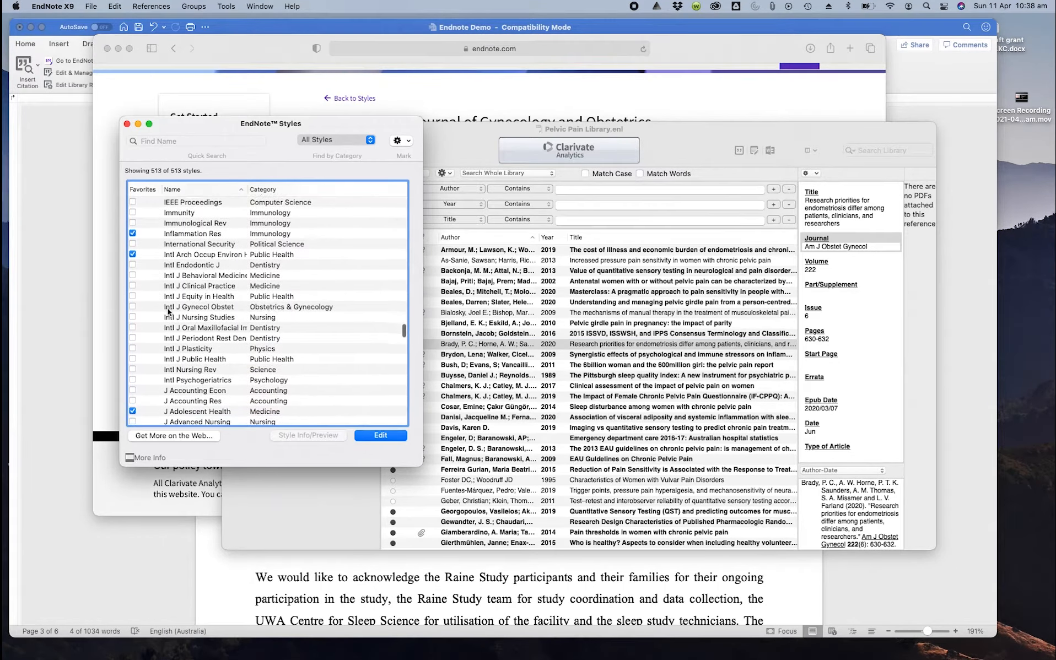
left_click(308, 308)
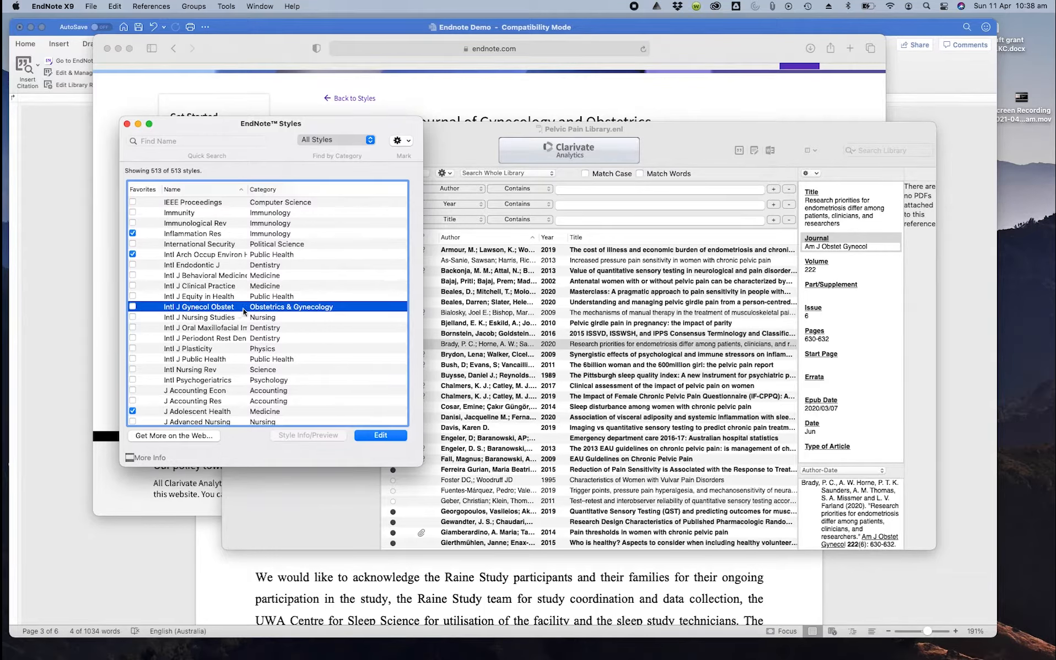
left_click(133, 308)
left_click(127, 124)
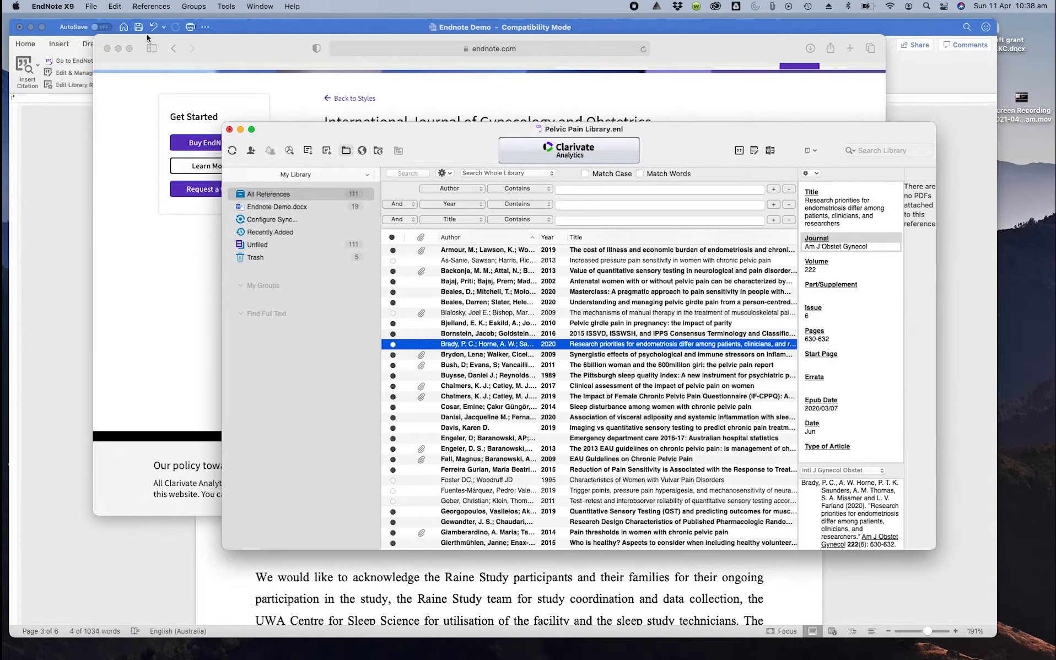
left_click(113, 6)
mouse_move(124, 228)
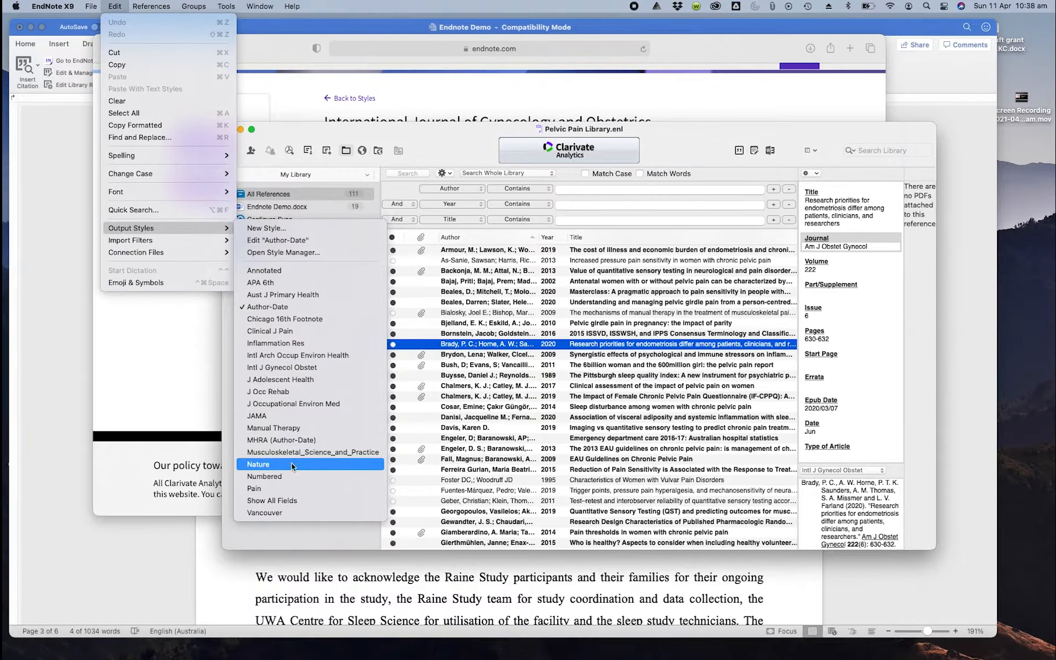
left_click(447, 140)
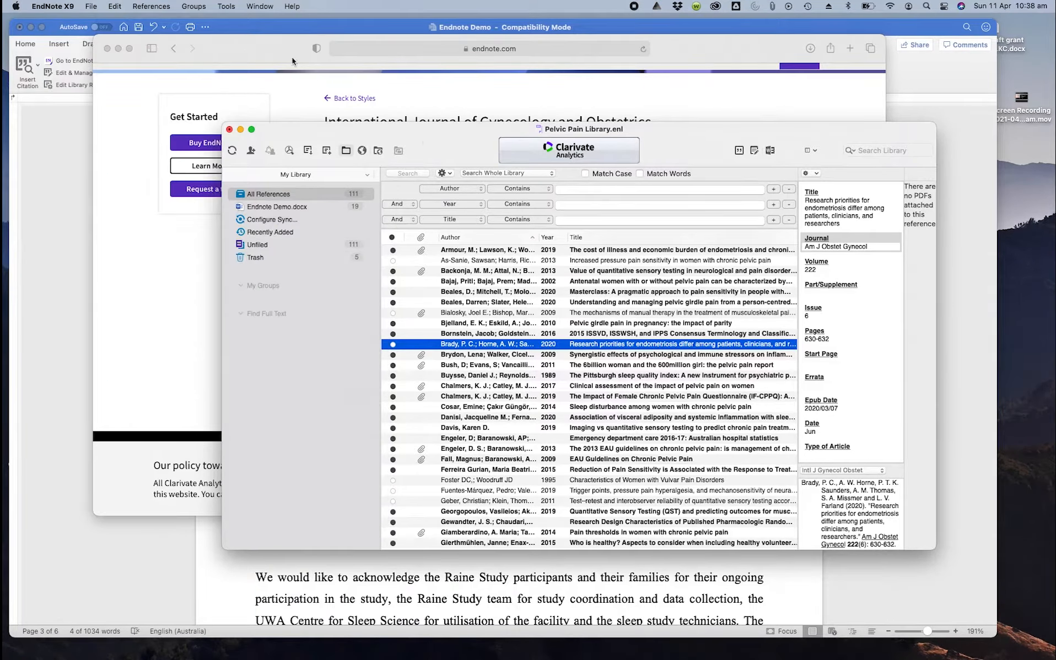
Switch to Word, apply the Intl J Gynecol Obstet citation style to the document, and review the in-text citations and reference list
left_click(283, 22)
left_click(250, 61)
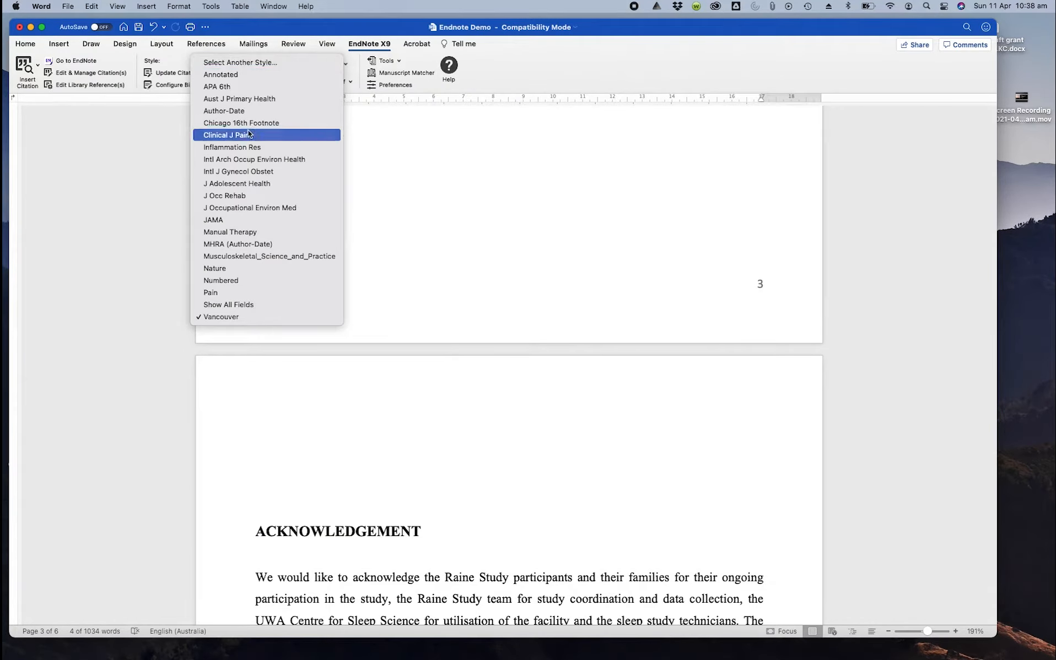
left_click(243, 171)
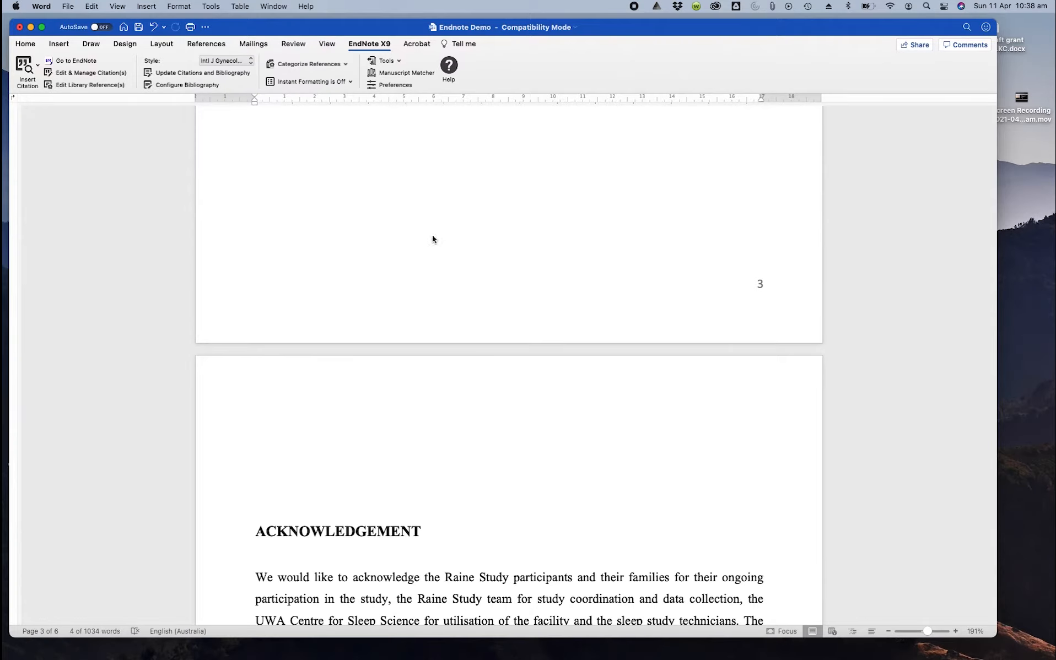
scroll(519, 340, "down", 10)
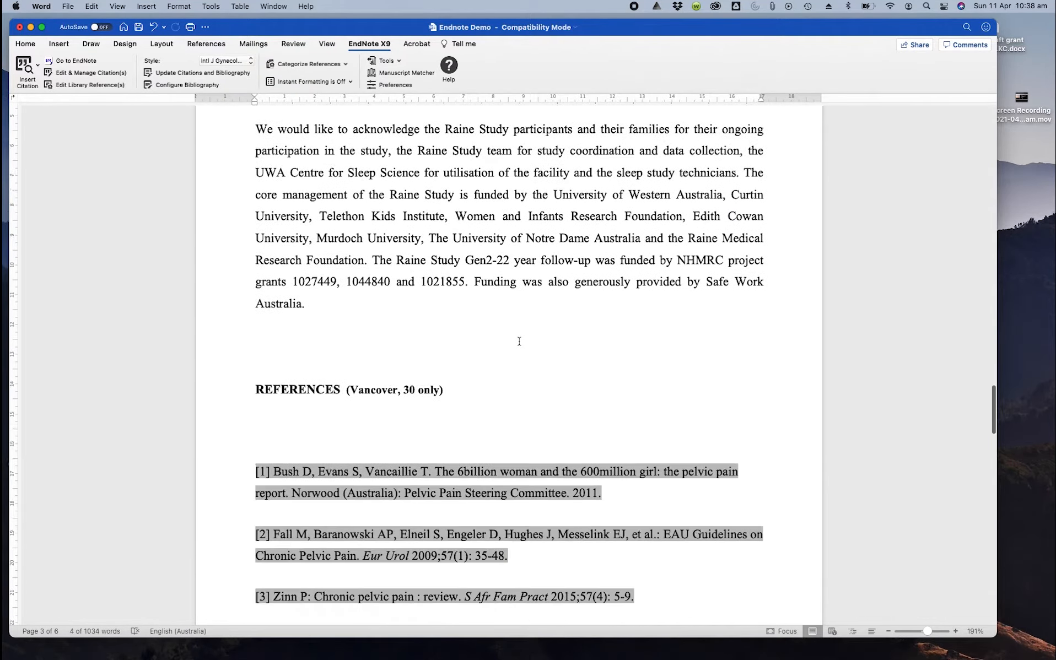
scroll(519, 342, "up", 15)
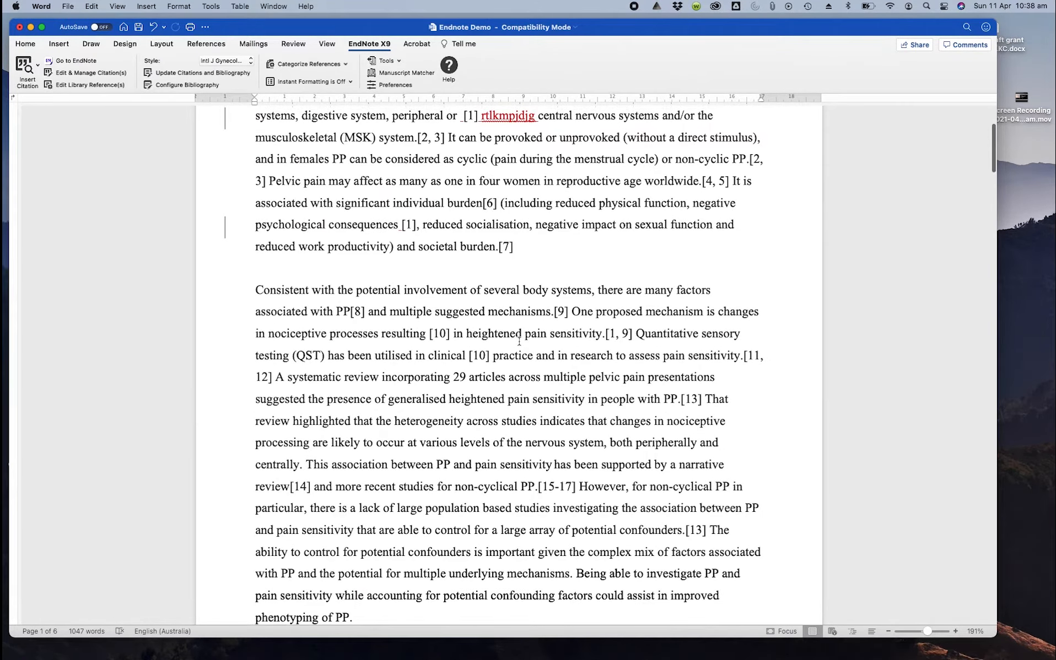
scroll(519, 341, "down", 20)
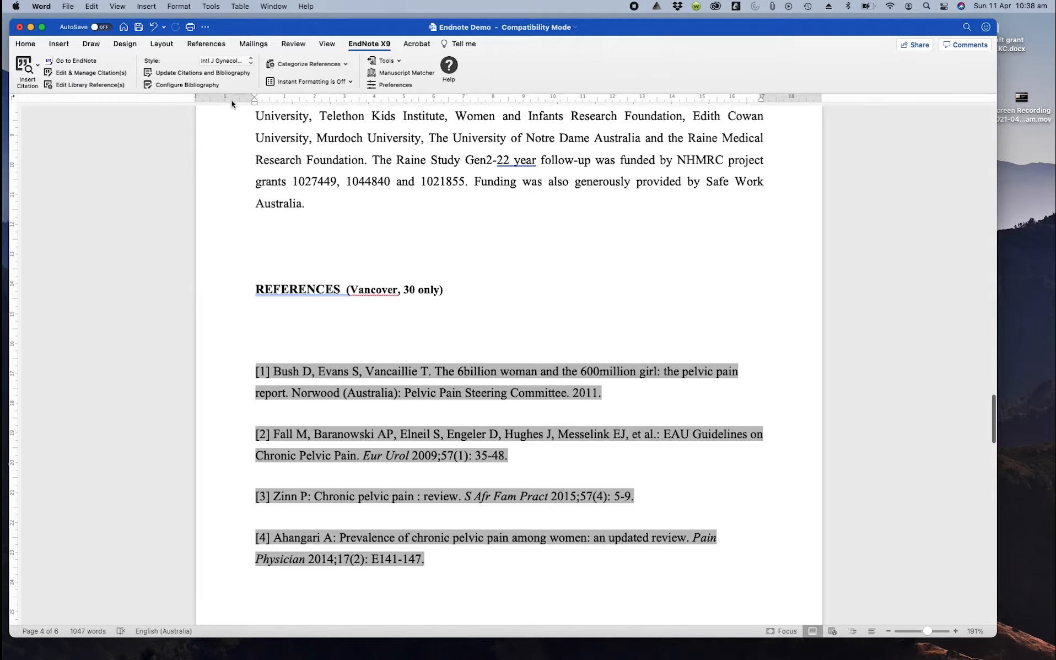
Set the document's citation style to Vancouver and review the reference list and in-text citations
left_click(226, 61)
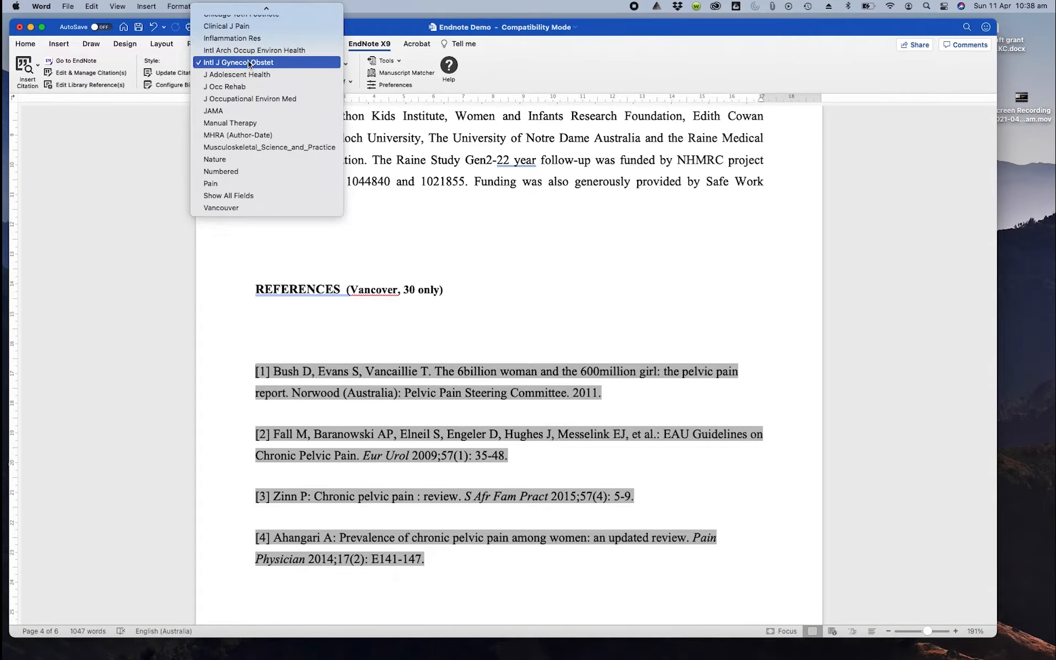
left_click(228, 207)
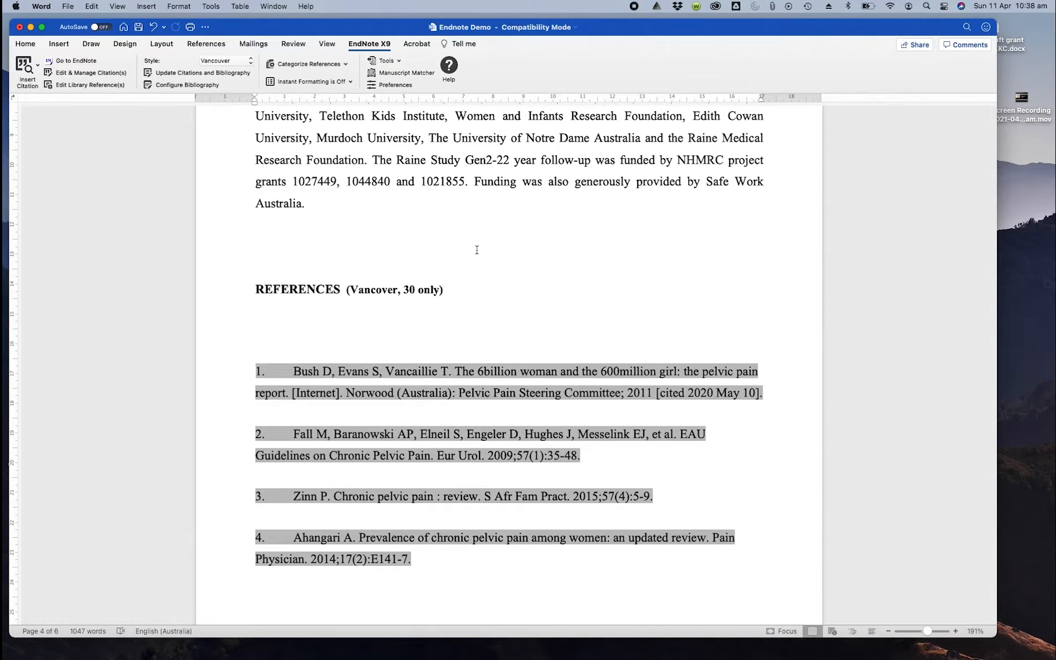
scroll(534, 308, "up", 15)
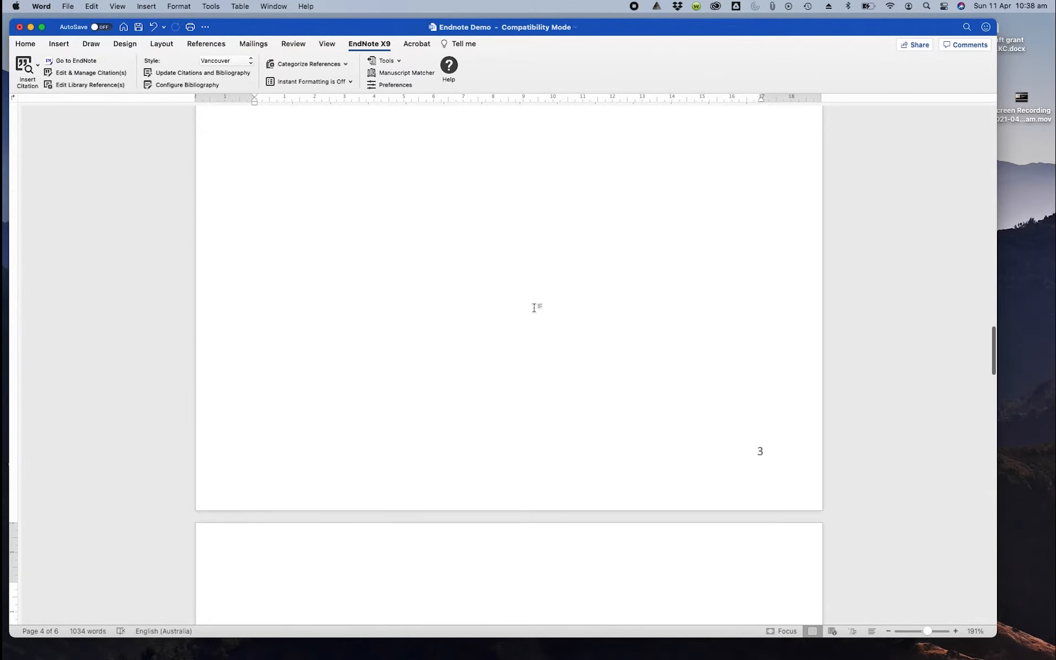
scroll(534, 308, "up", 20)
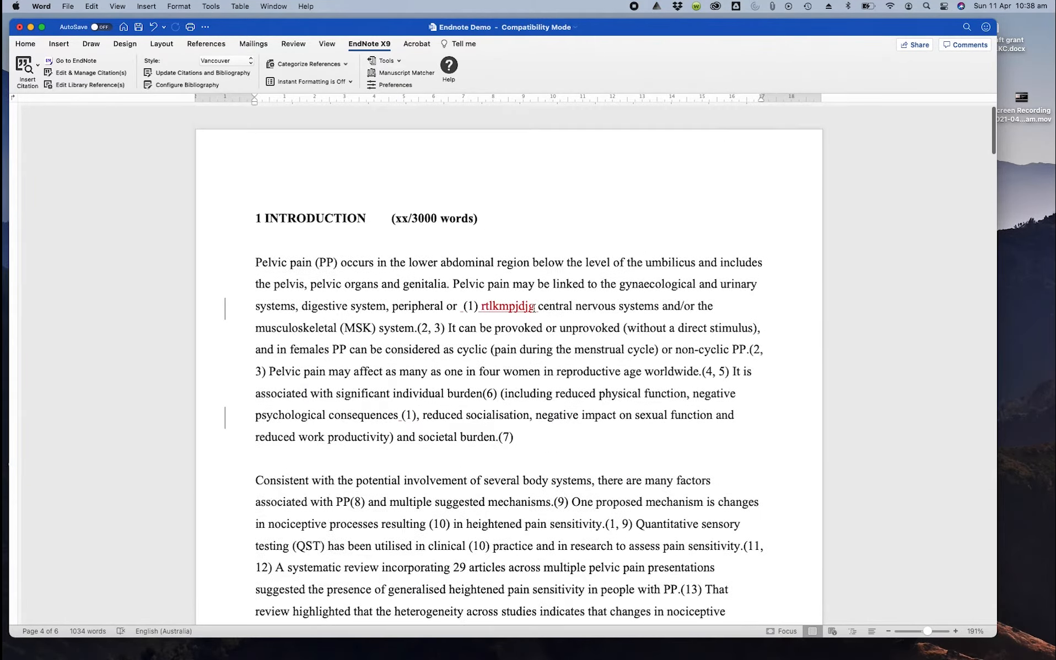
Look through the full list of available citation styles and close it without choosing another one
left_click(239, 61)
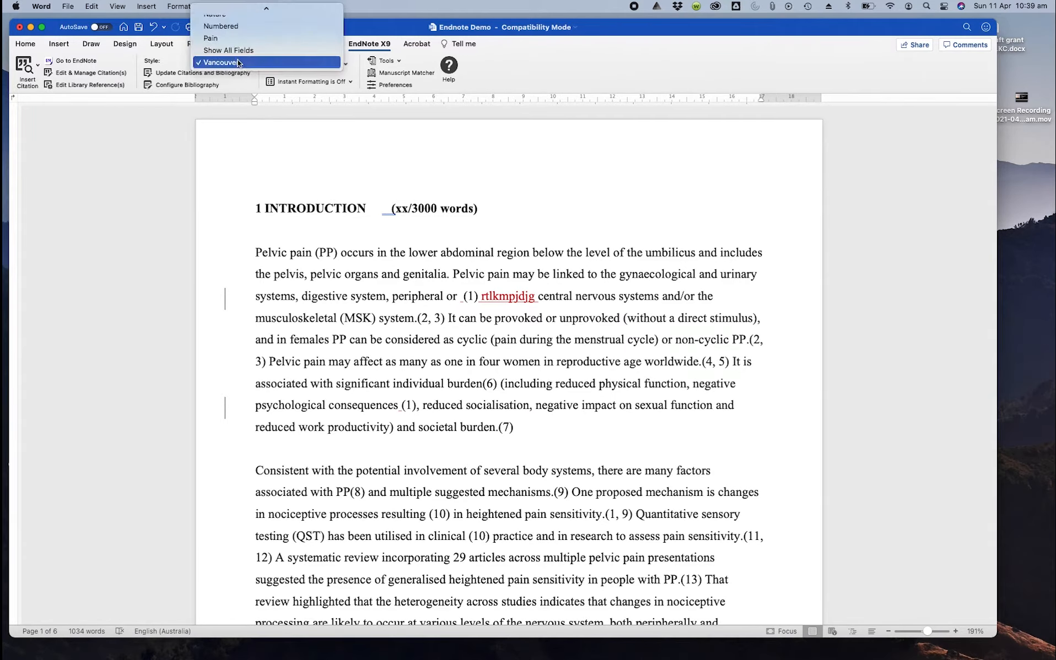
scroll(250, 41, "up", 5)
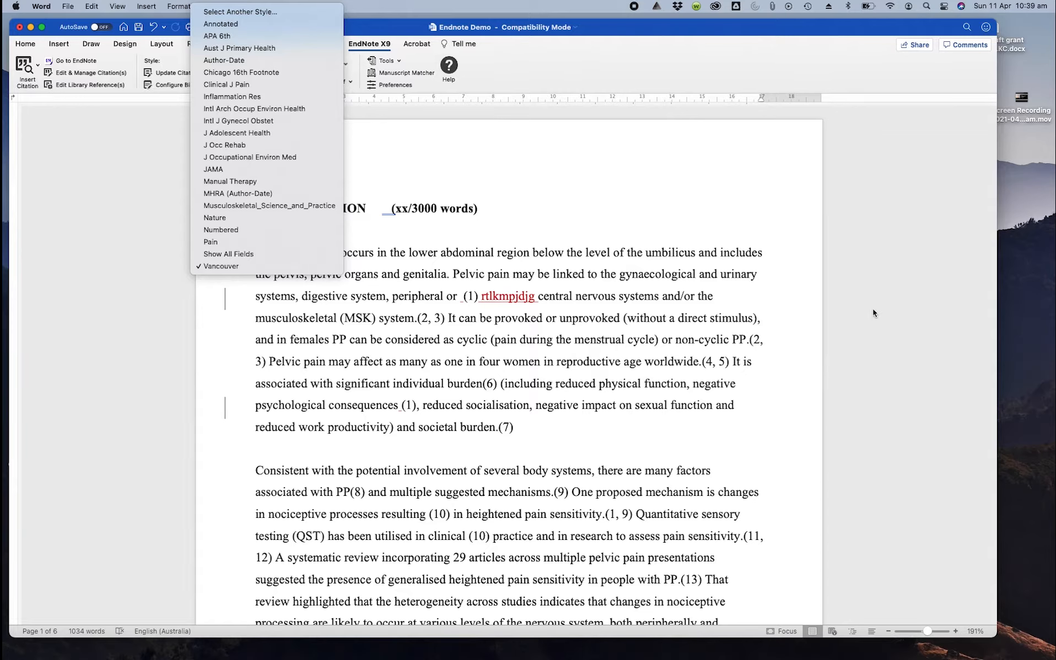
left_click(692, 210)
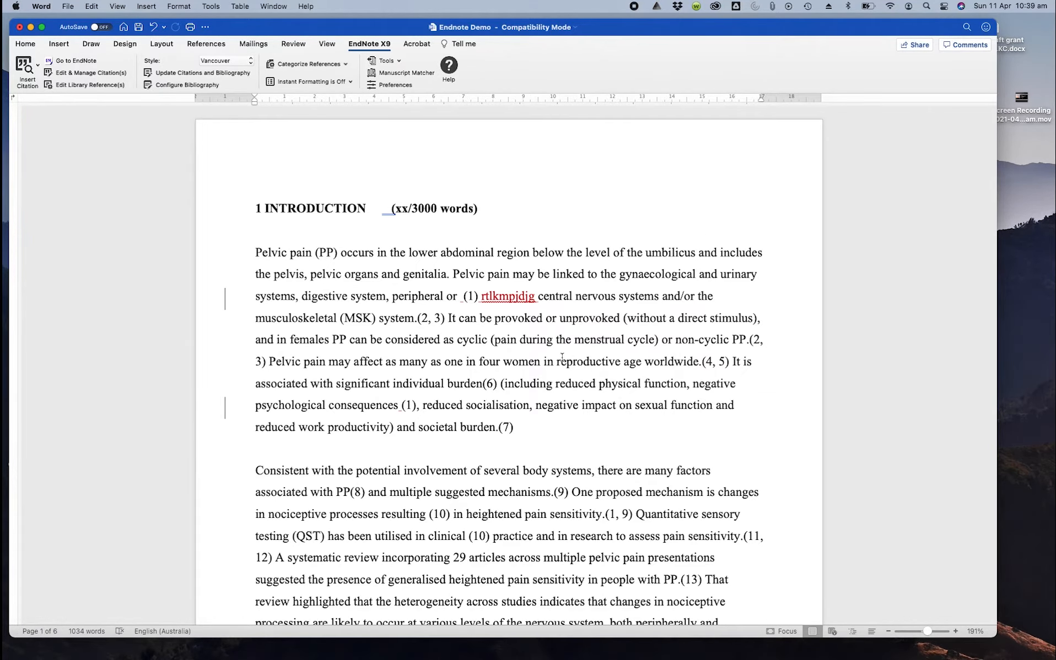
Switch to EndNote, move the library window aside, and open the output style manager
left_click(91, 6)
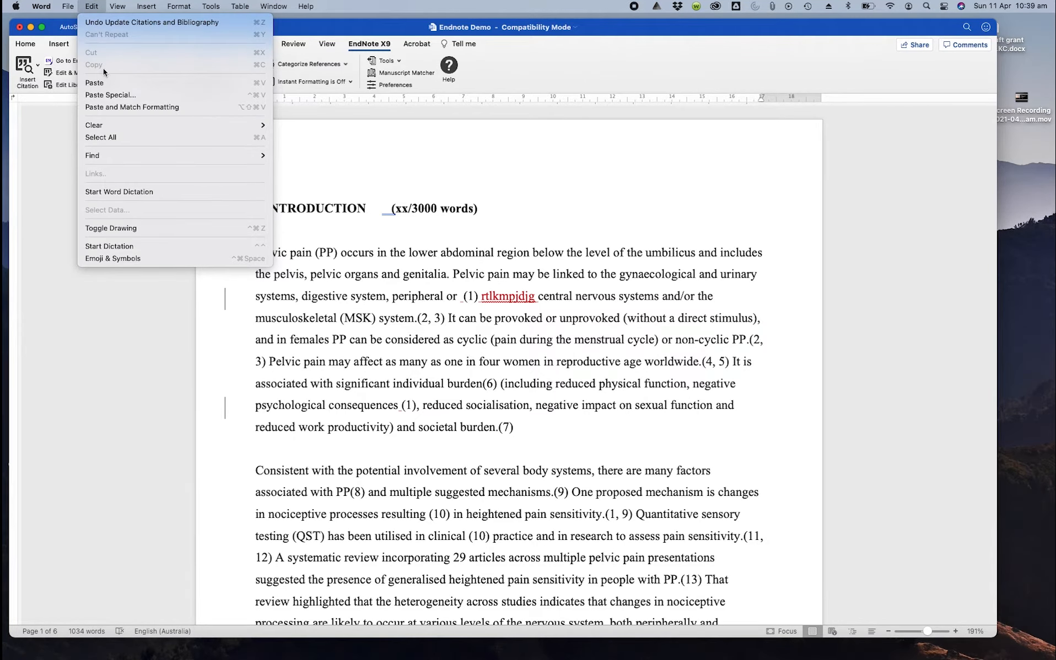
left_click(491, 147)
mouse_move(1055, 1)
left_click(884, 201)
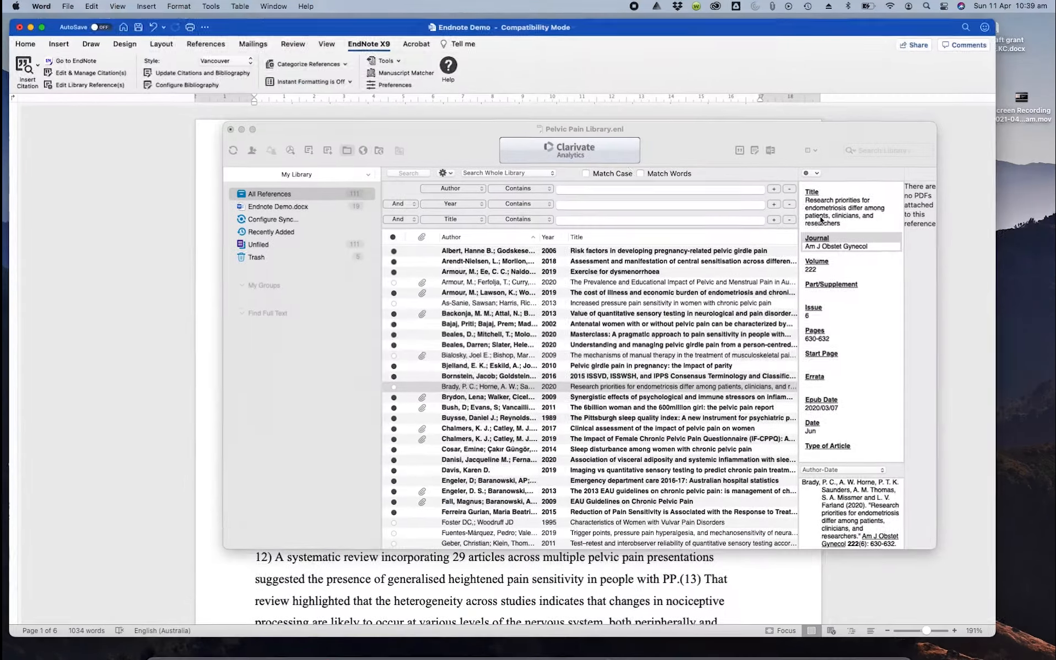
left_click_drag(701, 141, 800, 145)
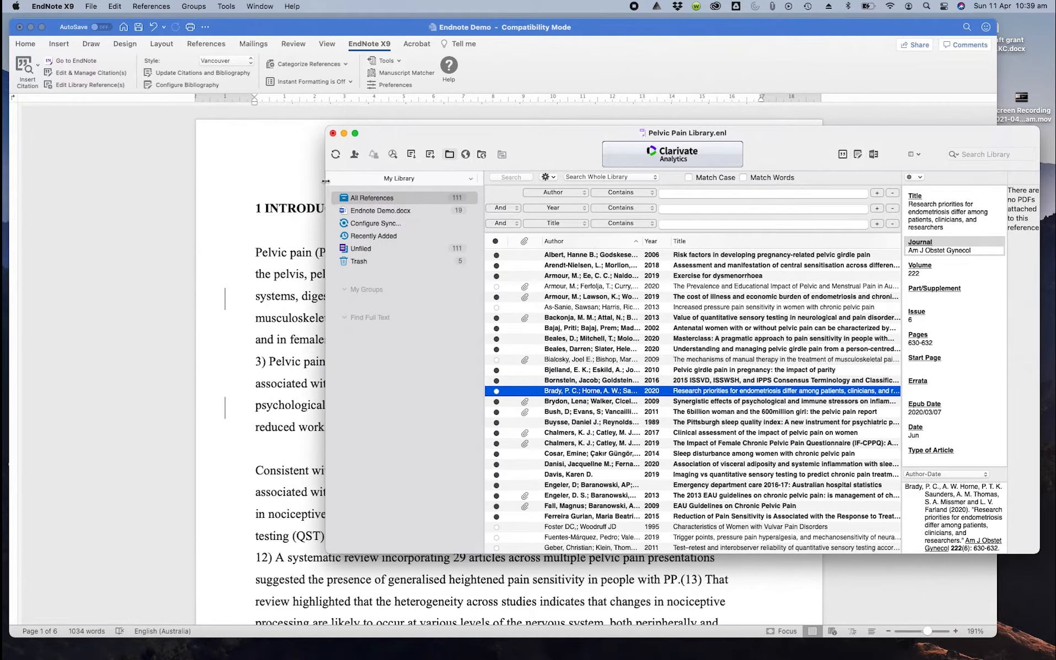
left_click(116, 6)
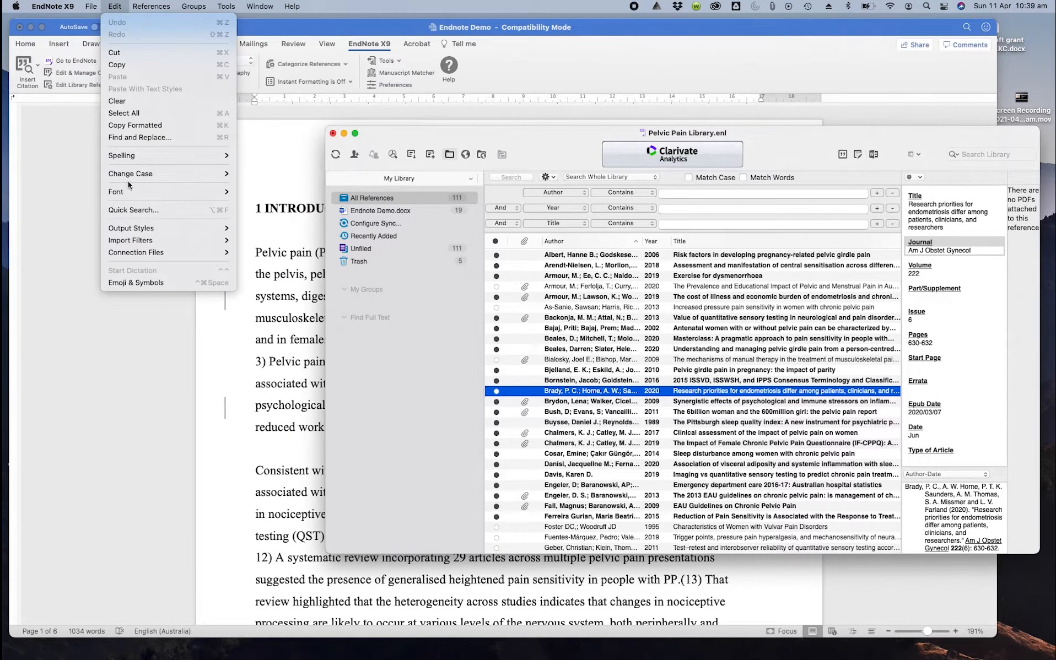
mouse_move(156, 231)
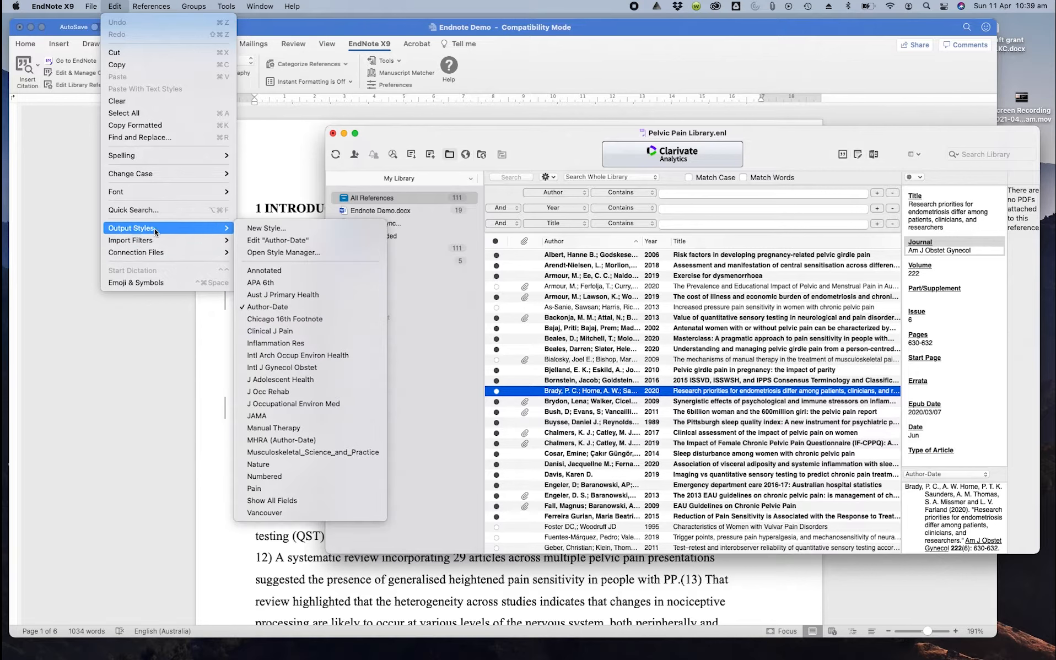
left_click(277, 253)
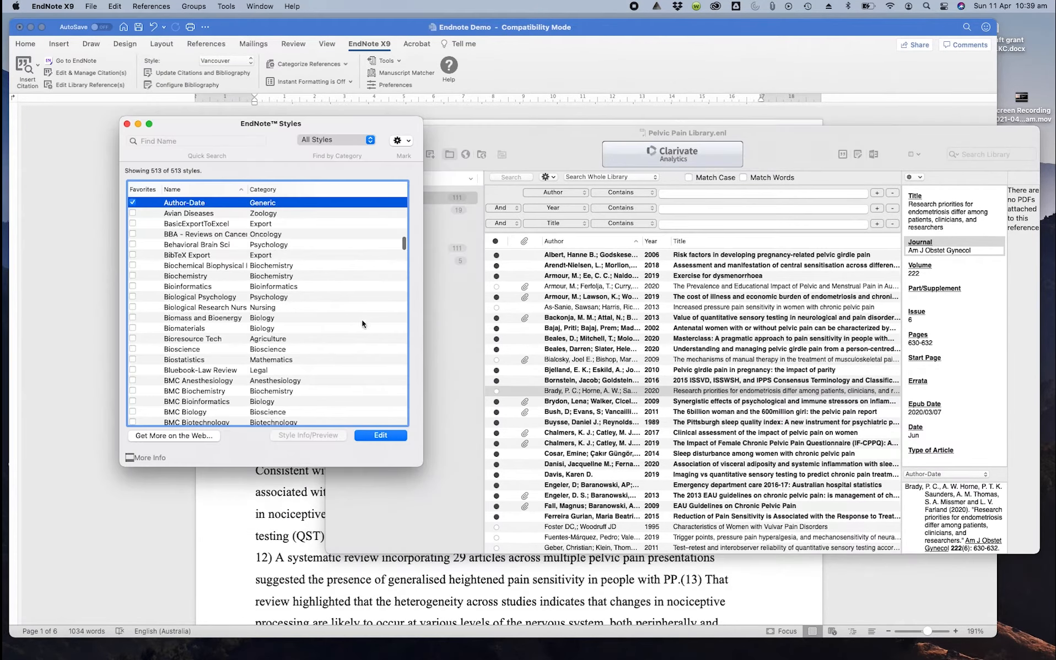
Find the Intl J Gynecol Obstet style in the style manager and open it for editing
scroll(216, 297, "down", 20)
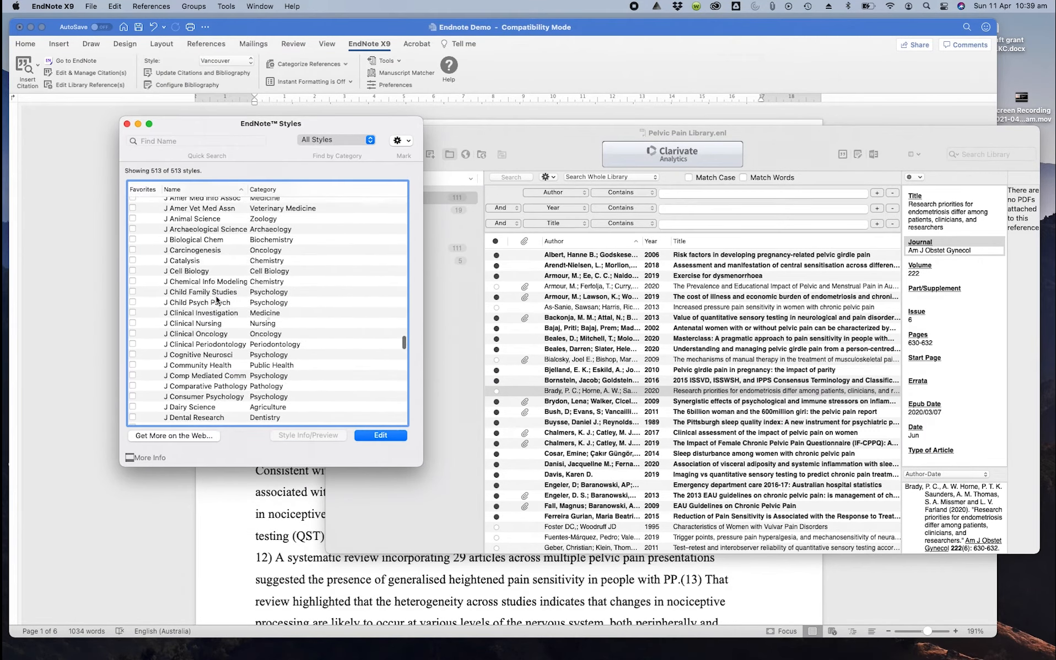
scroll(216, 296, "up", 10)
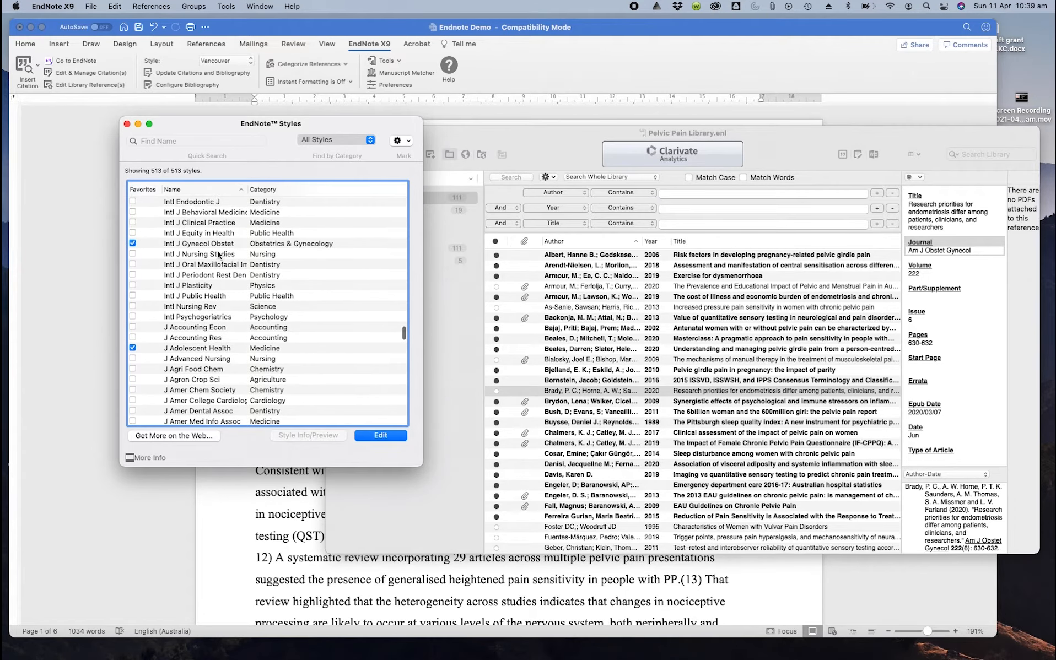
left_click(214, 244)
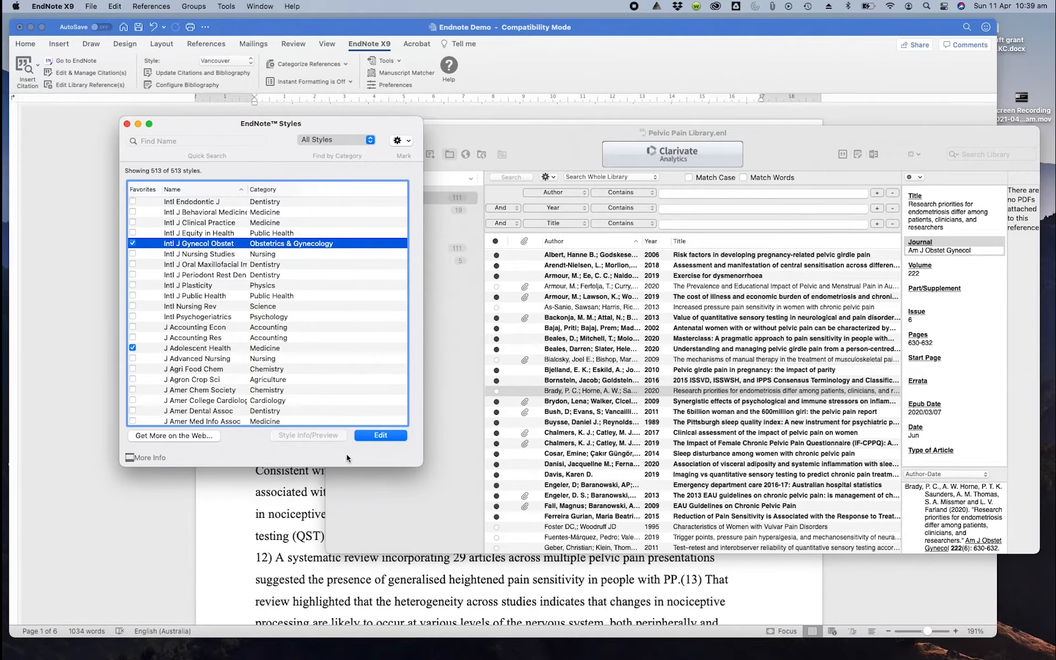
left_click(381, 435)
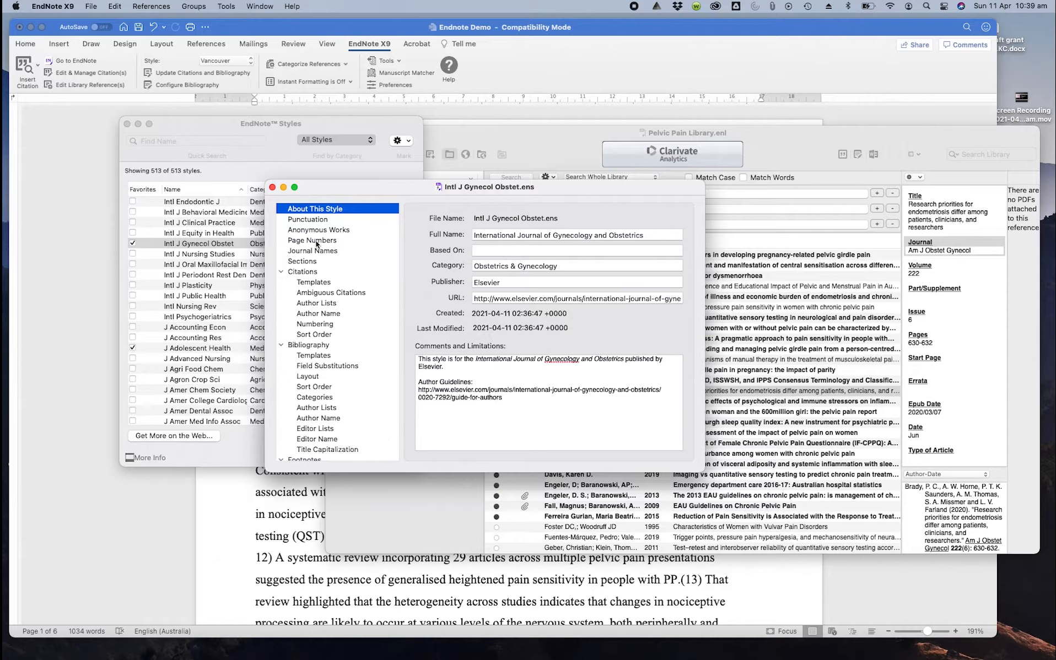
Look through the style's setting categories, from punctuation and citations to figures and tables, and close the style editor
scroll(317, 250, "down", 5)
scroll(320, 260, "up", 3)
scroll(320, 260, "up", 3)
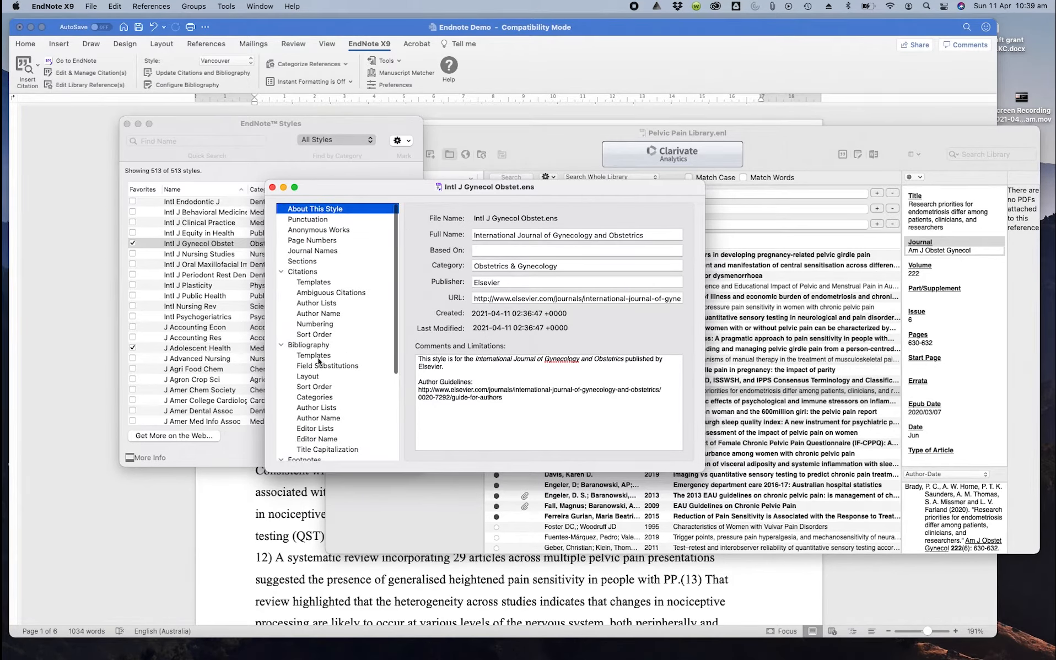
scroll(341, 368, "down", 5)
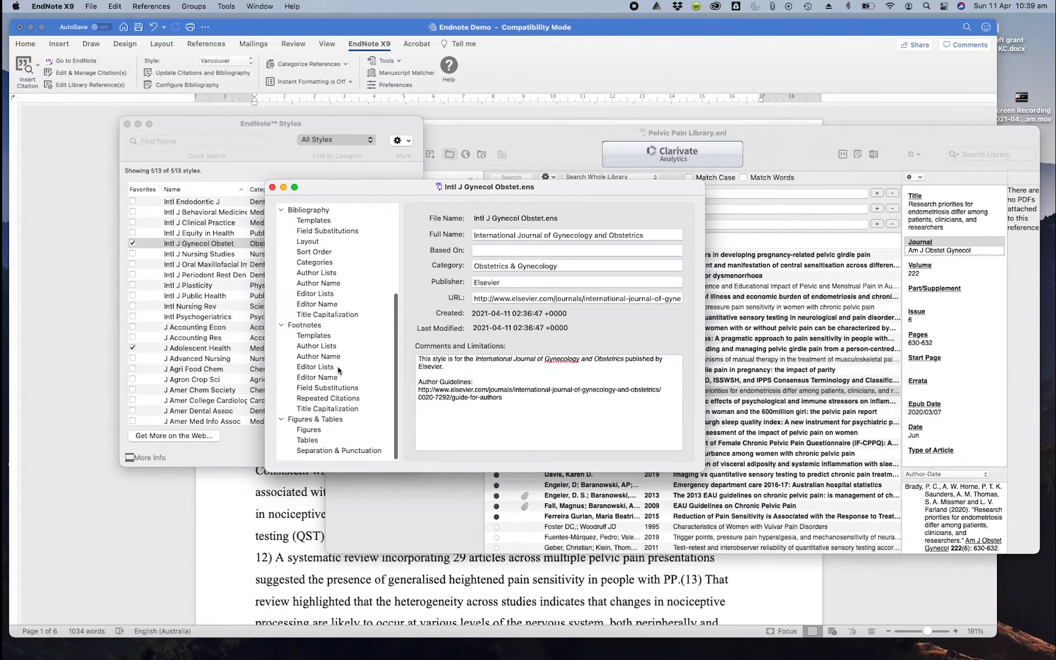
scroll(339, 371, "up", 5)
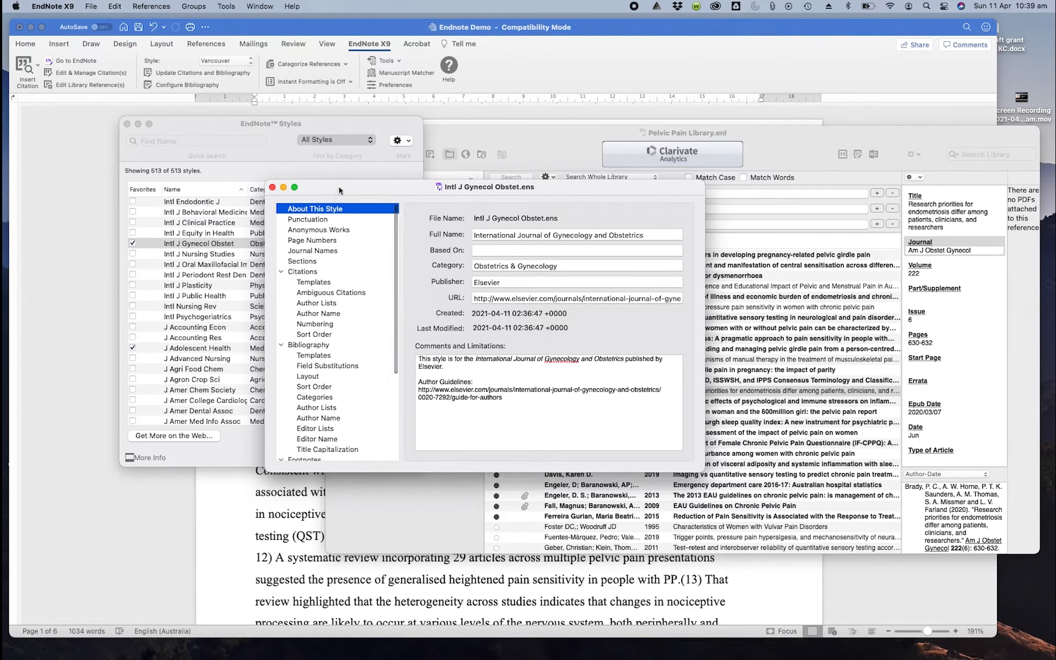
left_click_drag(340, 191, 333, 237)
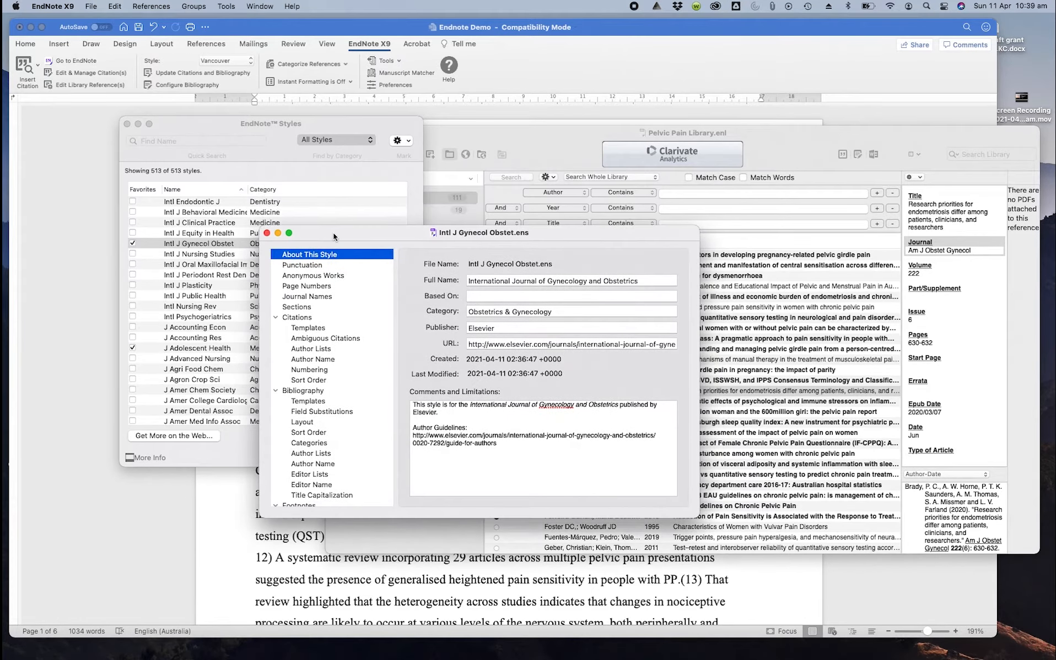
left_click(267, 233)
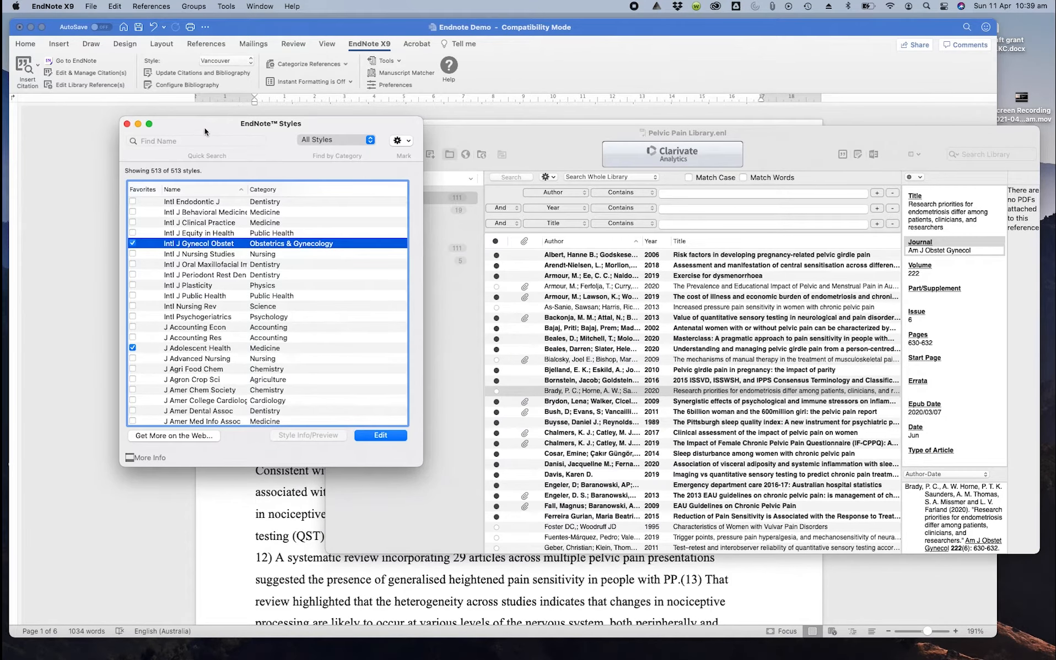
Close the style manager, move the EndNote library window out of the way, and return to the Word document
scroll(183, 362, "down", 5)
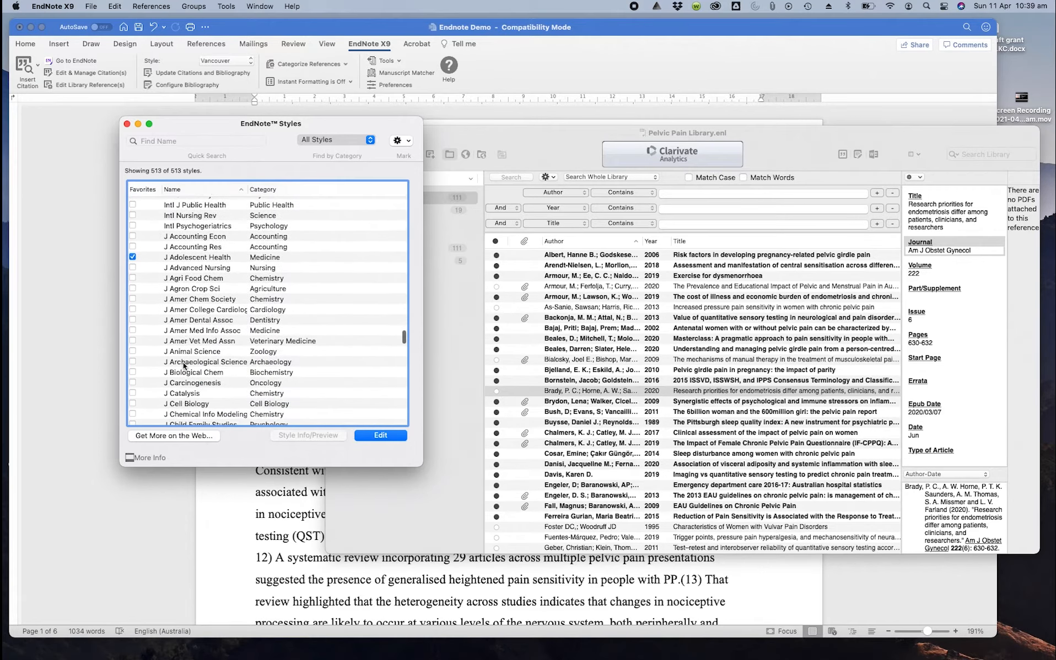
scroll(183, 364, "up", 7)
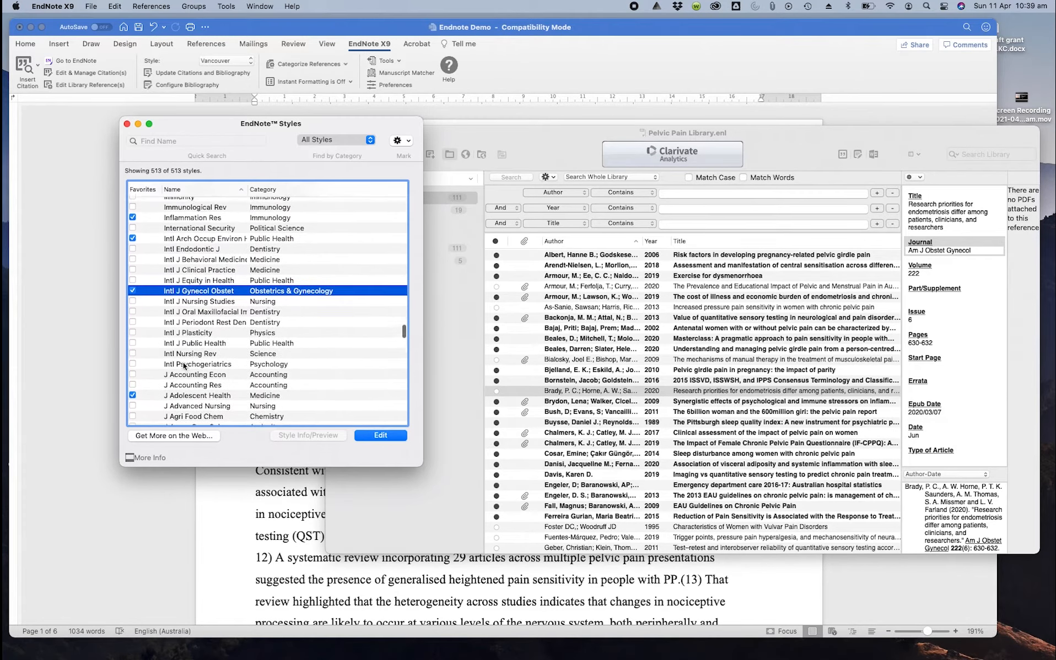
left_click(127, 125)
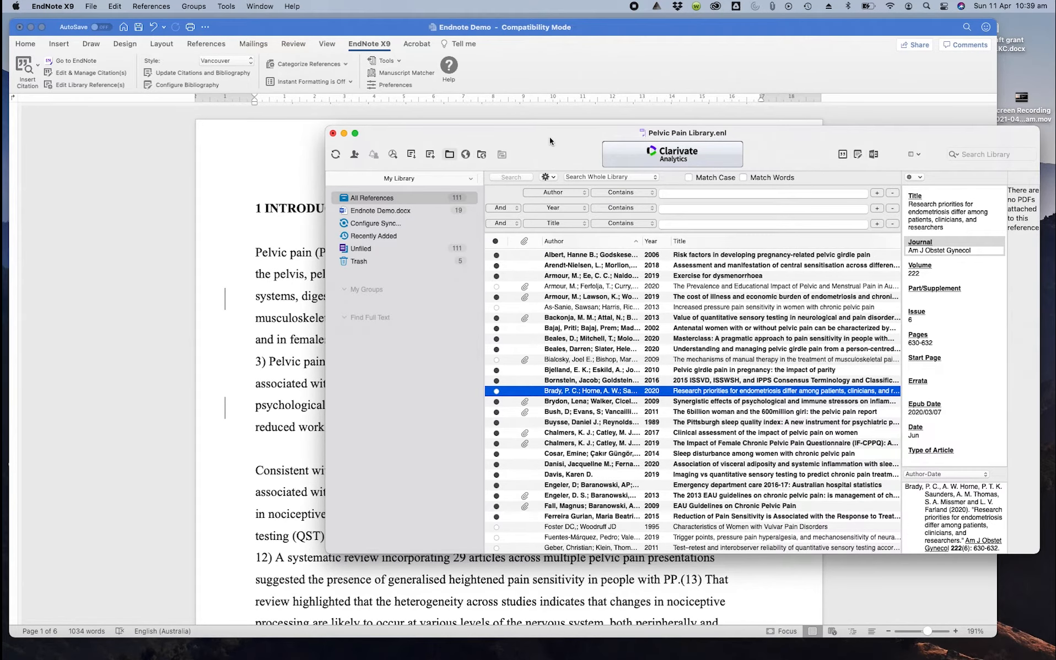
left_click_drag(549, 138, 542, 114)
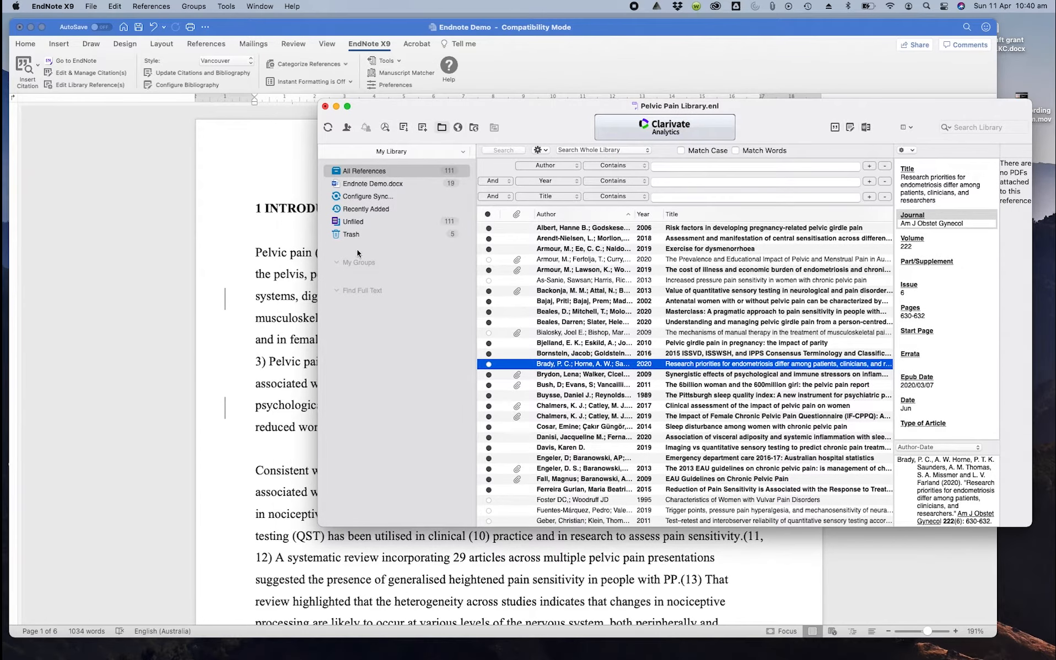
left_click(253, 277)
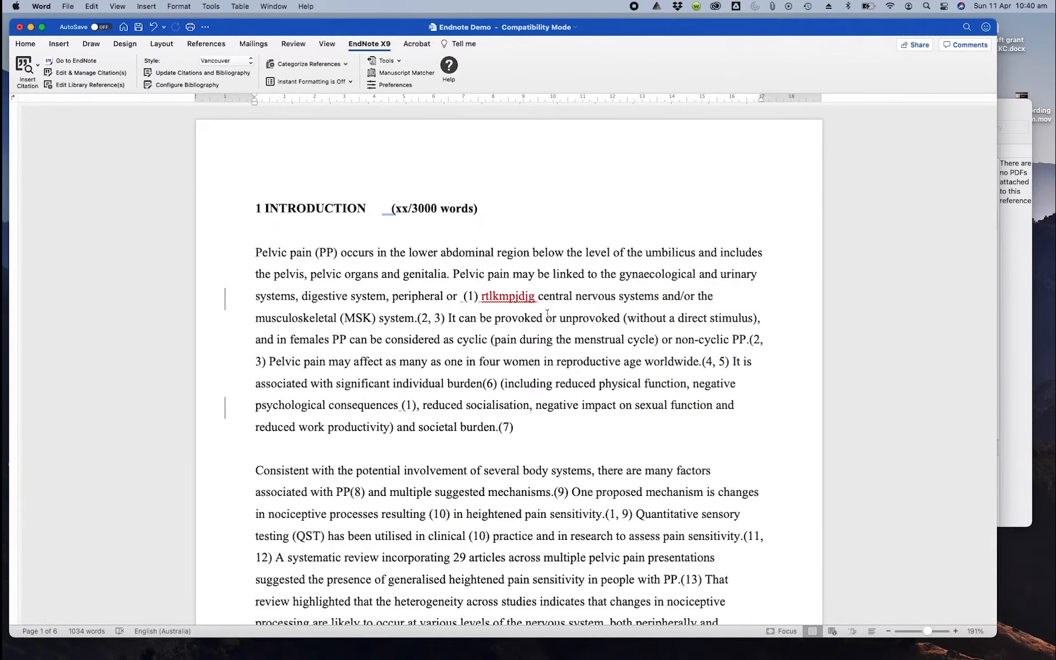
left_click(1010, 105)
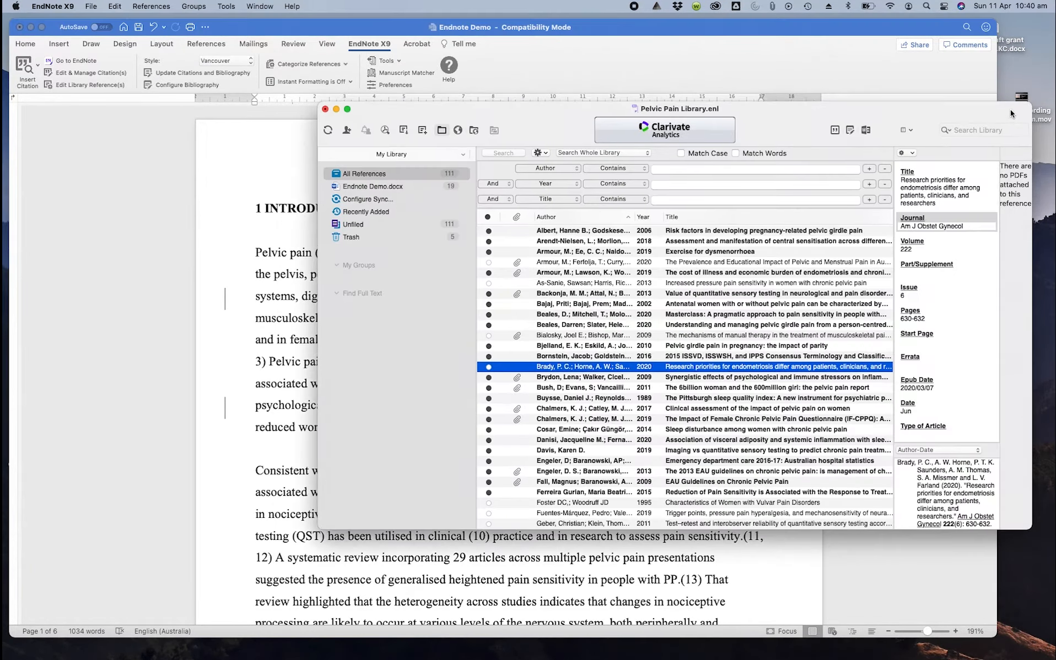
left_click_drag(1010, 104, 1022, 172)
left_click(680, 32)
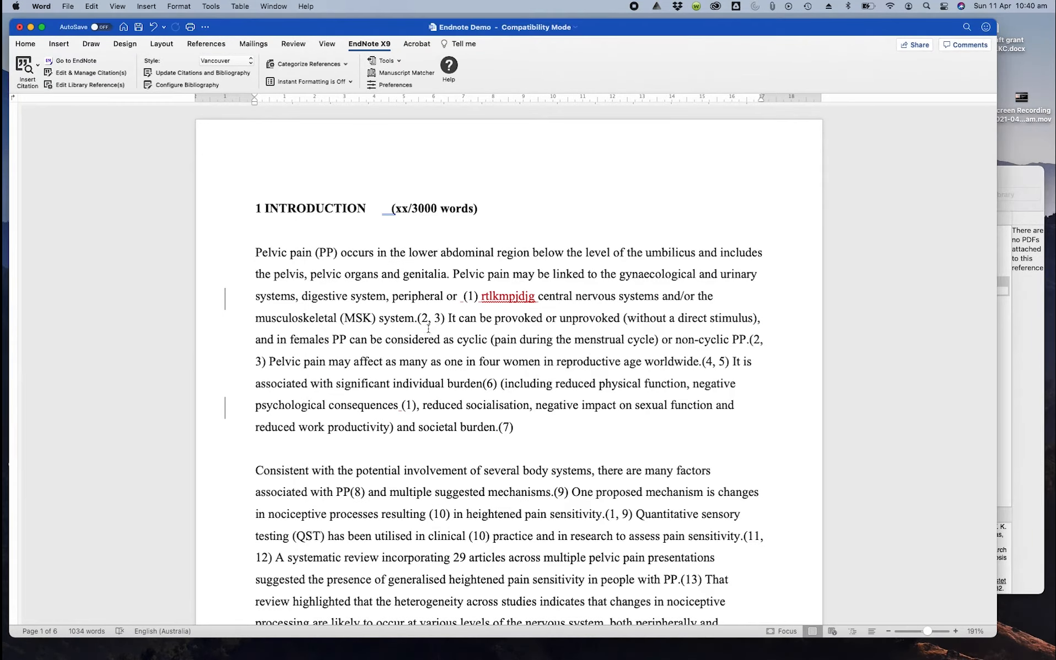
Review the document's reference list and in-text citations, and check the EndNote options for converting citations without running one
scroll(387, 342, "down", 20)
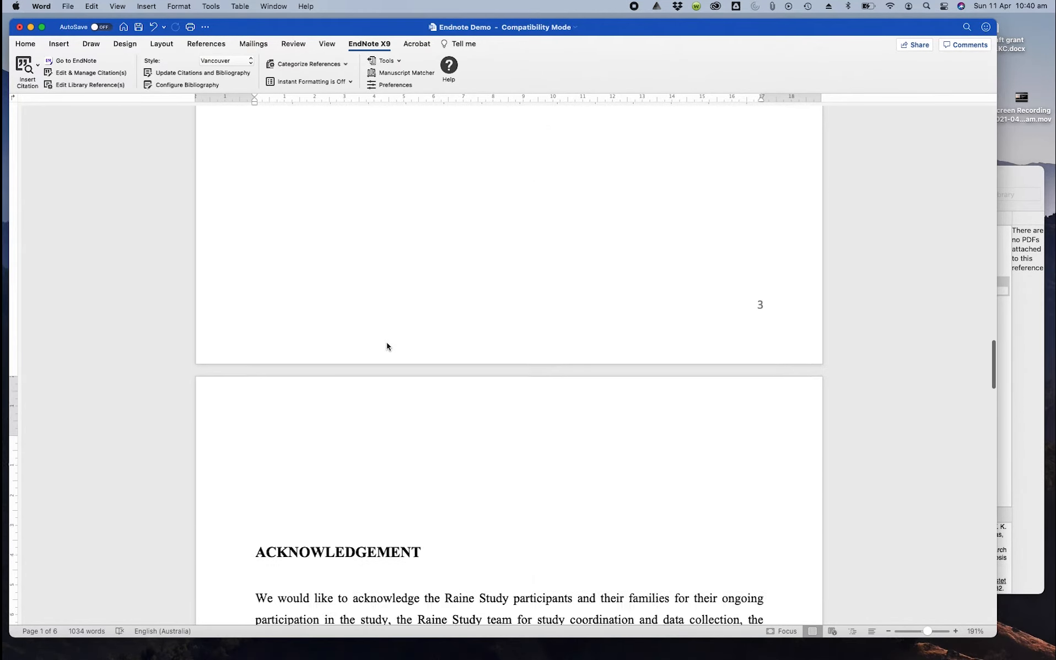
scroll(445, 363, "up", 20)
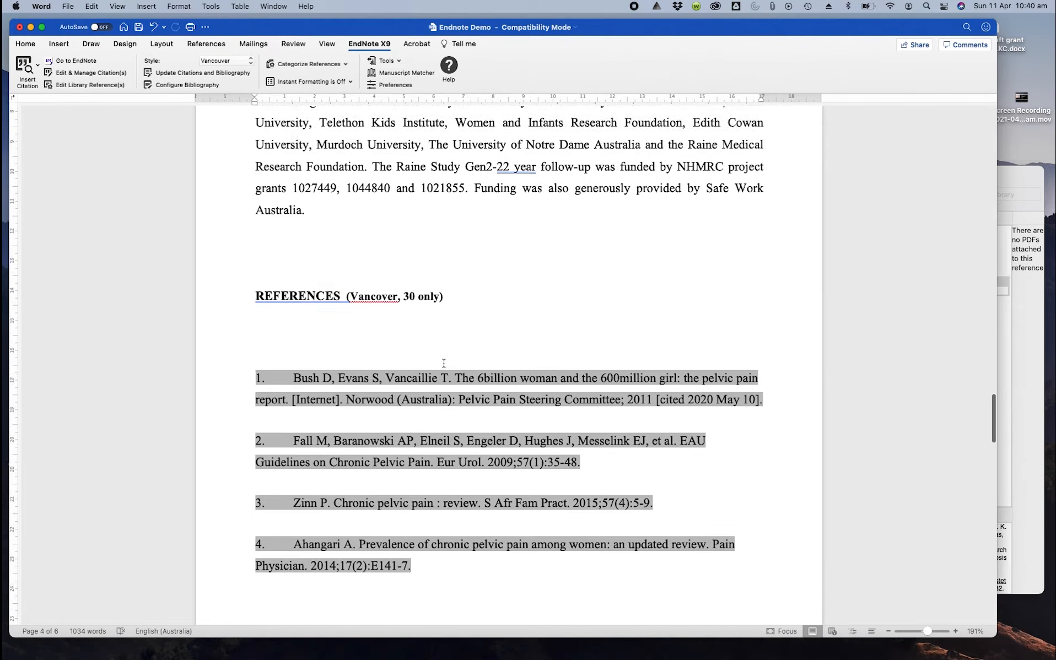
scroll(444, 363, "up", 20)
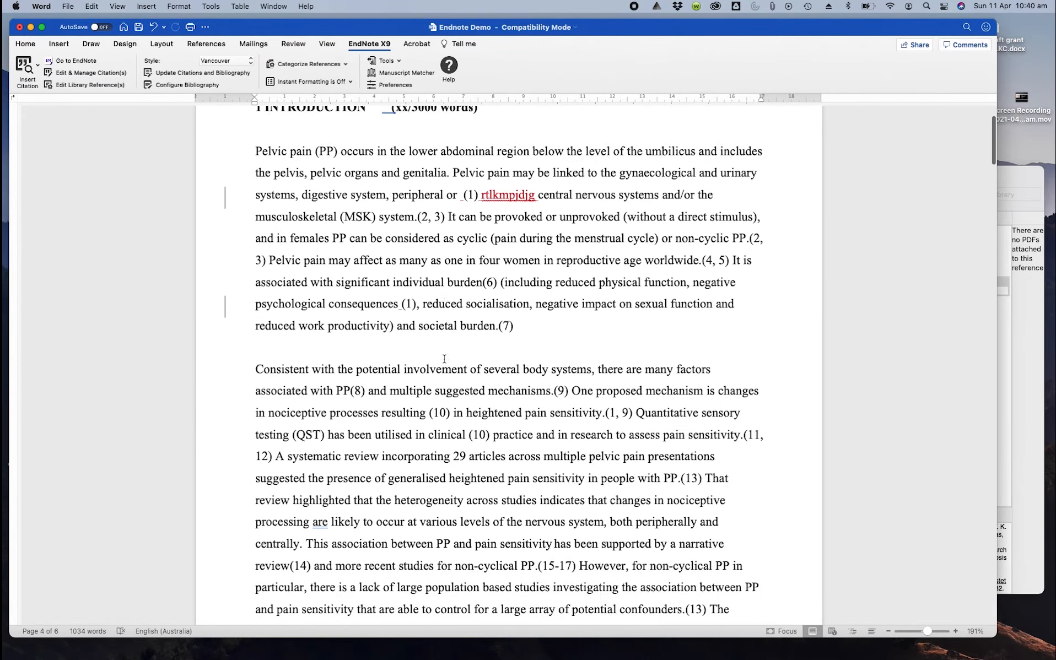
left_click(399, 62)
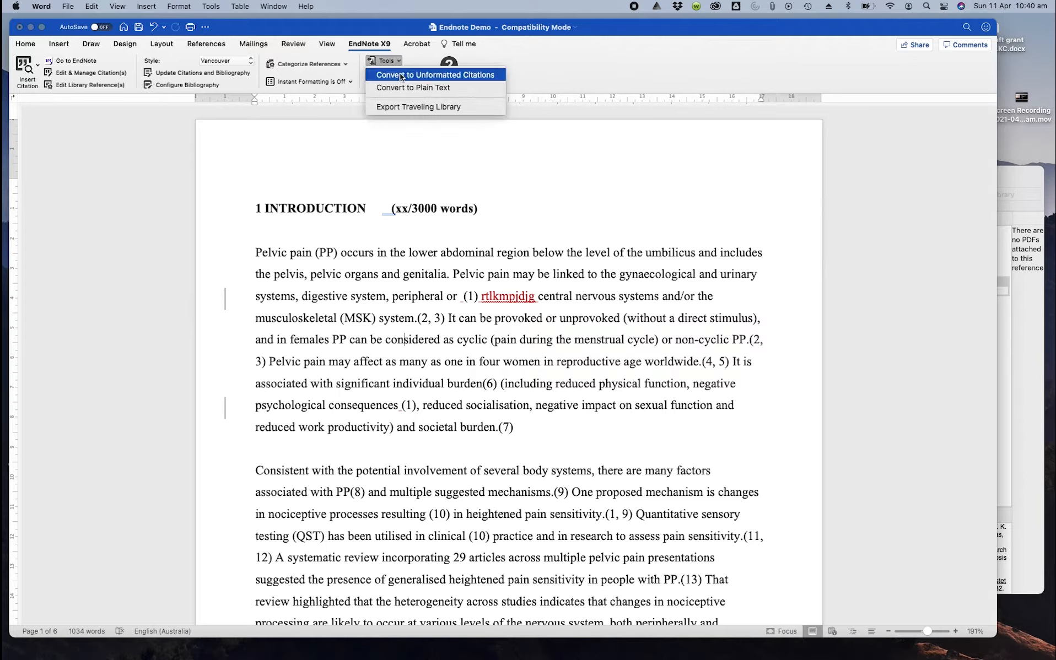
left_click(377, 291)
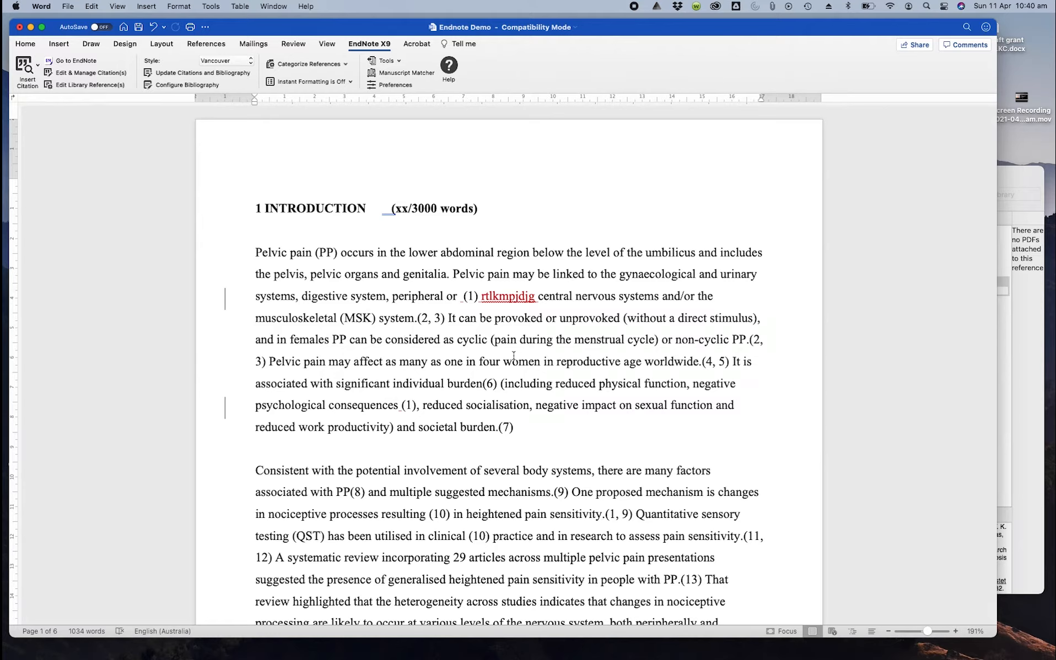
Select the in-text citation (1) in the first paragraph and compare its field shading with ordinary selected text
left_click(462, 295)
left_click(489, 295)
left_click_drag(452, 297, 500, 297)
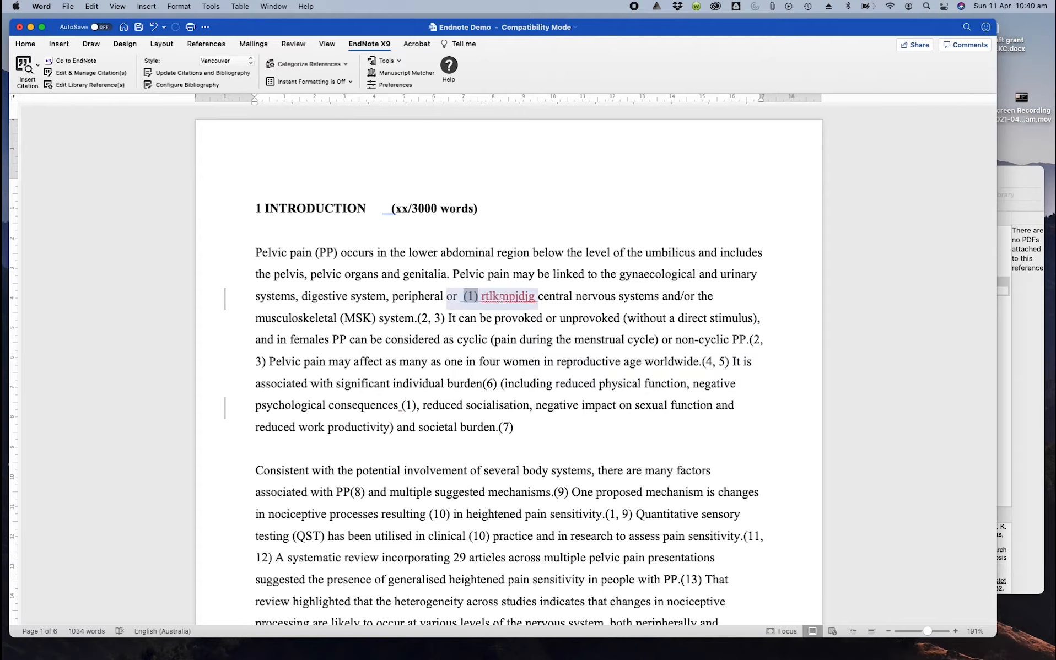
left_click(479, 318)
left_click_drag(459, 318, 498, 317)
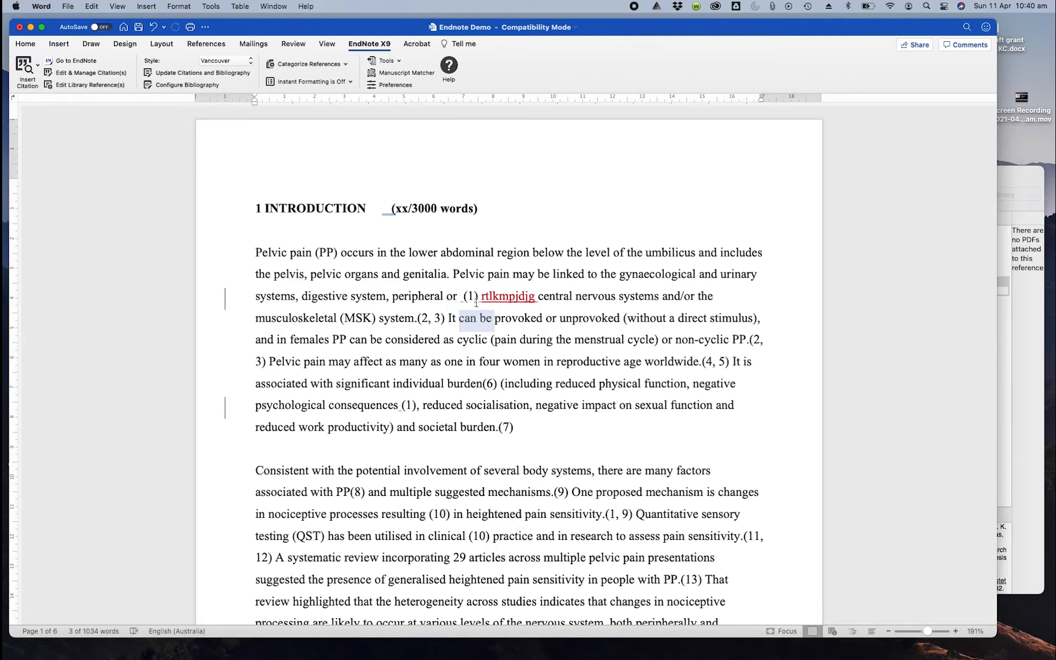
left_click_drag(452, 297, 486, 297)
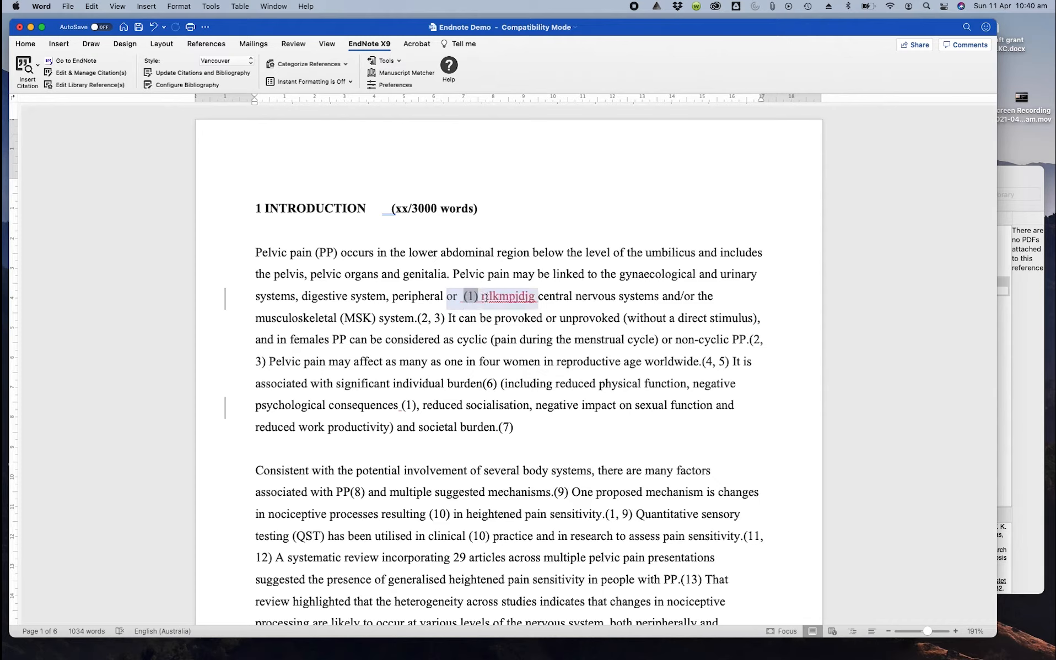
left_click(485, 323)
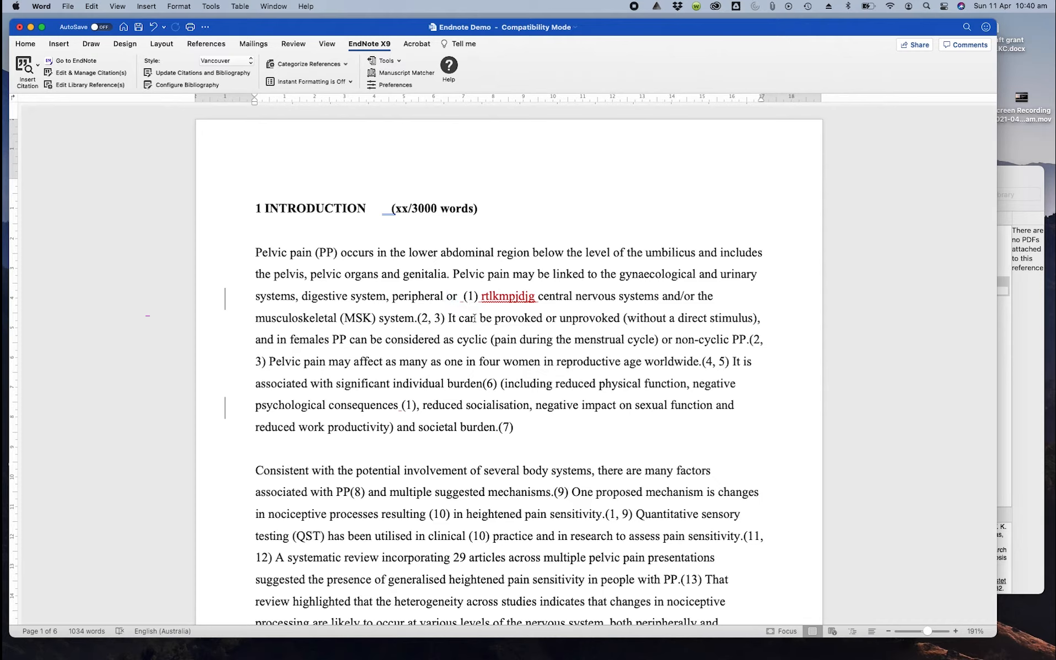